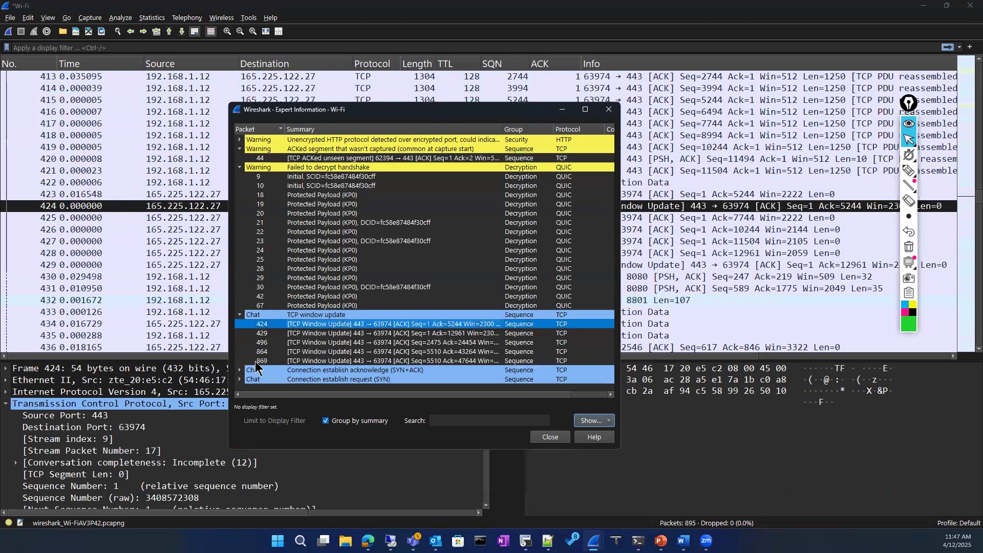
Expand the SYN+ACK and SYN groups in Expert Information, then close the summary
left_click(240, 369)
left_click(241, 388)
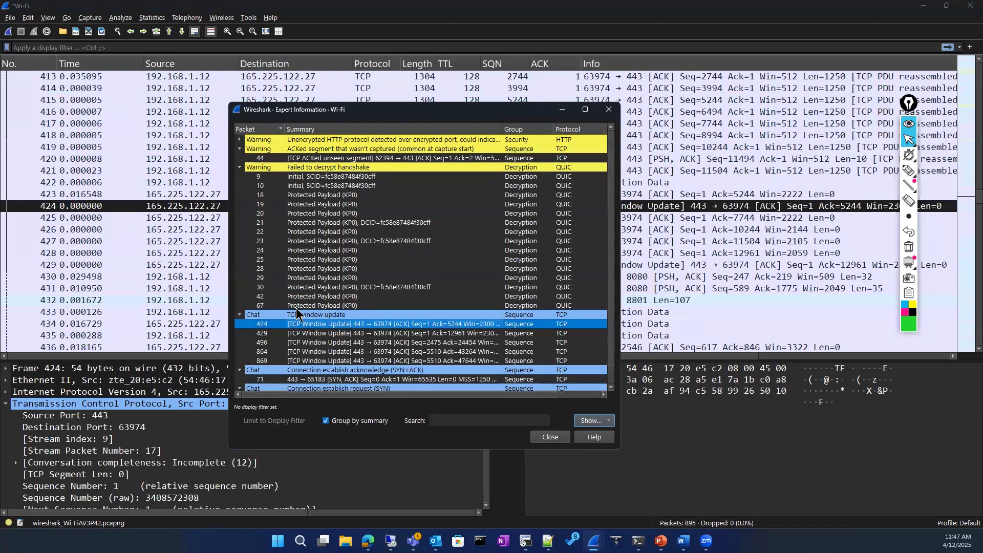
scroll(299, 314, "down", 1)
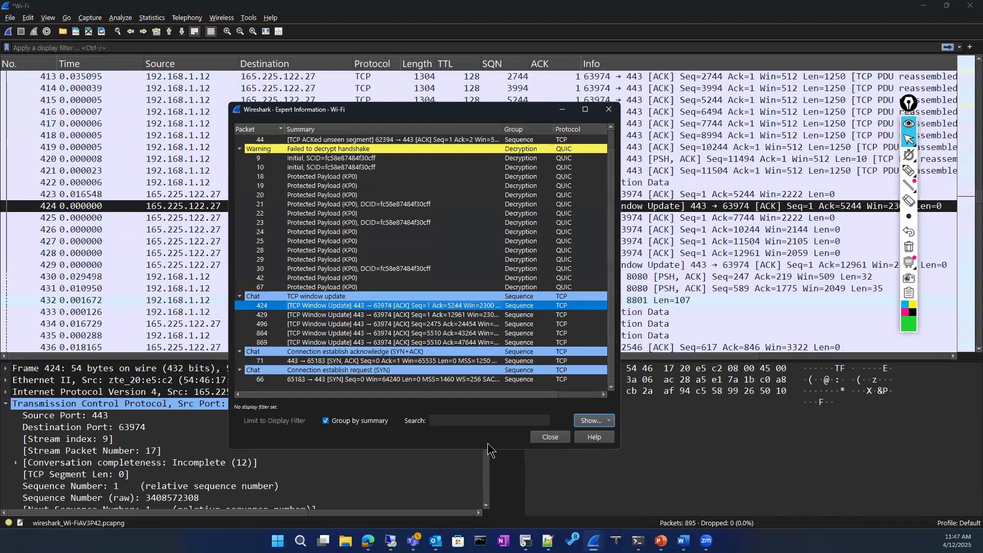
left_click(546, 439)
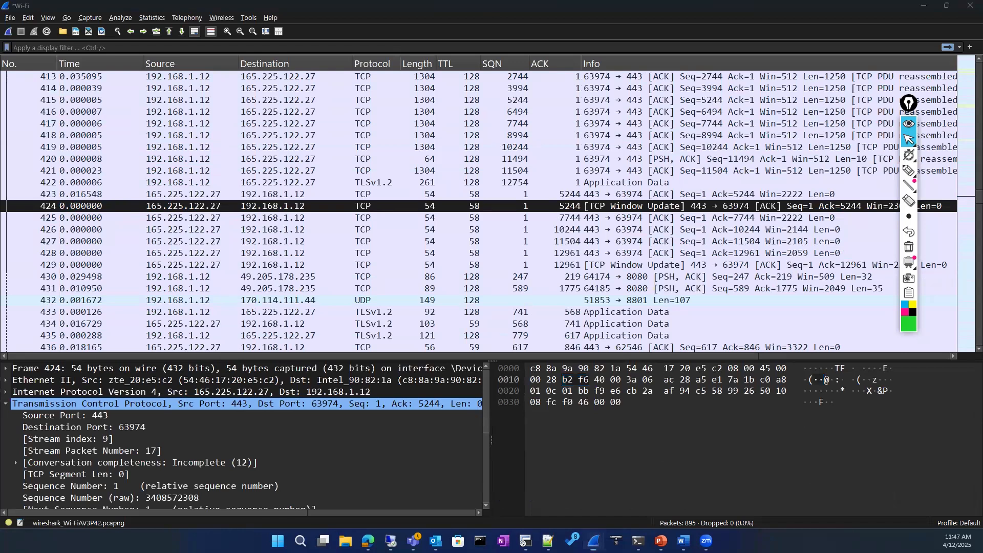
key("alt+Tab")
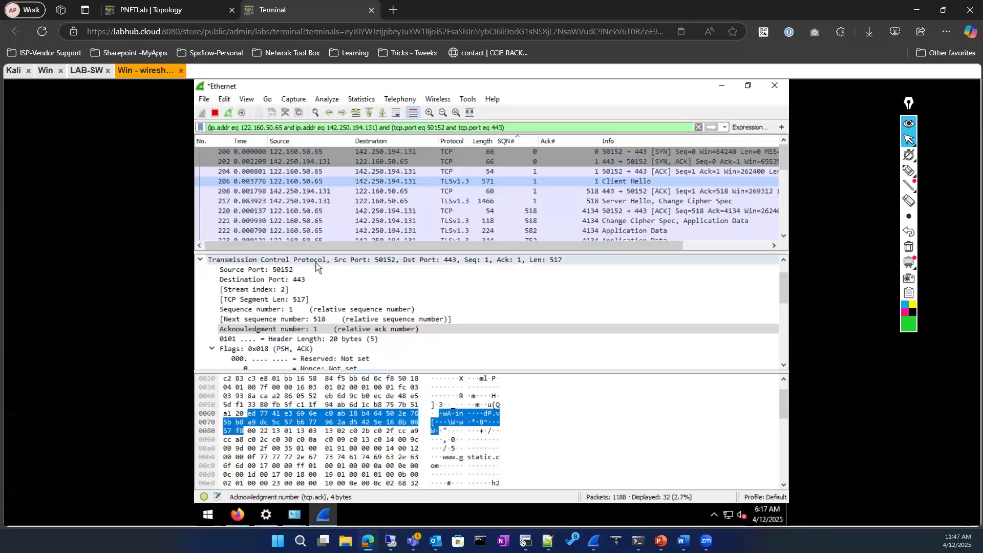
Bring the local 'iperf me.pcapng' Wireshark window onto this screen and maximize it
key("alt+Tab")
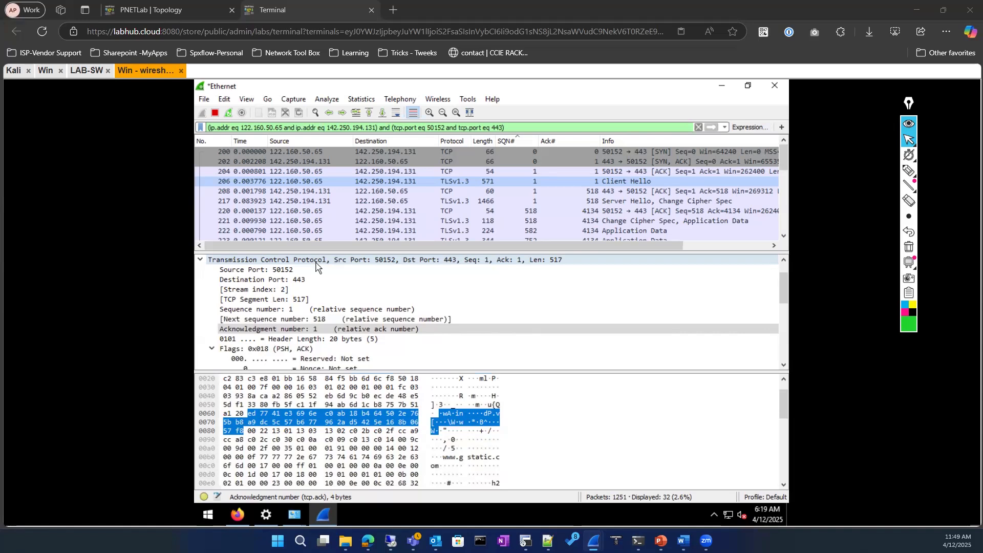
left_click_drag(517, 55, 517, 41)
left_click(653, 40)
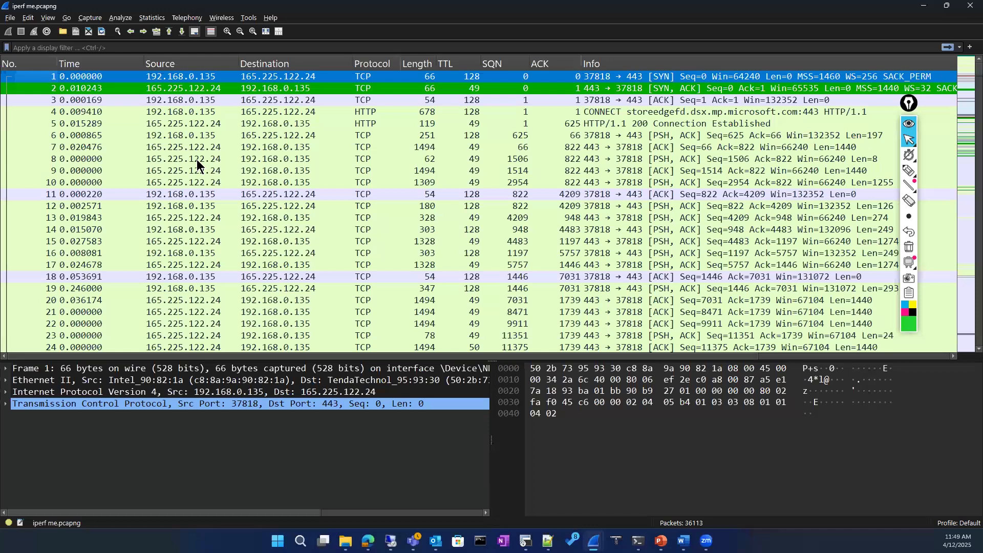
Inspect packet 6's HTTP data and packet 4's HTTP CONNECT request
left_click(207, 136)
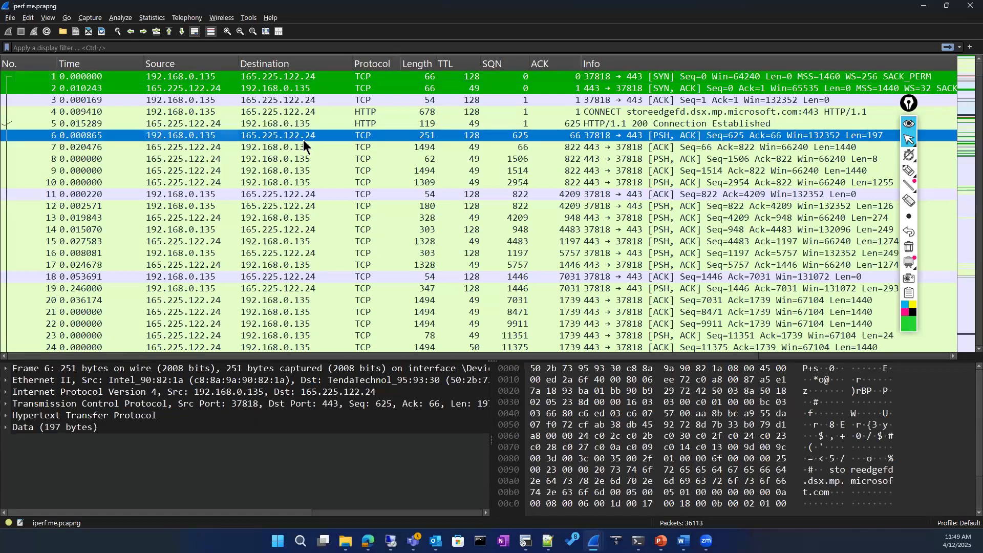
left_click(678, 112)
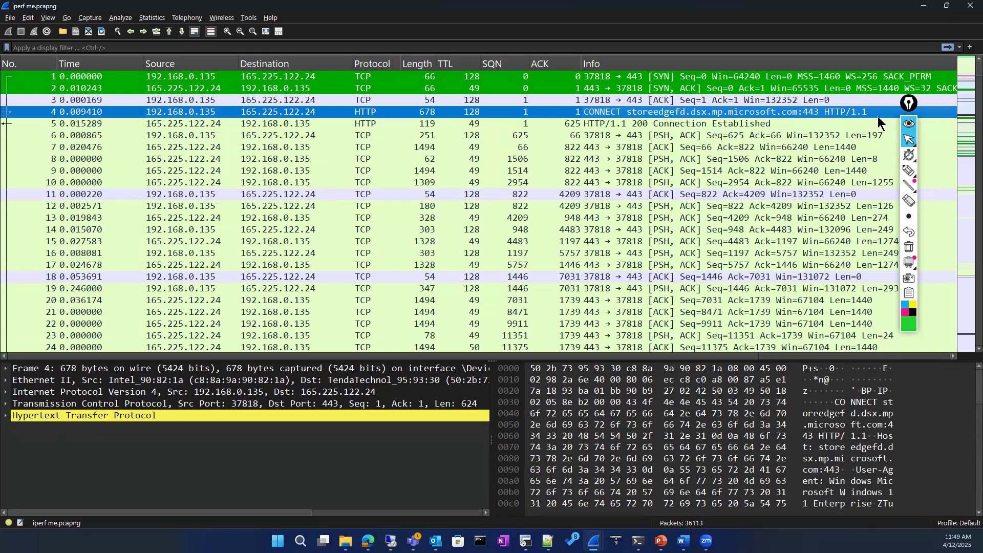
scroll(255, 254, "down", 9)
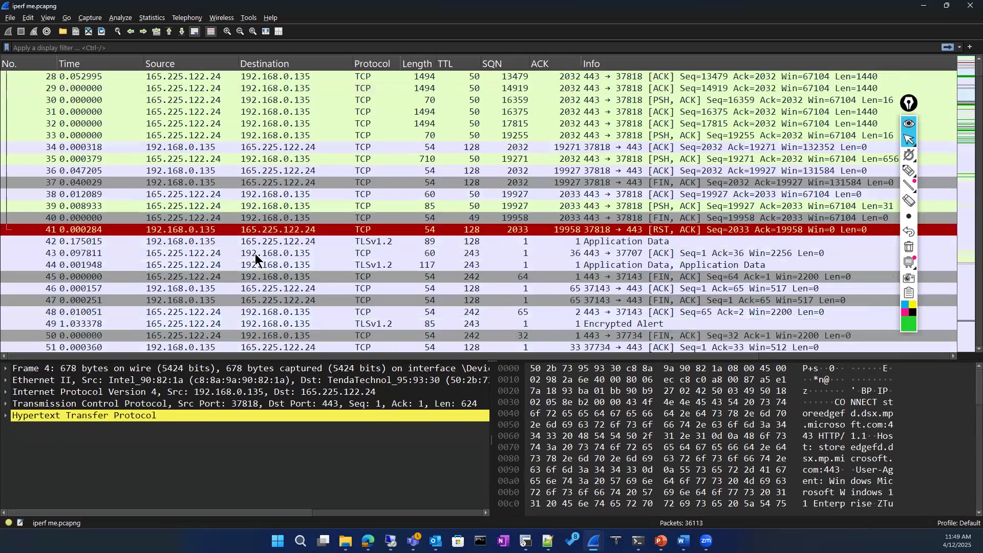
Apply a TCP conversation filter from packet 41, giving 'tcp.stream eq 0'
right_click(193, 232)
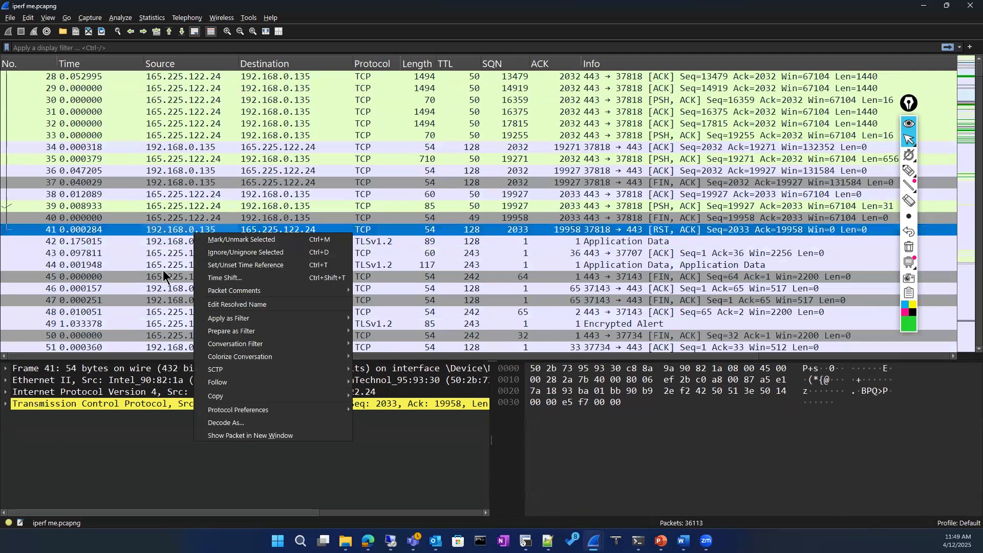
left_click(714, 229)
left_click(402, 170)
left_click(353, 229)
right_click(351, 228)
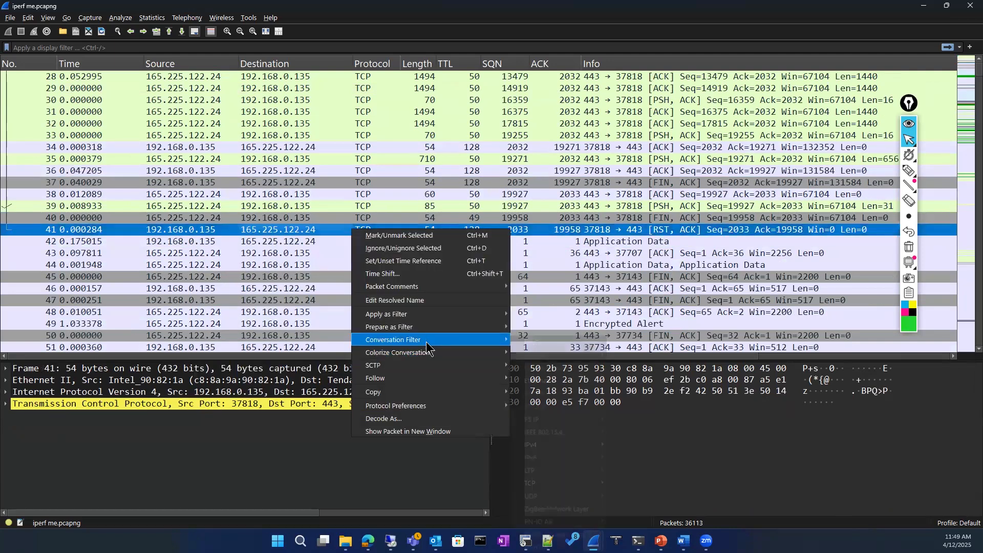
mouse_move(429, 357)
mouse_move(427, 340)
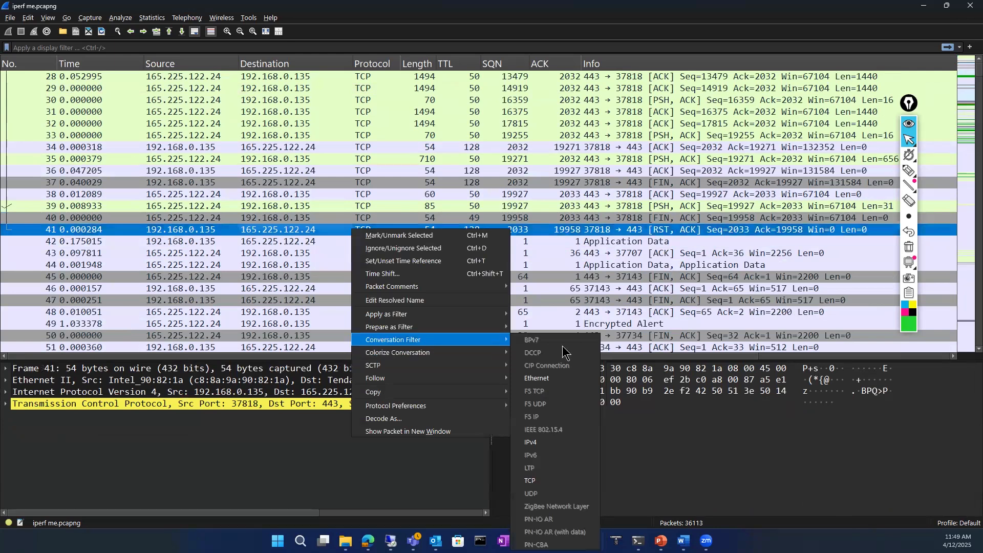
left_click(532, 481)
scroll(417, 197, "up", 6)
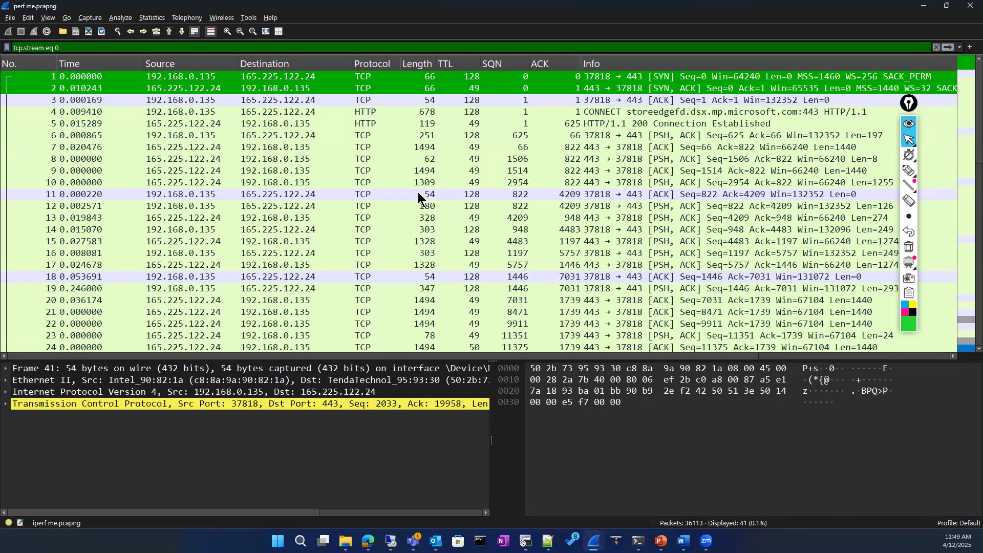
scroll(417, 207, "down", 6)
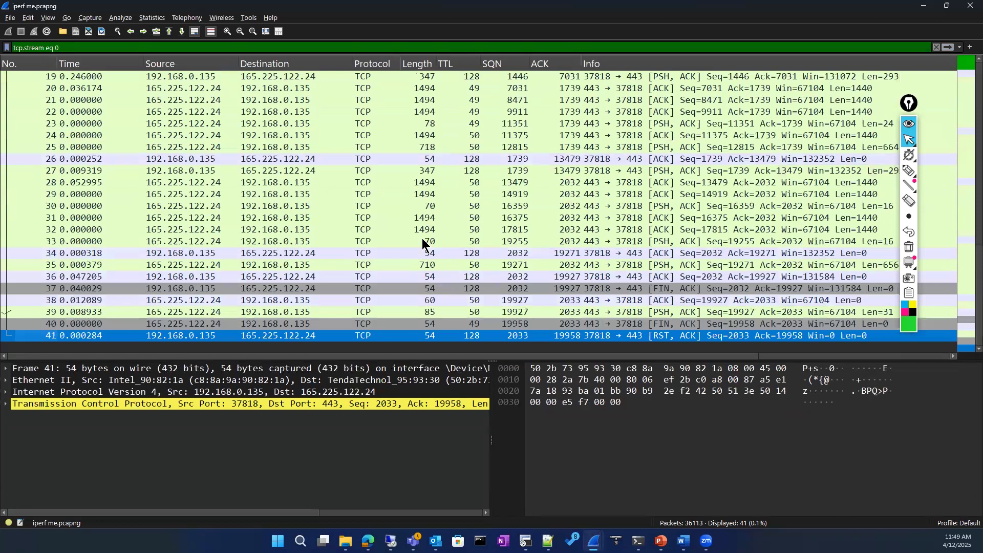
scroll(422, 241, "up", 6)
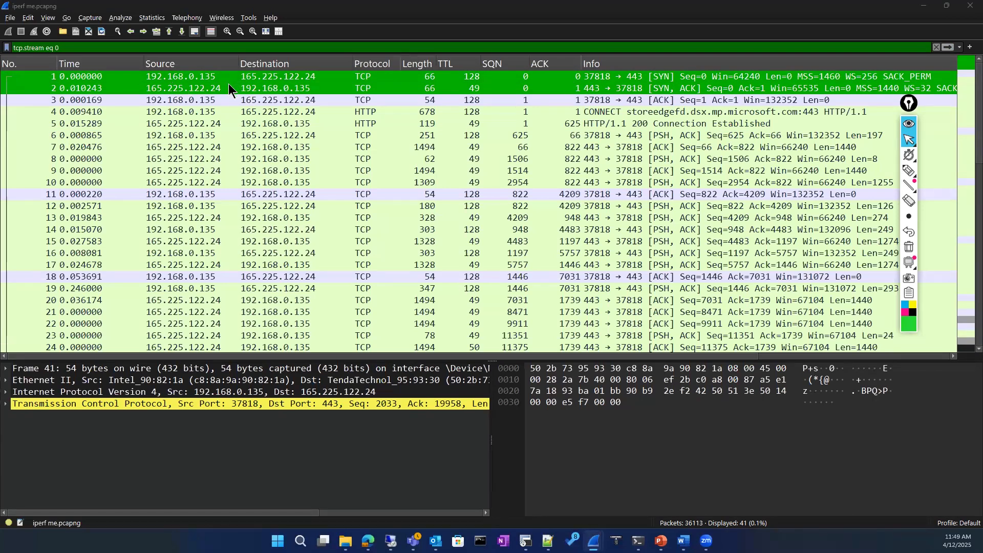
left_click(610, 99)
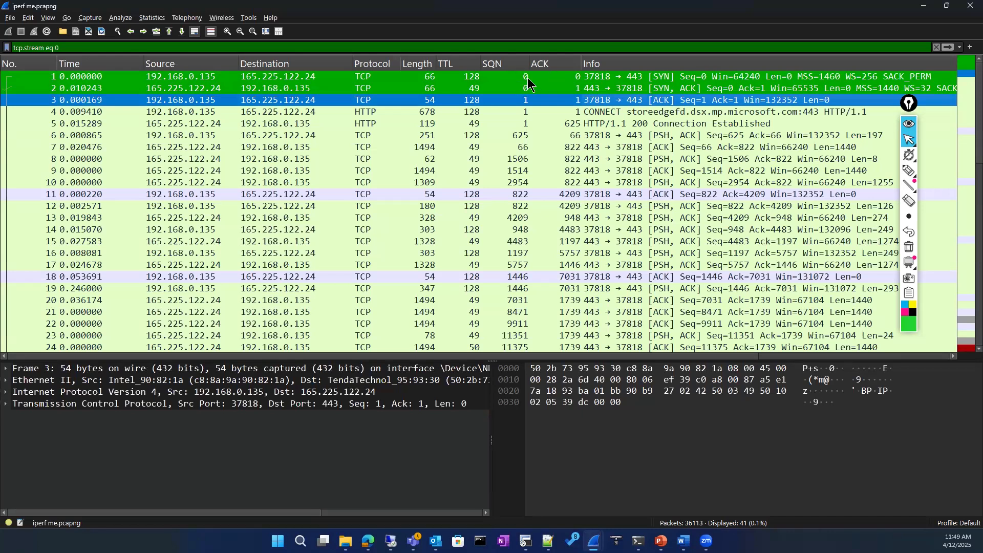
scroll(533, 218, "down", 6)
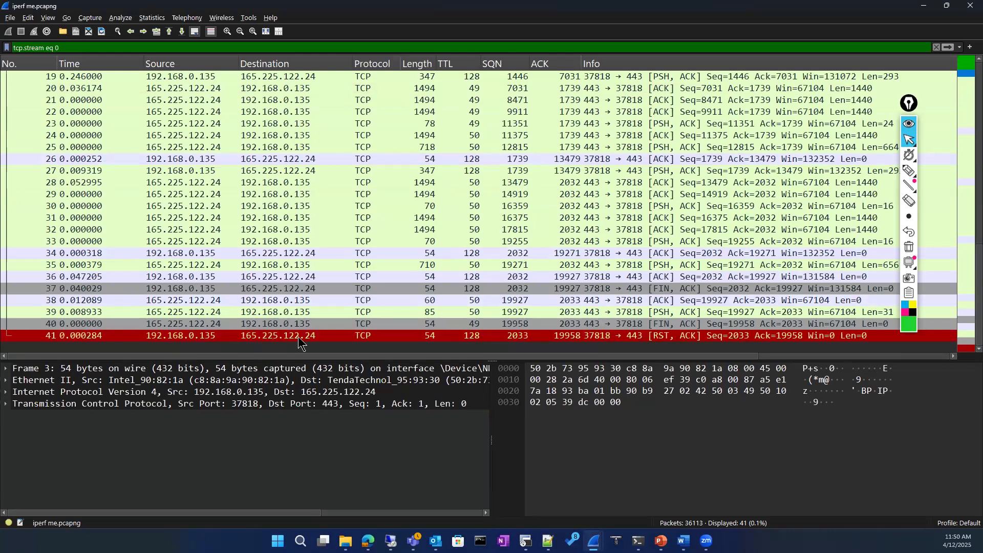
scroll(356, 286, "up", 6)
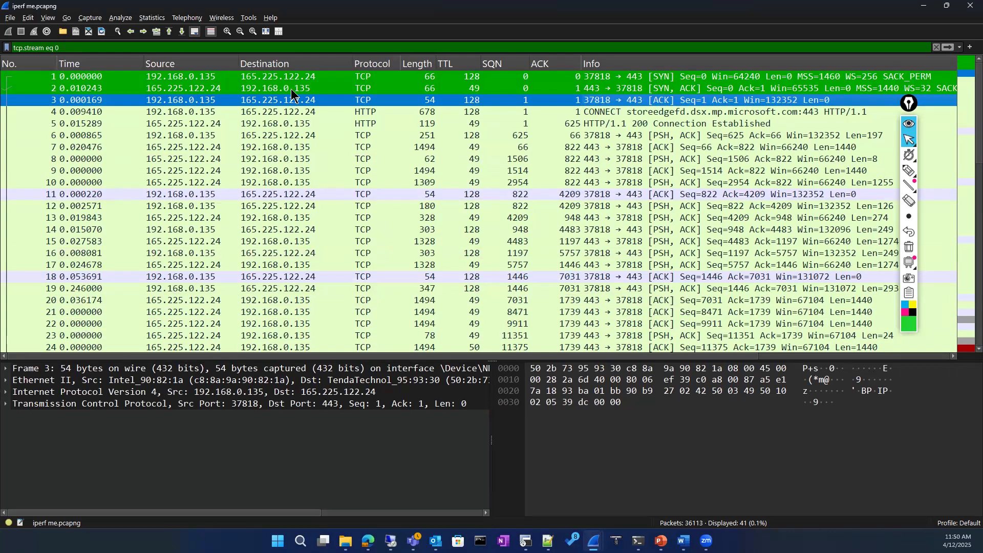
left_click(302, 78)
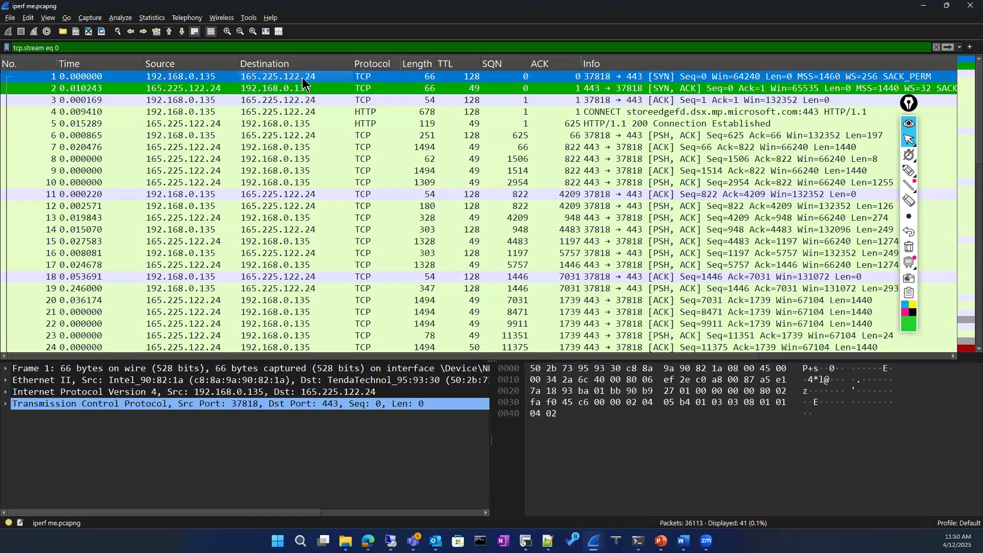
left_click(299, 100)
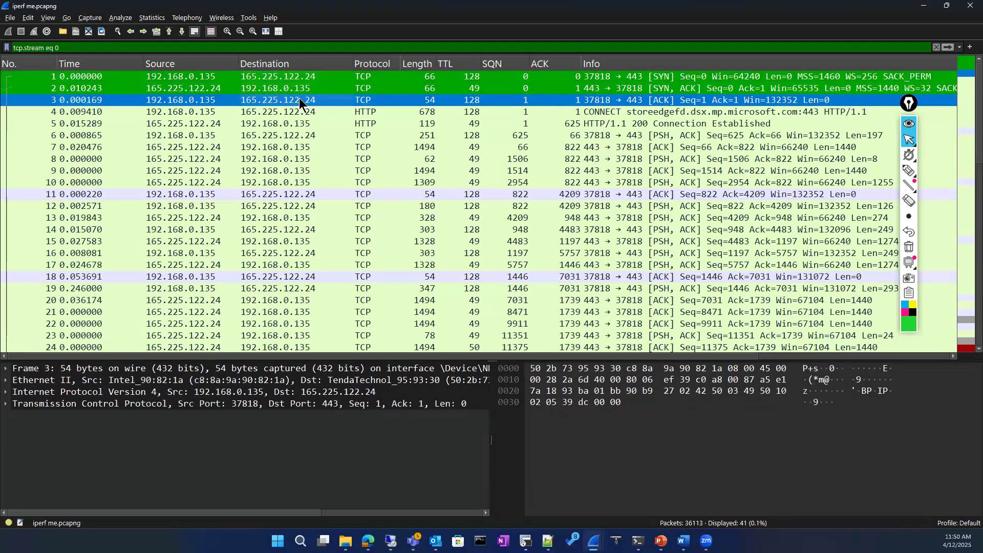
key("Down")
key("Down")
key("Down")
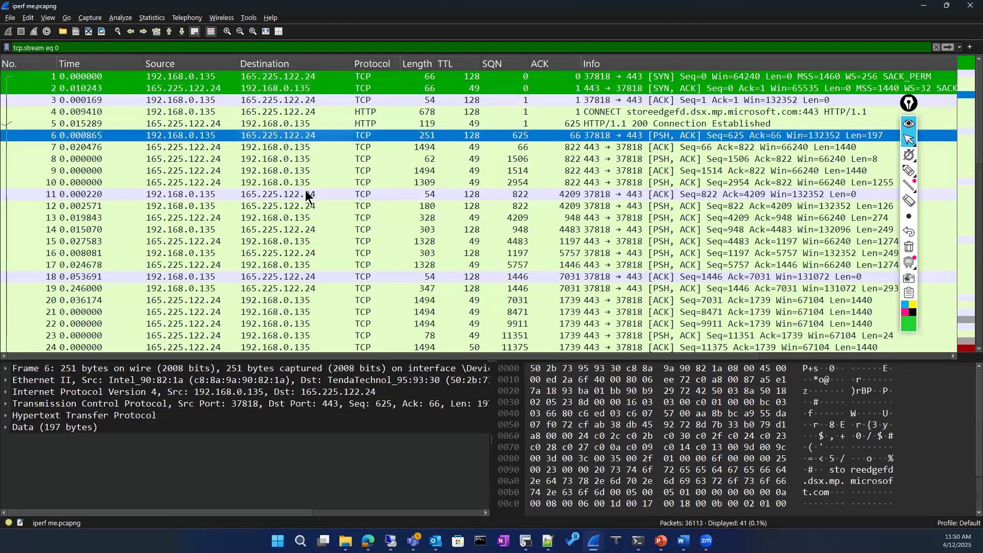
left_click(305, 189)
scroll(303, 197, "down", 6)
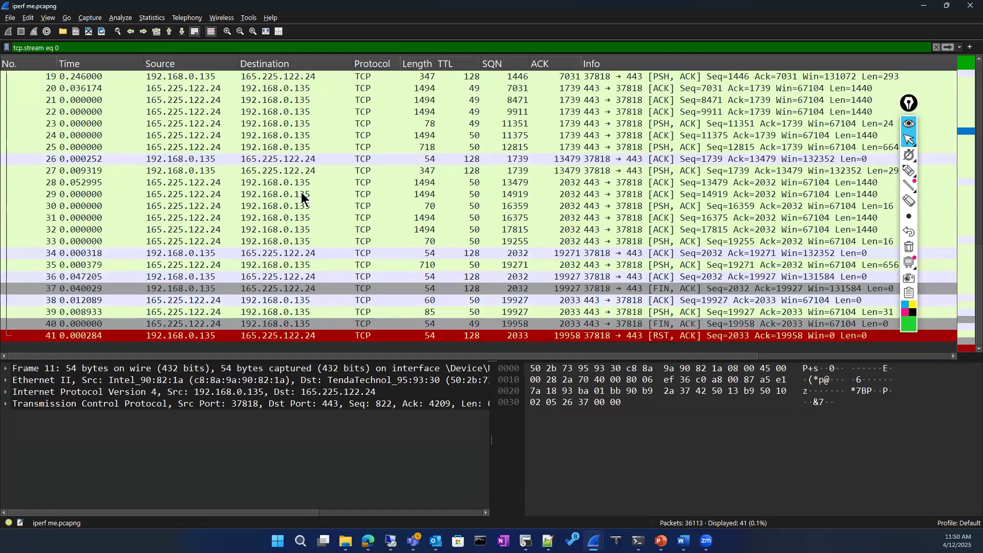
left_click(289, 339)
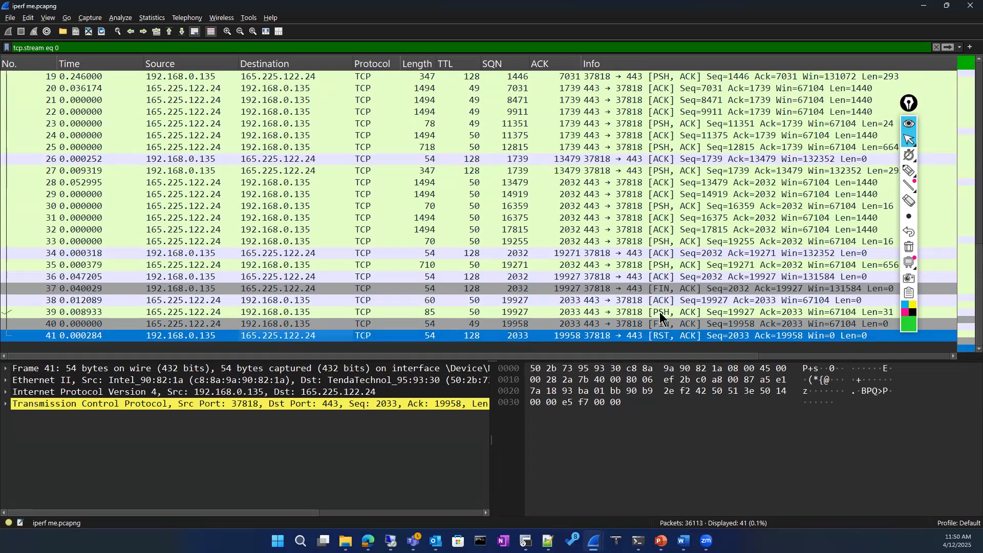
Examine the TCP header and flags of FIN packet 40 in its own window, then close it
double_click(134, 323)
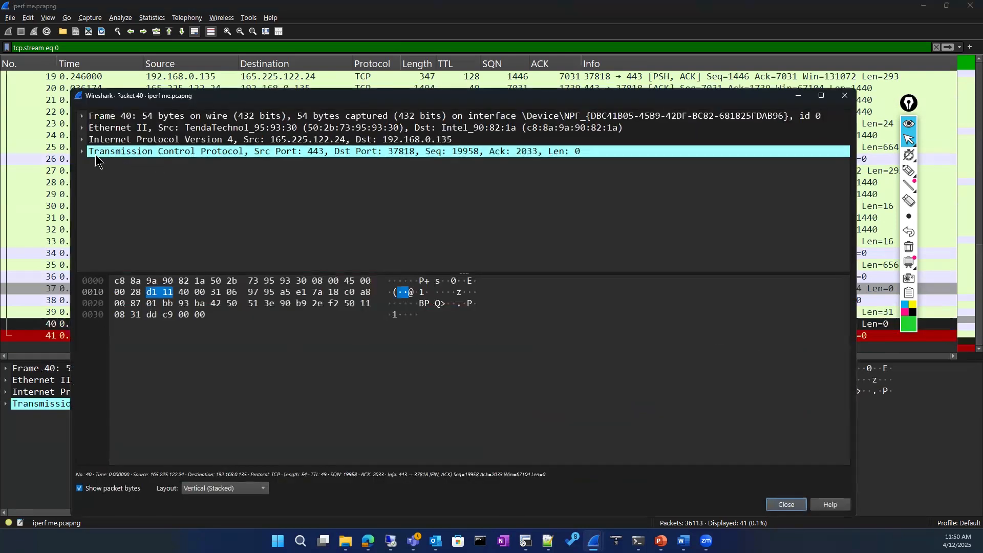
left_click(81, 152)
scroll(203, 225, "down", 4)
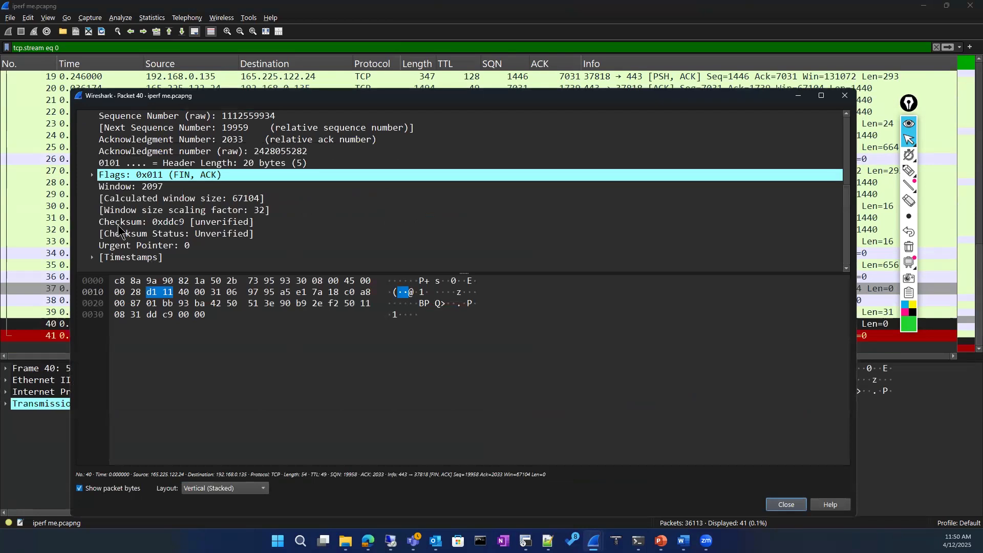
left_click(93, 174)
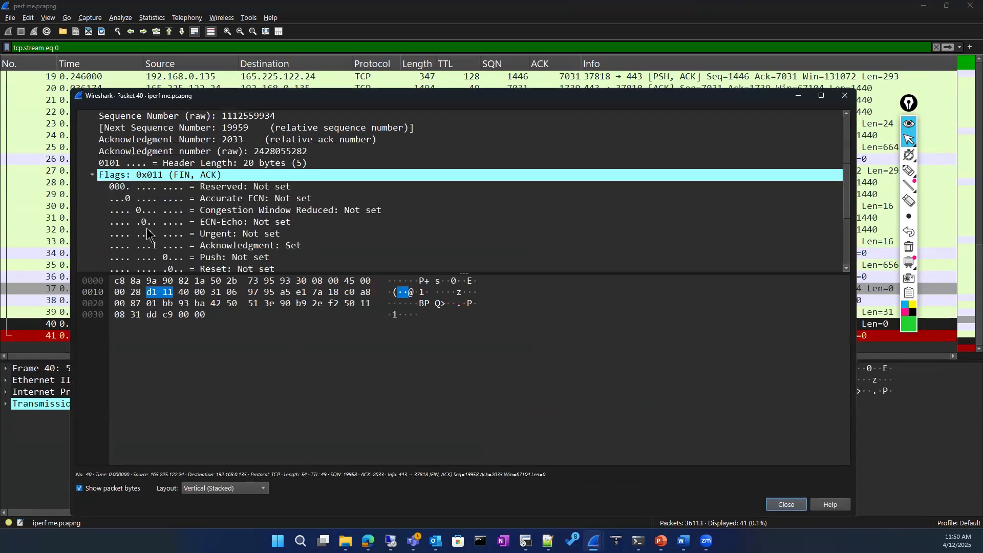
scroll(246, 220, "down", 1)
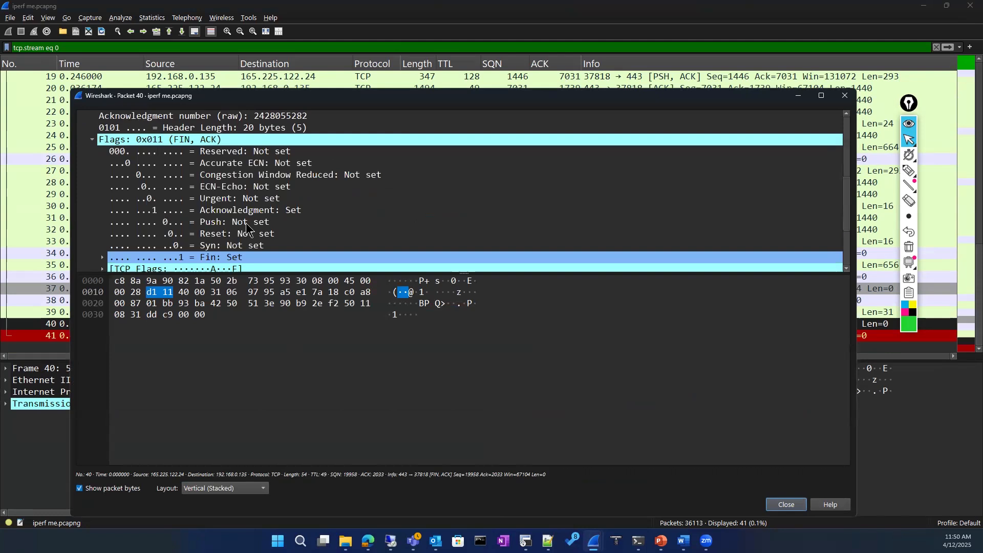
scroll(246, 222, "down", 1)
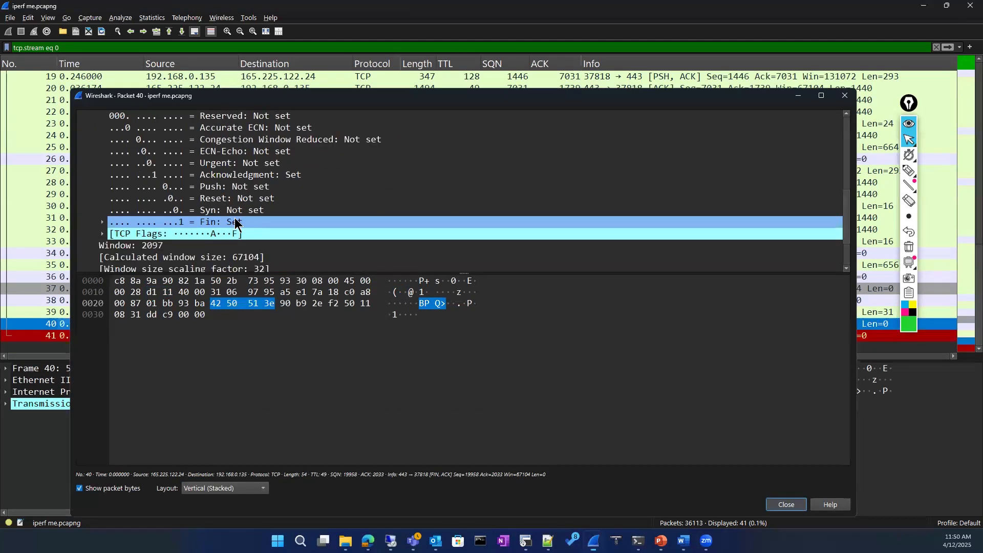
key("Escape")
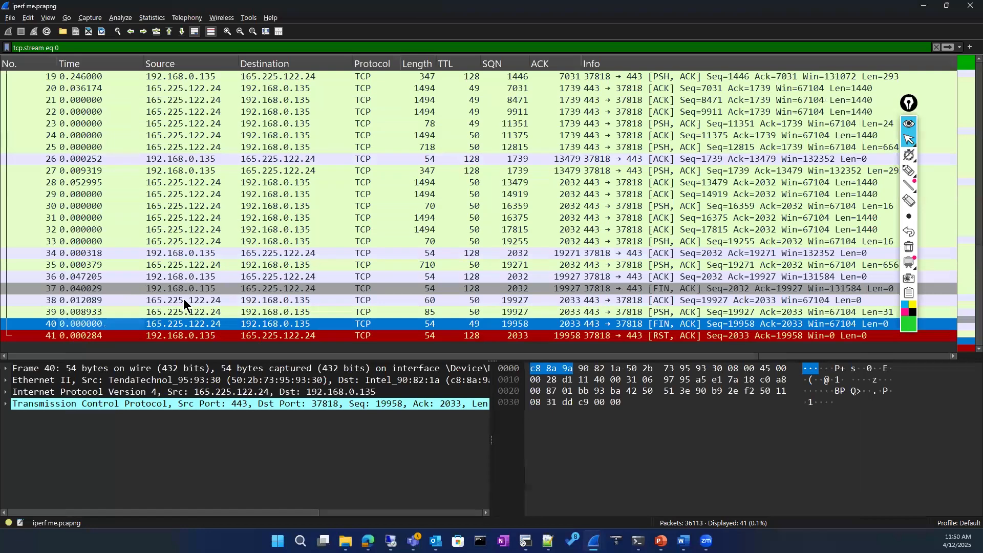
Check the Push flag of packet 39 in its own window, then close it
double_click(166, 312)
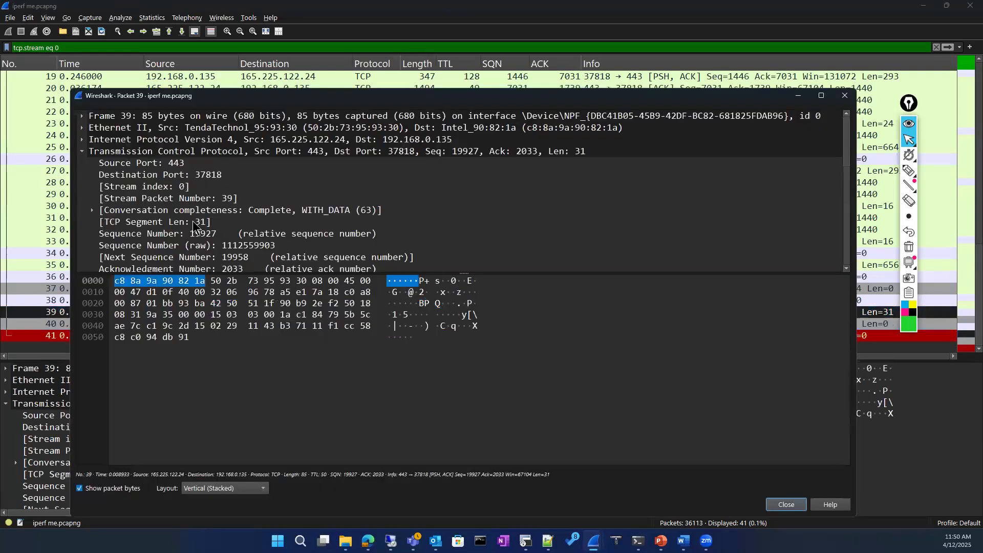
scroll(194, 225, "down", 3)
scroll(194, 223, "down", 2)
left_click(155, 214)
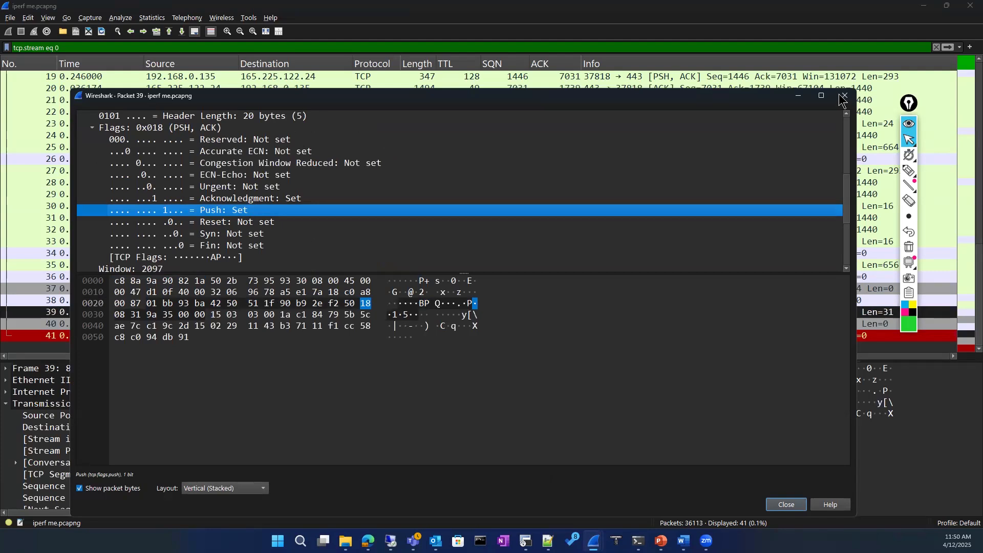
key("Escape")
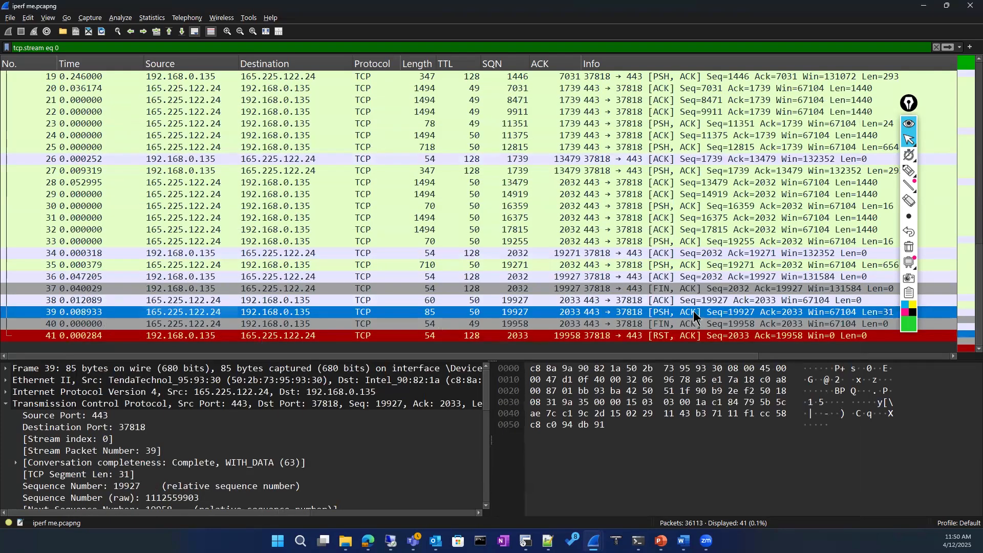
left_click(663, 324)
left_click(634, 335)
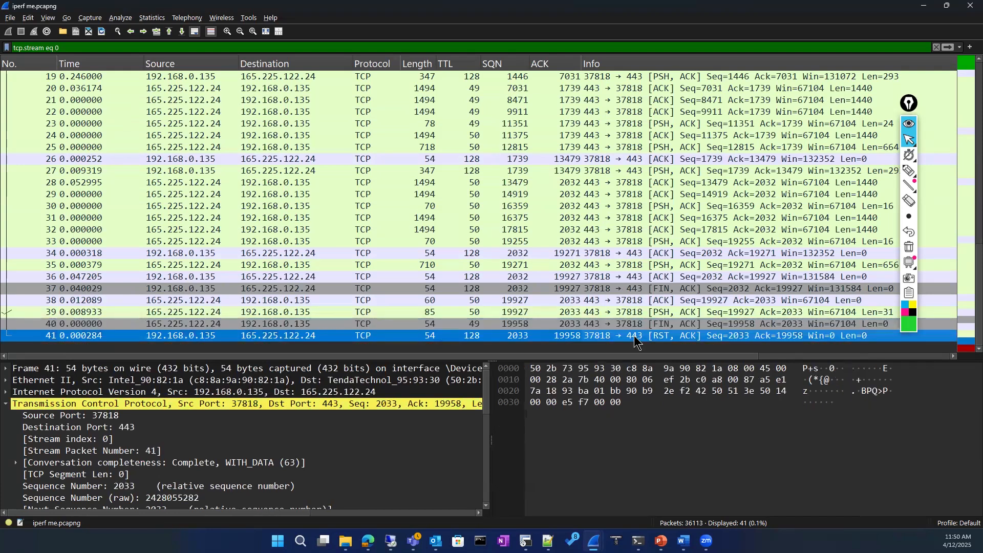
scroll(554, 205, "up", 6)
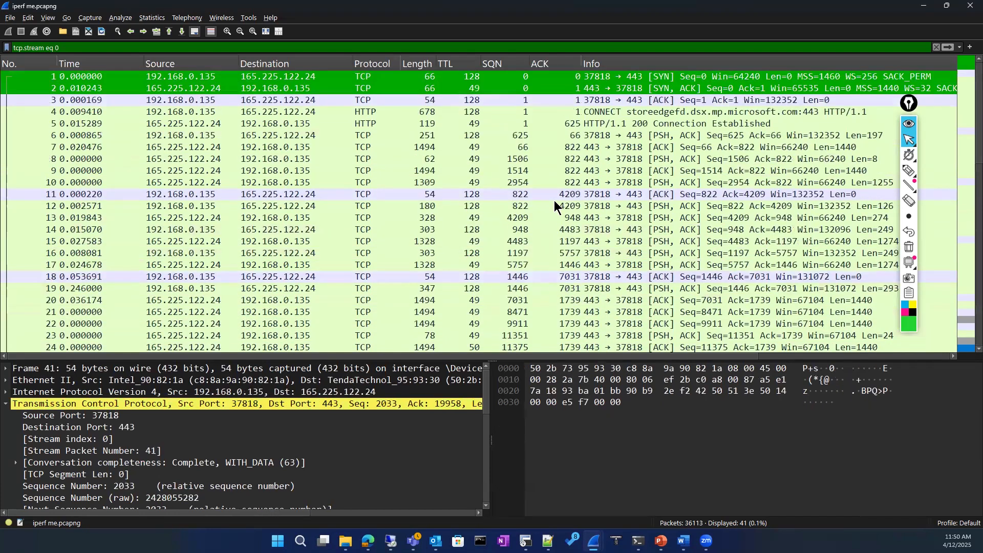
scroll(555, 205, "down", 6)
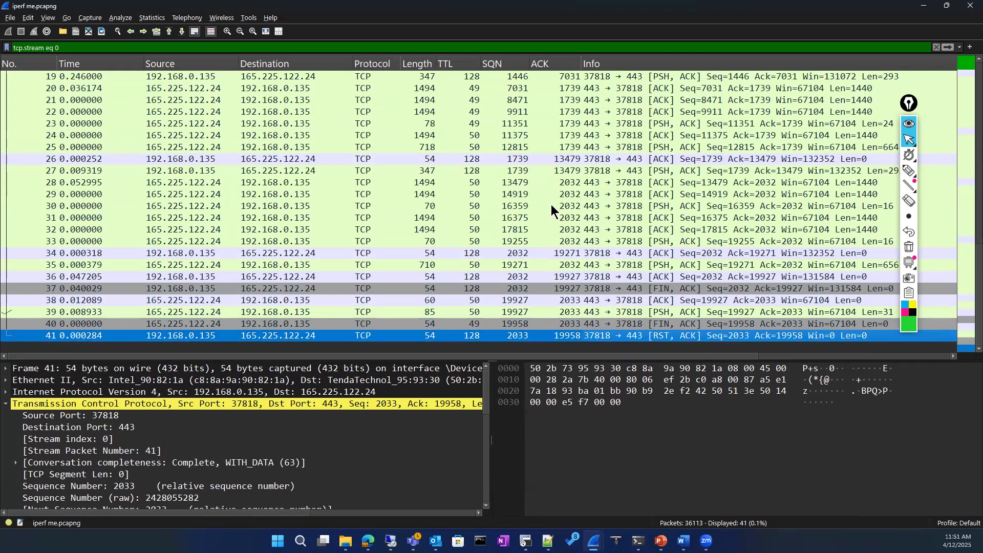
scroll(526, 94, "up", 6)
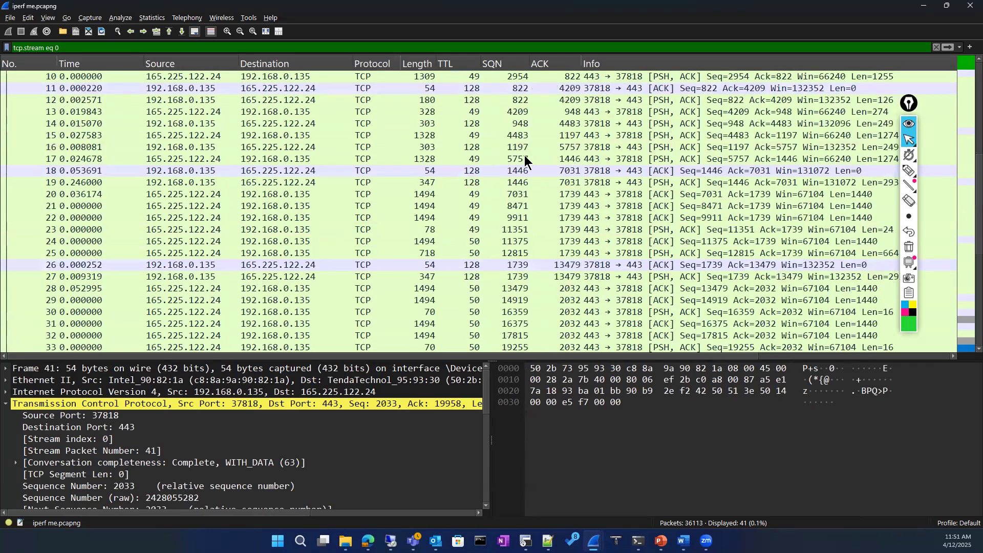
scroll(510, 196, "down", 3)
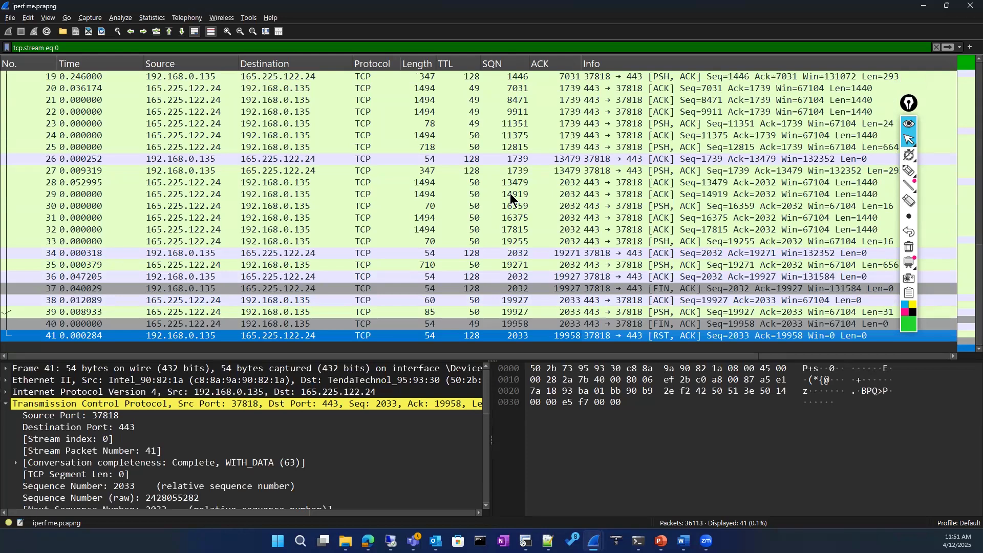
scroll(525, 179, "up", 3)
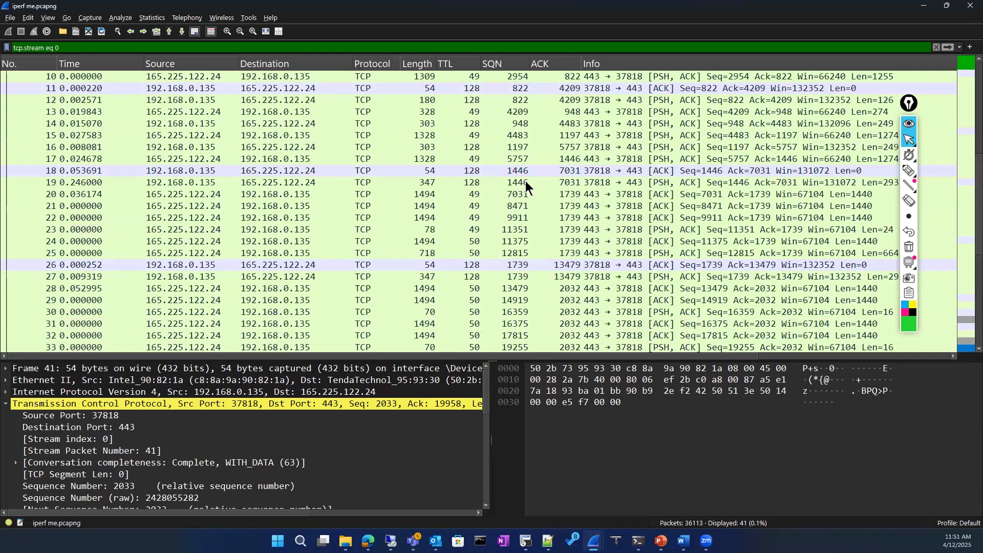
left_click_drag(615, 156, 614, 154)
left_click(477, 149)
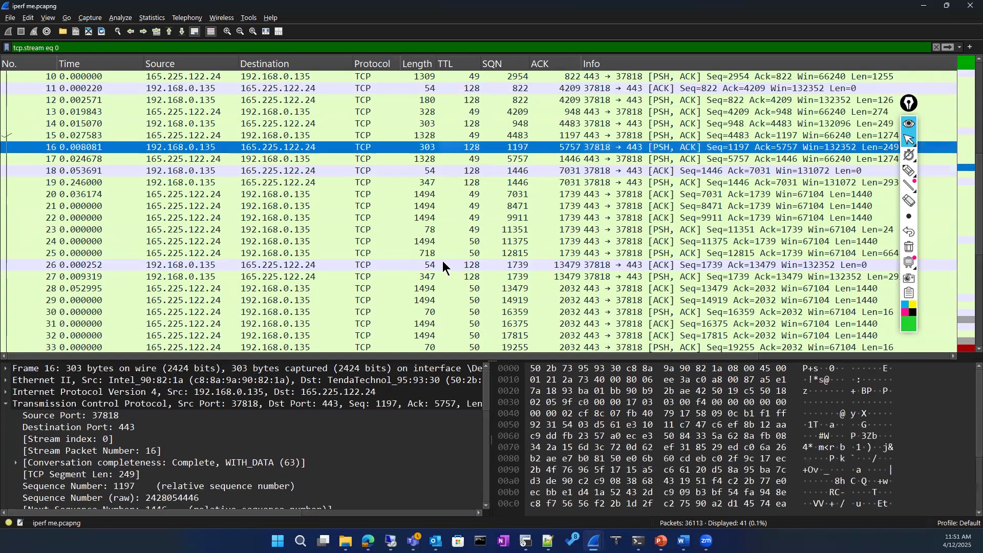
left_click(443, 263)
left_click(394, 219)
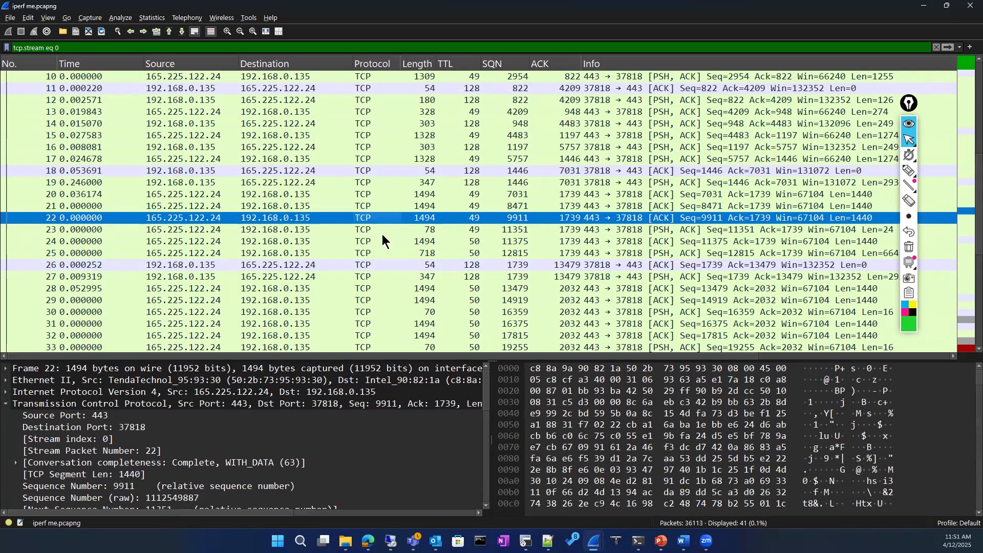
scroll(382, 234, "down", 3)
left_click(349, 336)
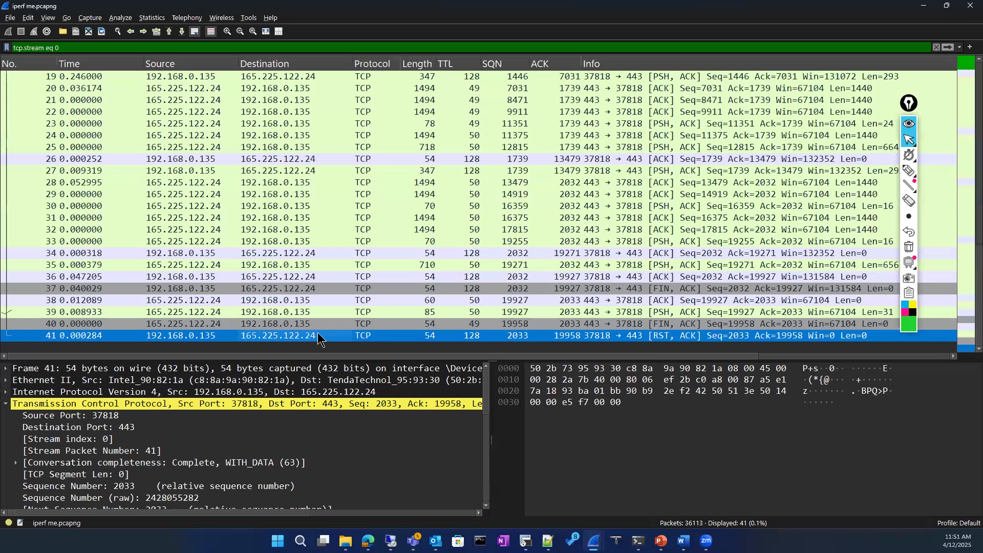
left_click(387, 288)
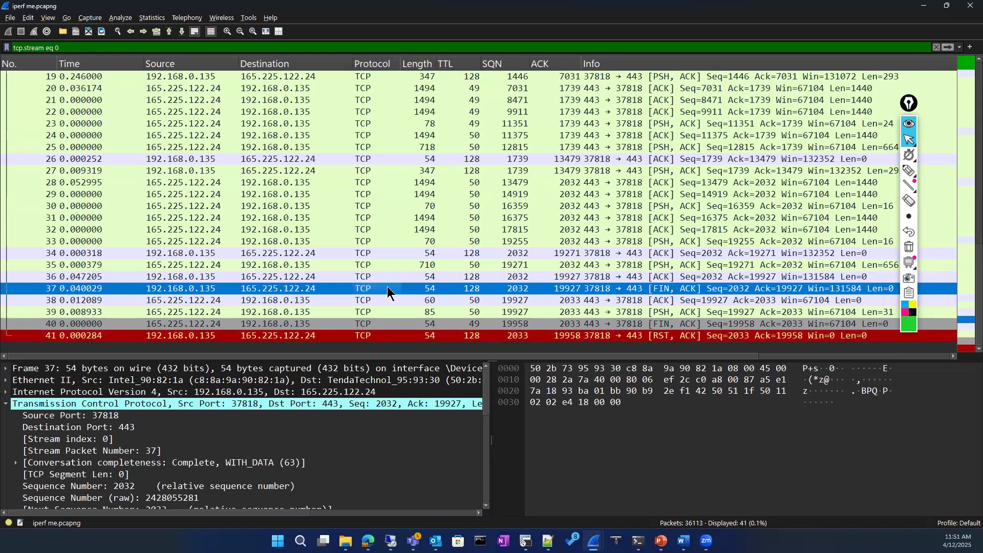
scroll(425, 251, "up", 6)
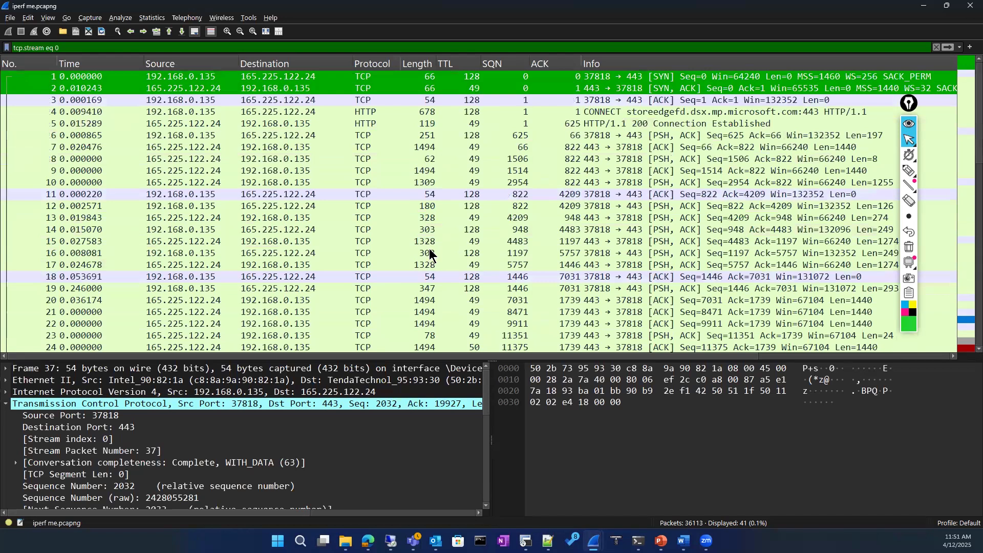
scroll(429, 248, "down", 6)
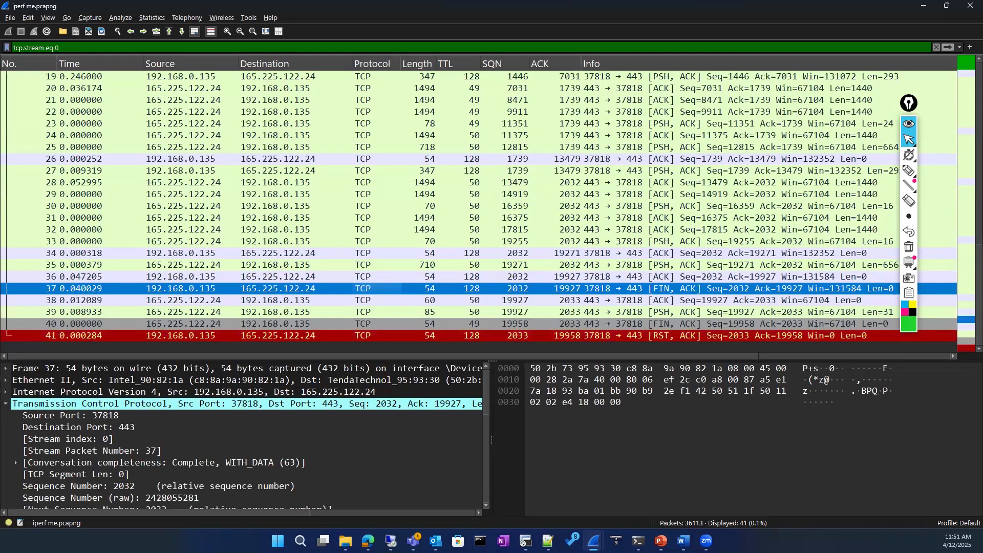
In the Word outline, highlight the 'Identify handshake failures' and 'service refusals' phrases
key("alt+Tab")
scroll(648, 277, "down", 1)
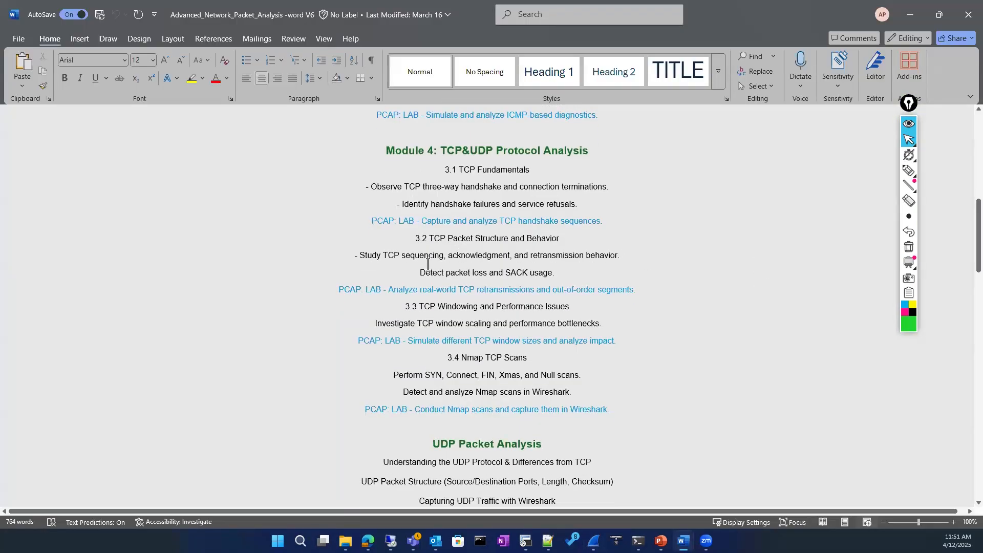
left_click_drag(399, 205, 562, 205)
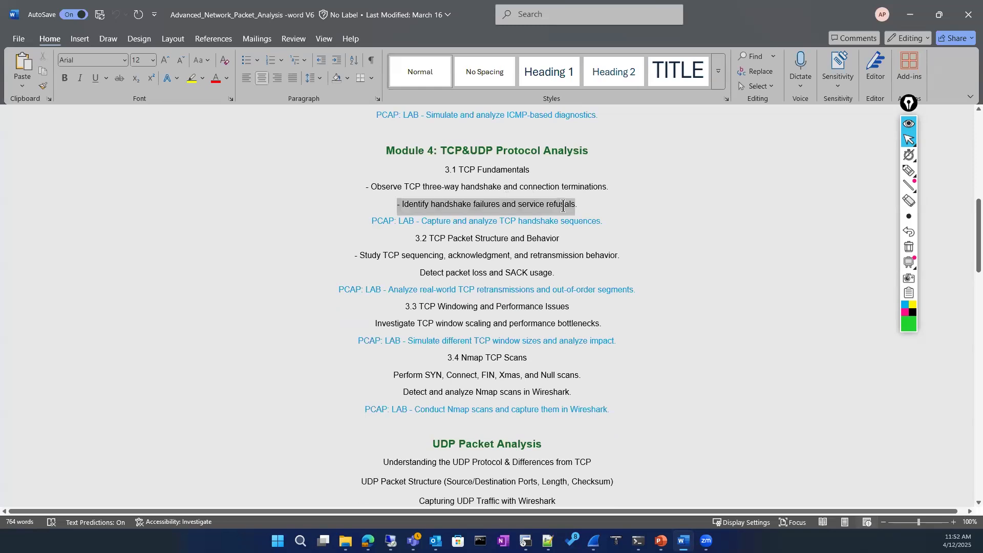
left_click(338, 219)
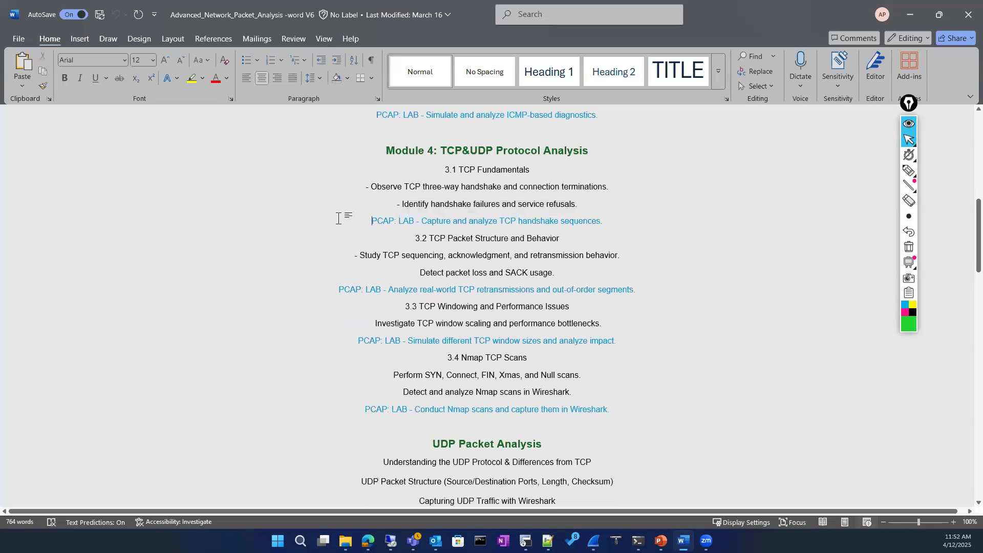
left_click_drag(402, 205, 501, 209)
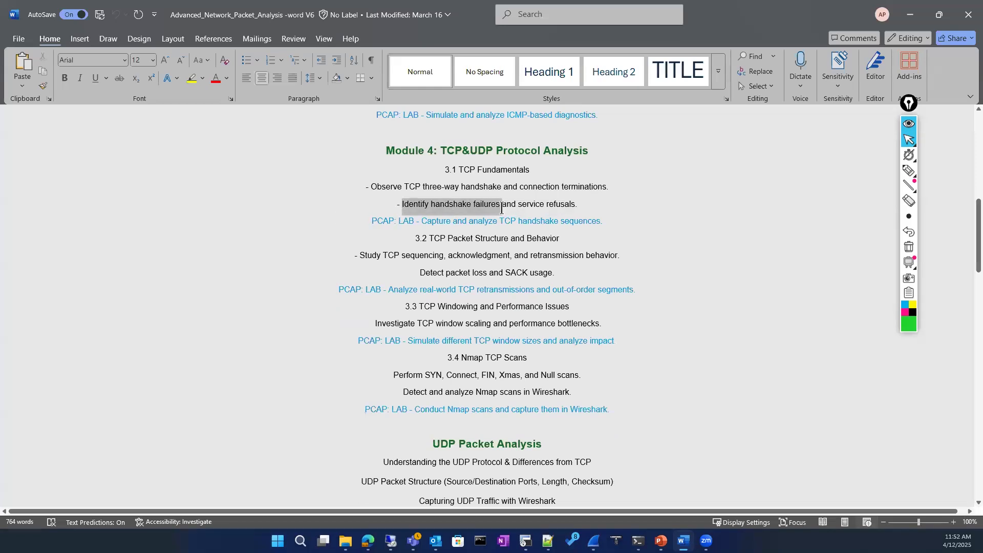
left_click(583, 224)
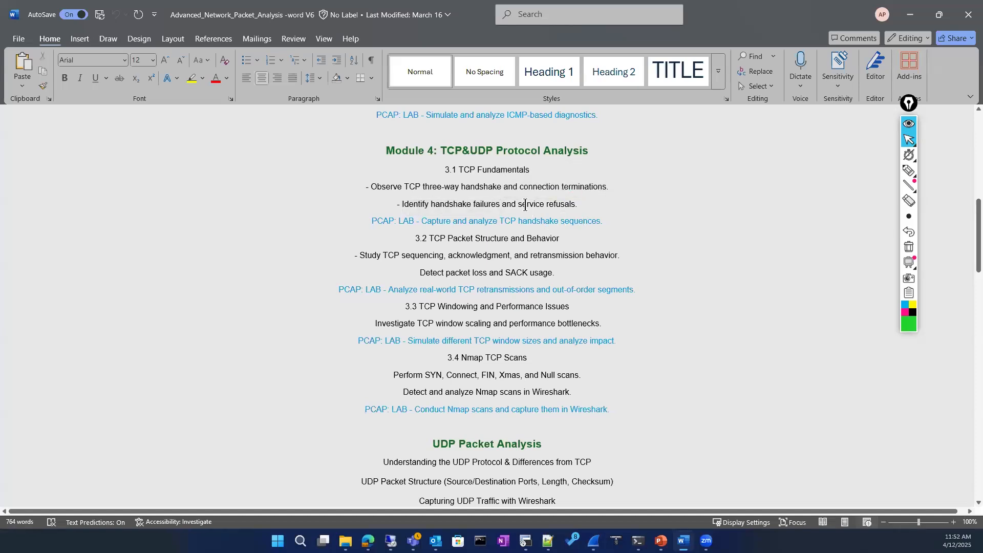
left_click_drag(522, 205, 574, 207)
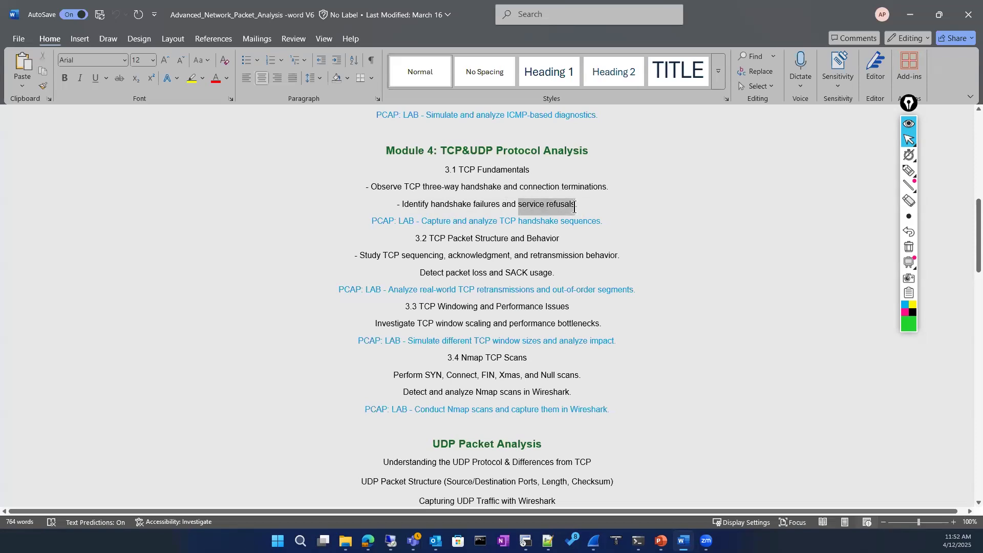
left_click(428, 210)
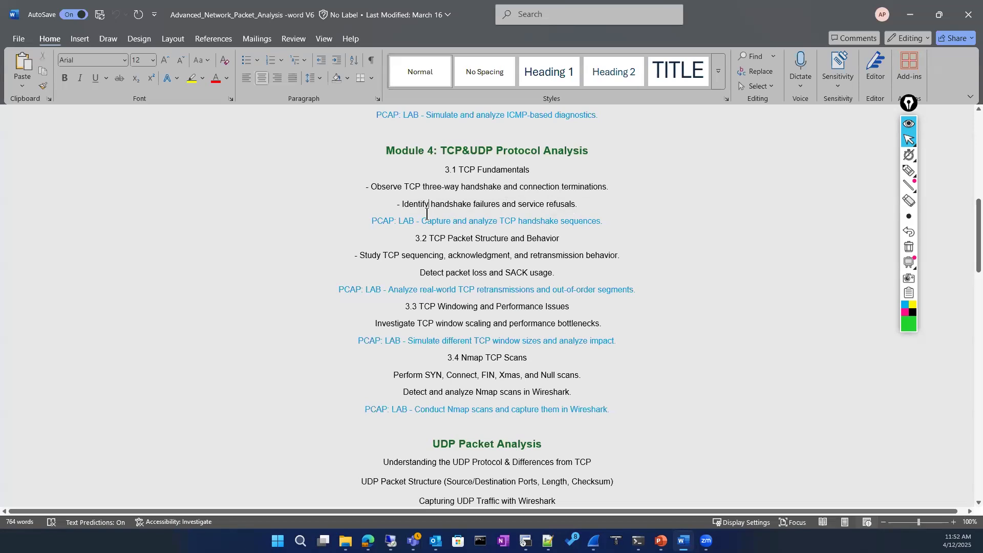
Highlight the TCP Packet Structure heading, the sequencing/retransmission line and the packet loss/SACK line
left_click_drag(430, 238, 545, 237)
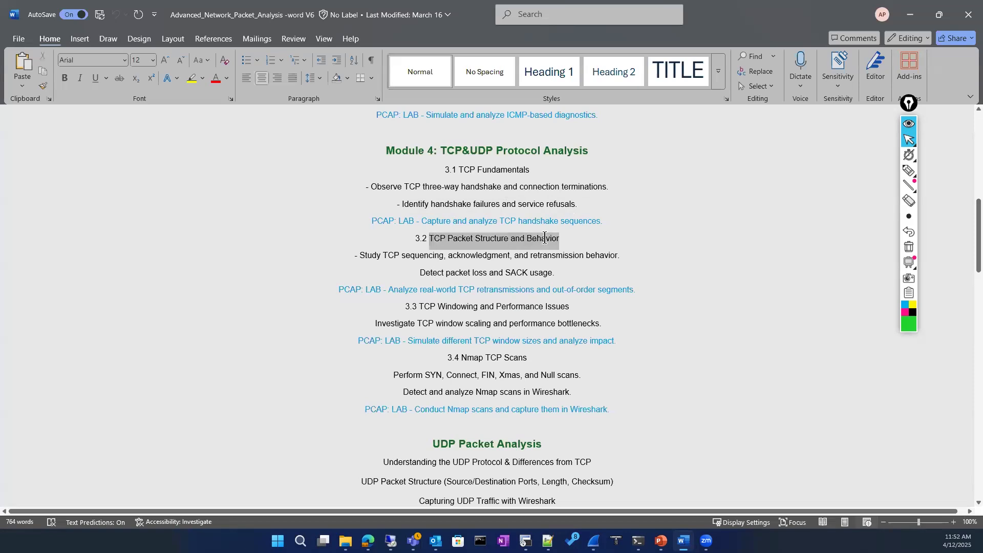
left_click_drag(384, 255, 616, 257)
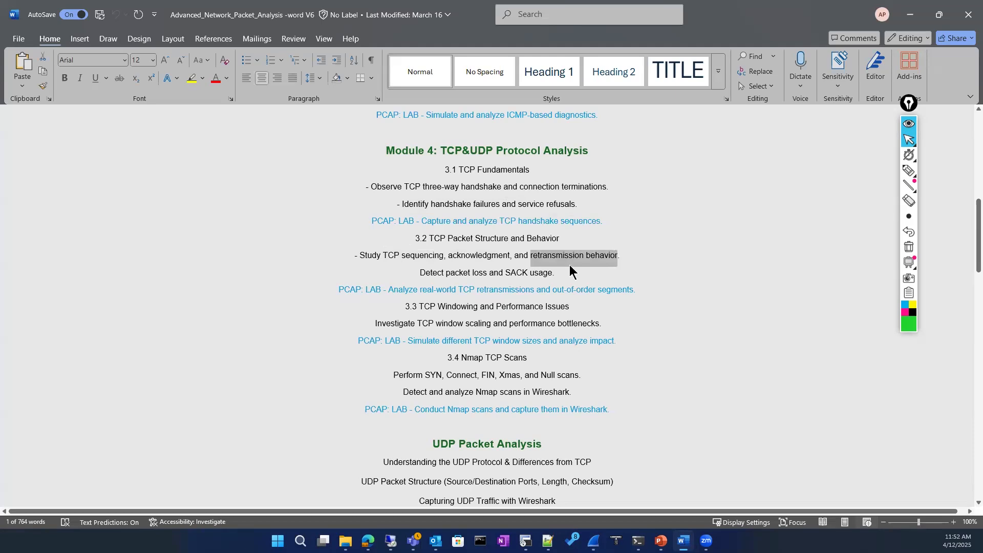
left_click(469, 271)
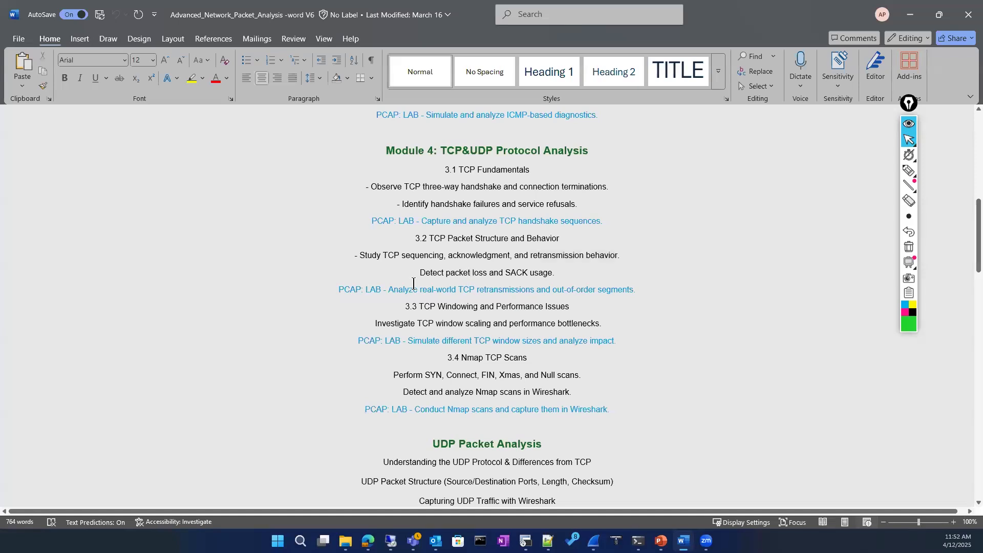
left_click_drag(434, 276, 538, 285)
left_click(389, 266)
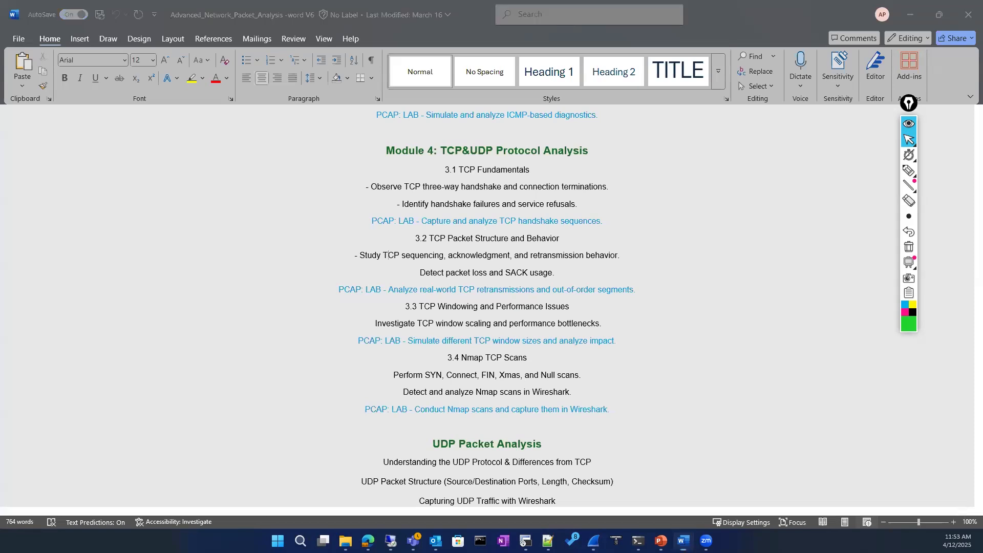
Return from Word to the browser showing the lab
key("alt+Tab")
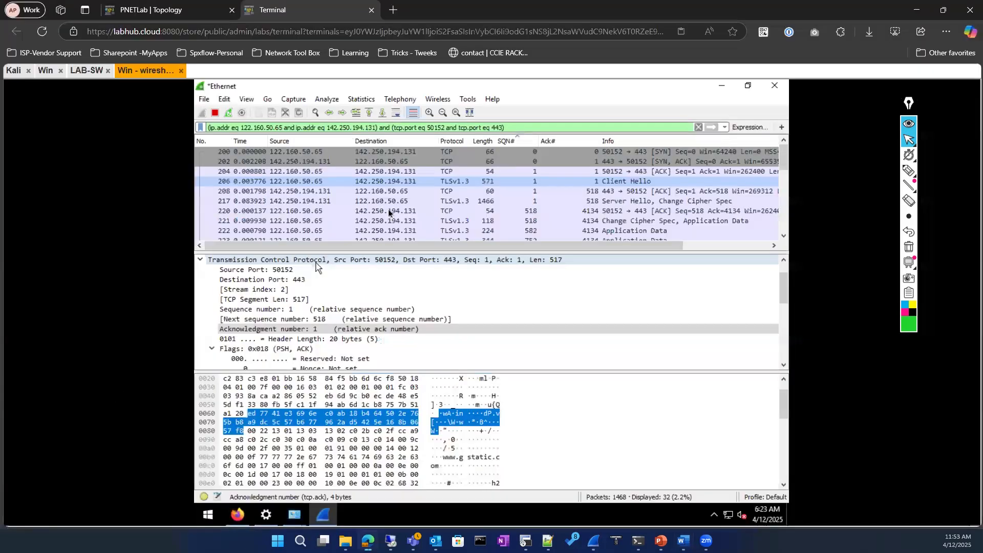
Pass through the Topology and Terminal tabs to reach the LAB-SW console
left_click(161, 6)
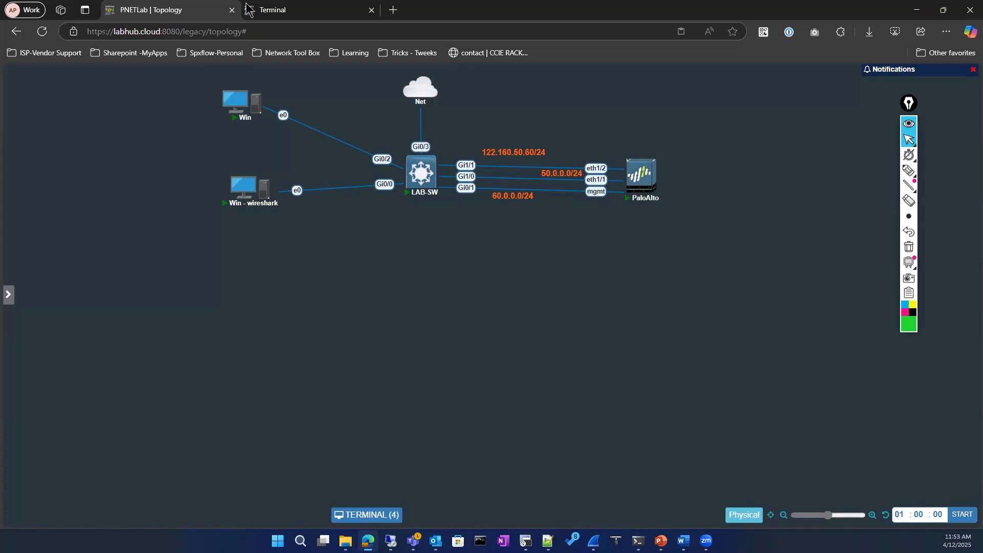
left_click(271, 10)
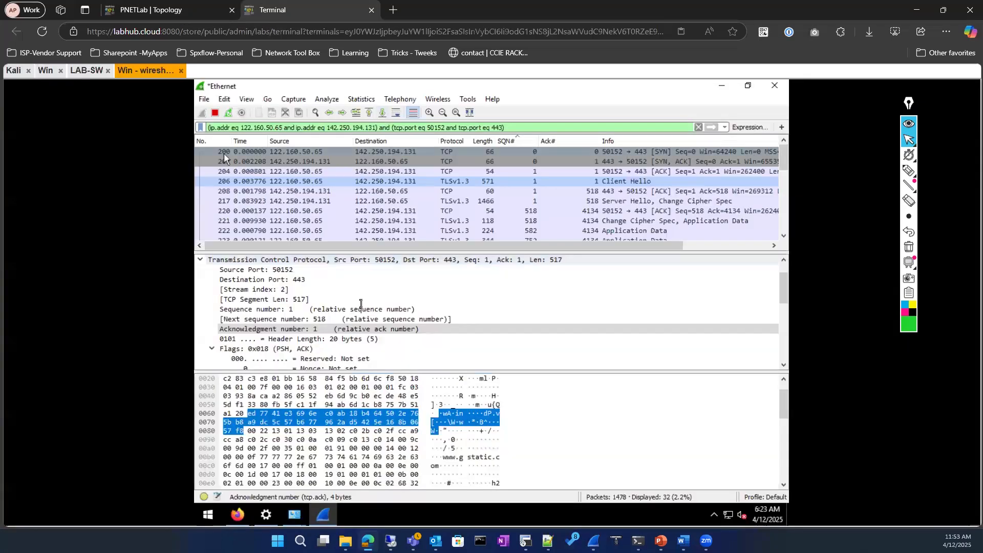
left_click(84, 71)
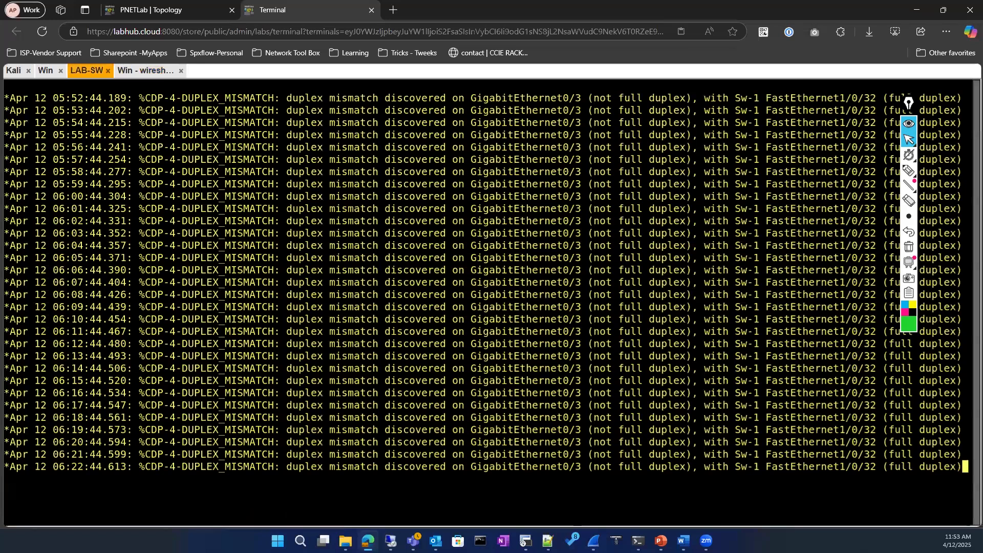
Enter enable mode on LAB-SW and run show ip interface brief
key("Return")
key("Return")
key("Return")
key("Return")
key("Return")
left_click(169, 10)
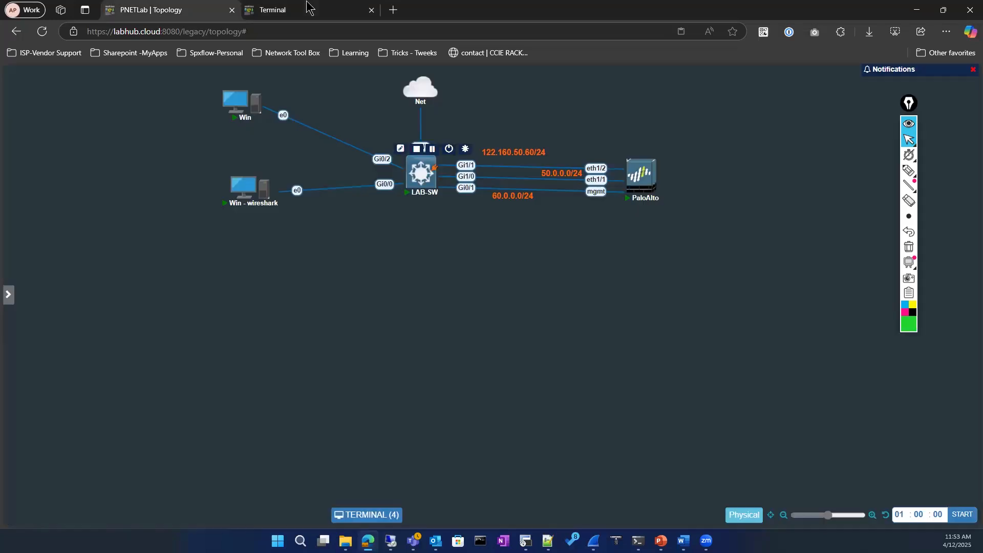
key("ctrl+Tab")
type("en")
key("Return")
key("Return")
key("Return")
key("Return")
type("sho")
key("Tab")
type("ip int")
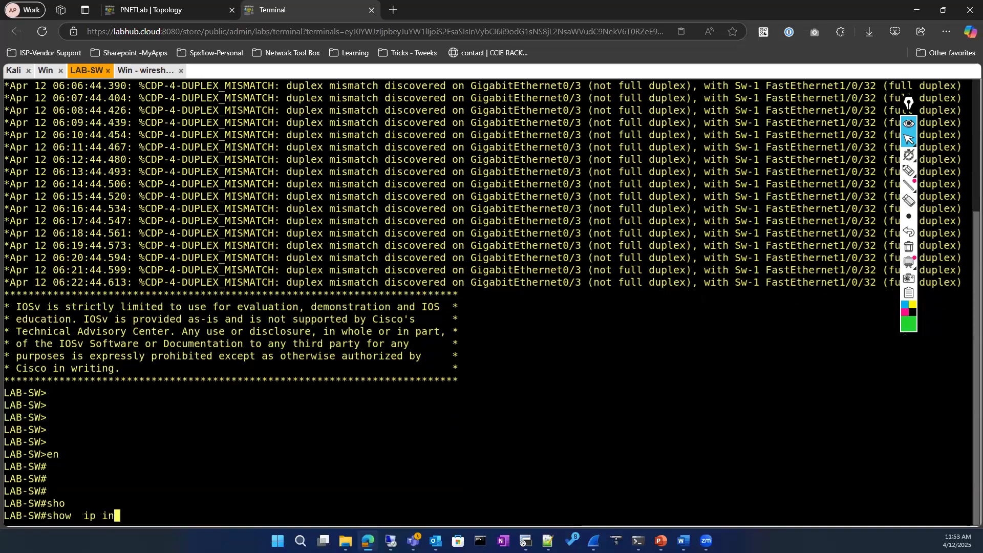
key("Tab")
type("br")
key("Tab")
key("Return")
key("Return")
key("Return")
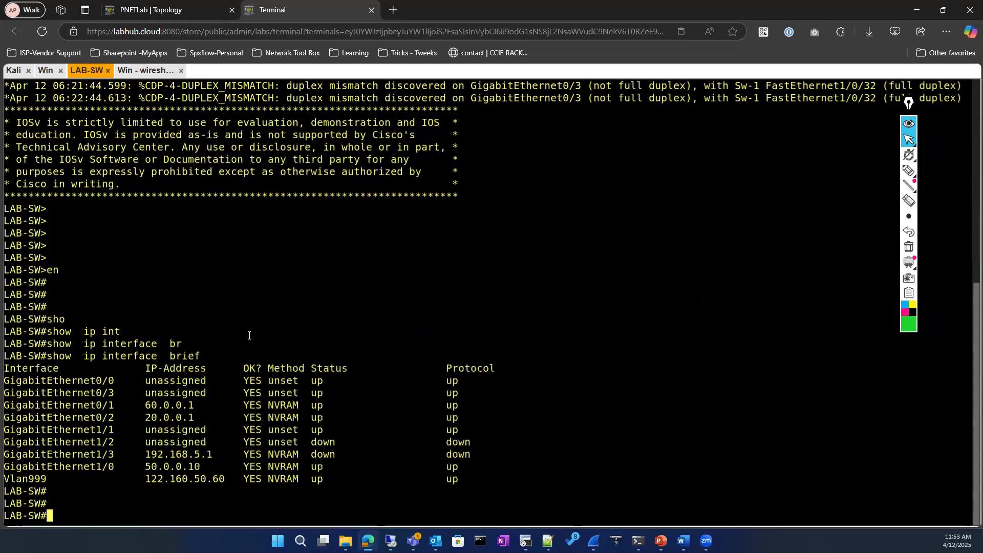
Display the VTY settings with show running-config | section vty, then go to the Win - wireshark console
type("sho")
key("Tab")
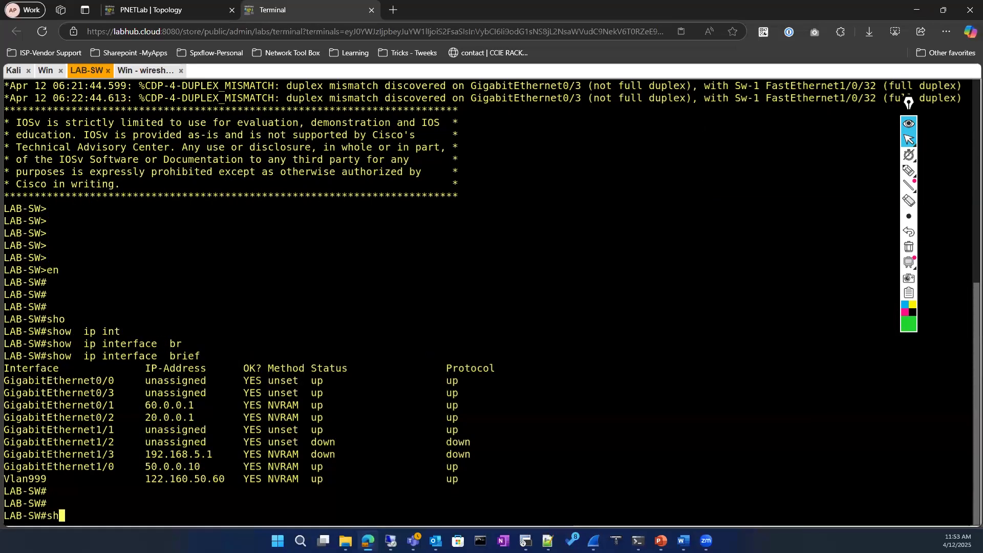
type("run")
key("Tab")
type("| se")
key("Tab")
type("v")
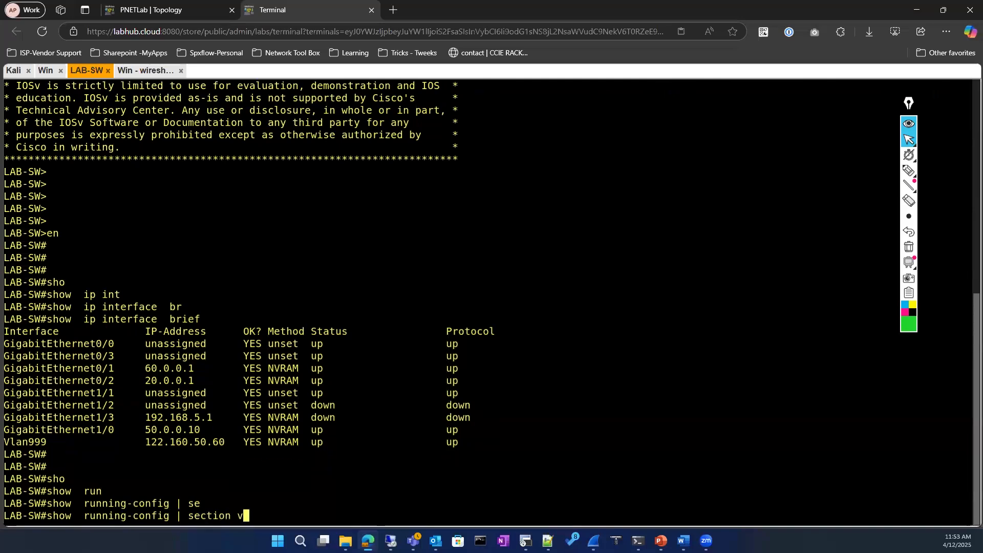
type("ty")
key("Return")
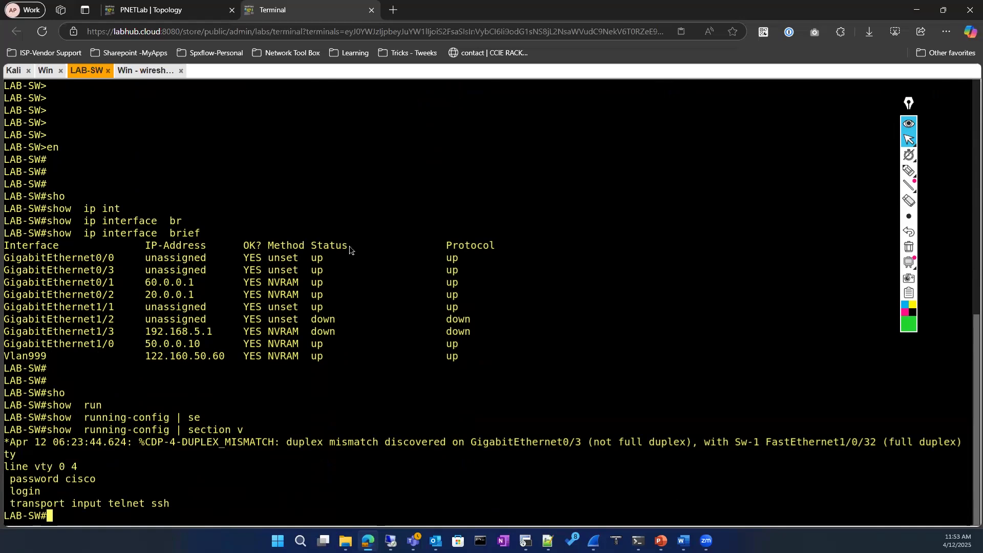
left_click(145, 72)
mouse_move(238, 519)
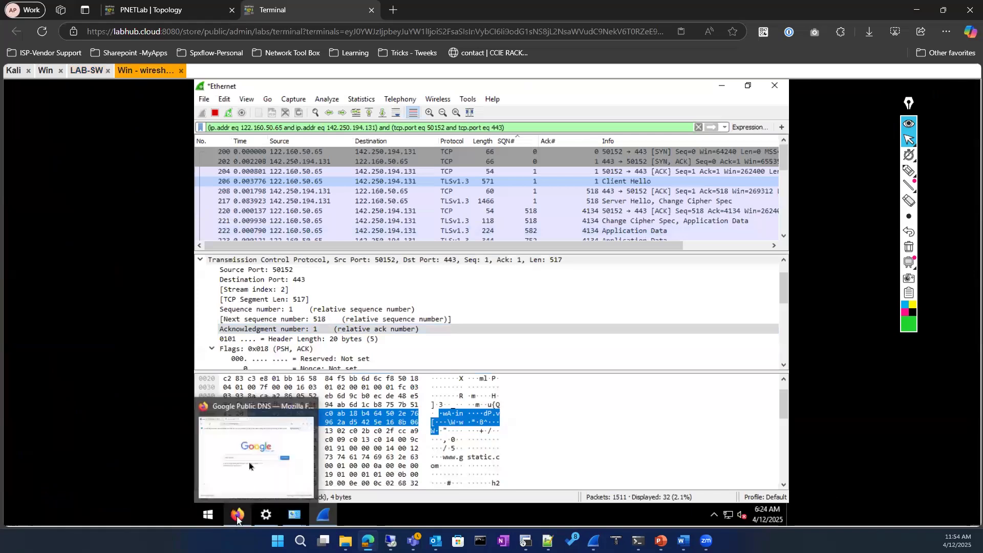
In Firefox, open a new tab and search for putty
left_click(226, 457)
left_click(419, 280)
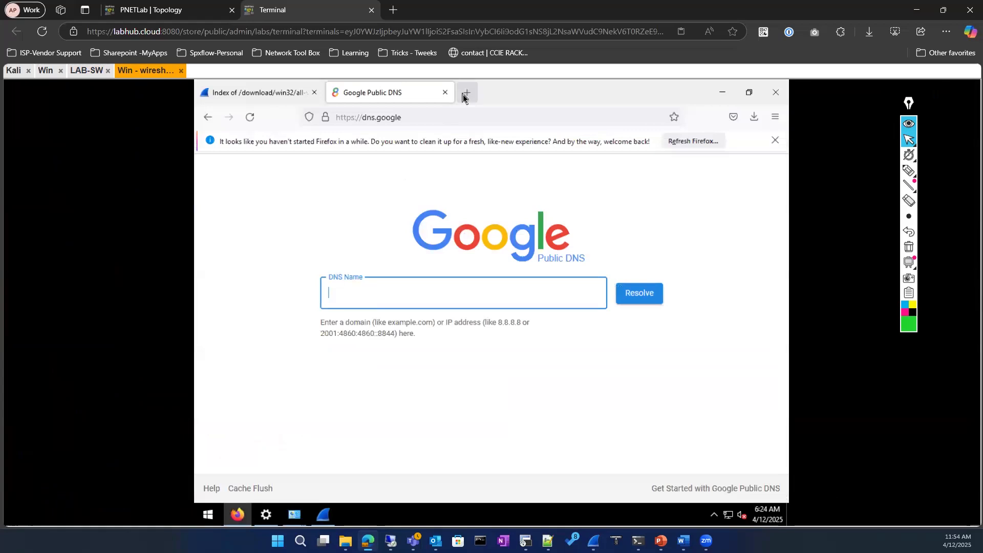
left_click(463, 97)
type("putty")
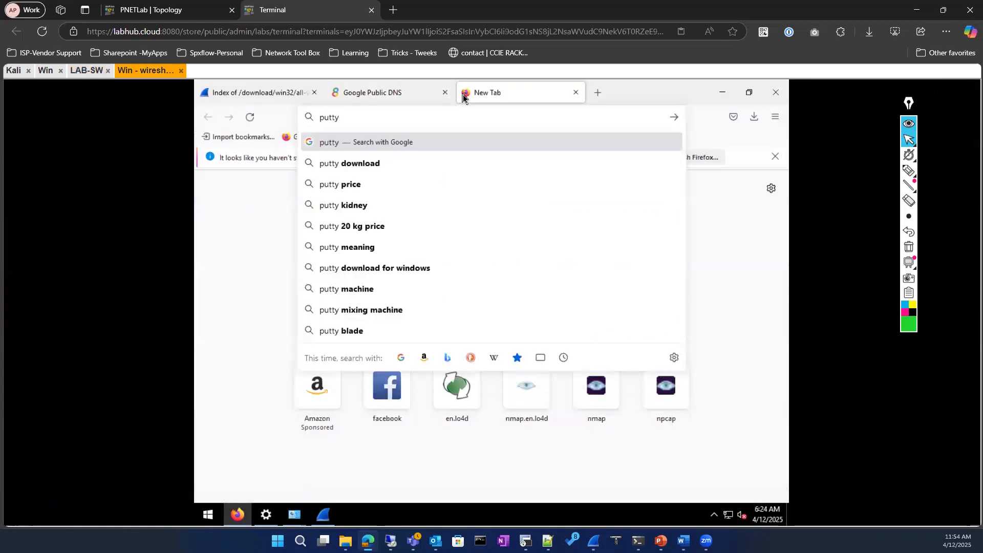
key("Return")
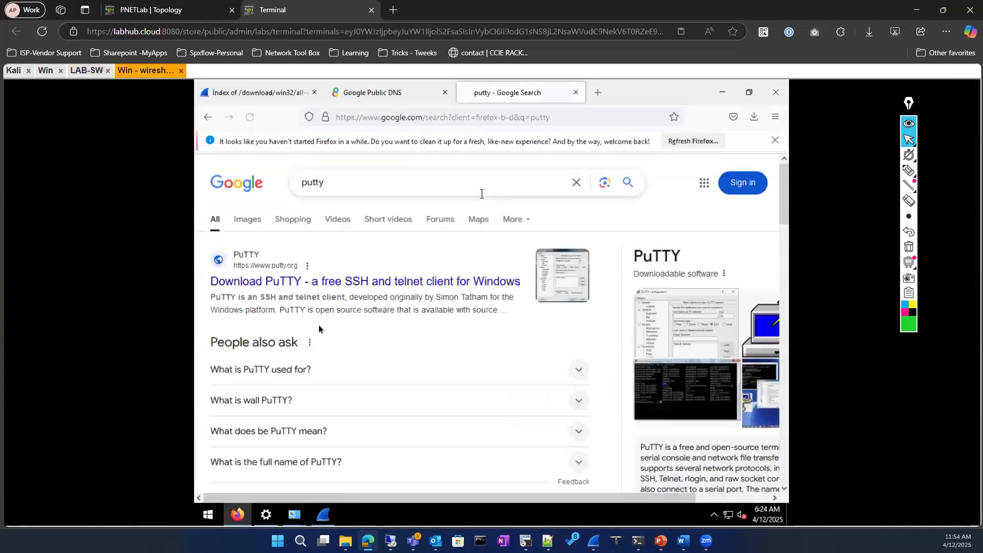
Go from putty.org to the latest release page and pick the 32-bit PuTTY 0.83 MSI installer
left_click(318, 285)
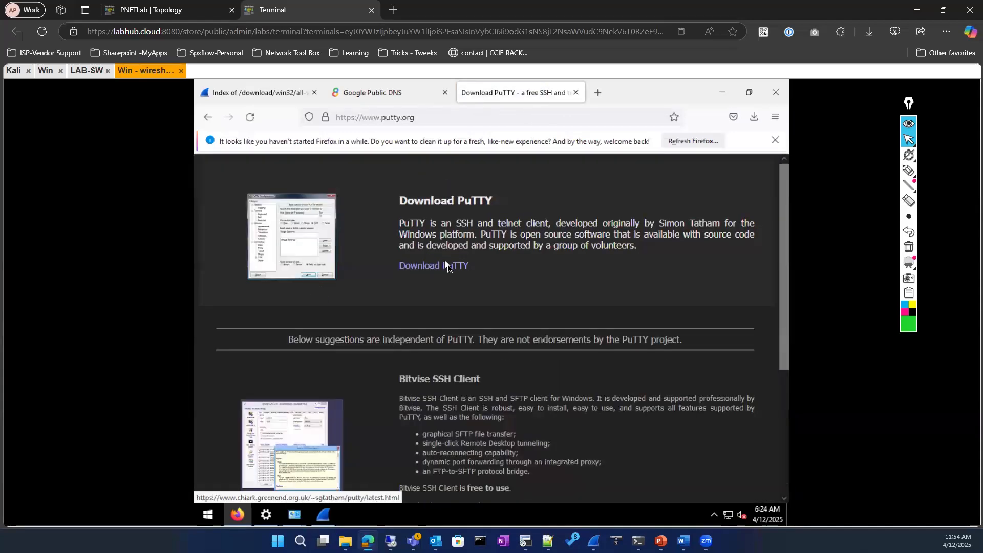
left_click(447, 267)
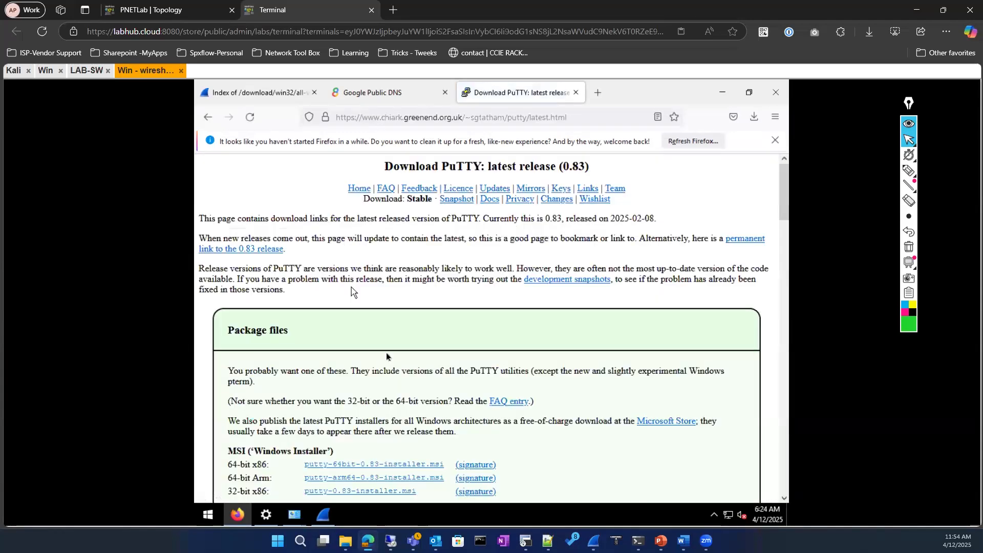
scroll(387, 362, "down", 3)
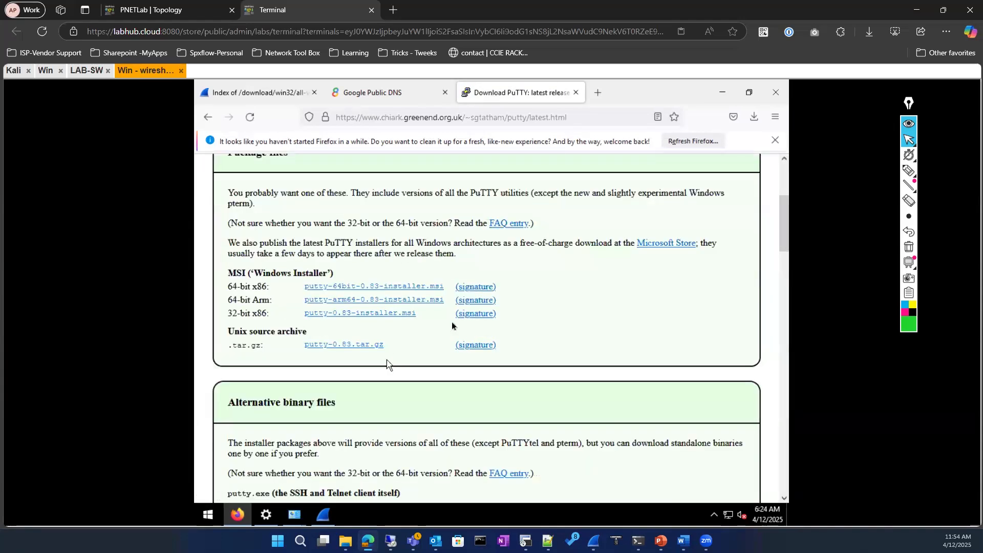
left_click(384, 317)
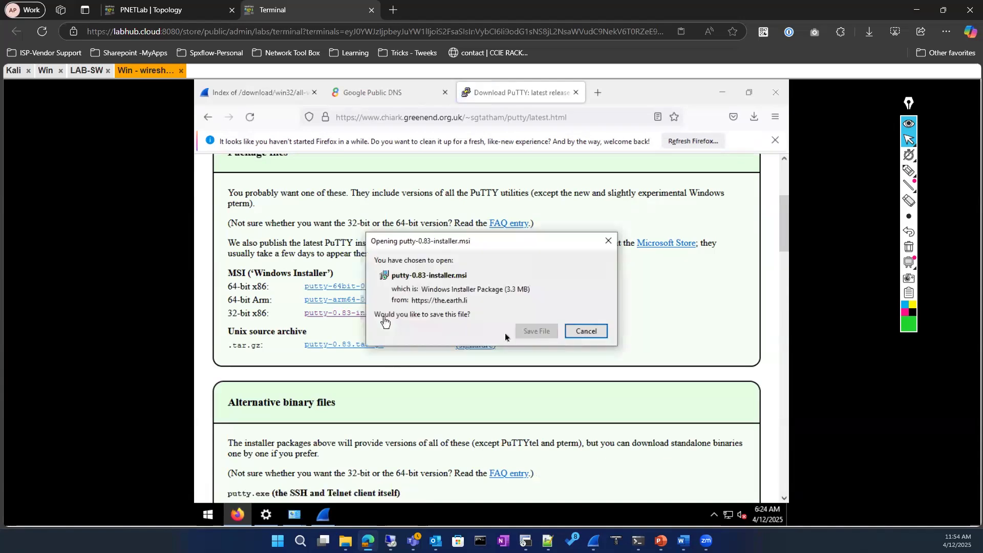
Save putty-0.83-installer.msi and run it from the Downloads list, past the security warnings
left_click(544, 334)
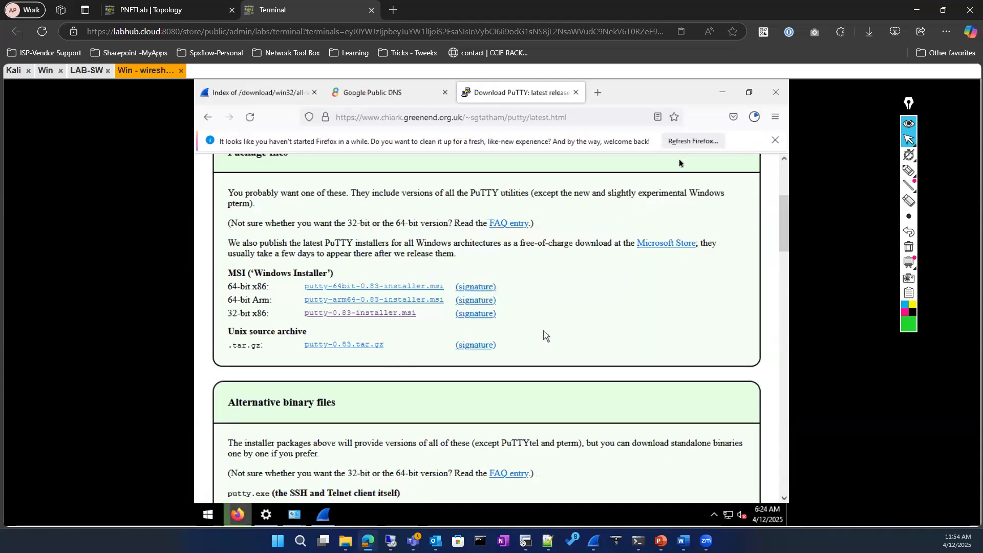
left_click(753, 116)
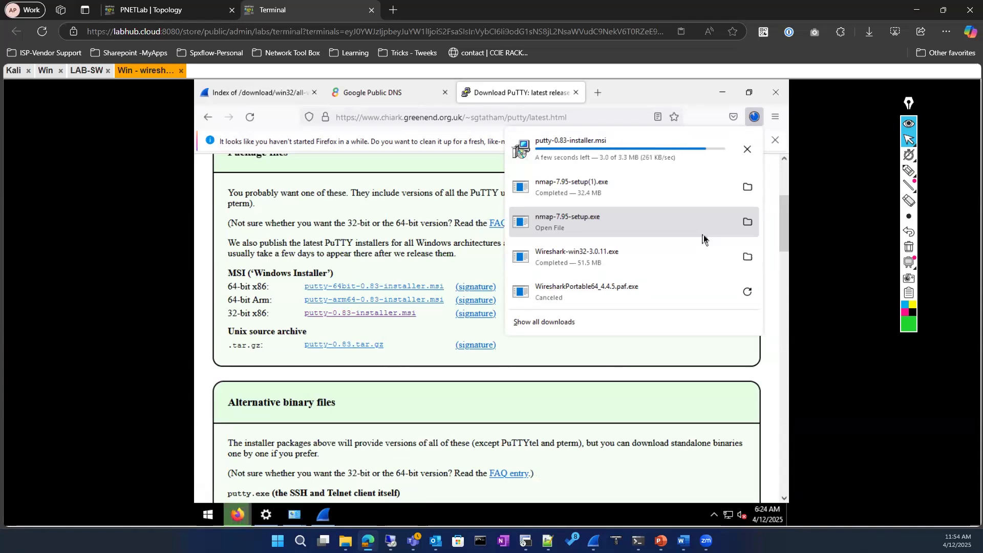
left_click(648, 148)
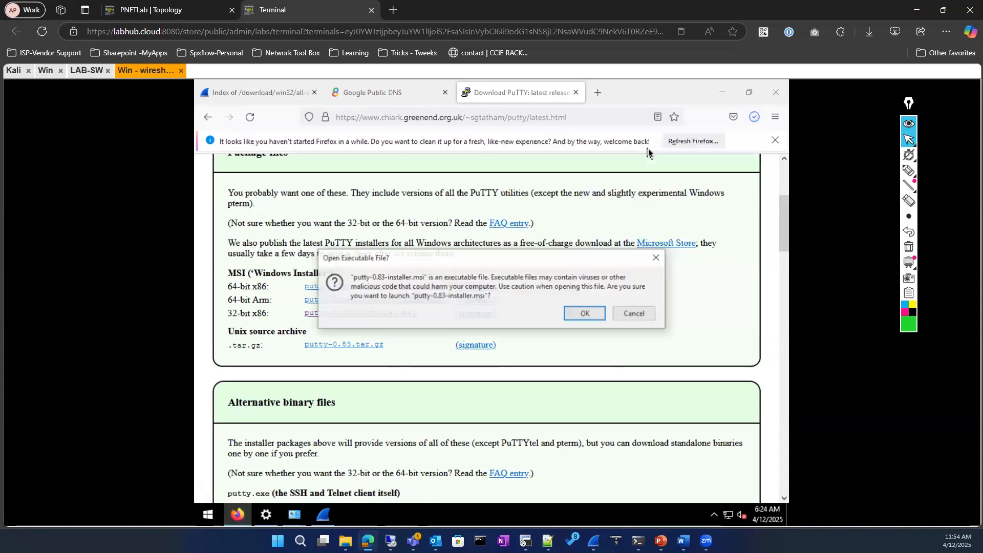
left_click(572, 314)
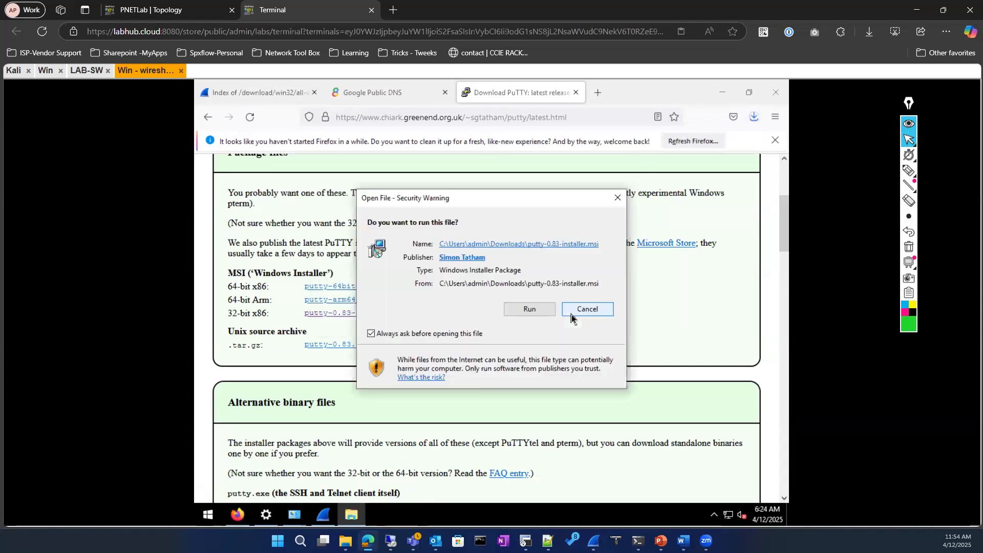
left_click(529, 308)
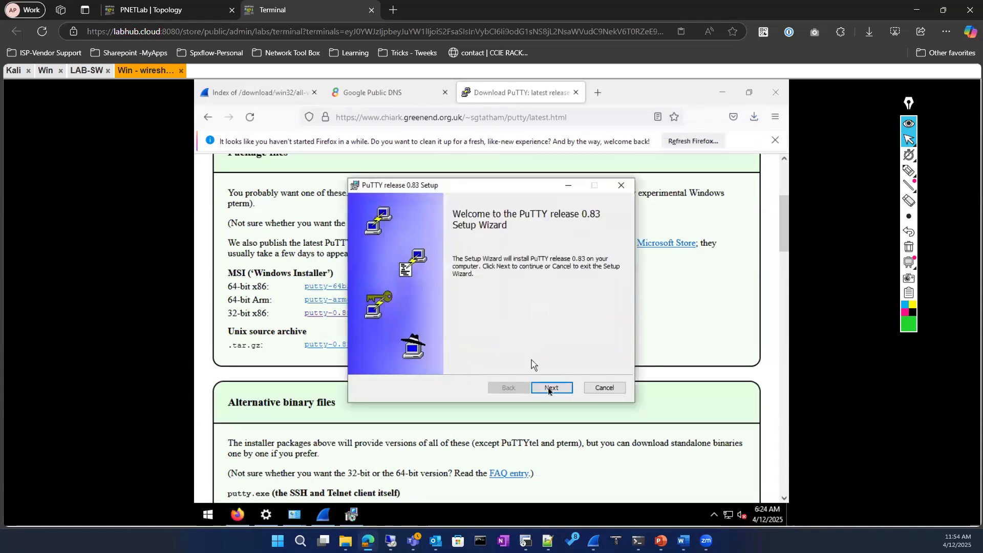
Complete the PuTTY setup wizard with the default folder and features
left_click(551, 387)
left_click(550, 387)
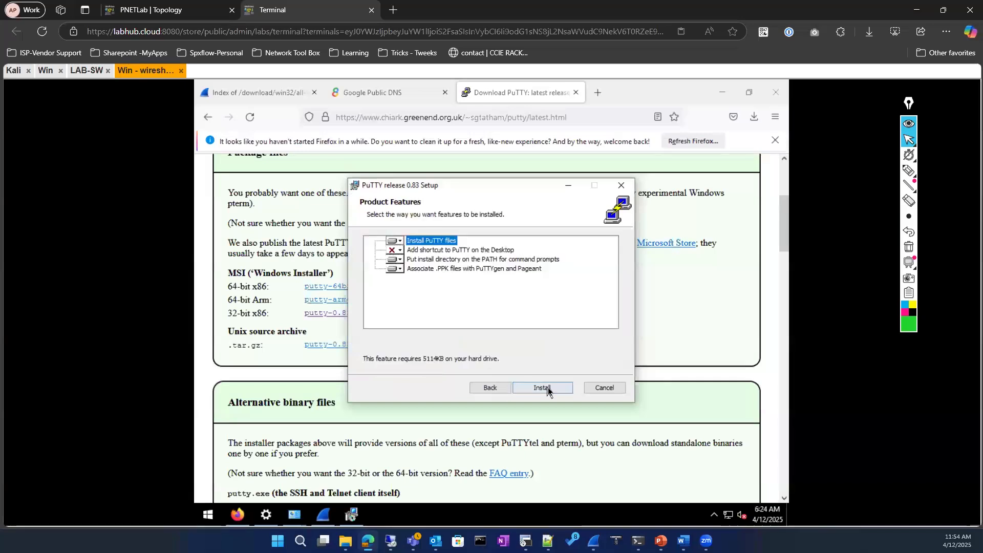
left_click(548, 387)
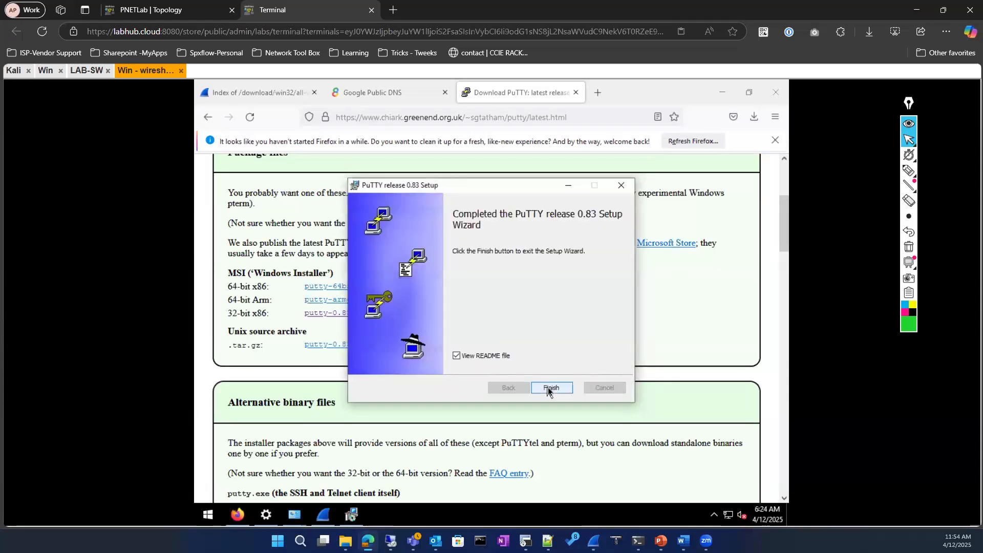
left_click(548, 387)
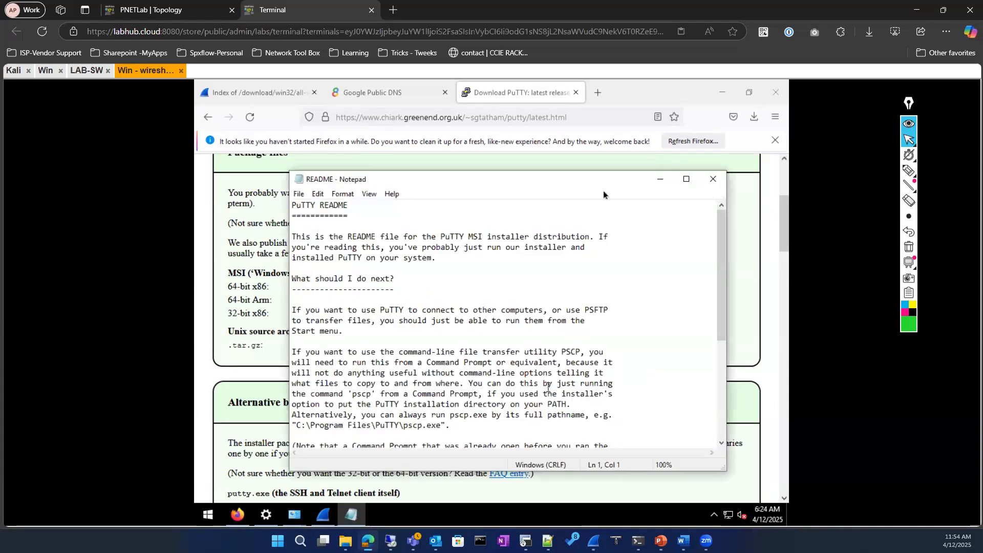
Close the README and launch PuTTY from the Start menu's PuTTY folder
left_click(712, 180)
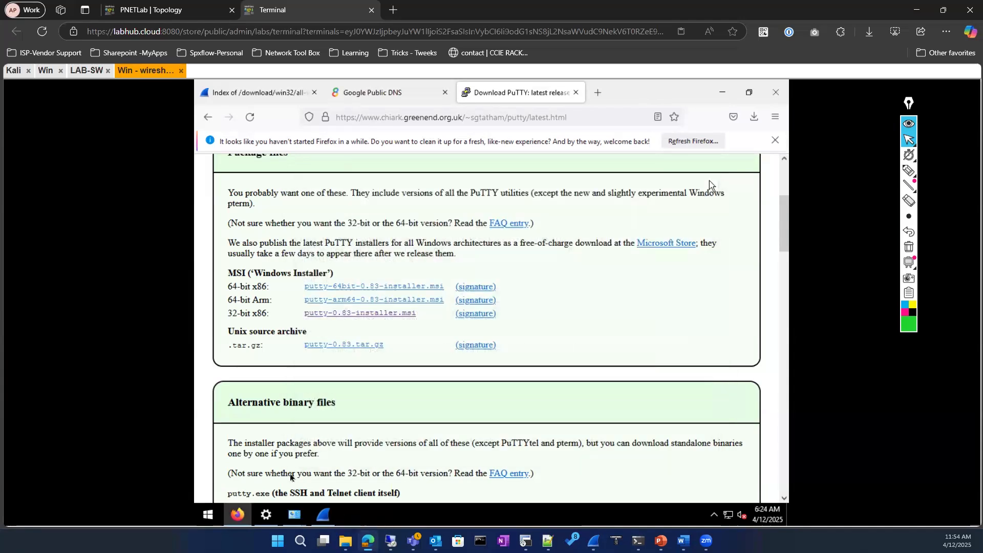
left_click(207, 515)
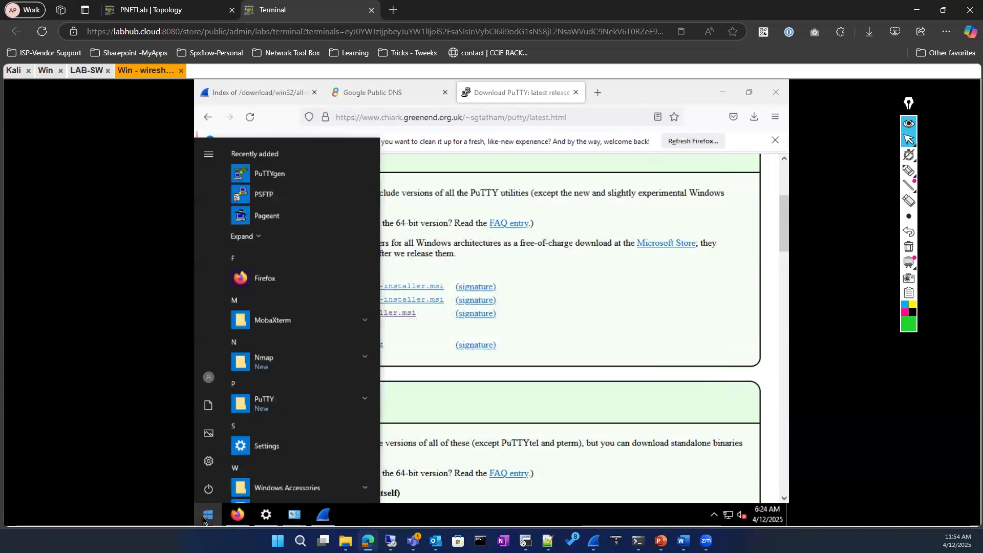
left_click(293, 405)
left_click(292, 404)
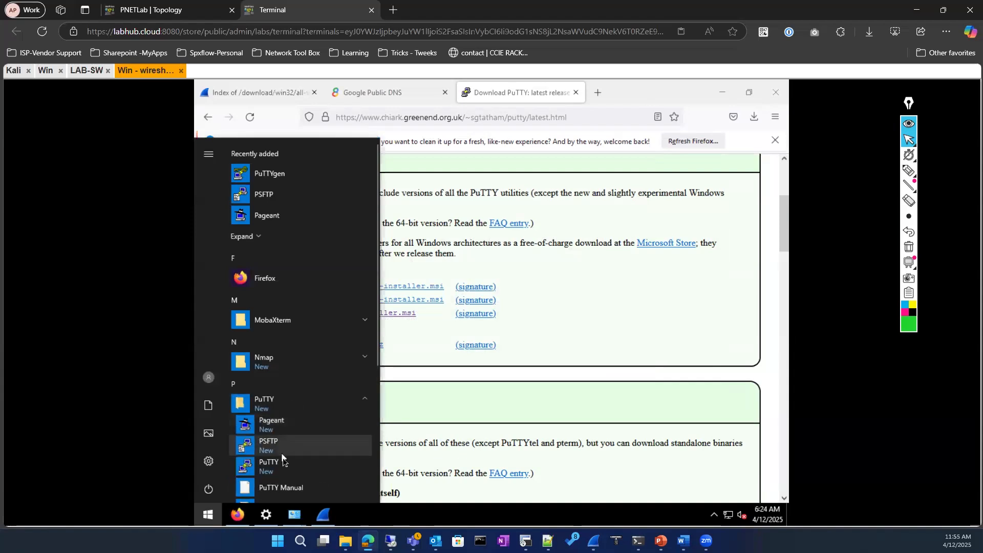
scroll(281, 456, "down", 1)
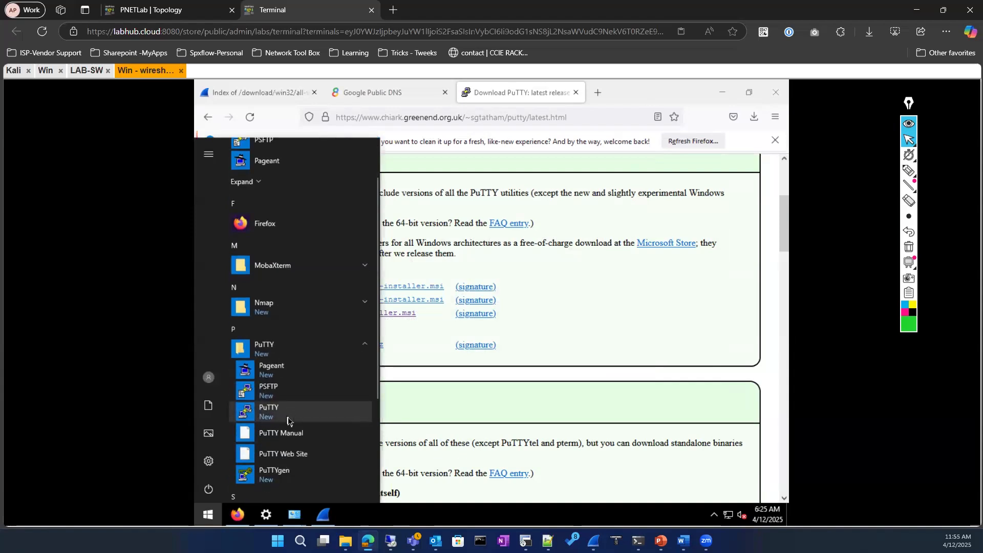
left_click(287, 410)
Pin PuTTY to the taskbar, set the connection type to Telnet on port 23, then go back to LAB-SW
right_click(351, 515)
left_click(363, 474)
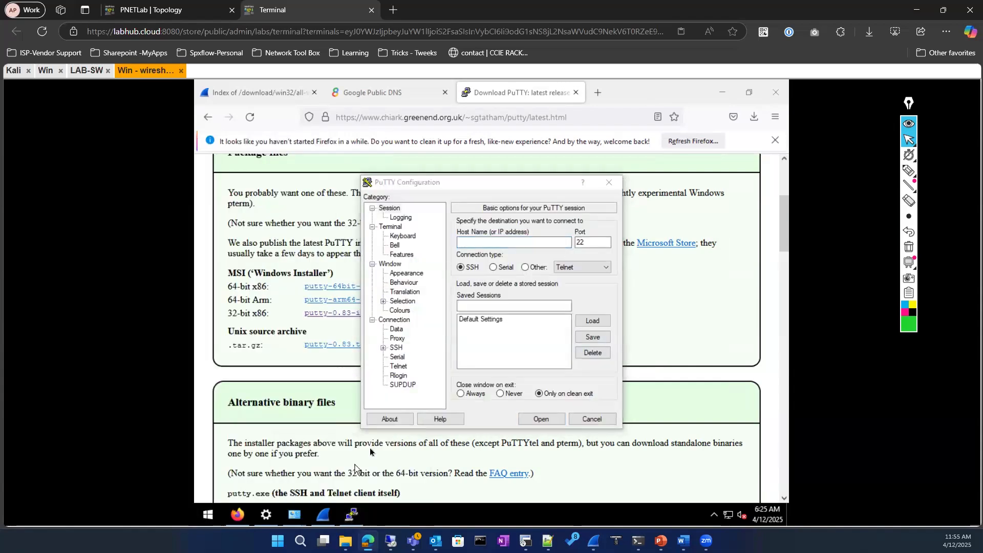
left_click(511, 252)
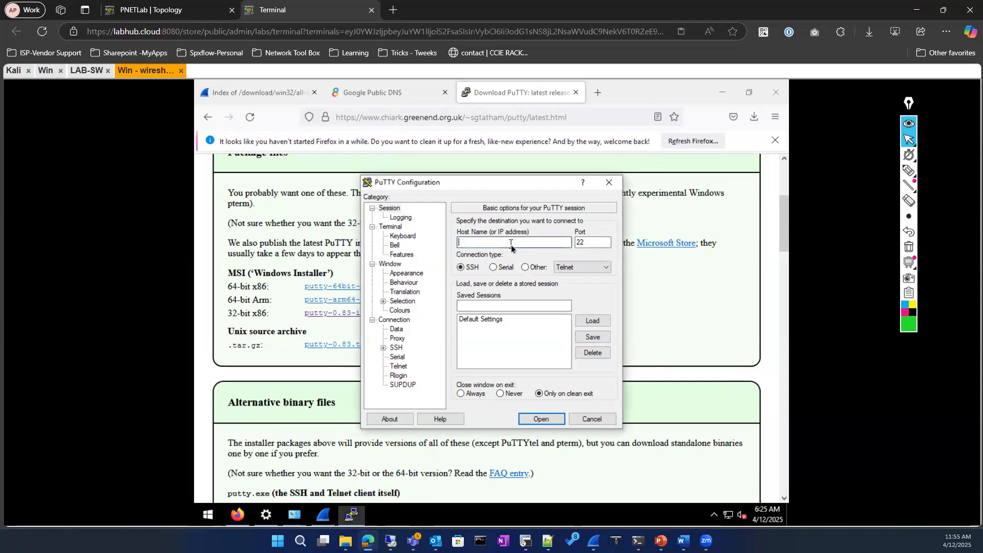
left_click(527, 267)
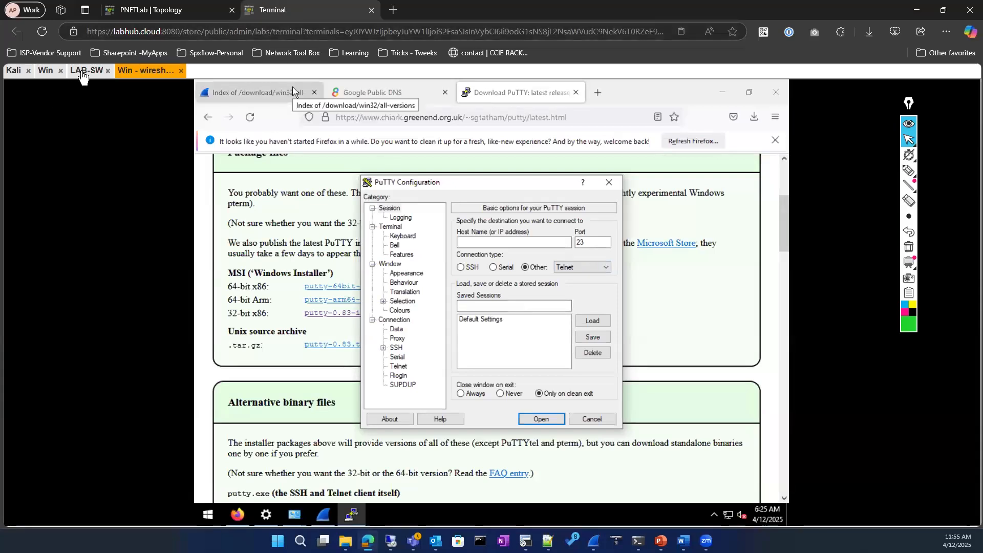
left_click(86, 70)
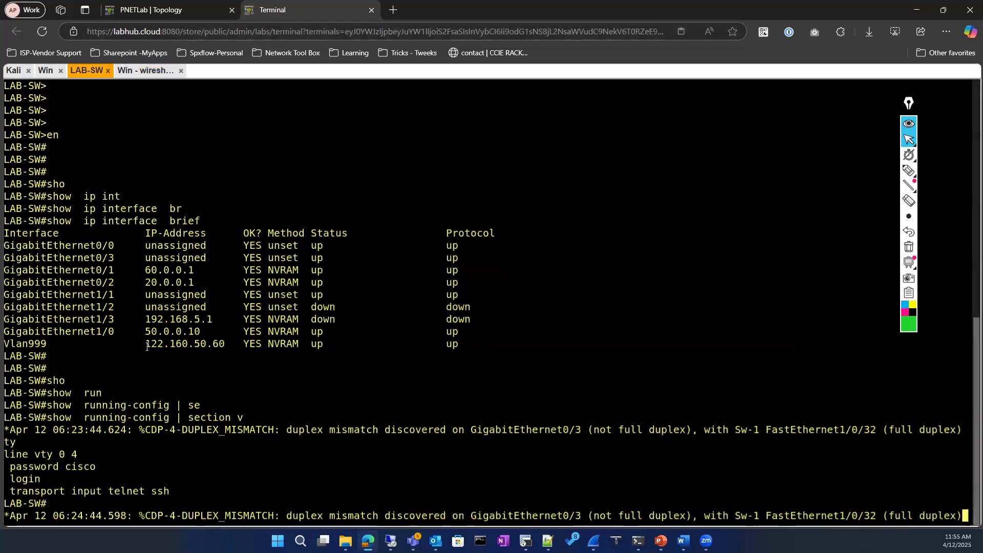
Select the Vlan999 address 122.160.50.60 on the LAB-SW console and return to the Windows VM
left_click_drag(146, 344, 230, 343)
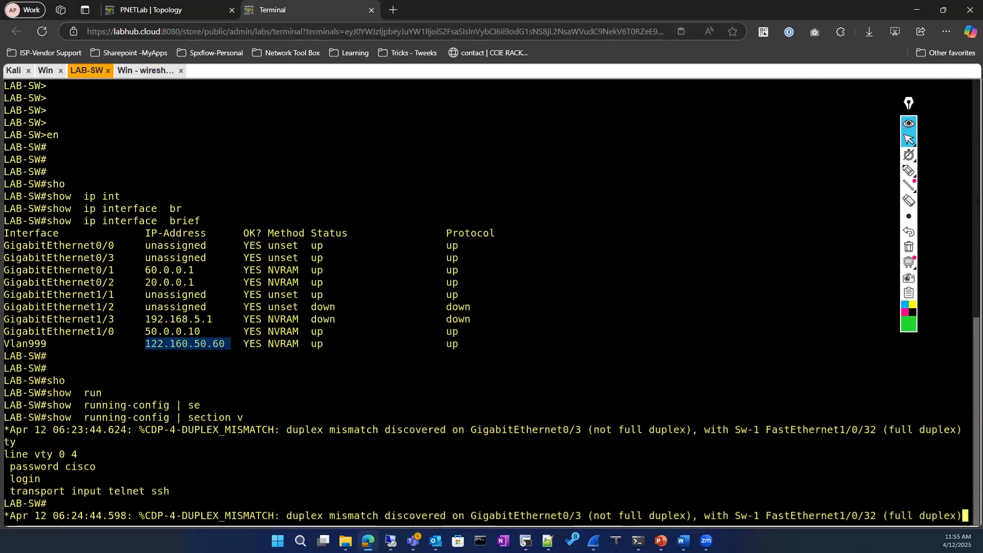
key("alt+Tab")
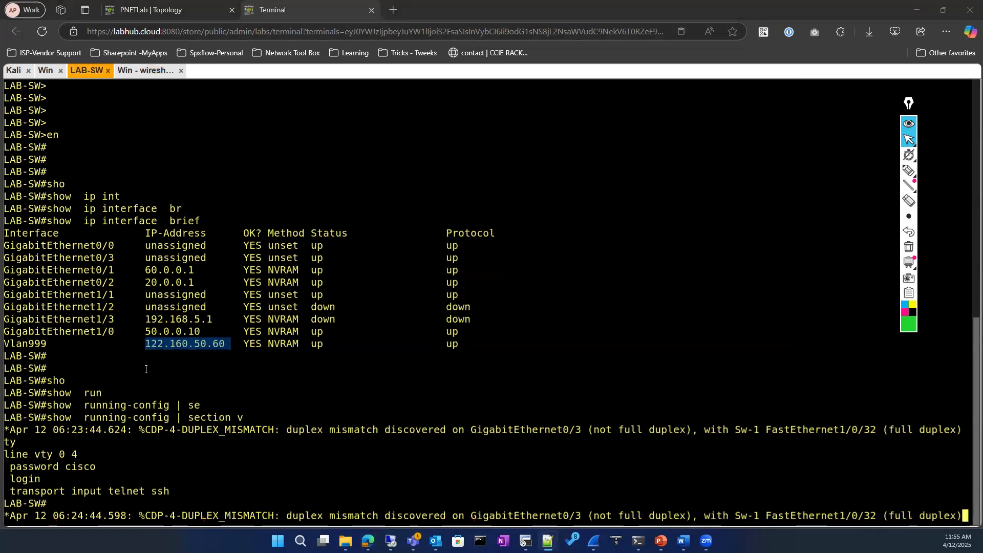
left_click(146, 343)
left_click_drag(145, 343, 224, 344)
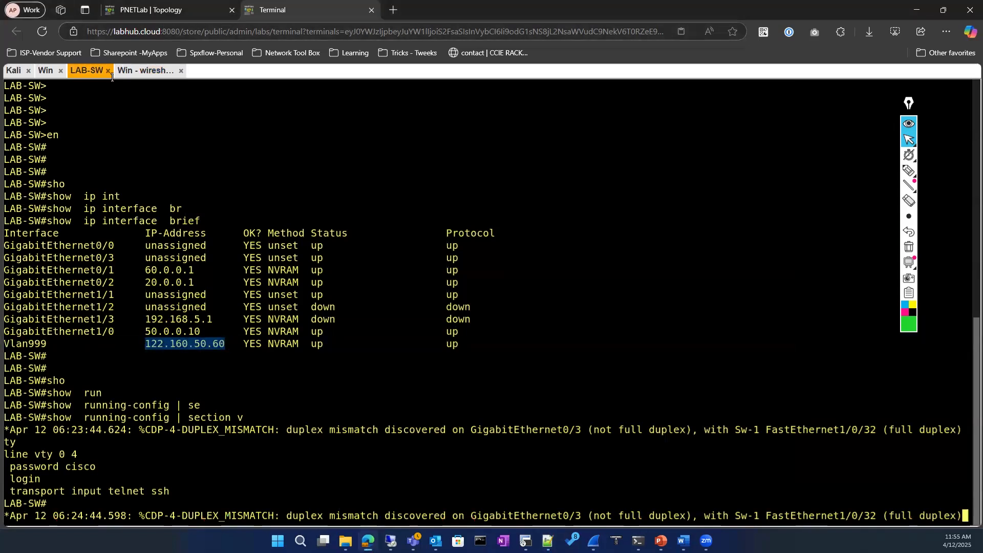
left_click(146, 72)
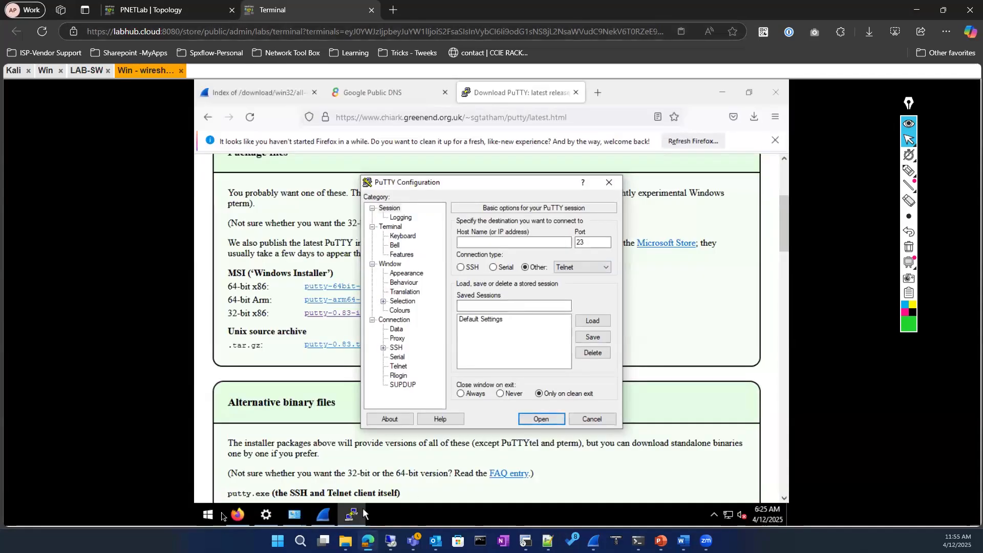
Launch Command Prompt from the Start menu's Windows System folder
left_click(208, 514)
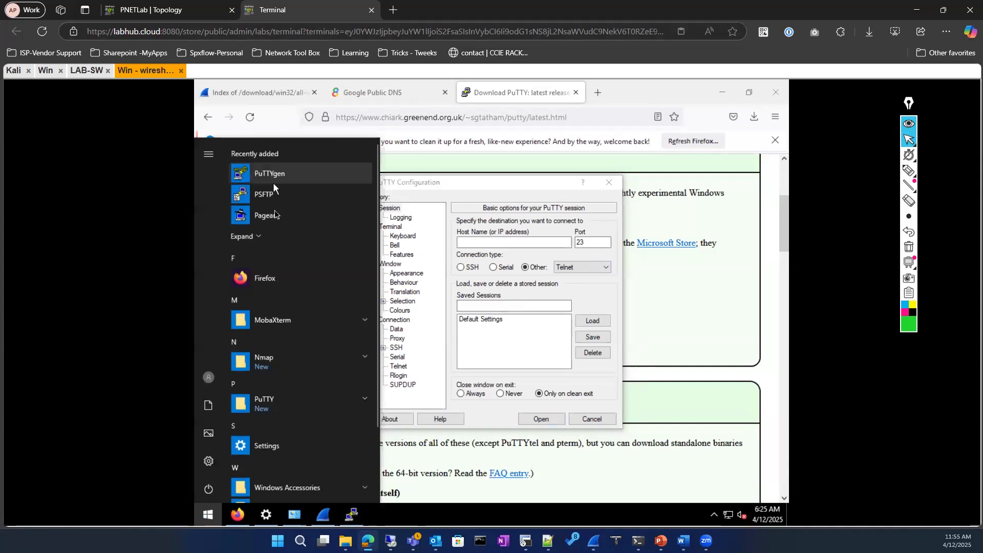
scroll(259, 338, "down", 2)
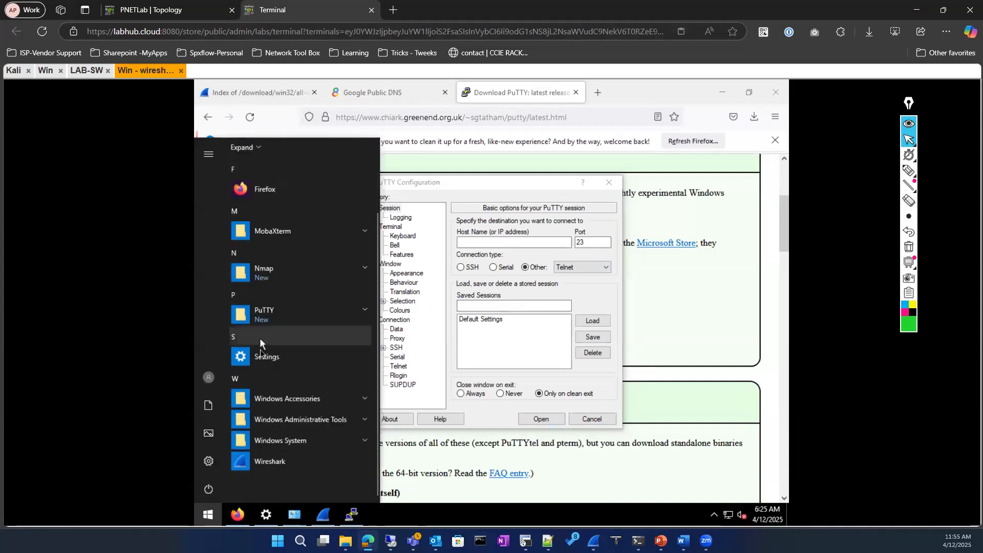
scroll(259, 347, "up", 2)
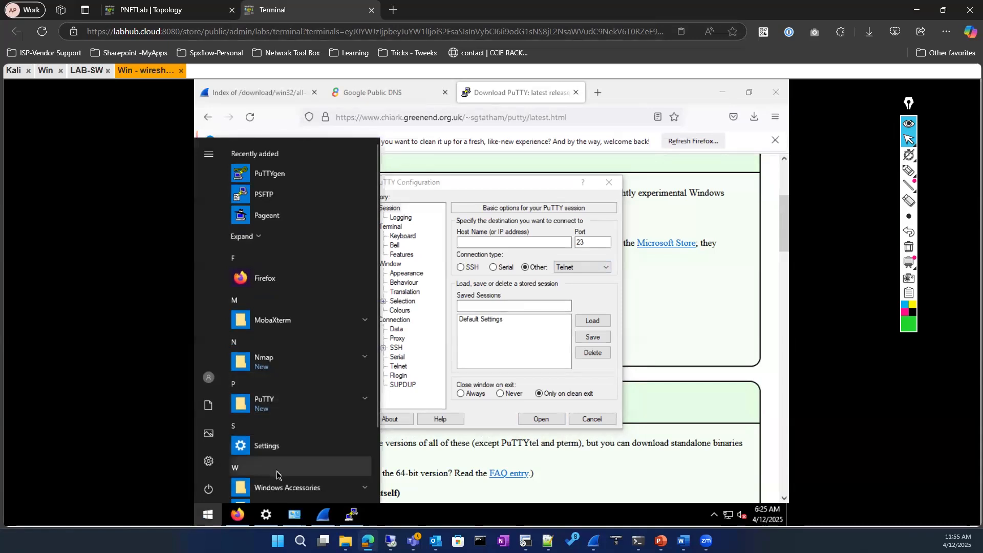
scroll(276, 468, "down", 2)
left_click(301, 404)
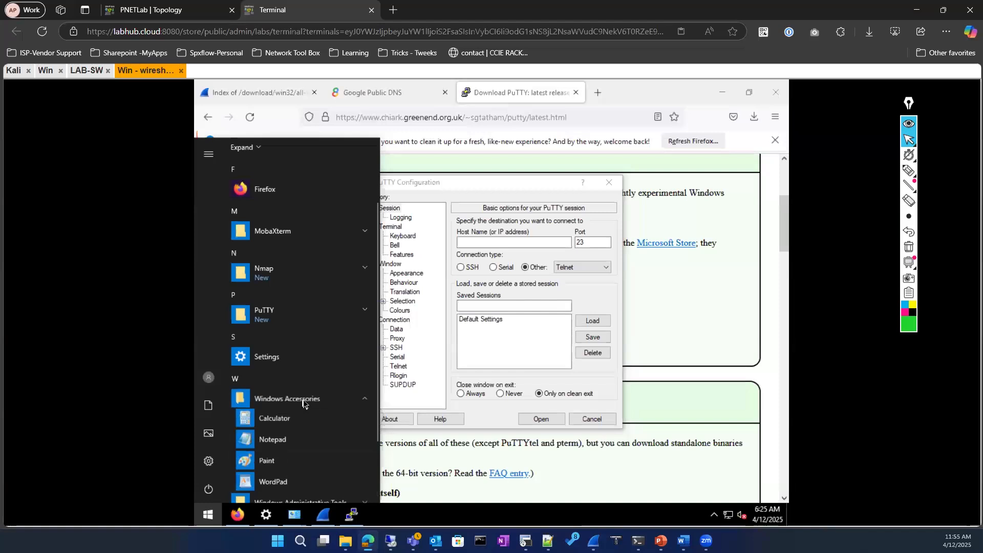
scroll(302, 404, "down", 2)
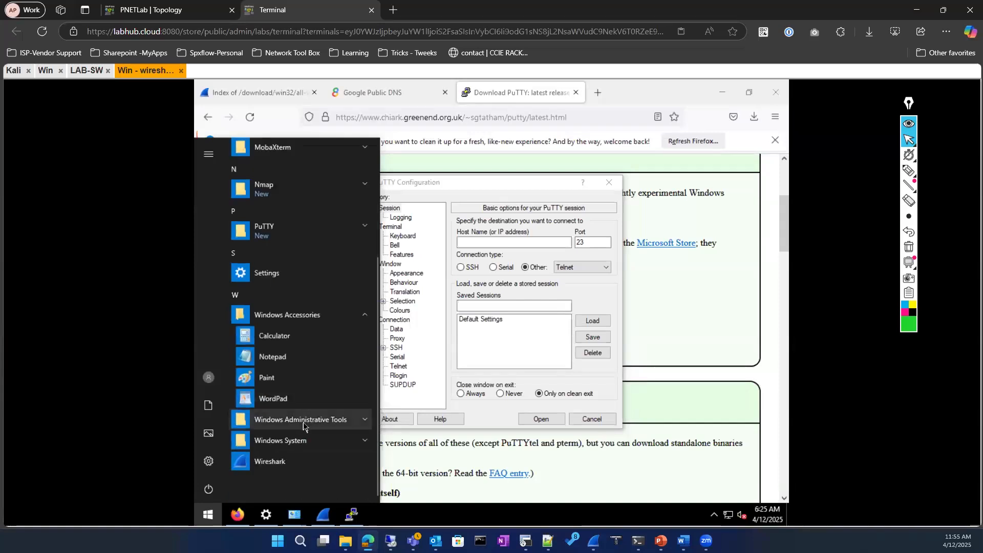
left_click(303, 421)
scroll(303, 419, "down", 2)
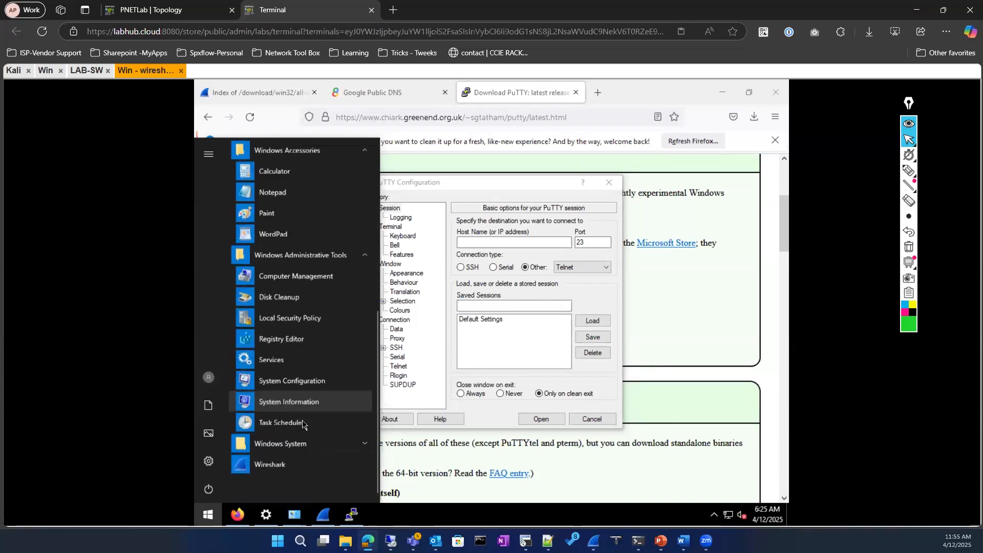
left_click(294, 443)
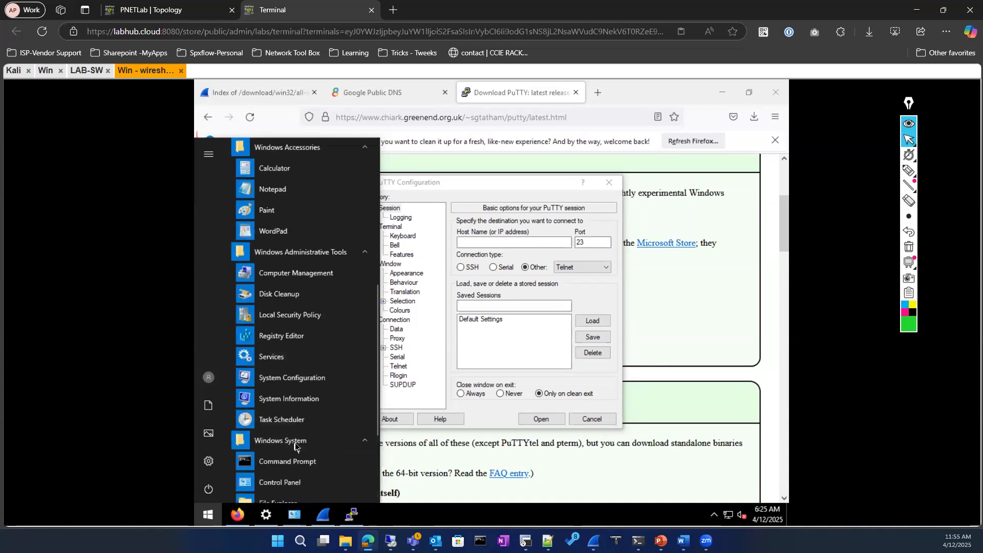
left_click(297, 316)
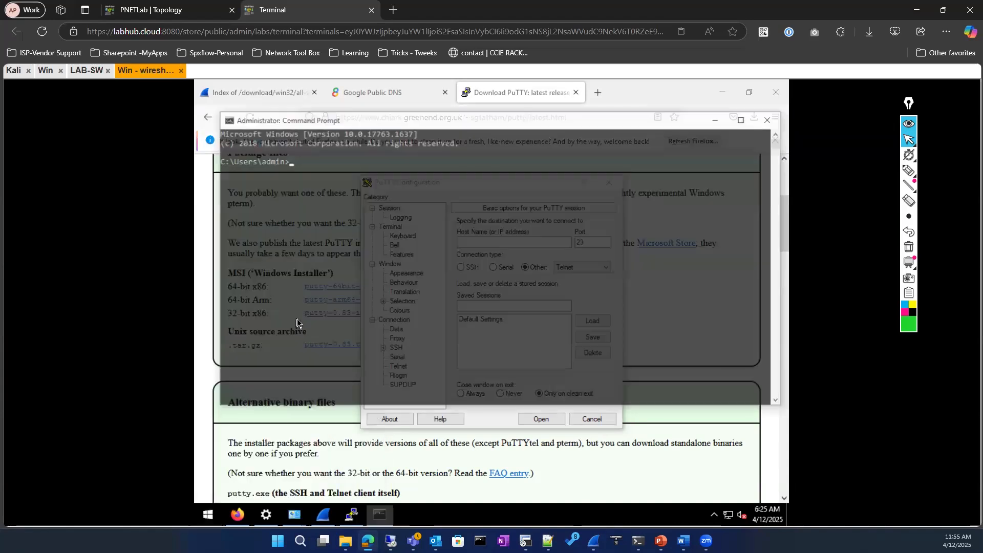
Begin typing a ping command in Command Prompt
right_click(389, 520)
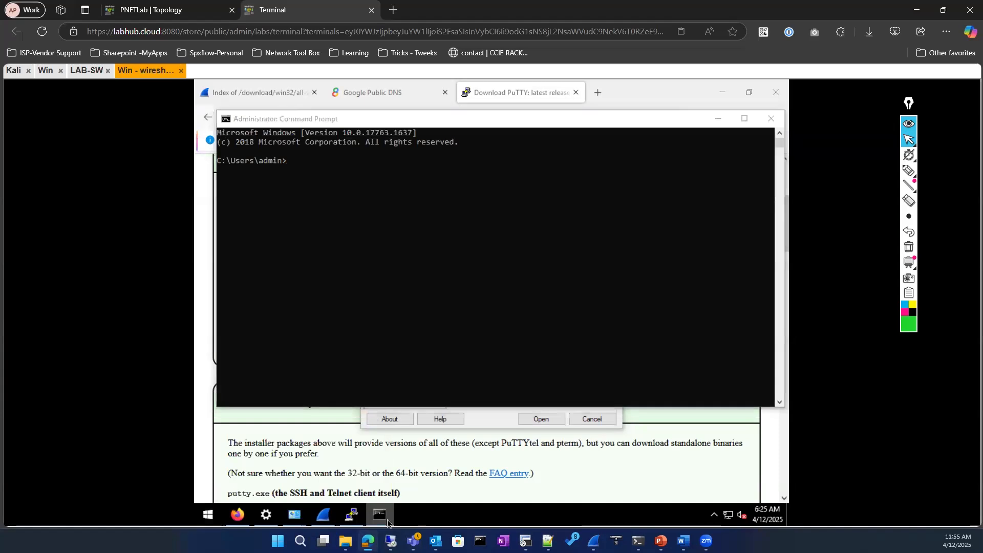
left_click(388, 215)
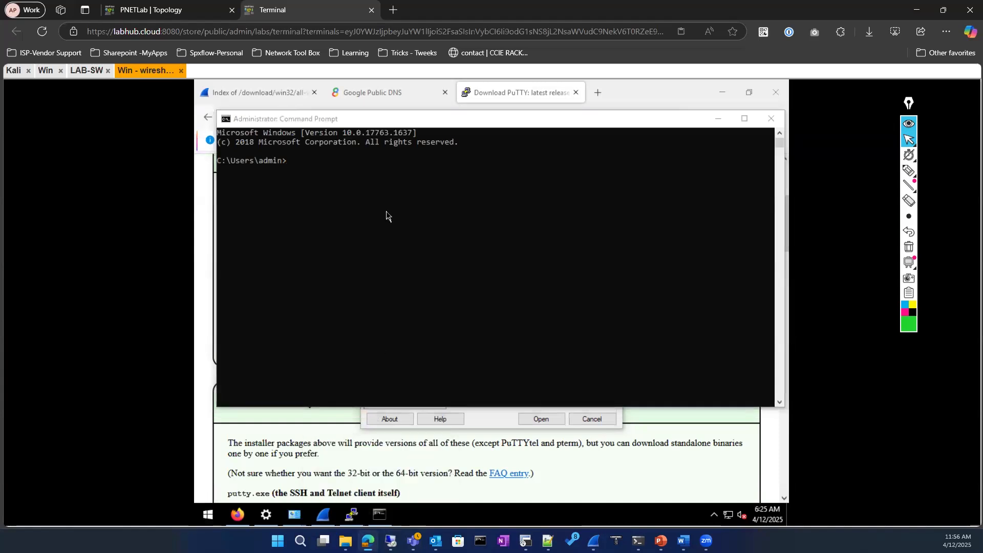
type("ping")
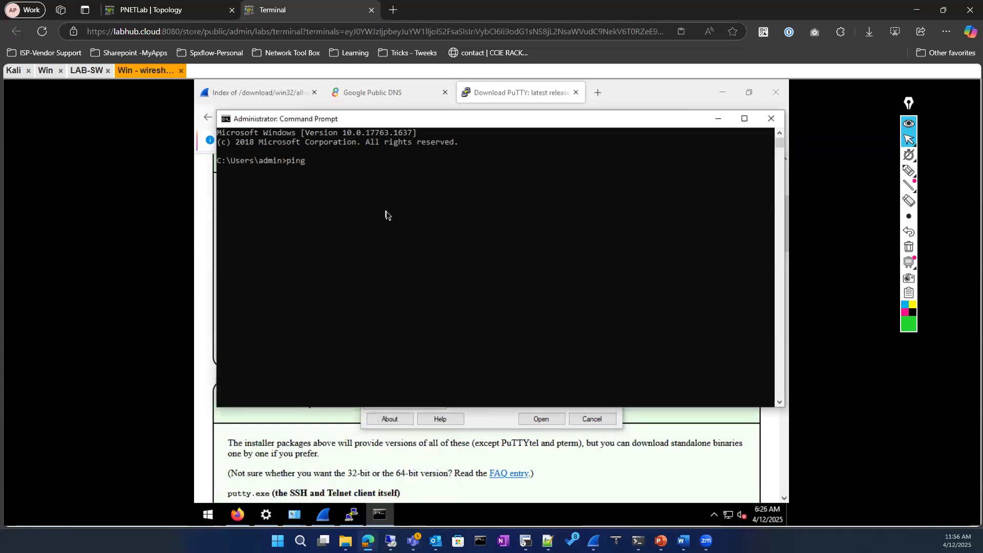
Check the lab topology and read LAB-SW's Vlan999 address 122.160.50.60 from its console
left_click(181, 8)
left_click(286, 7)
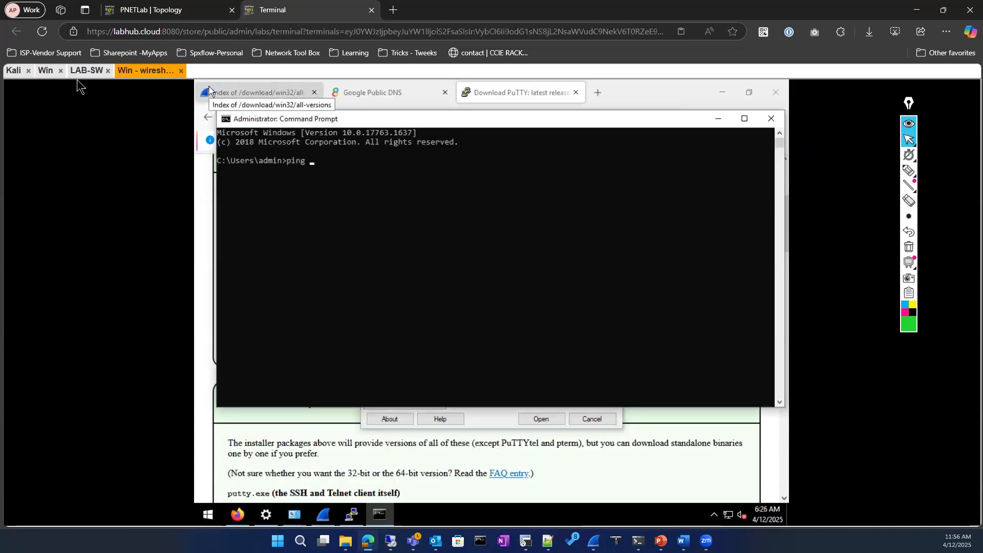
left_click(87, 70)
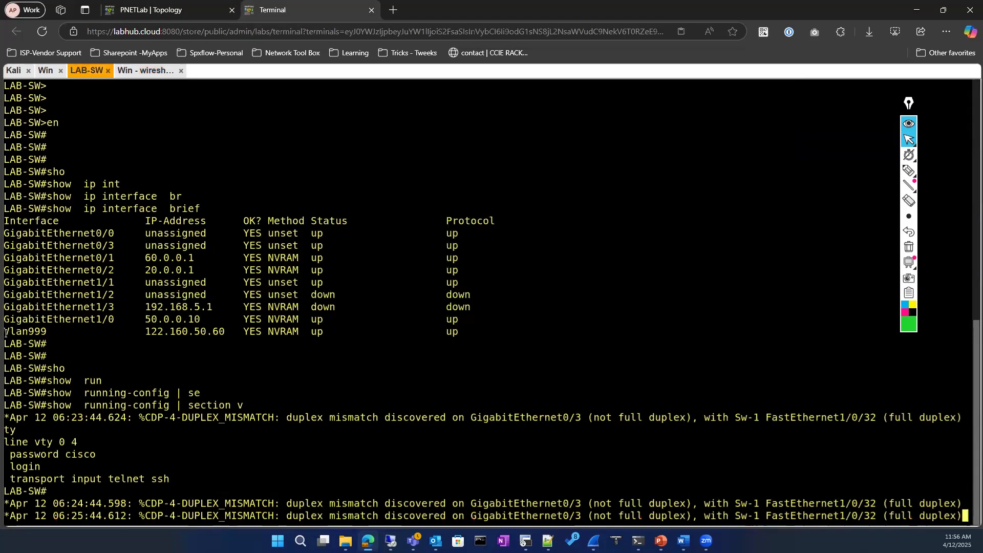
left_click_drag(4, 331, 223, 338)
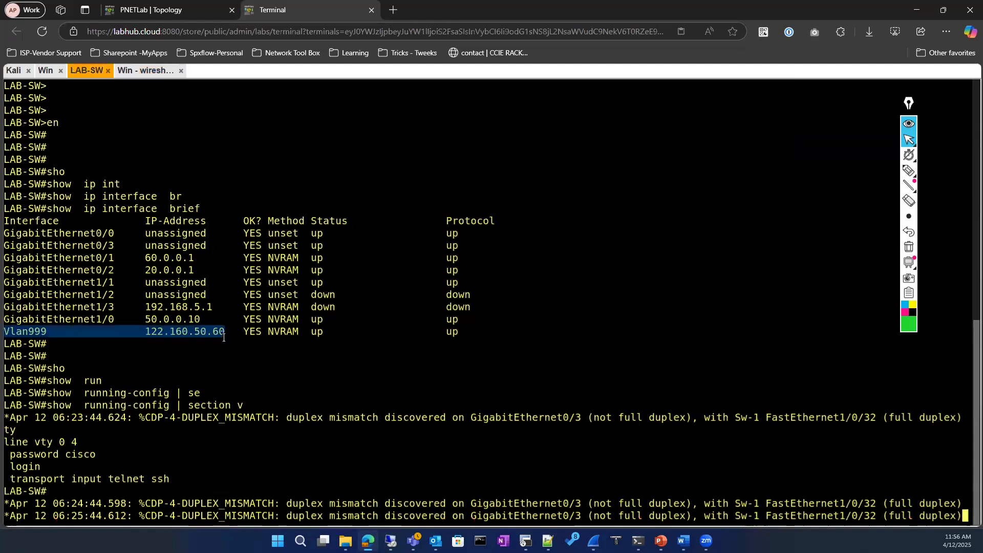
left_click_drag(145, 333, 226, 333)
left_click(160, 15)
mouse_move(245, 202)
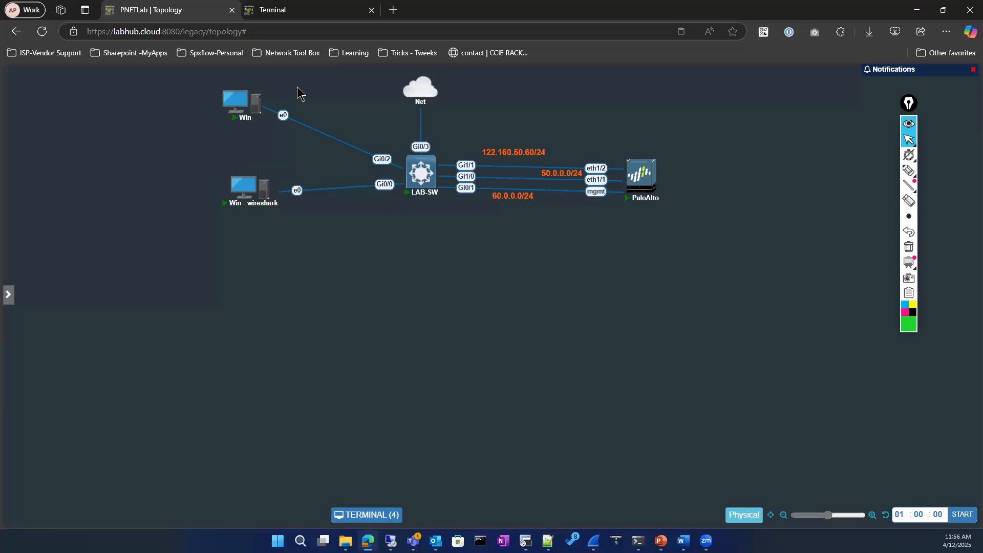
left_click(297, 5)
left_click(210, 412)
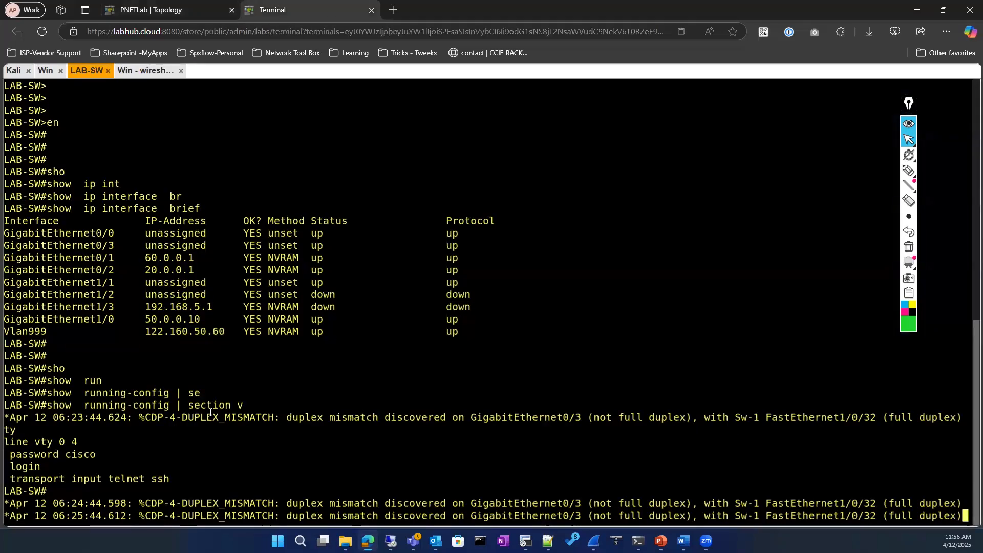
key("Return")
key("Return")
key("Return")
type("piun")
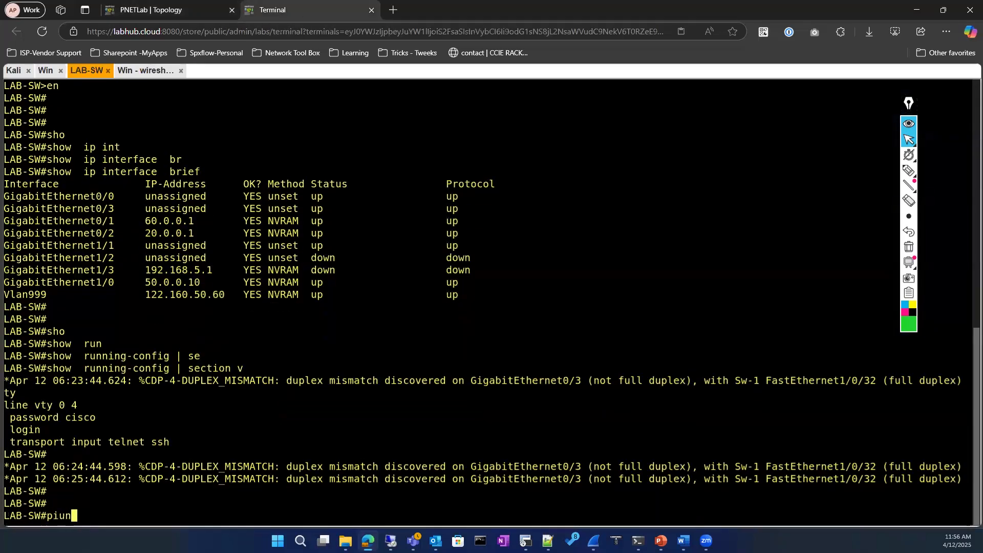
key("BackSpace")
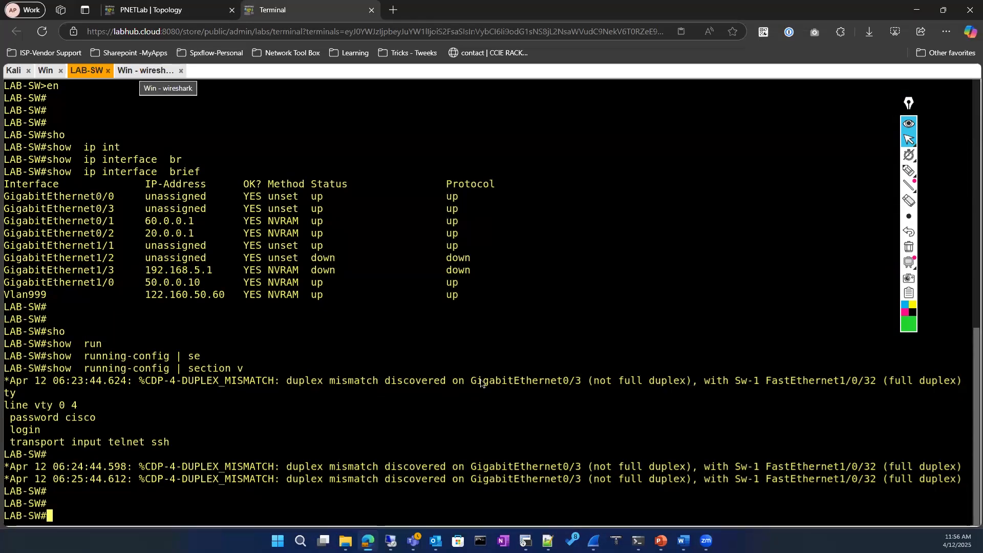
Ping 122.160.50.60 from Command Prompt, stop it after 3 replies, and select the address
left_click(146, 70)
type("122.160.50")
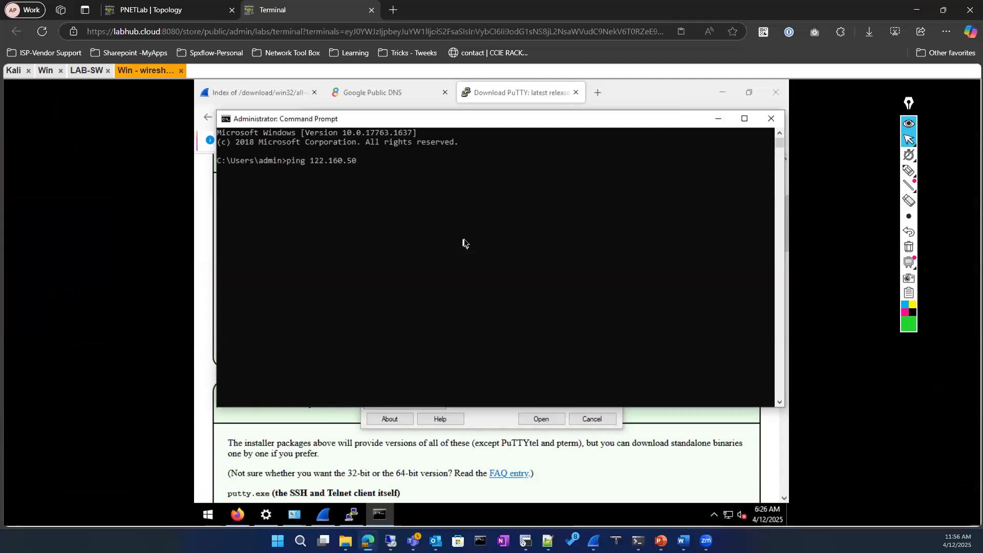
type(".60")
key("Return")
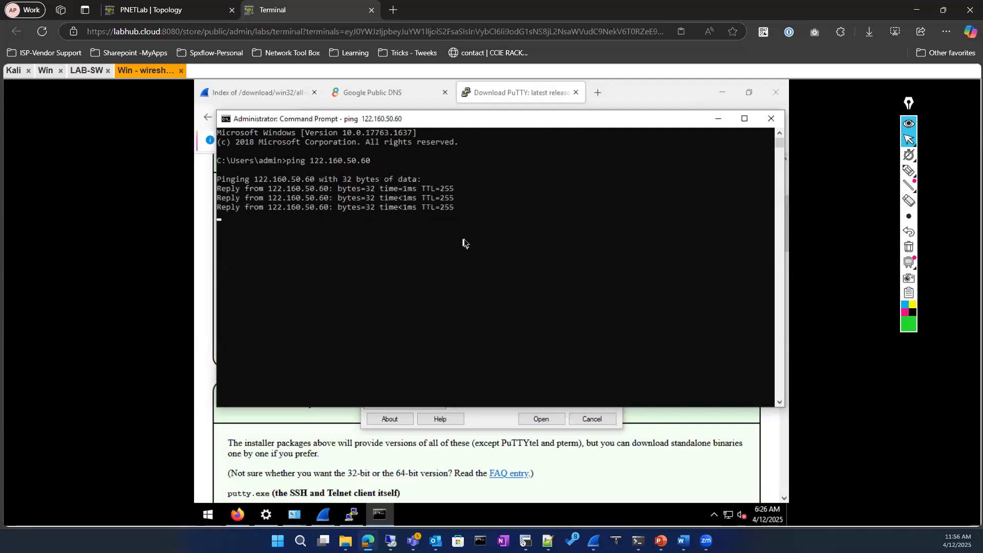
key("ctrl+c")
key("Return")
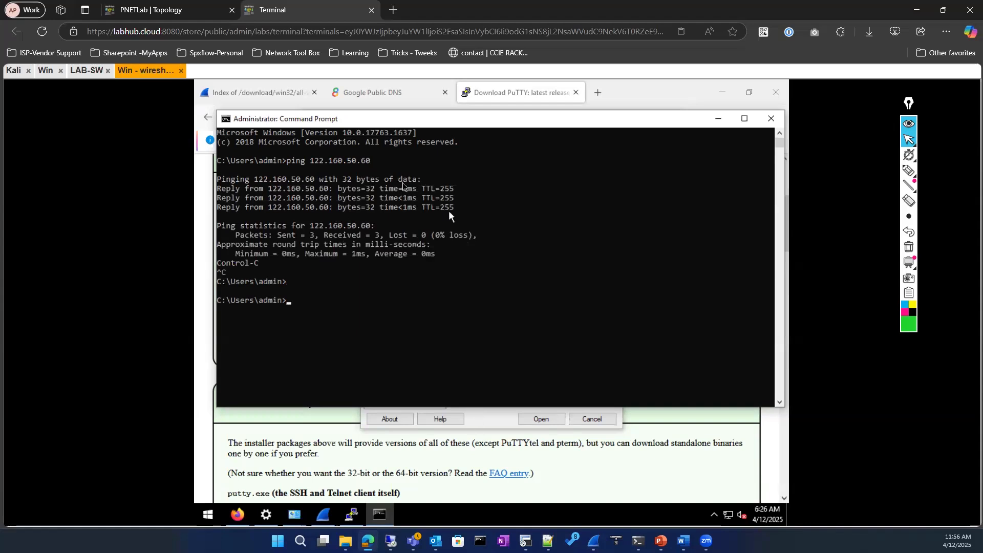
left_click(372, 162)
left_click_drag(335, 162, 314, 163)
Copy 122.160.50.60 into PuTTY's host field and open the Telnet session to the switch
key("ctrl+c")
key("ctrl+c")
left_click(717, 119)
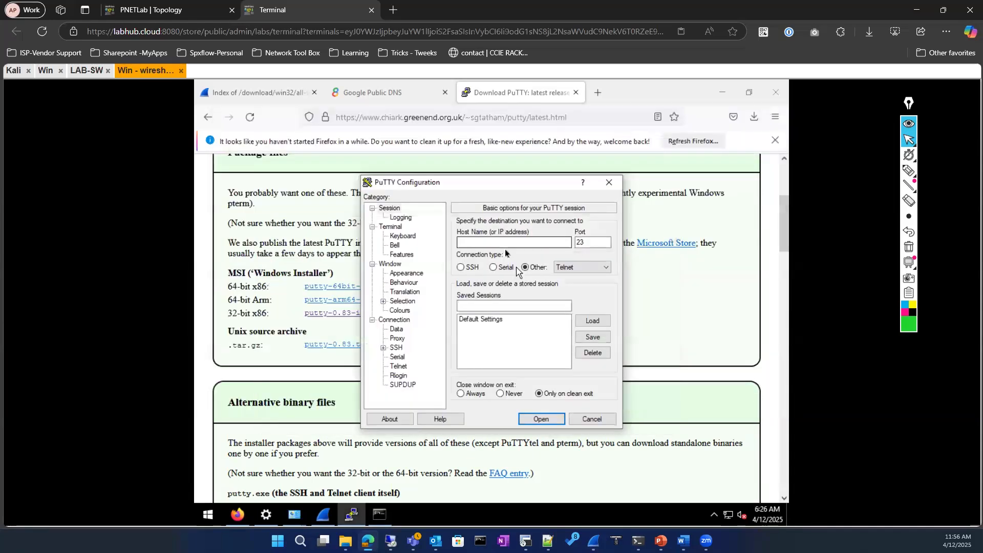
key("ctrl+v")
left_click(536, 419)
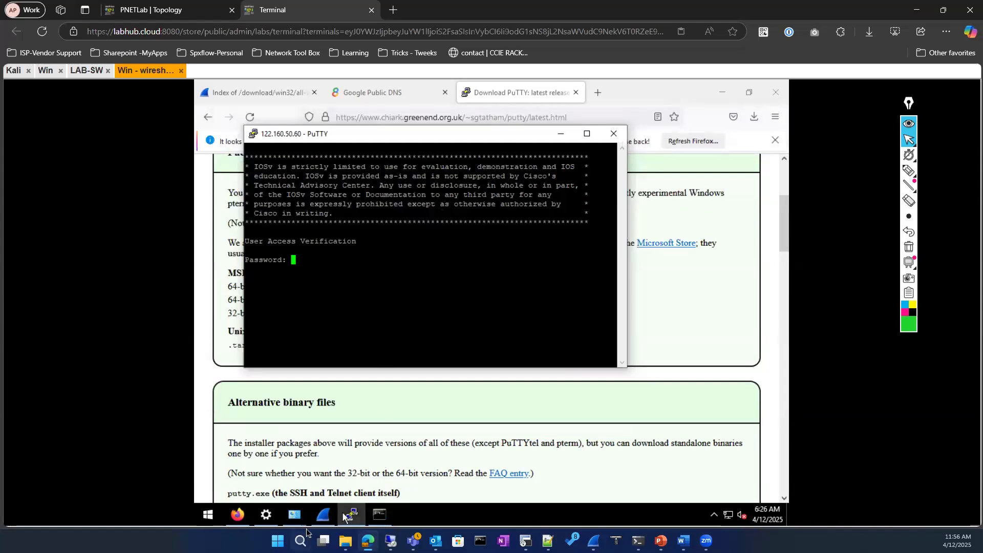
left_click(322, 515)
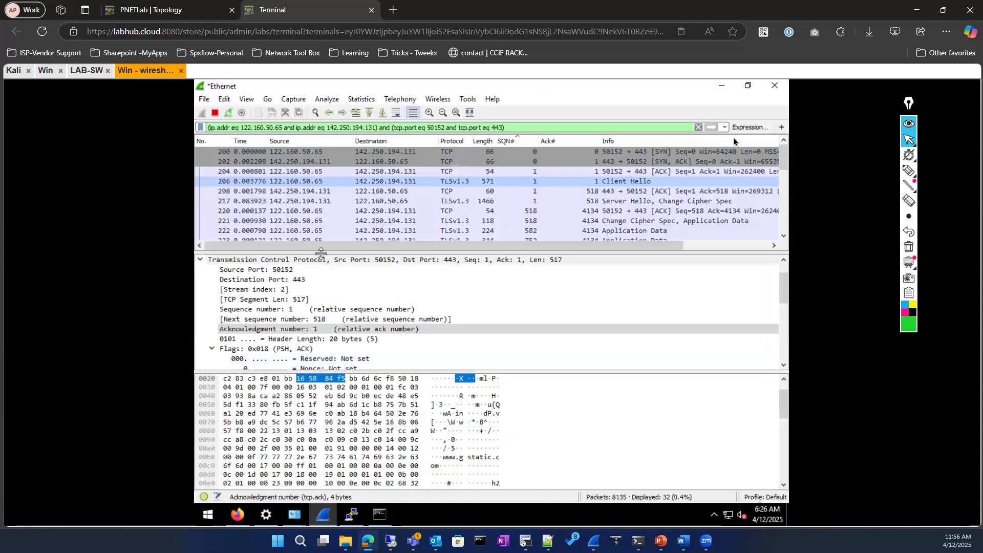
Quit Wireshark without saving the earlier capture, then locate Wireshark in the Start menu
left_click(771, 88)
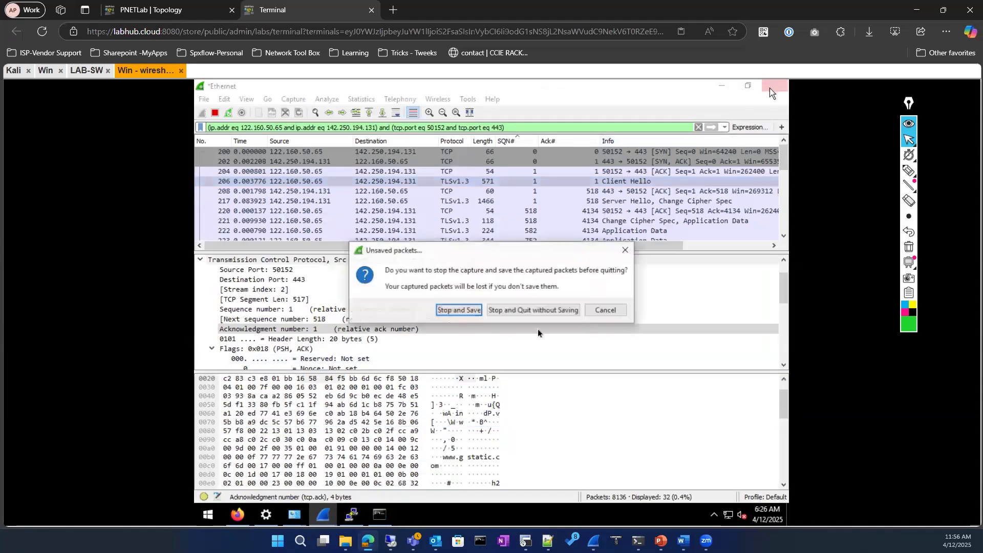
left_click(542, 312)
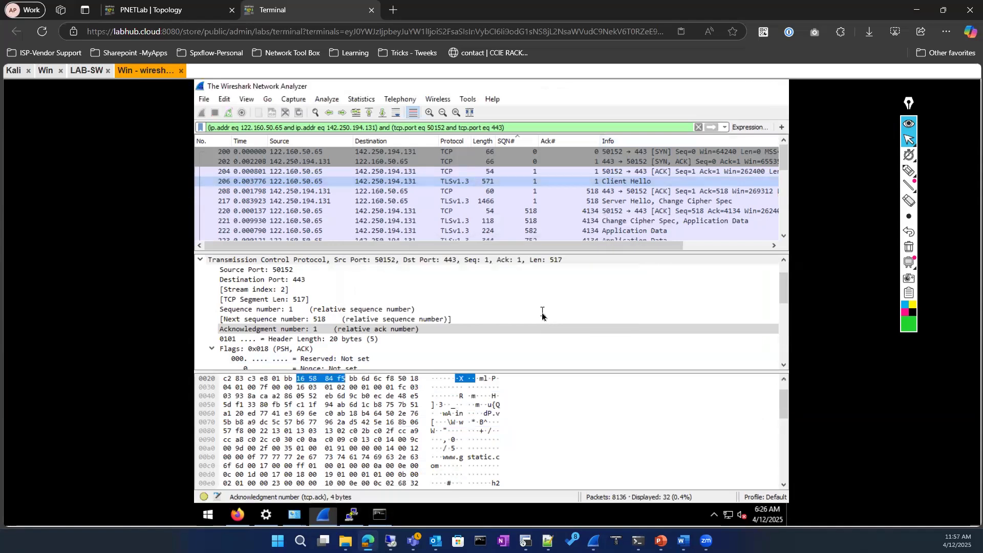
left_click(209, 516)
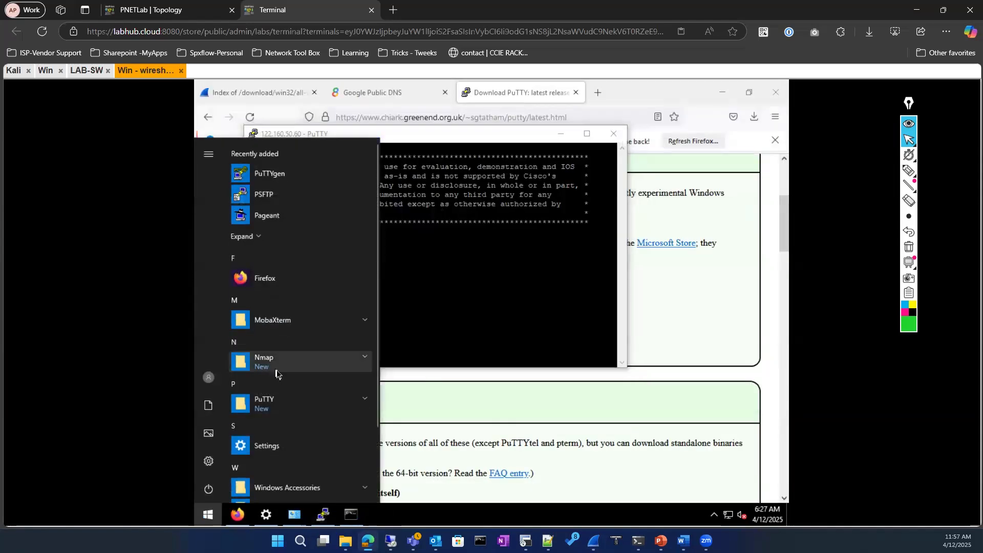
scroll(275, 374, "down", 3)
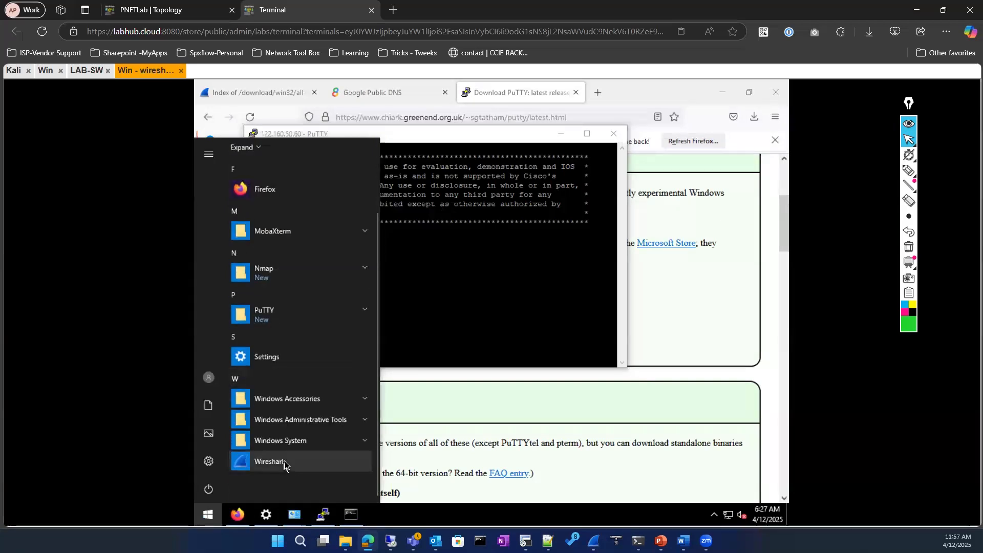
right_click(285, 464)
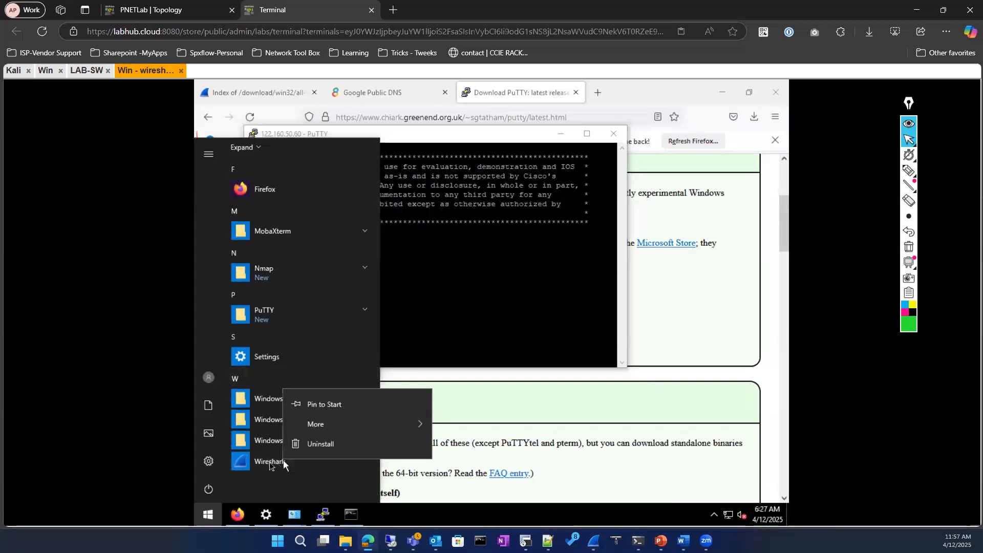
left_click(270, 463)
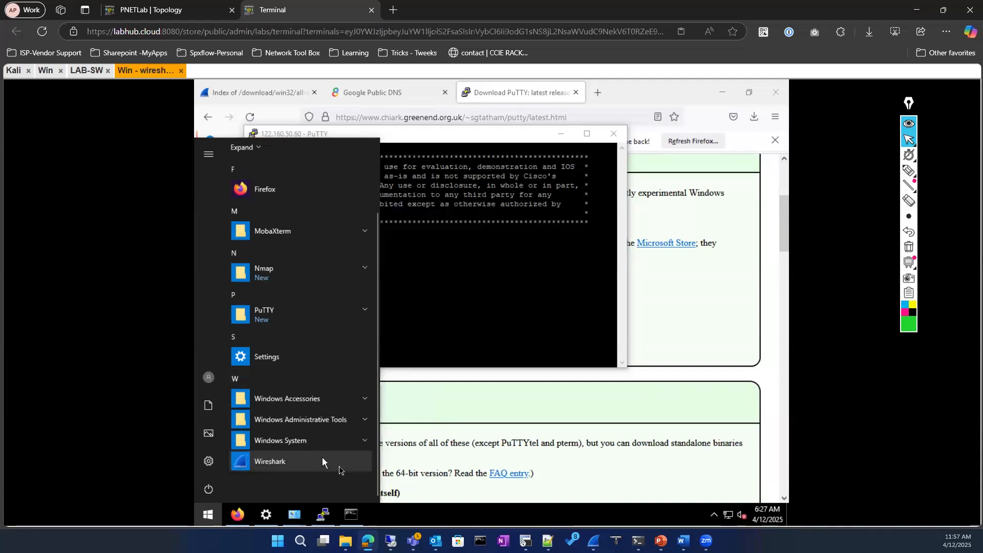
Relaunch Wireshark and double-click the Ethernet interface to begin a live capture
left_click(264, 463)
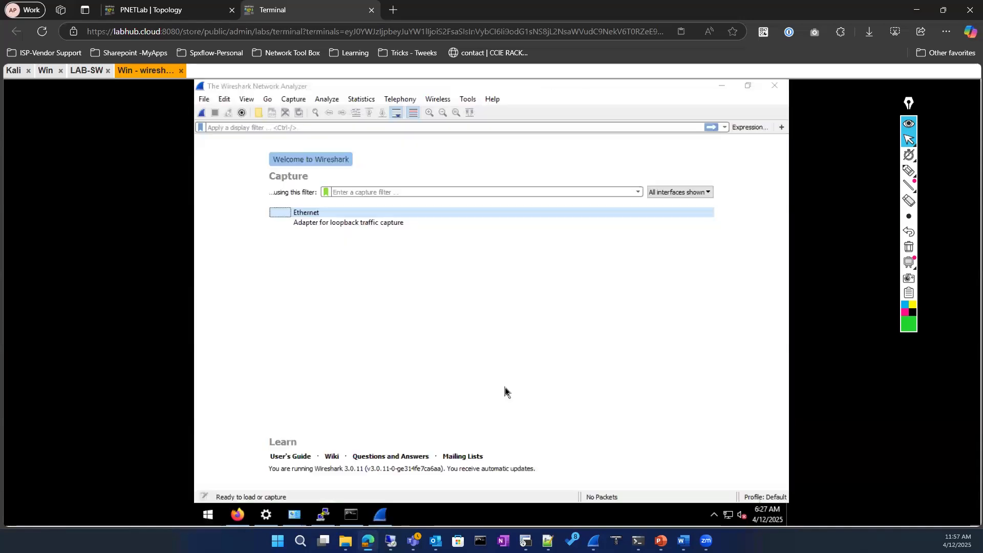
right_click(380, 514)
left_click(346, 471)
double_click(316, 213)
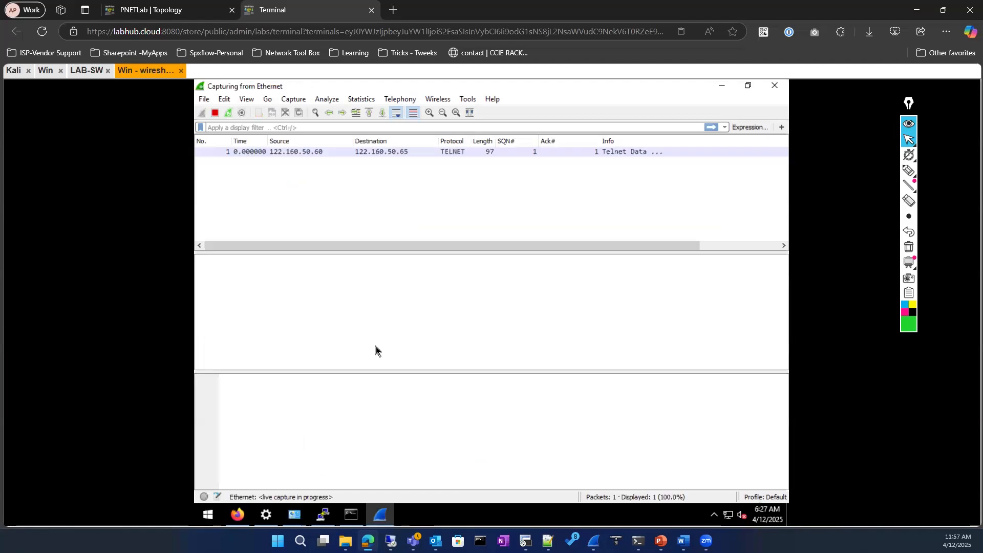
Apply the display filter ip.addr == 122.160.50.60
left_click(351, 128)
type("ip.")
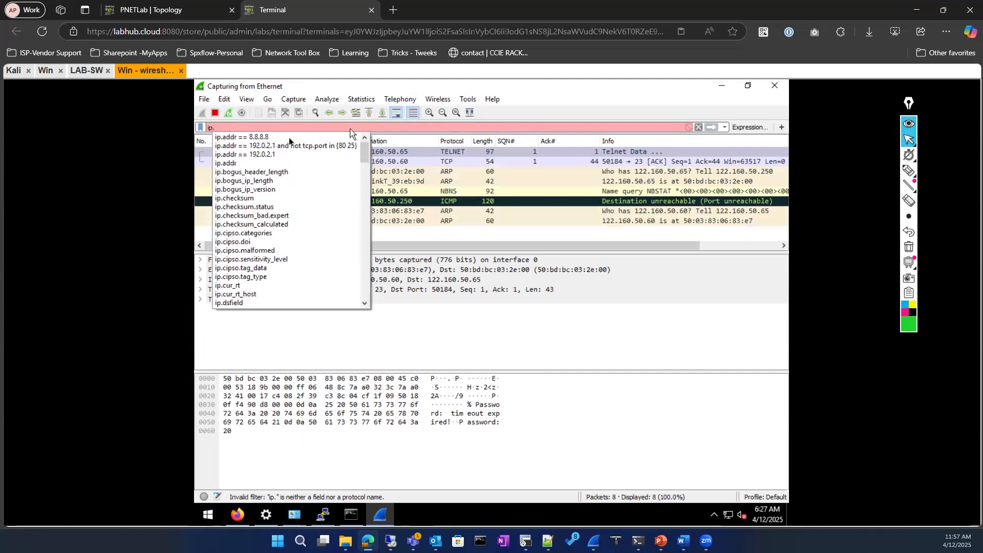
left_click(289, 137)
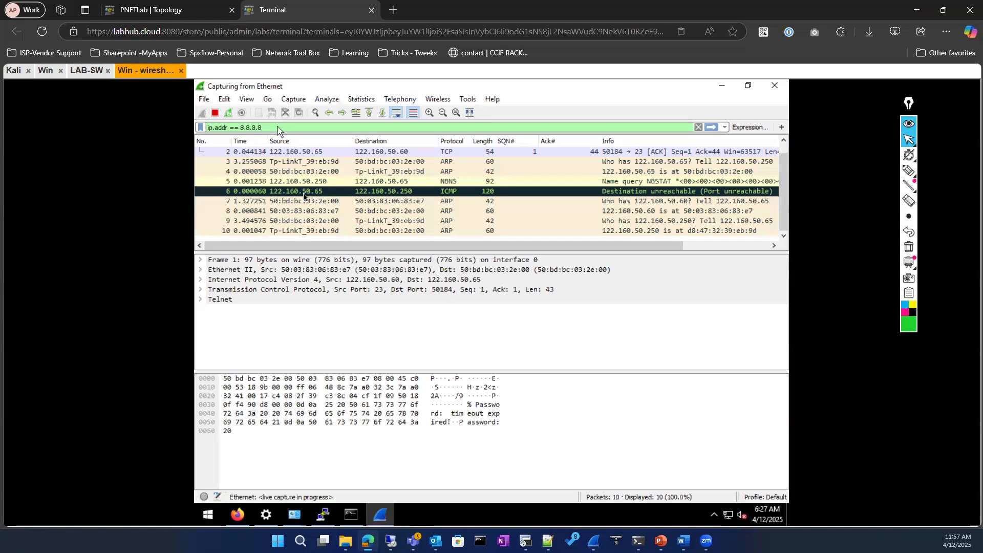
scroll(284, 186, "up", 1)
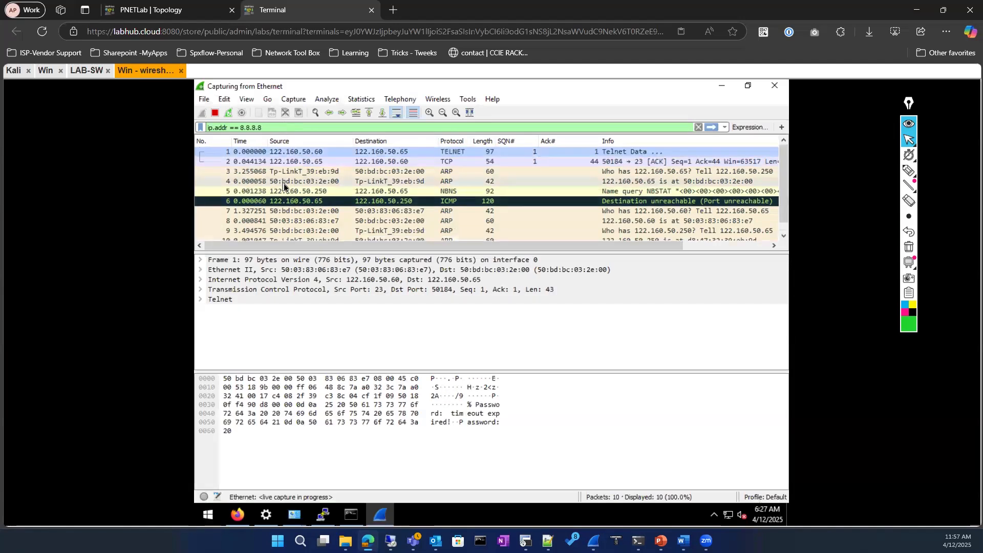
left_click(290, 128)
key("BackSpace")
key("BackSpace")
key("BackSpace")
key("BackSpace")
key("BackSpace")
key("BackSpace")
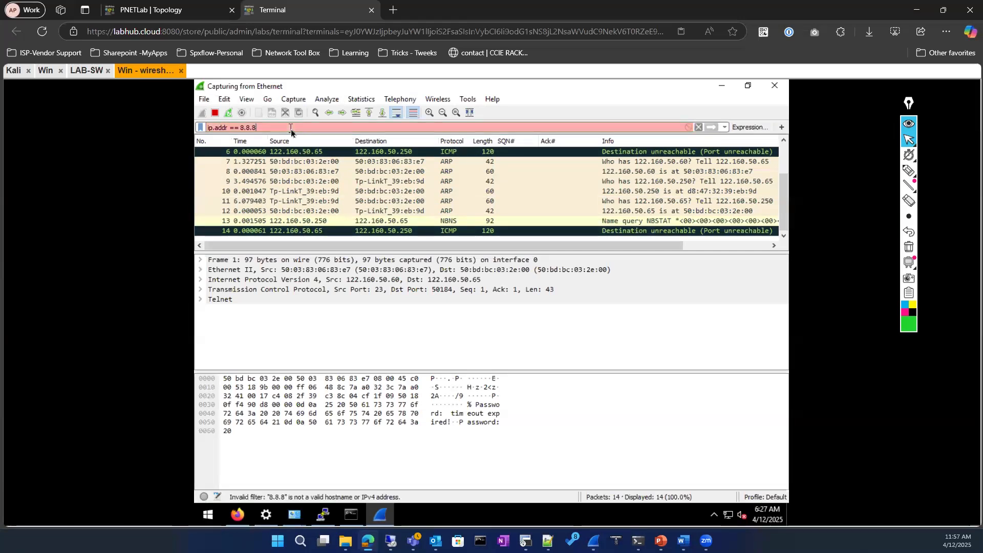
key("BackSpace")
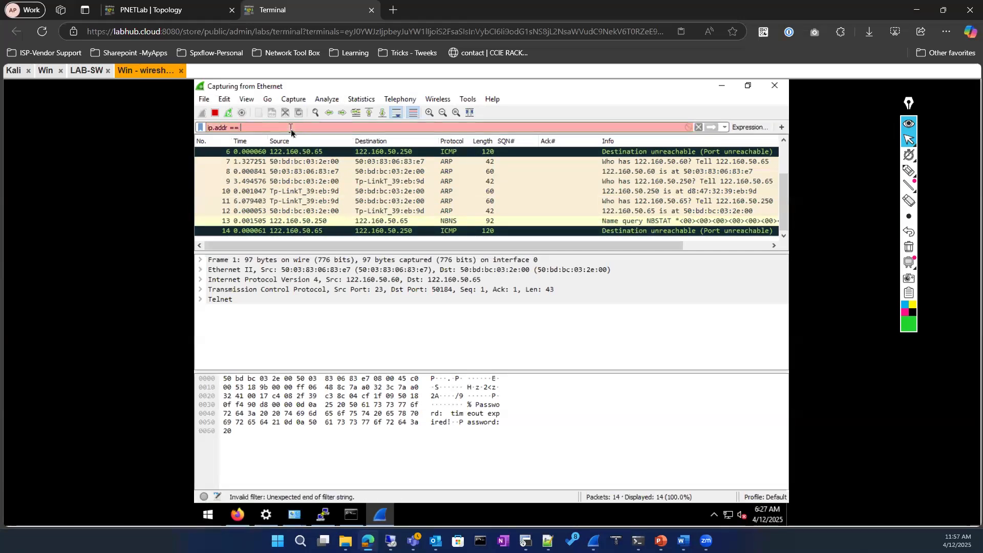
type("122.")
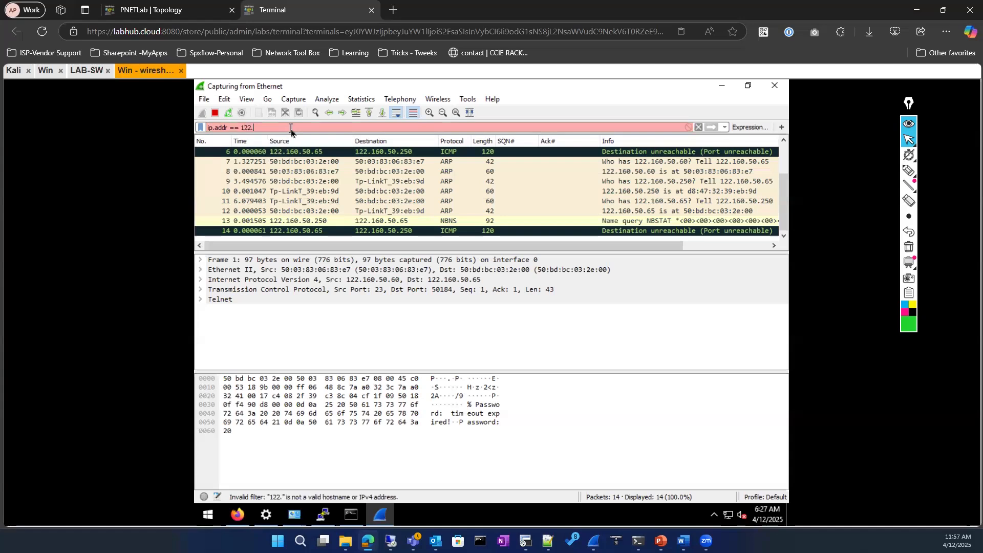
type("160.50.60")
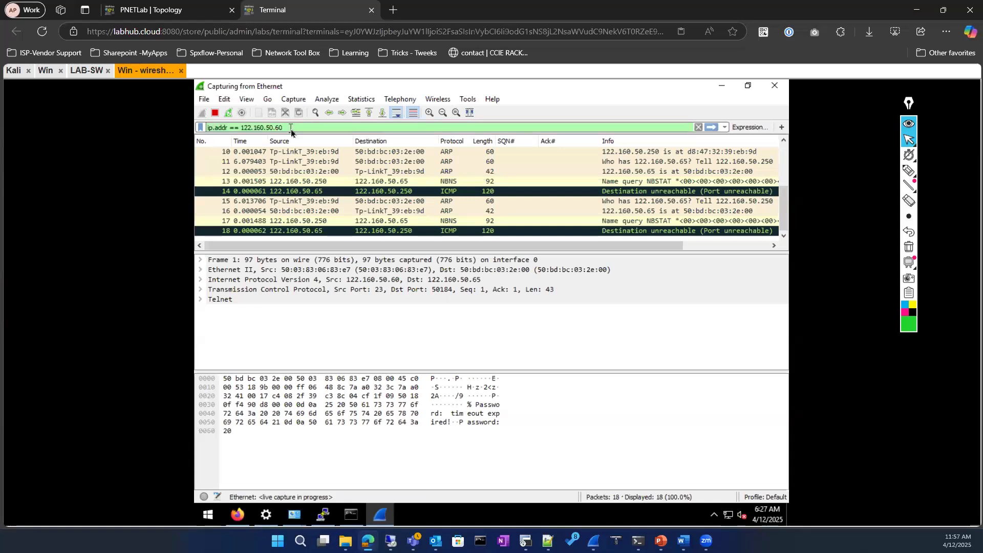
key("Return")
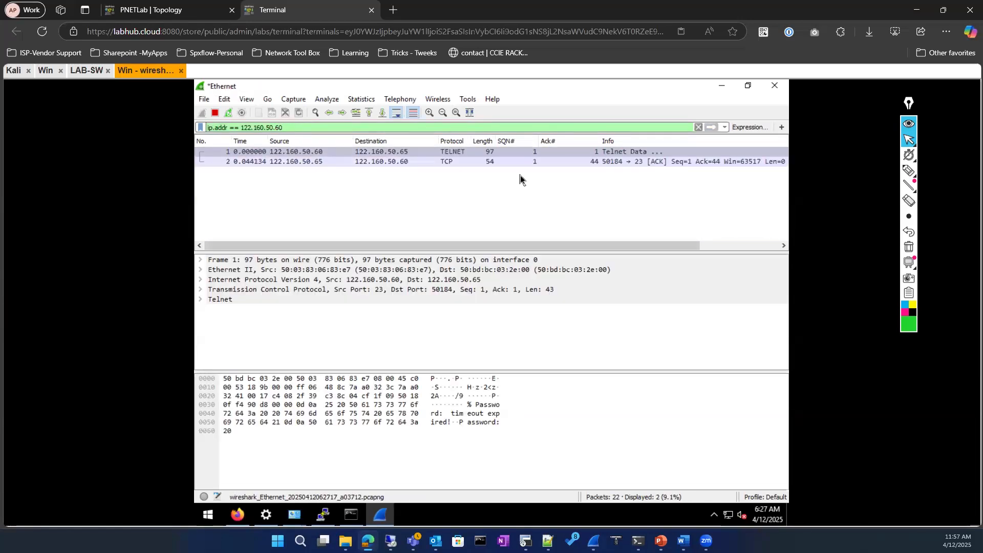
Apply a TCP conversation filter from the first Telnet packet
right_click(352, 151)
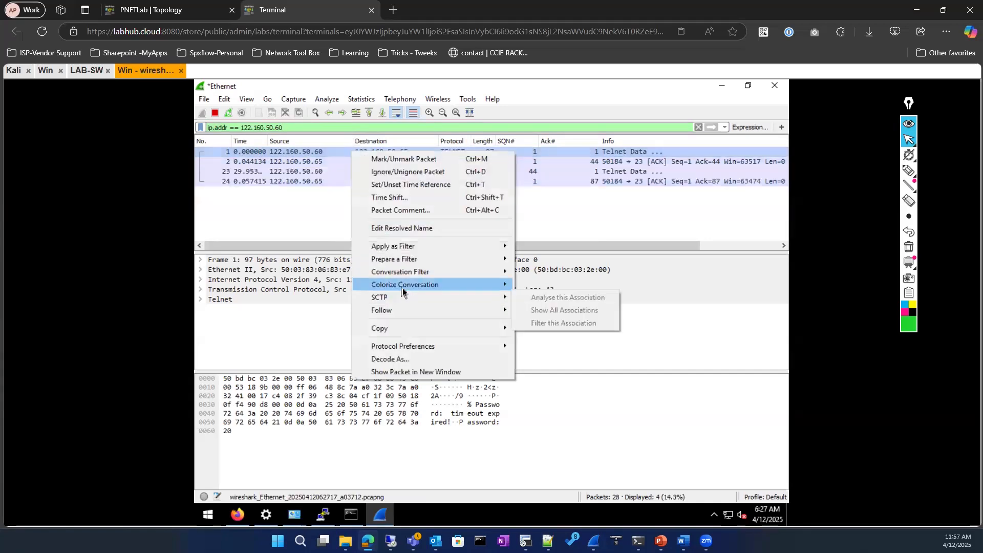
mouse_move(408, 276)
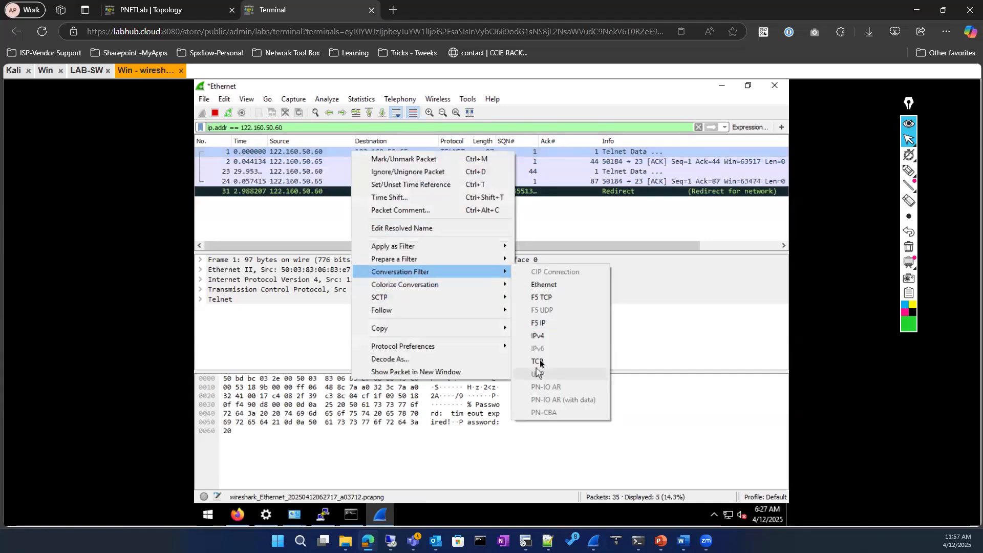
left_click(542, 366)
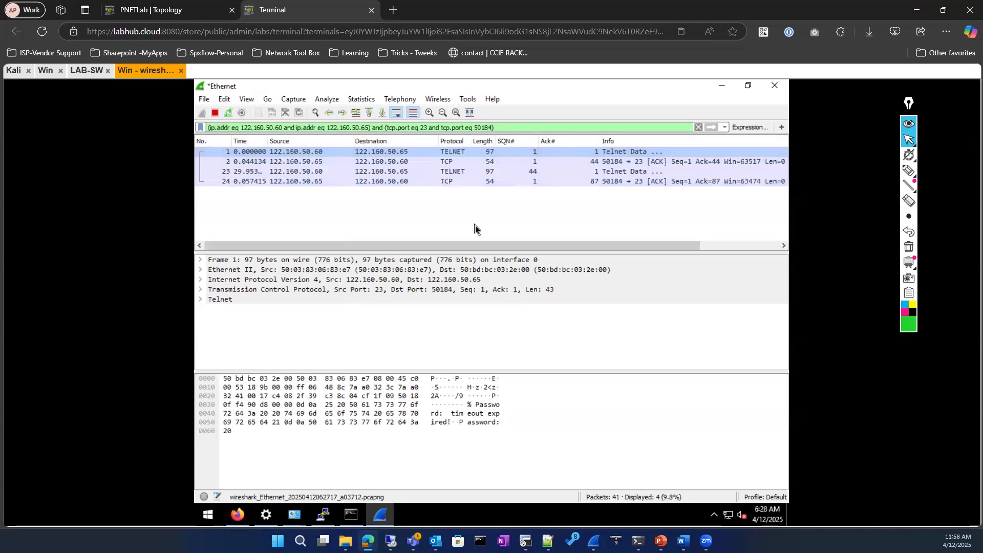
Dismiss the earlier PuTTY session, then open a new Telnet session to 122.160.50.60 on port 23
left_click(326, 517)
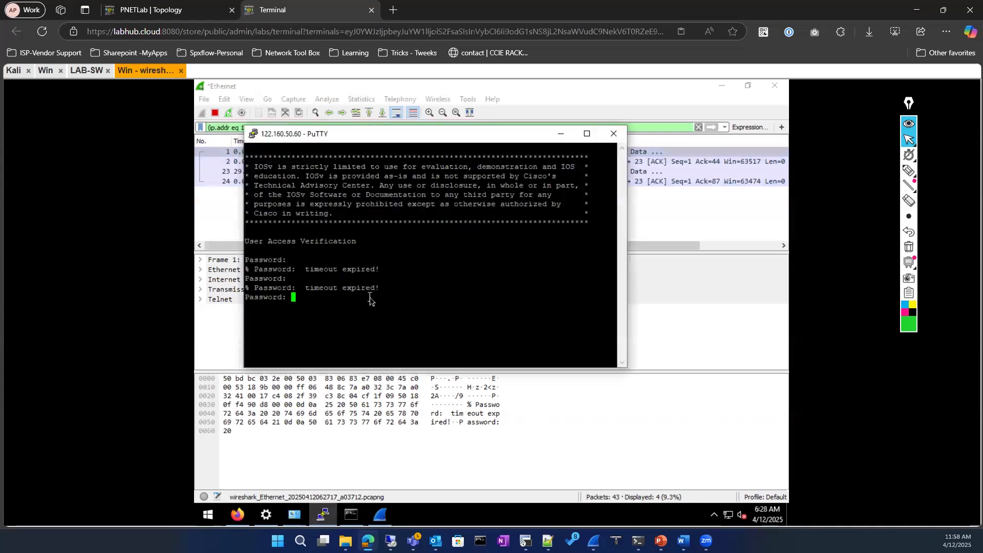
key("Return")
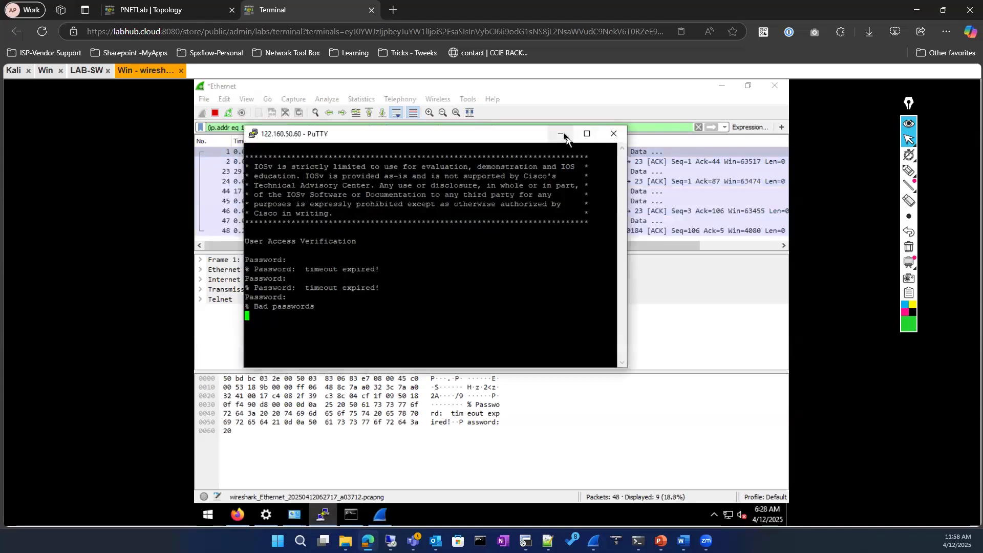
left_click(561, 134)
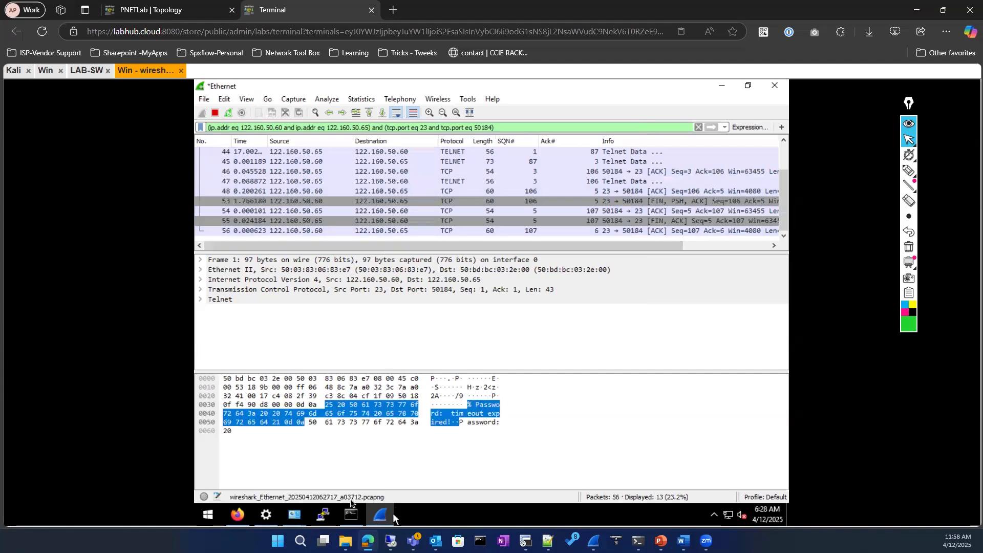
left_click(321, 516)
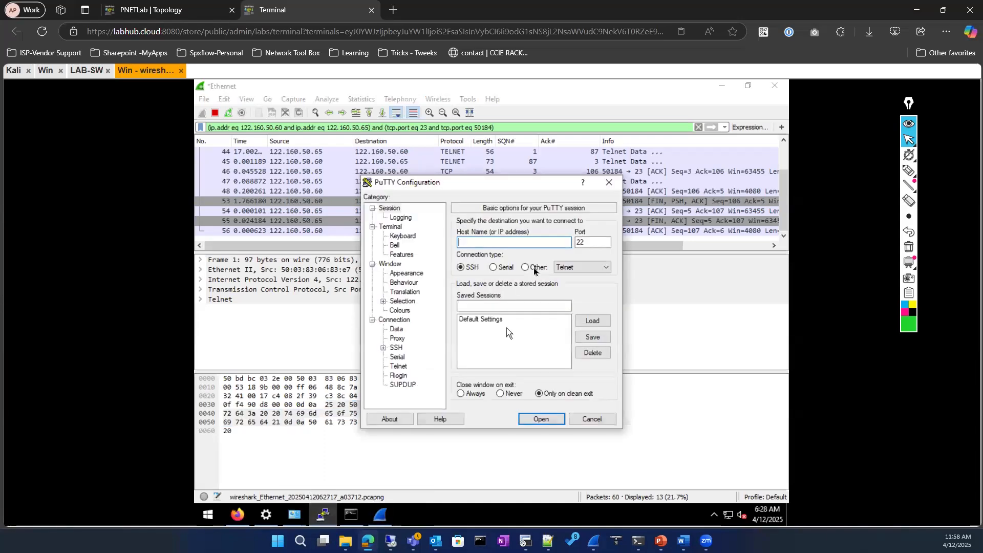
left_click(526, 268)
type("50.60")
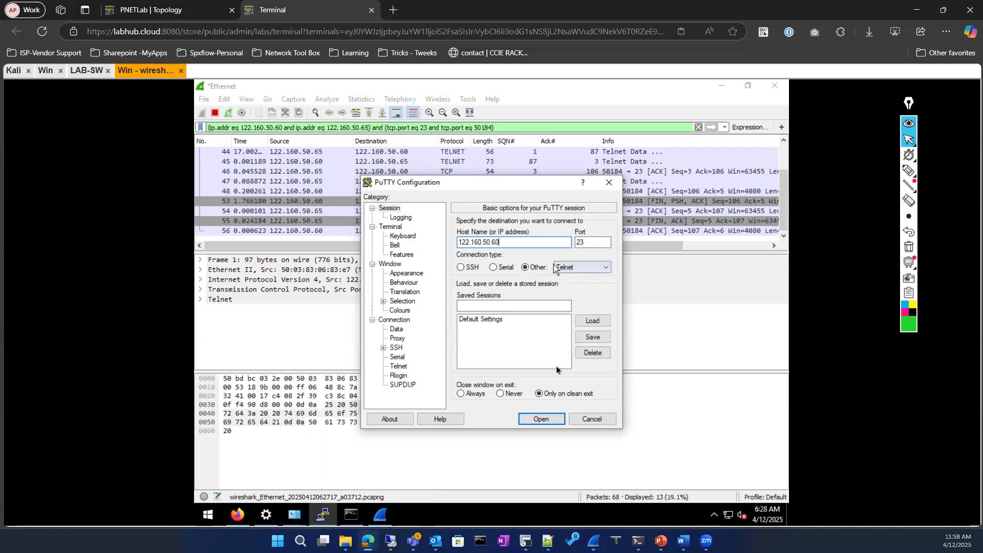
left_click(535, 417)
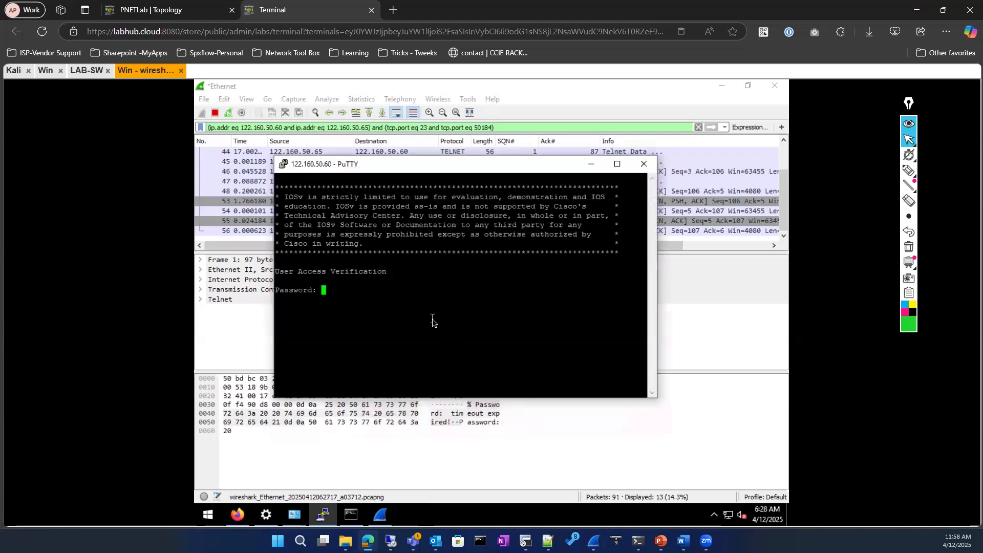
Log in with the switch password, try enable, then hide PuTTY and return to LAB-SW
key("Return")
type("en")
key("Return")
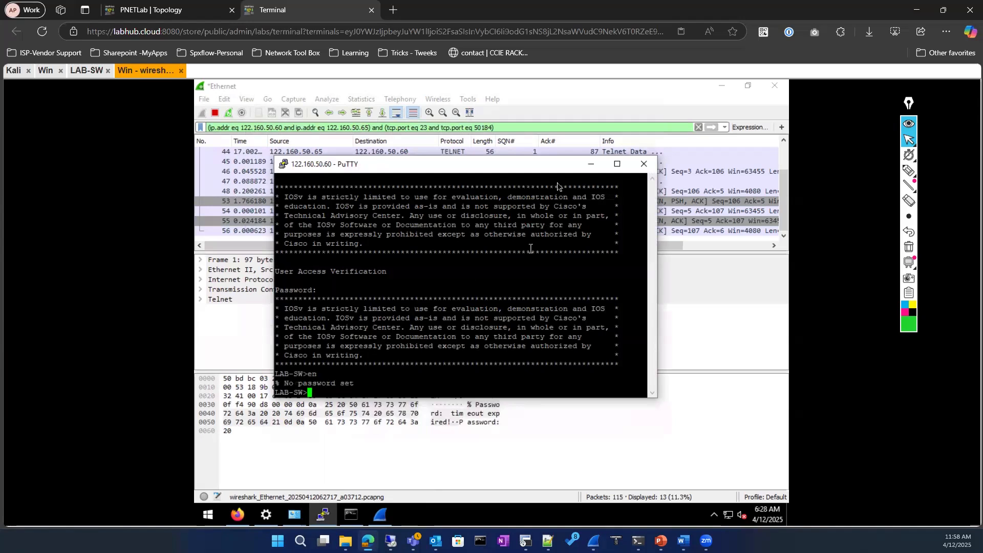
left_click(591, 164)
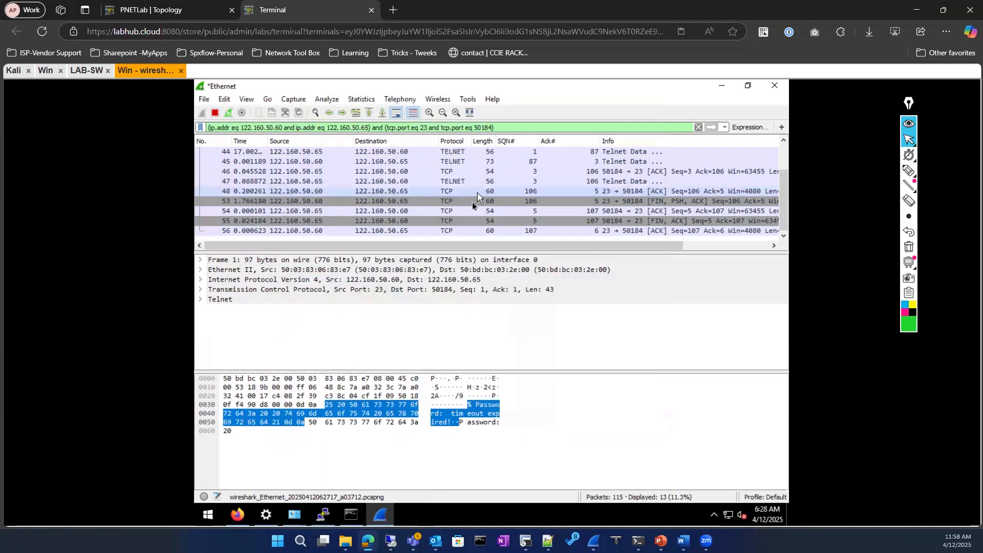
left_click_drag(422, 248, 706, 249)
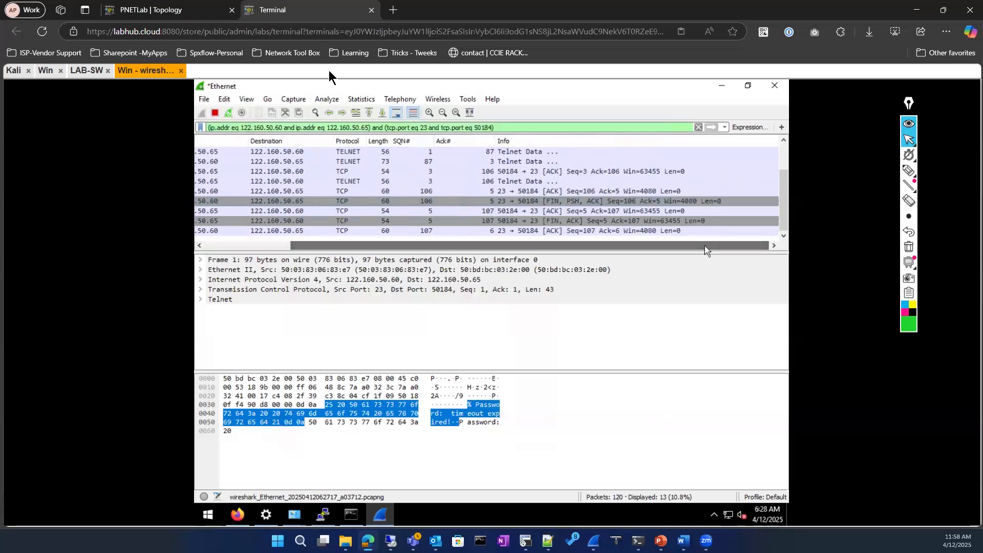
left_click(86, 71)
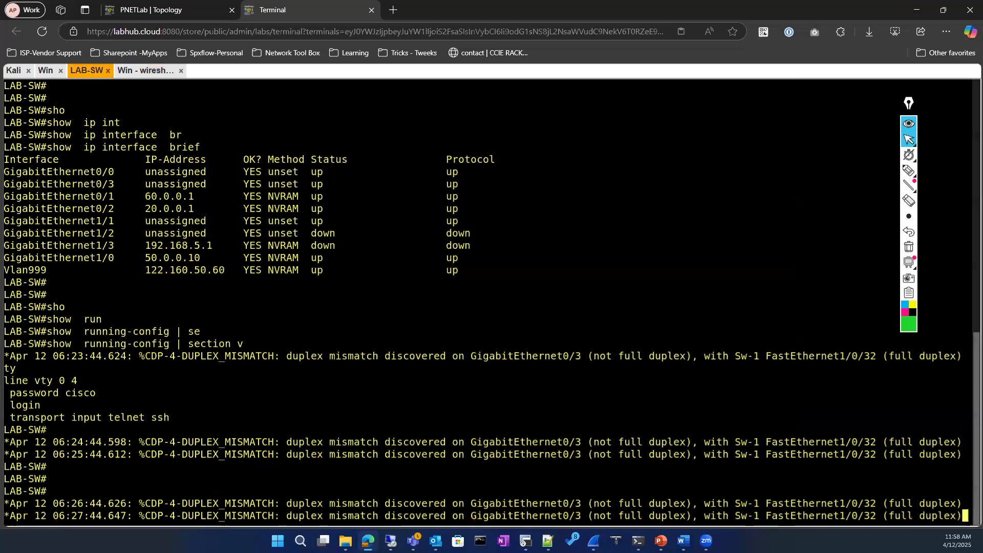
List the switch's line configuration with 'show running-config | section line'
key("Return")
key("Return")
key("Return")
key("Return")
key("Return")
type("sho")
key("Tab")
type("r")
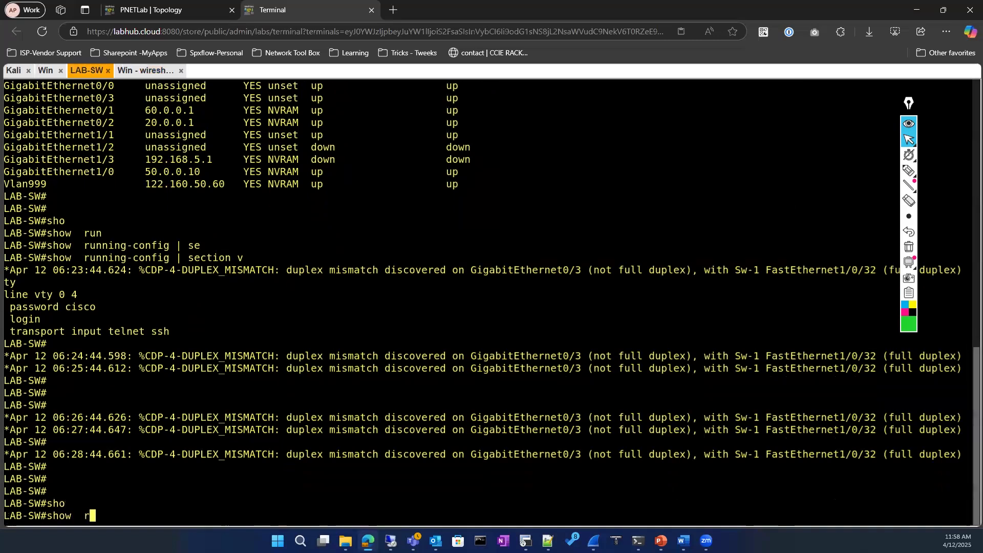
type("un")
key("Tab")
type("| se")
key("Tab")
type("line")
key("Tab")
type("vt")
key("Tab")
type("0")
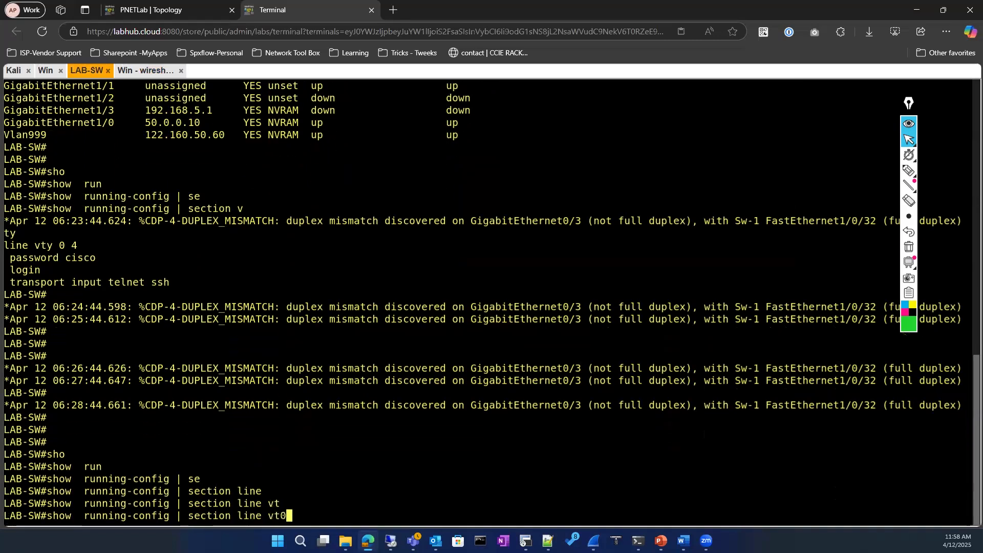
key("Tab")
key("BackSpace")
key("BackSpace")
key("BackSpace")
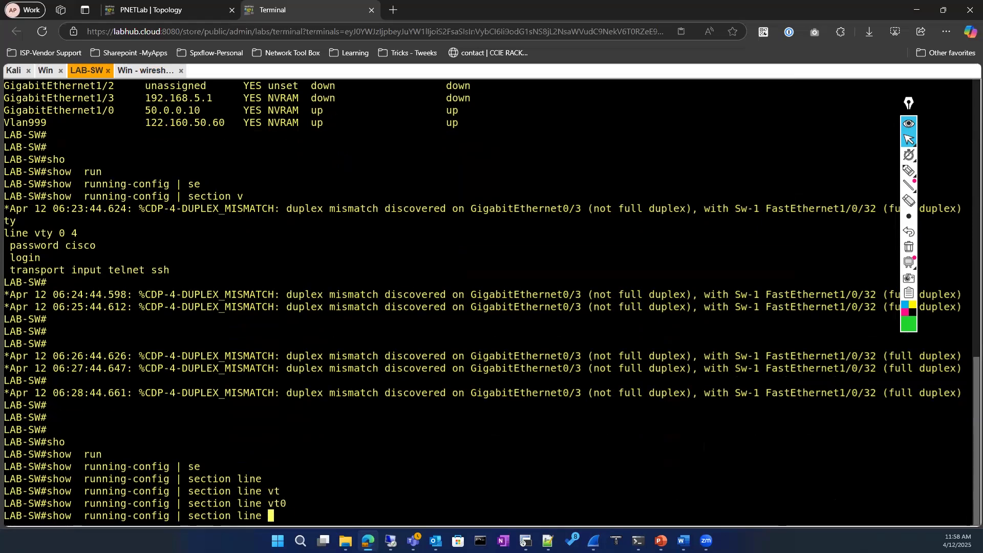
key("Return")
Enter global configuration mode and the configuration for line vty 0 4
type("c")
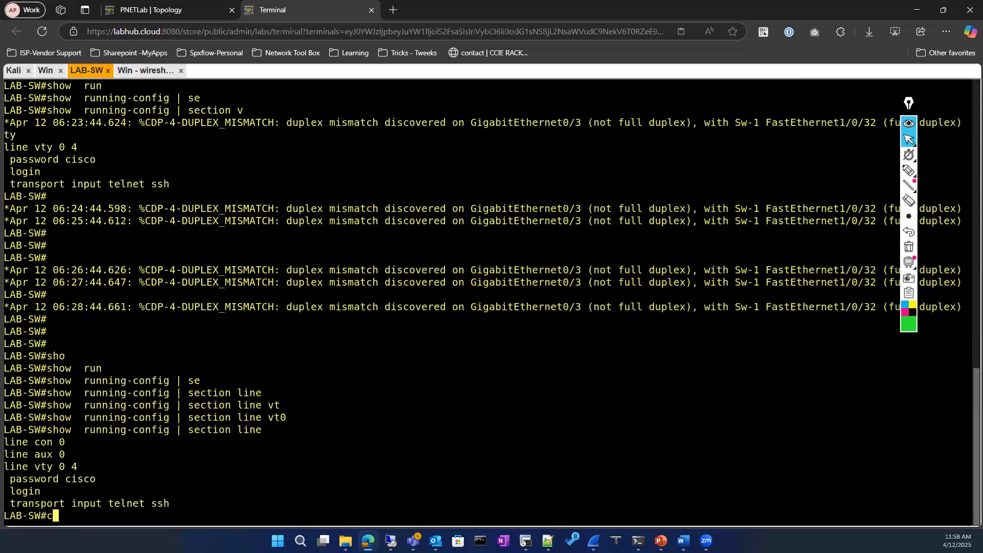
type("onf")
key("Tab")
key("Return")
key("Return")
type("lin")
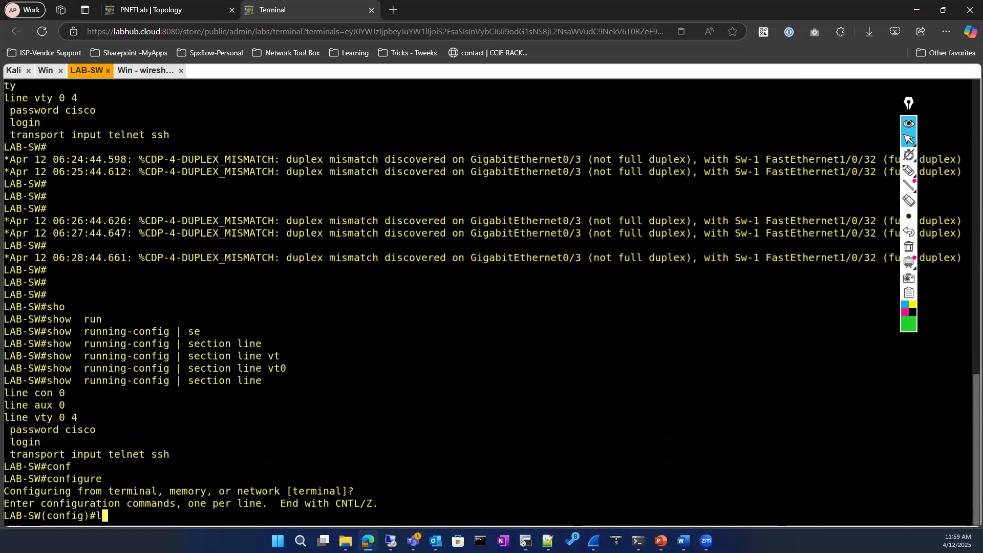
key("Tab")
type("vt")
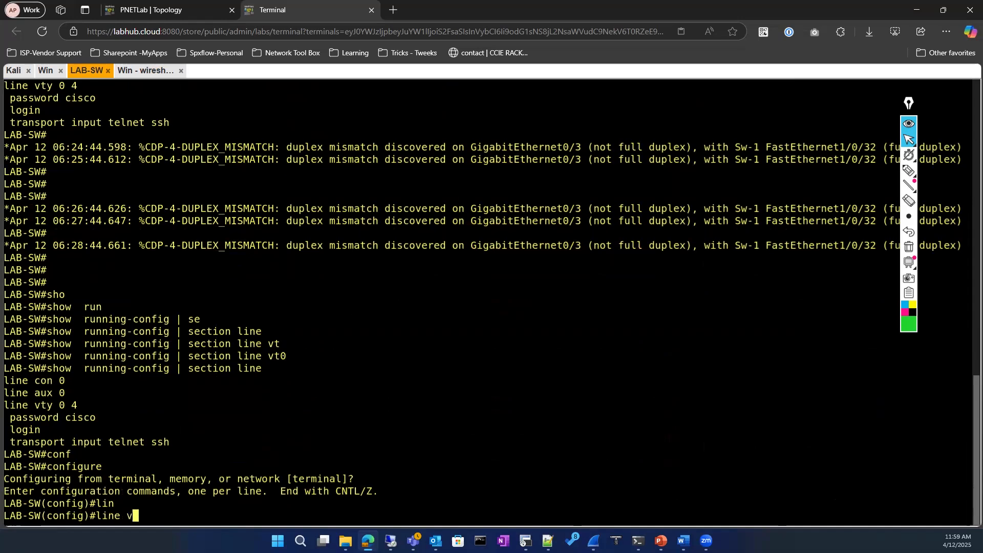
key("Tab")
type("0 4")
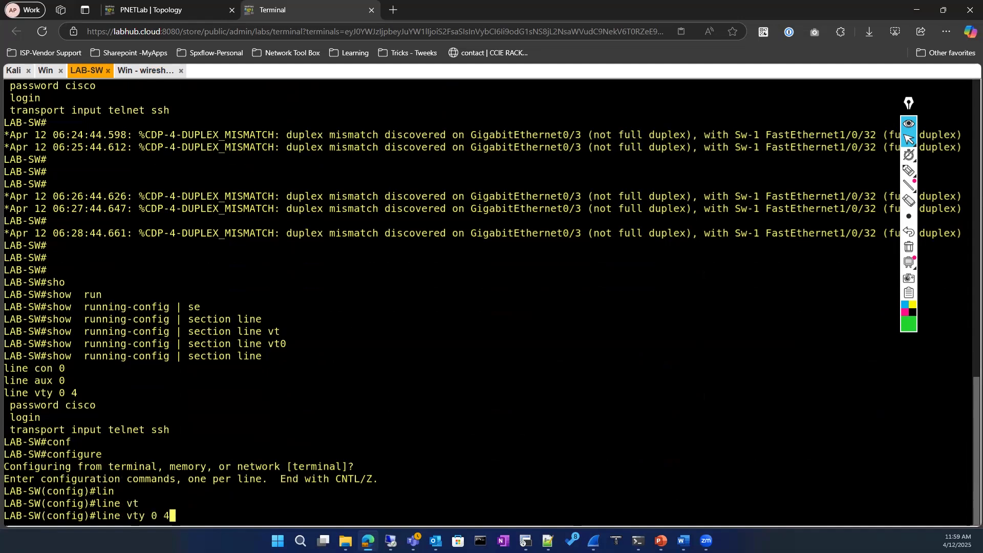
key("Return")
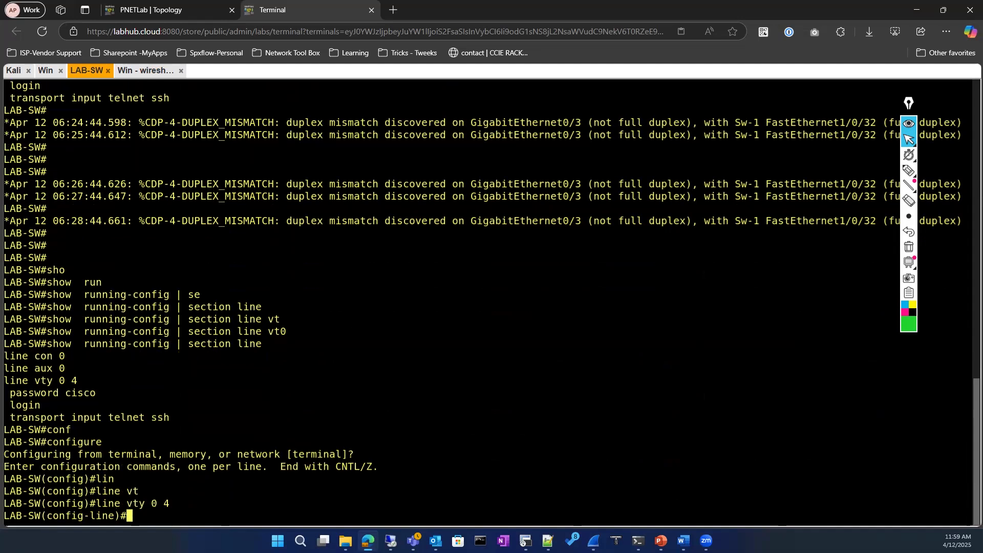
Allow only SSH on the VTY lines with 'transport input ssh'
type("tra")
key("Tab")
type("in")
key("Tab")
type("ss")
key("Tab")
key("Return")
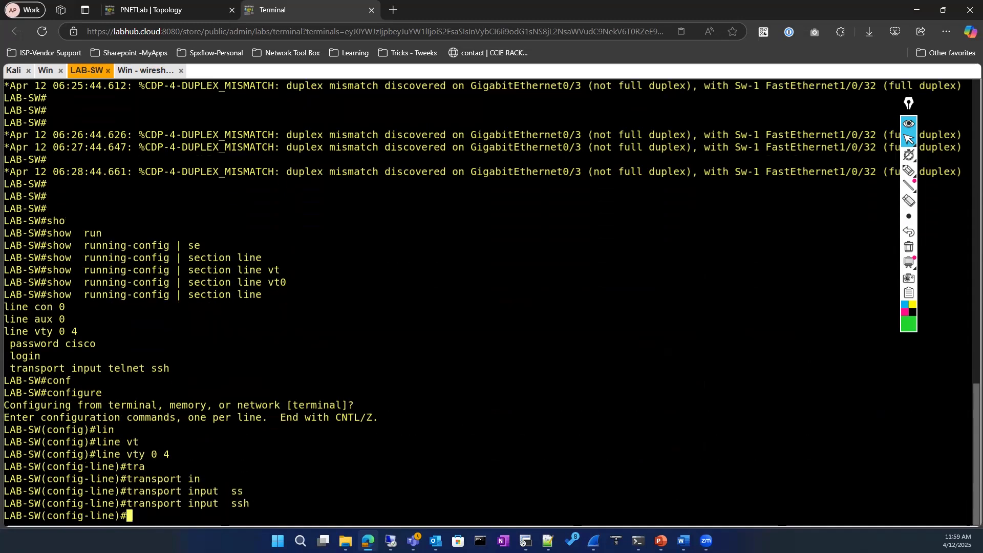
Clear all VTY transport protocols with 'no transport input'
type("no tra")
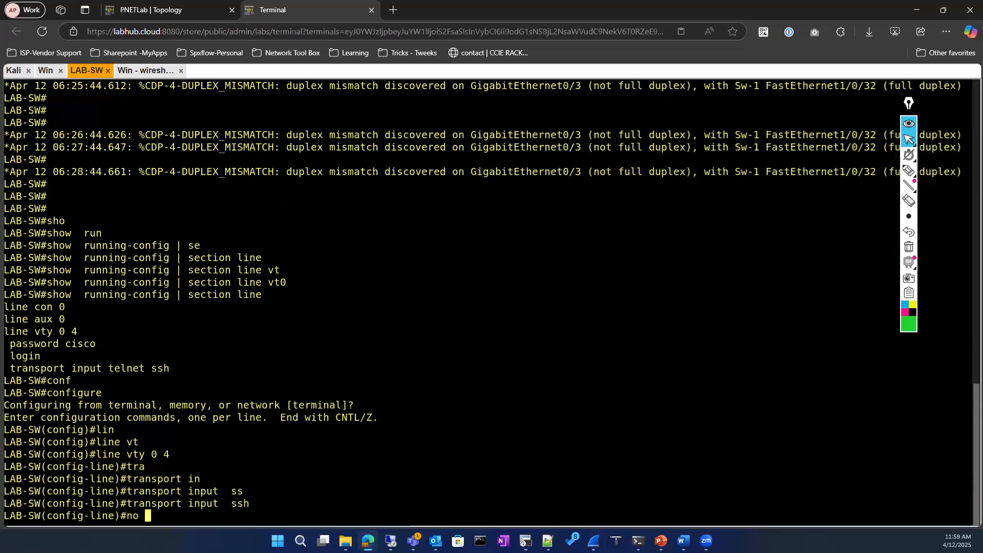
key("Tab")
type("in")
key("Tab")
type("te")
key("Tab")
type("l")
key("Tab")
key("BackSpace")
key("BackSpace")
key("BackSpace")
key("BackSpace")
key("BackSpace")
type("transport inpu")
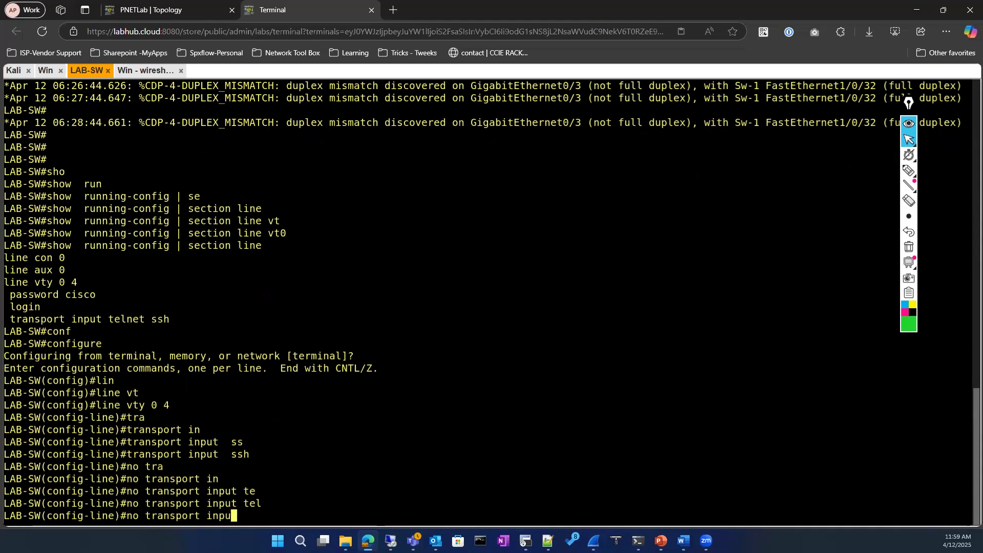
key("Tab")
type("?")
key("Return")
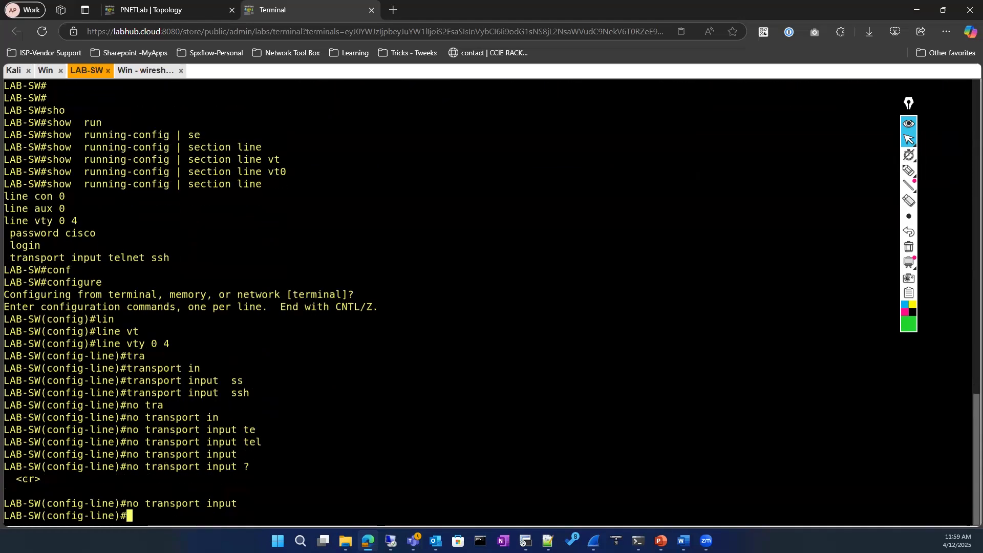
Reapply 'transport input ssh' and exit both configuration modes
type("tran")
key("Tab")
type("in")
key("Tab")
type("ss")
key("Tab")
key("Return")
type("exit")
key("Return")
key("Return")
type("exit")
key("Return")
Redisplay the line configuration to confirm VTY 0 4 now shows transport input ssh
key("Return")
key("Up")
key("Up")
key("Return")
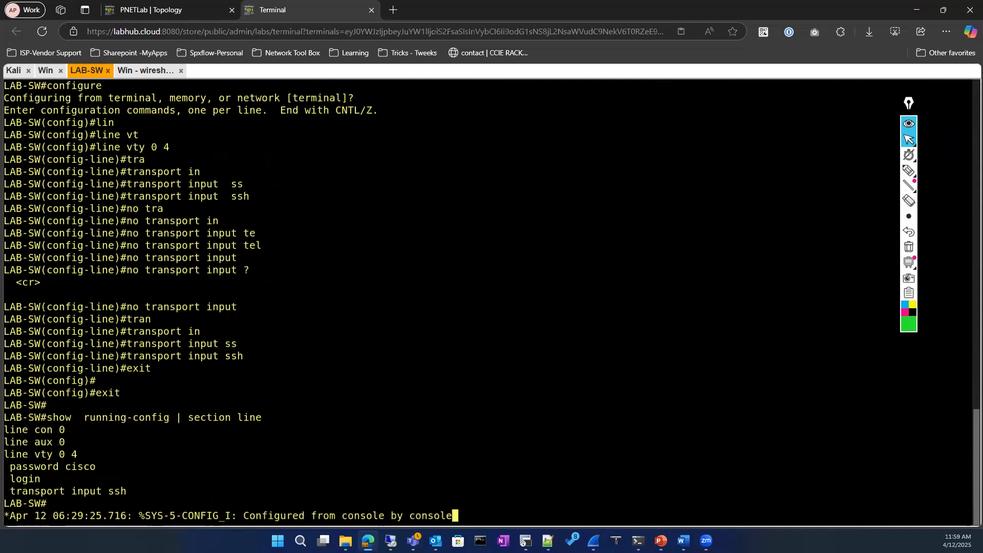
key("Return")
key("Return")
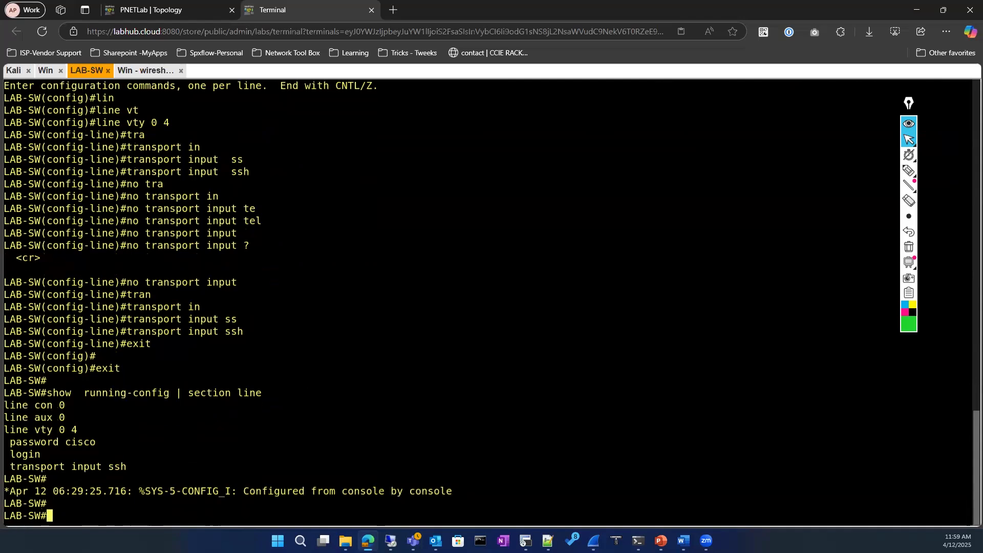
left_click(145, 70)
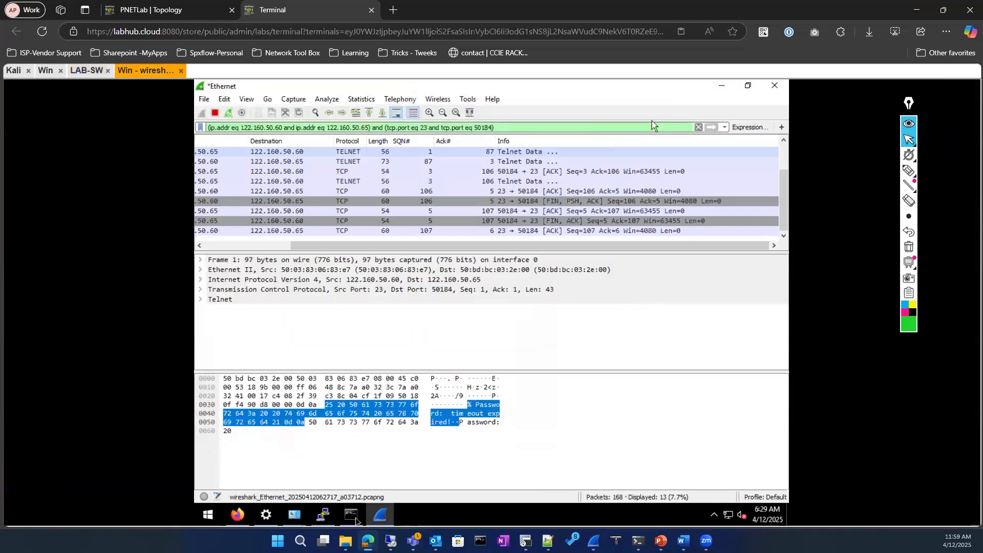
Start a new PuTTY Telnet session to 122.160.50.60 on port 23, which gets refused
left_click(322, 515)
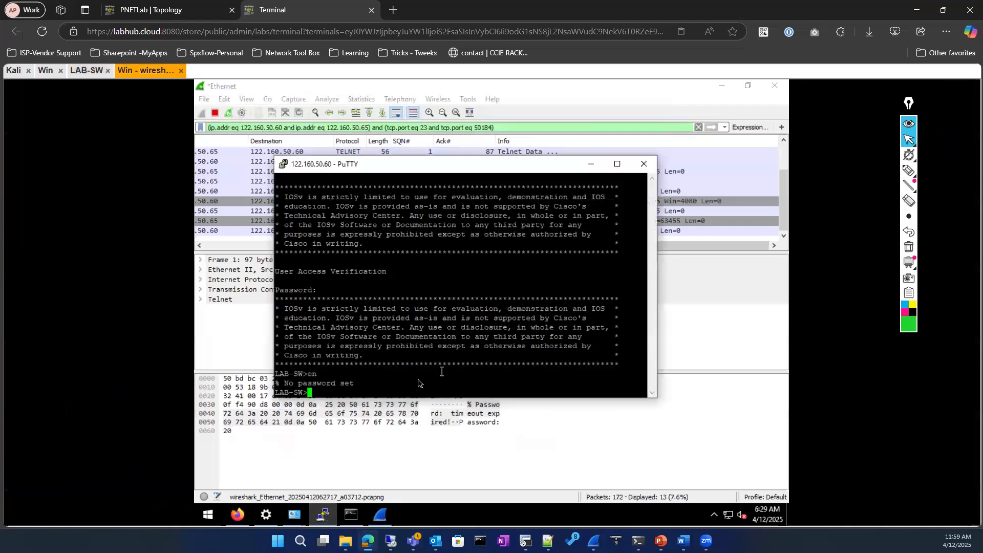
right_click(363, 166)
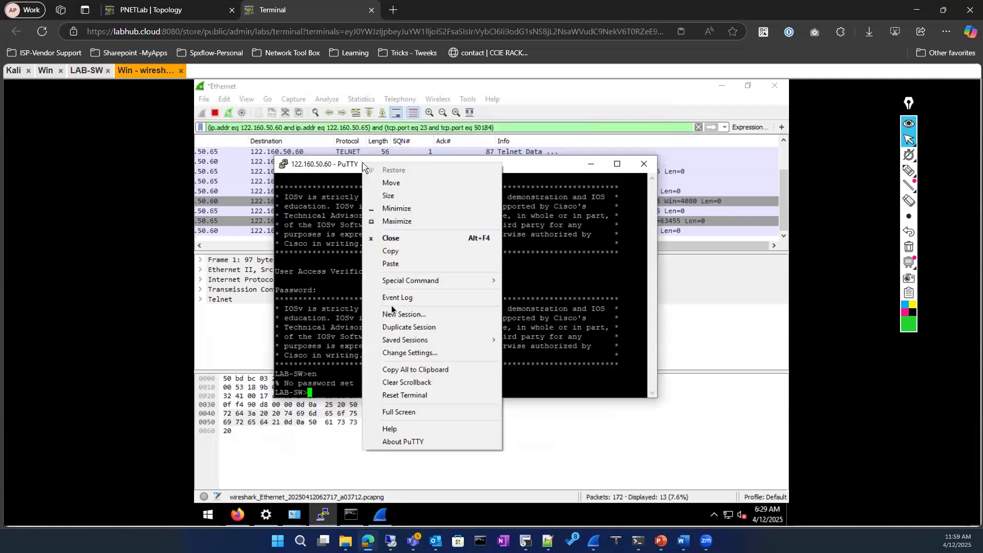
left_click(393, 314)
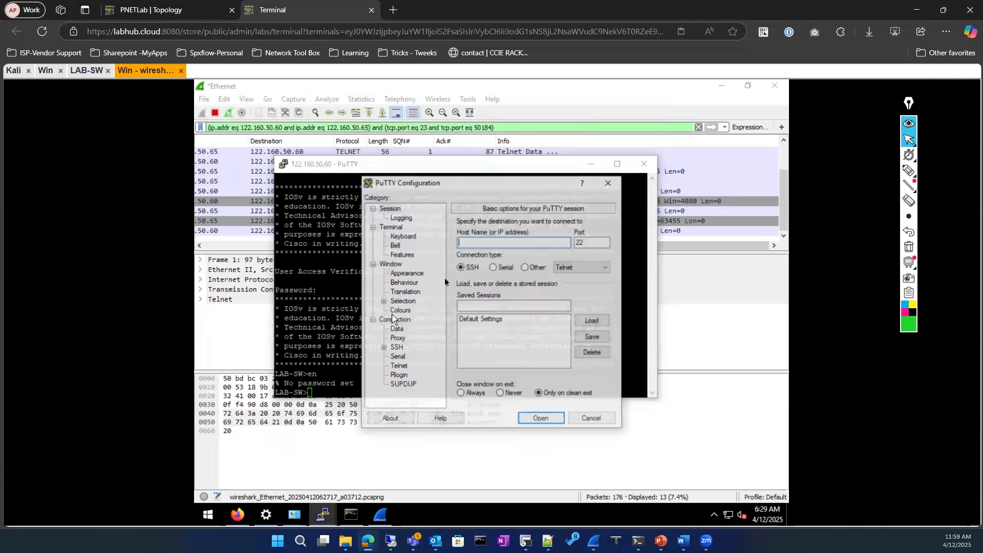
left_click(526, 267)
left_click(518, 242)
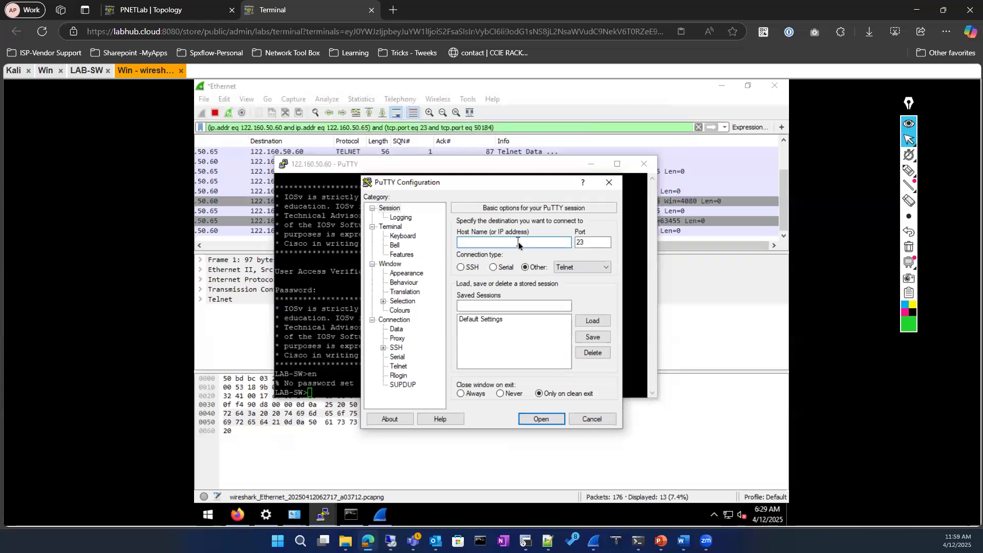
type("122.160.50.60")
left_click(523, 424)
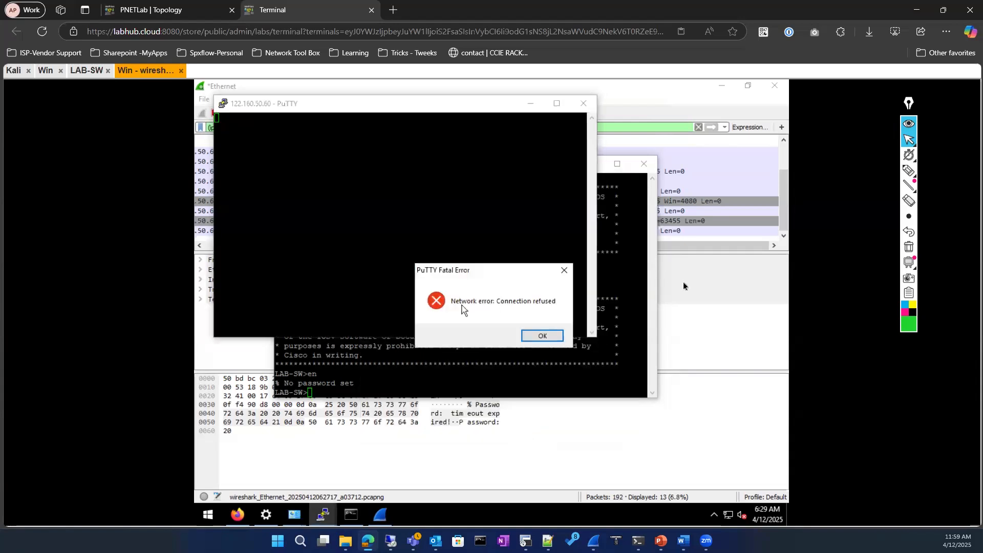
left_click(693, 283)
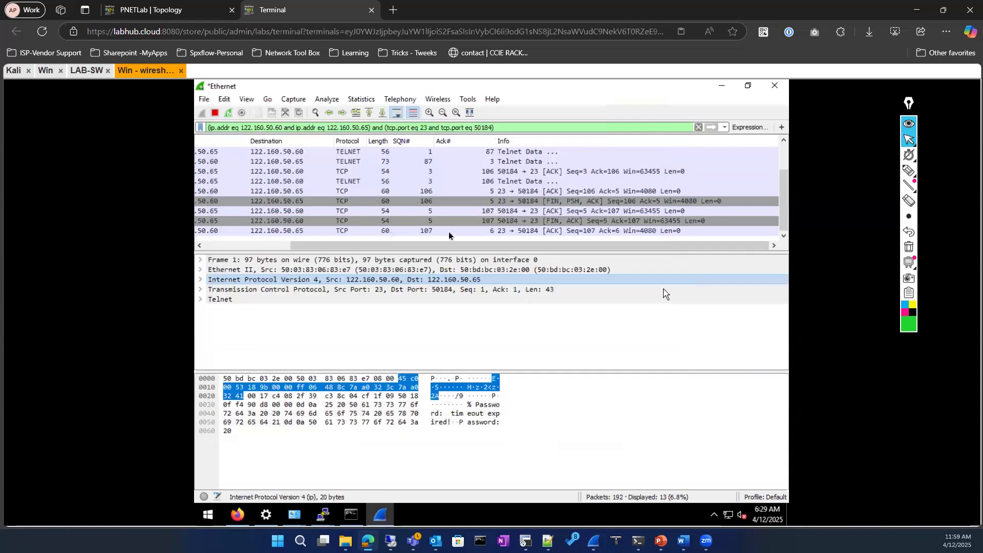
Clear the display filter and scroll through all captured packets
left_click(699, 127)
scroll(523, 207, "down", 10)
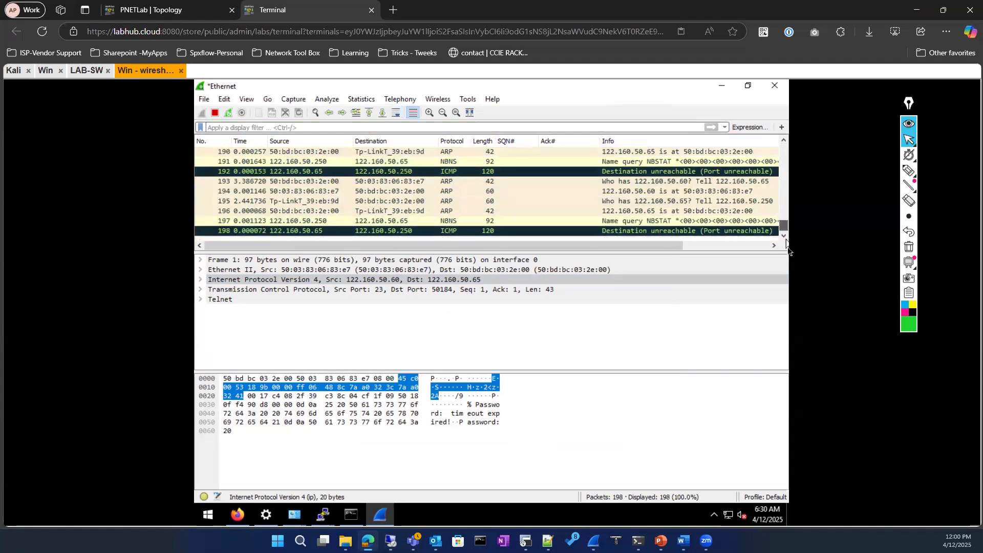
scroll(773, 205, "up", 10)
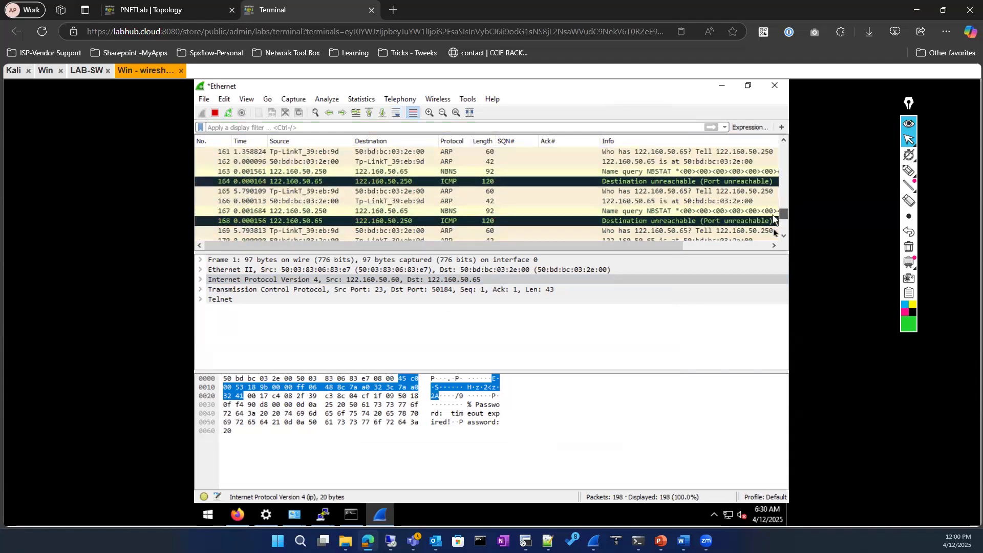
scroll(774, 219, "down", 10)
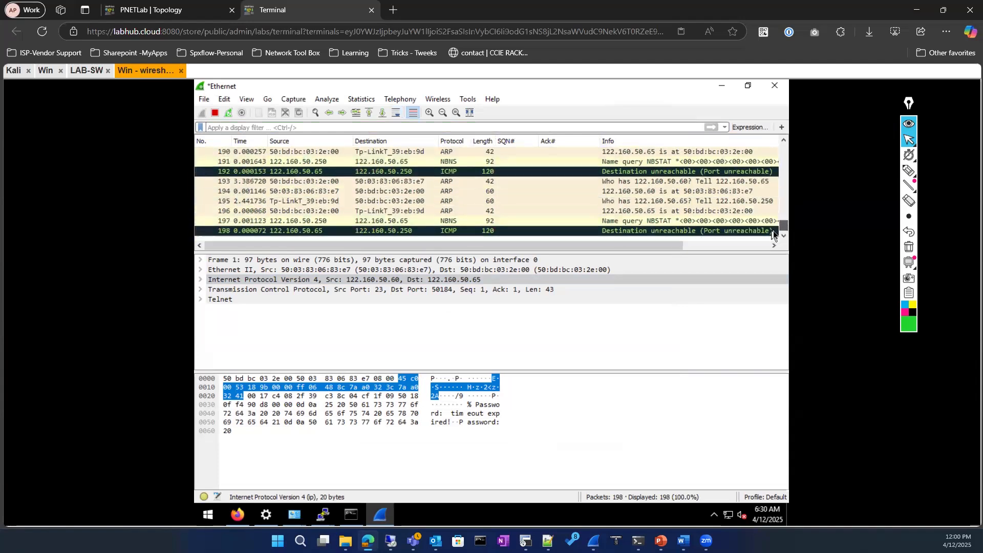
Locate reset packet 182 through Expert Information's Connection reset (RST) entry
left_click(203, 497)
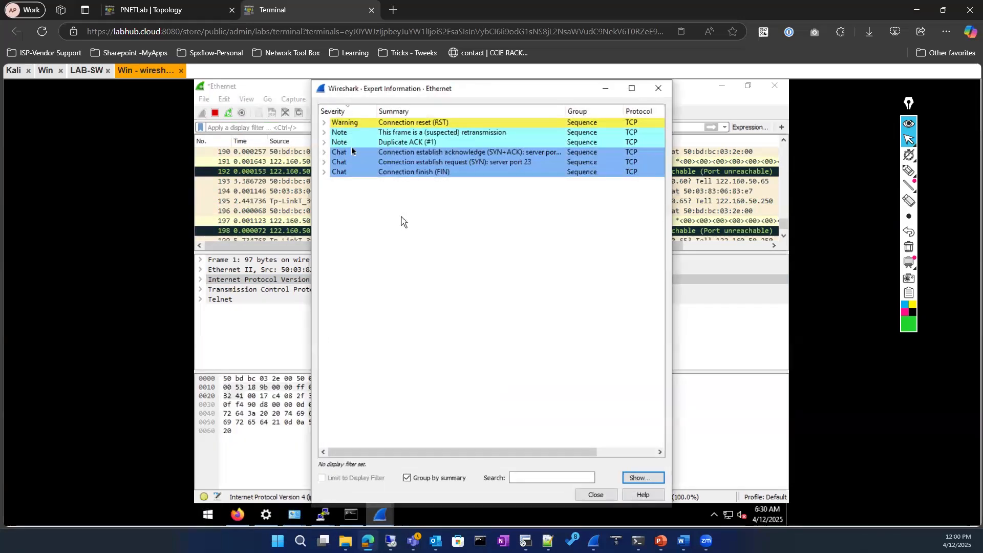
left_click(323, 121)
left_click(421, 134)
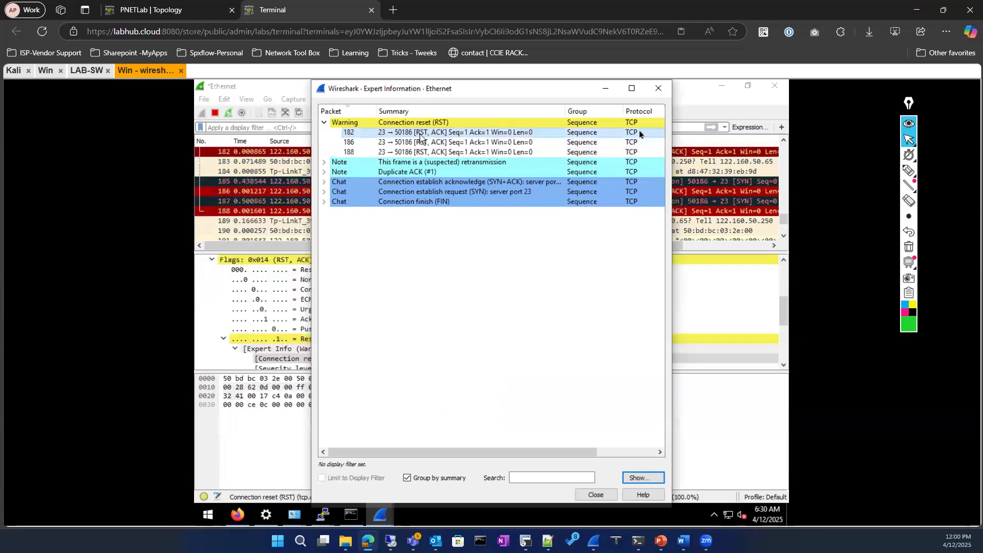
left_click(601, 89)
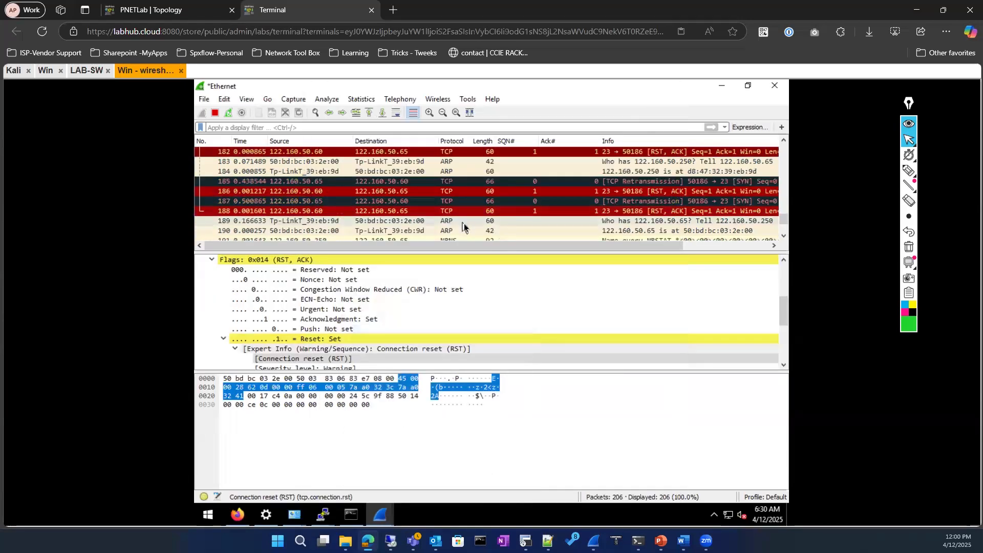
Apply a TCP conversation filter from packet 182 and inspect its opening SYN packet 181
right_click(325, 153)
mouse_move(380, 275)
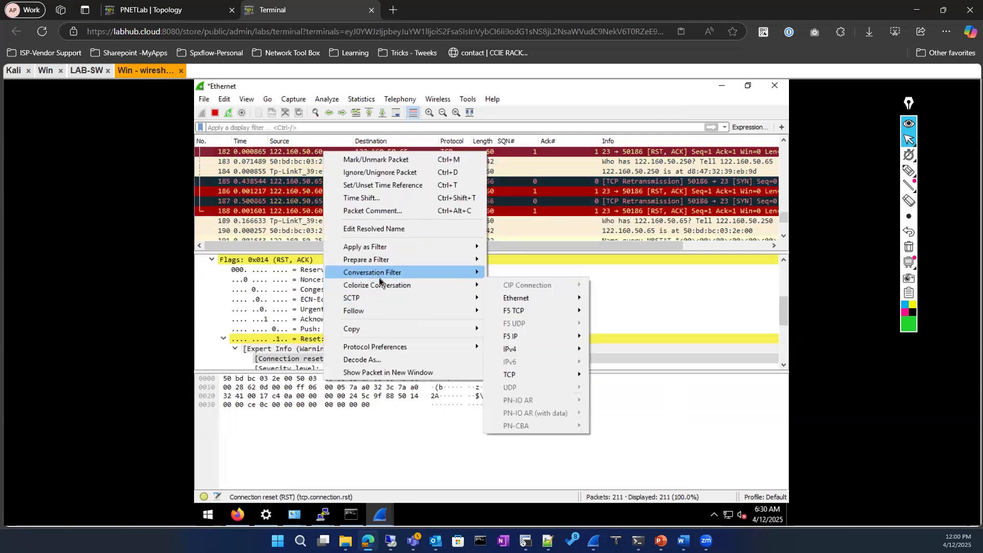
left_click(511, 361)
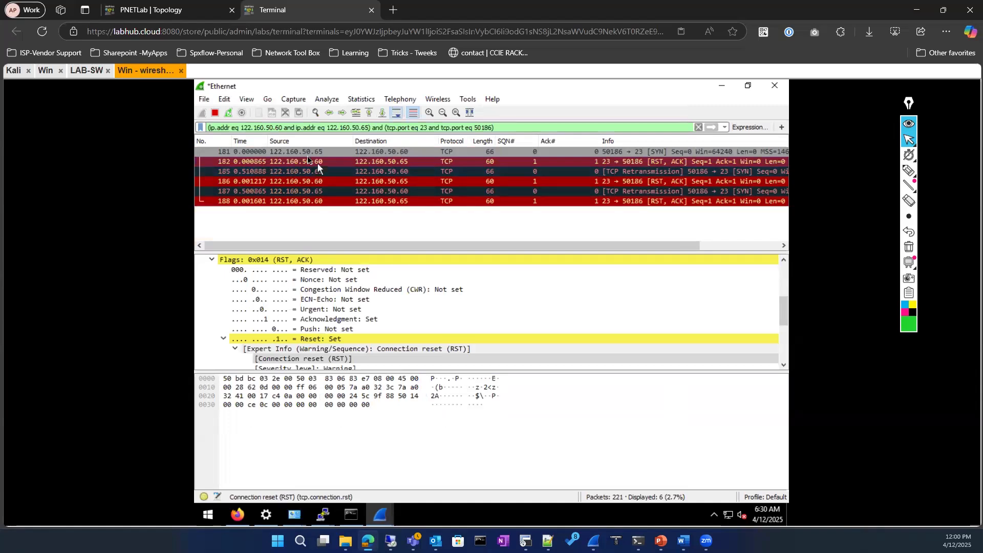
left_click(292, 153)
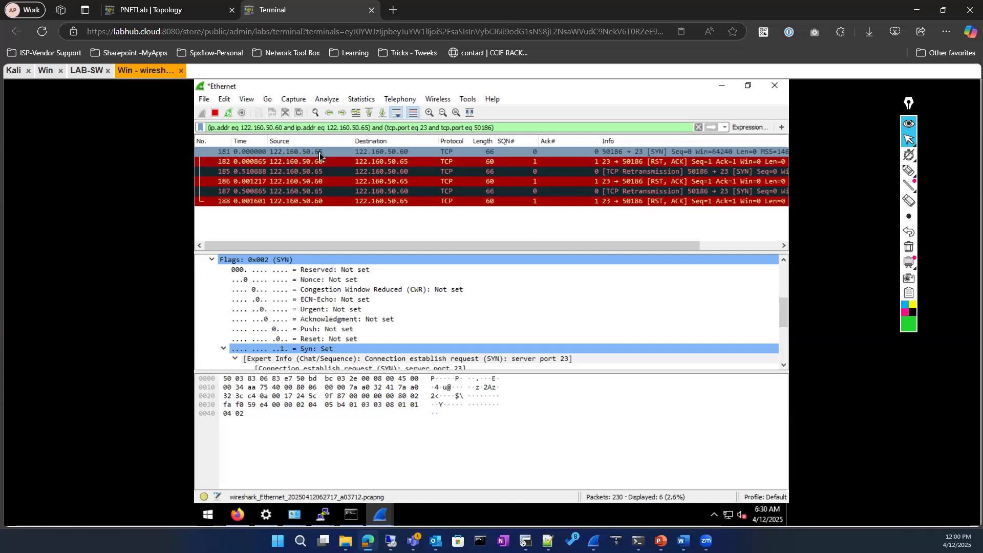
right_click(727, 515)
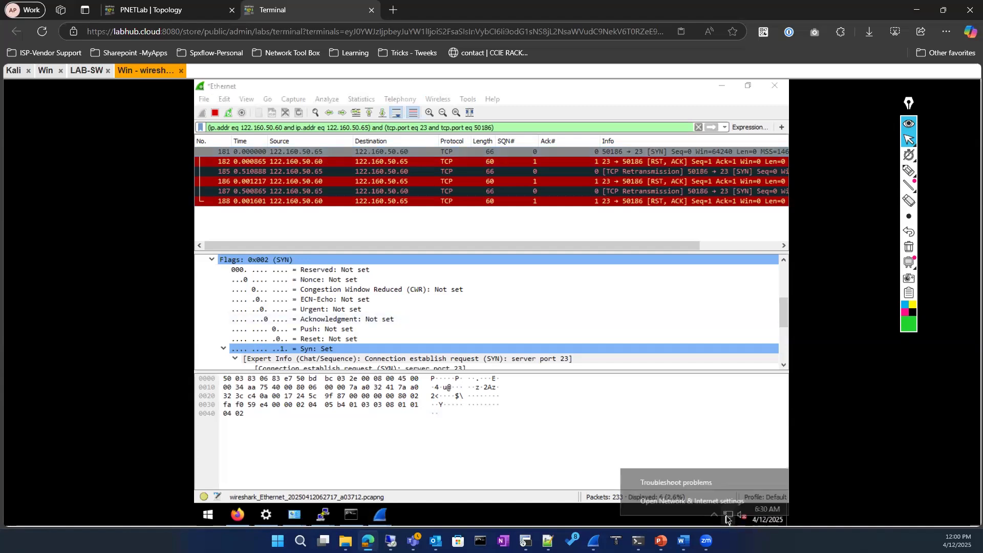
left_click(458, 472)
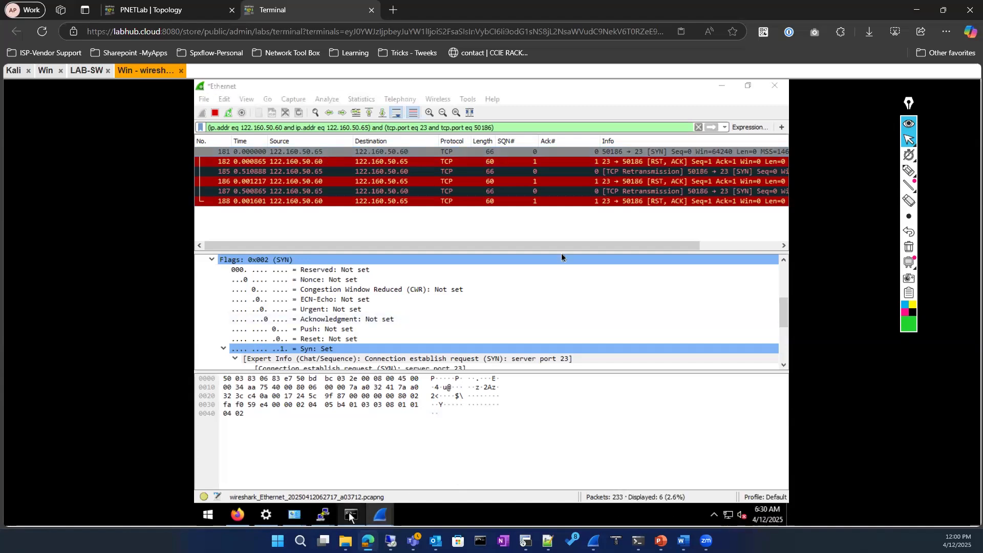
Run ipconfig /all and reposition the Command Prompt window lower on screen
key("alt+Tab")
type("ip")
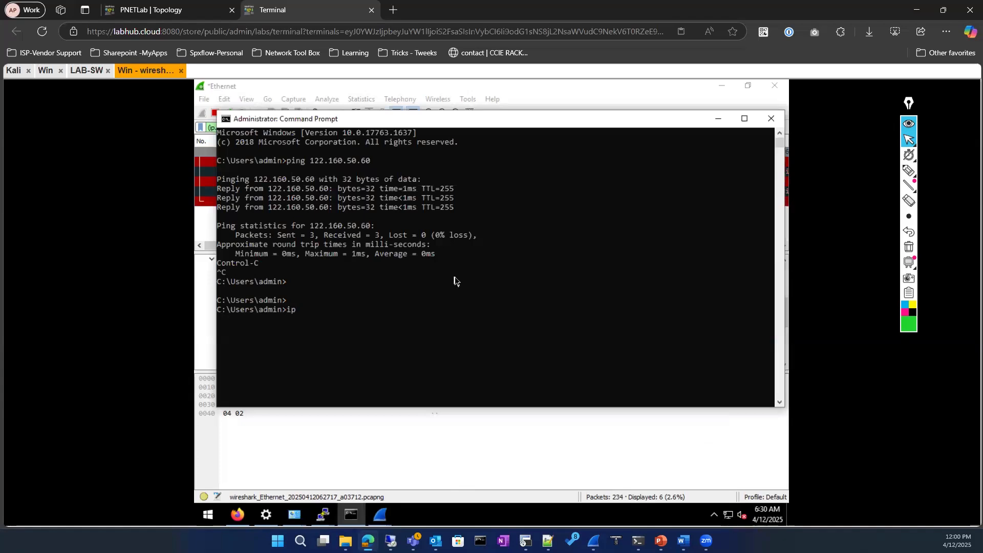
type("config/all")
key("Return")
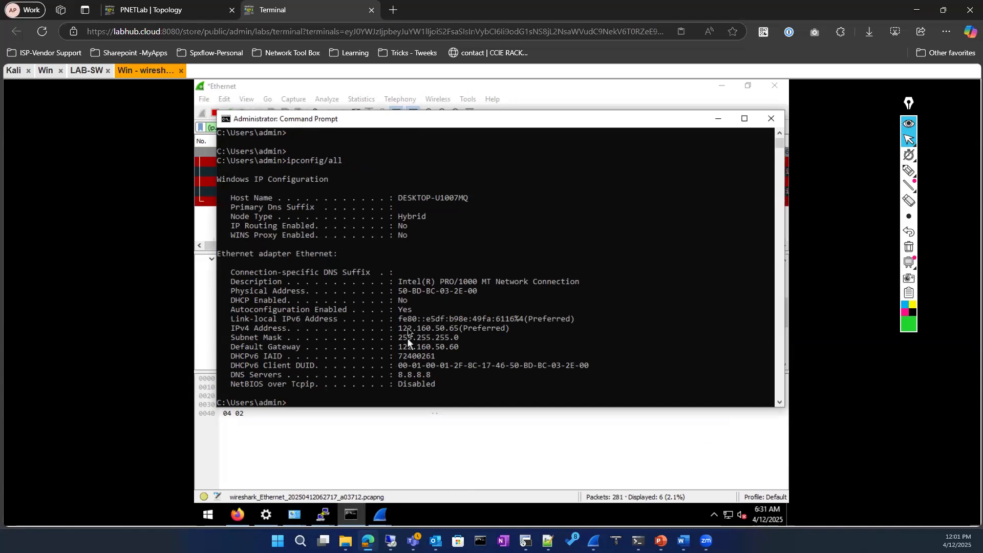
left_click_drag(401, 327, 458, 319)
left_click_drag(418, 123, 427, 206)
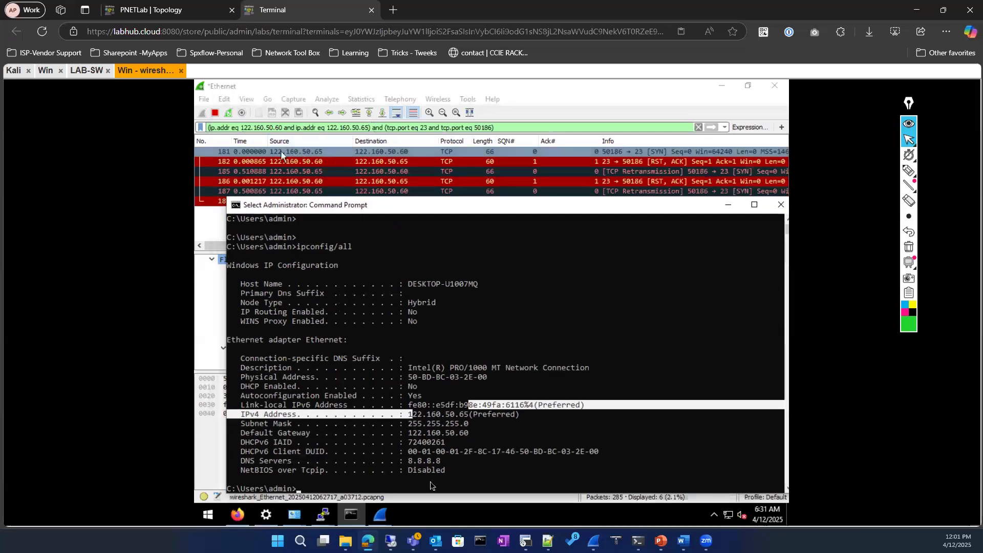
left_click_drag(434, 433, 468, 415)
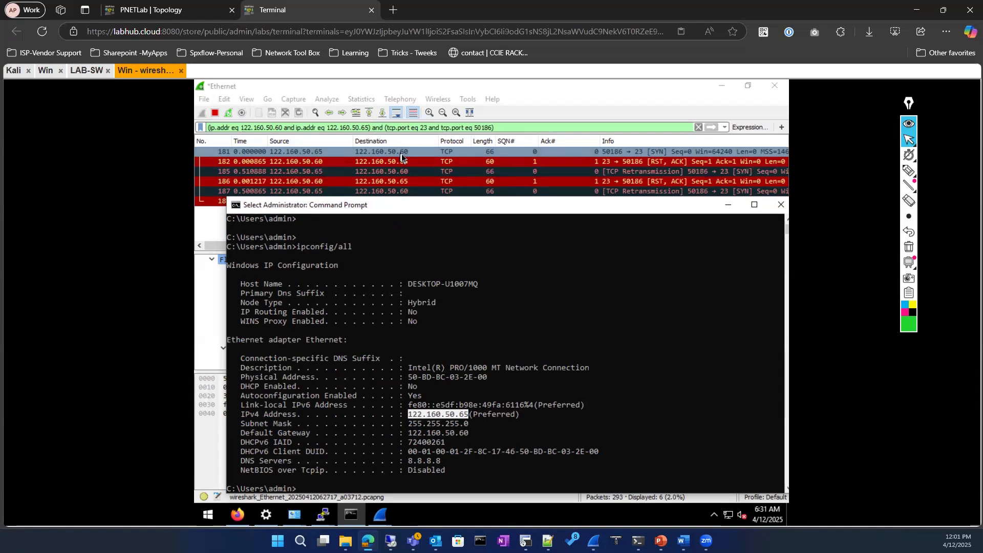
left_click(310, 165)
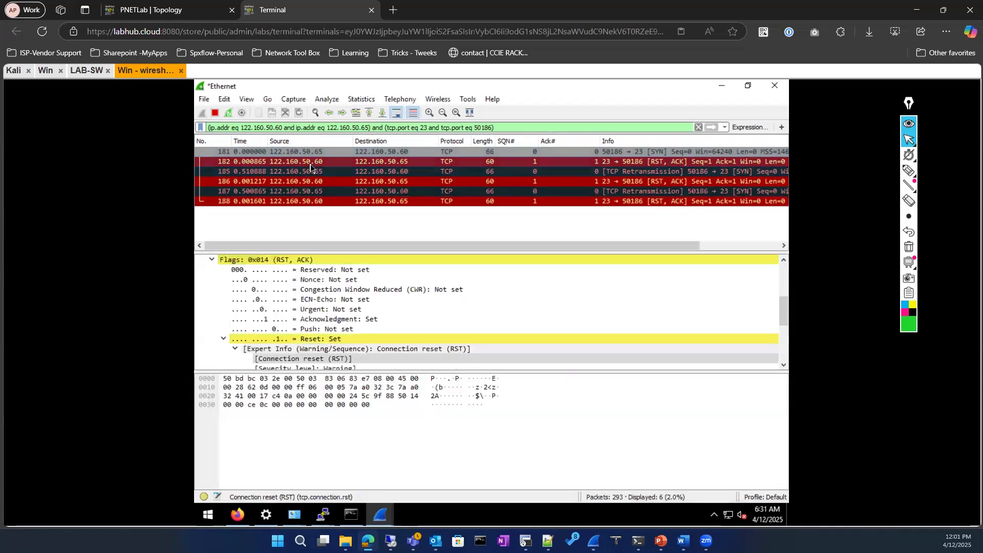
left_click(353, 515)
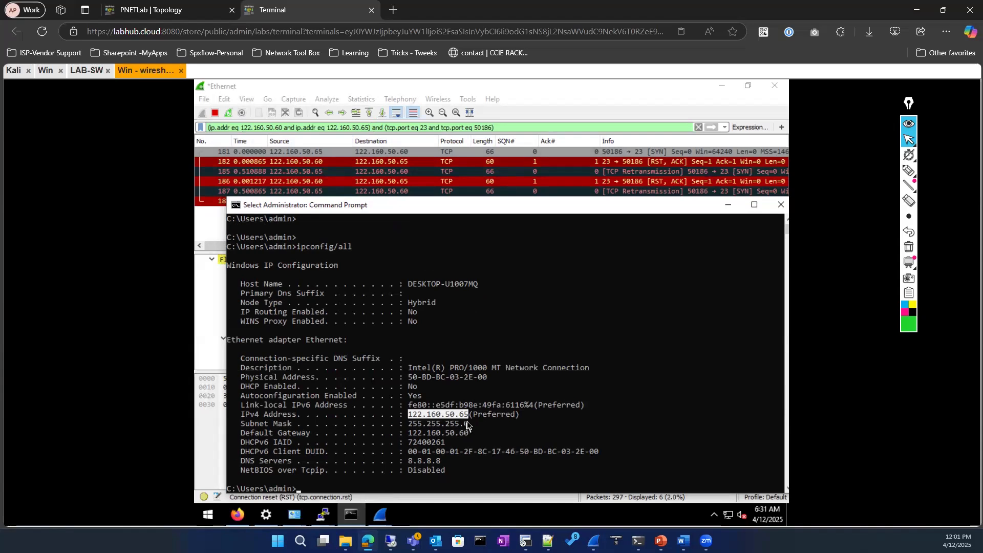
left_click(467, 421)
left_click_drag(466, 416, 413, 405)
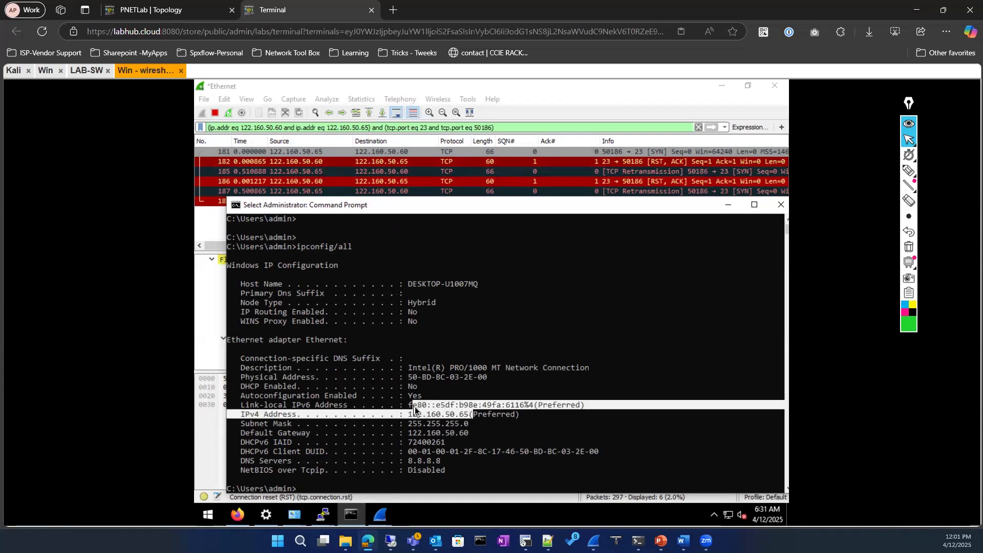
left_click(99, 73)
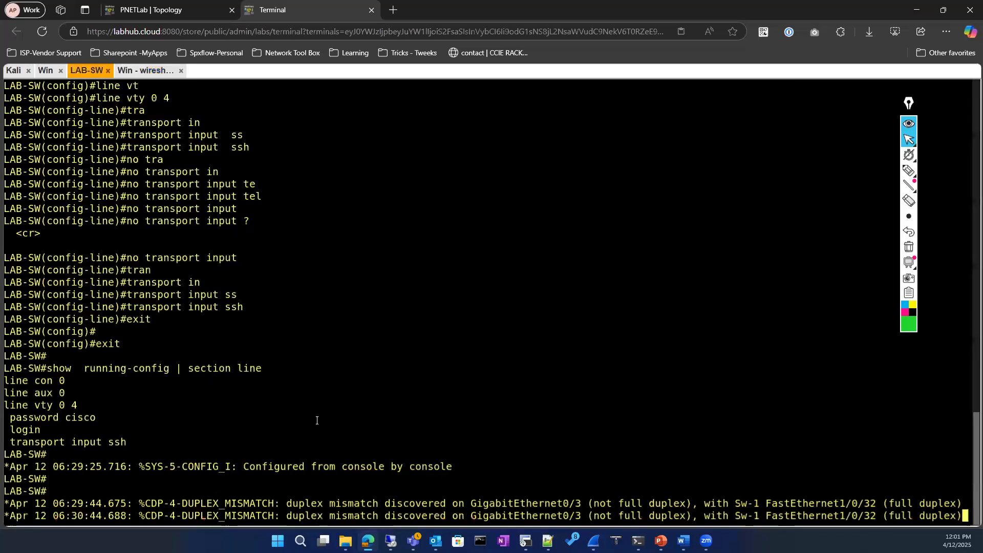
Run 'show ip interface brief', highlight Vlan999's 122.160.50.60, then bring Wireshark back
key("Return")
key("Return")
key("Return")
type("sh ip int")
key("Tab")
type("br")
key("Tab")
key("Return")
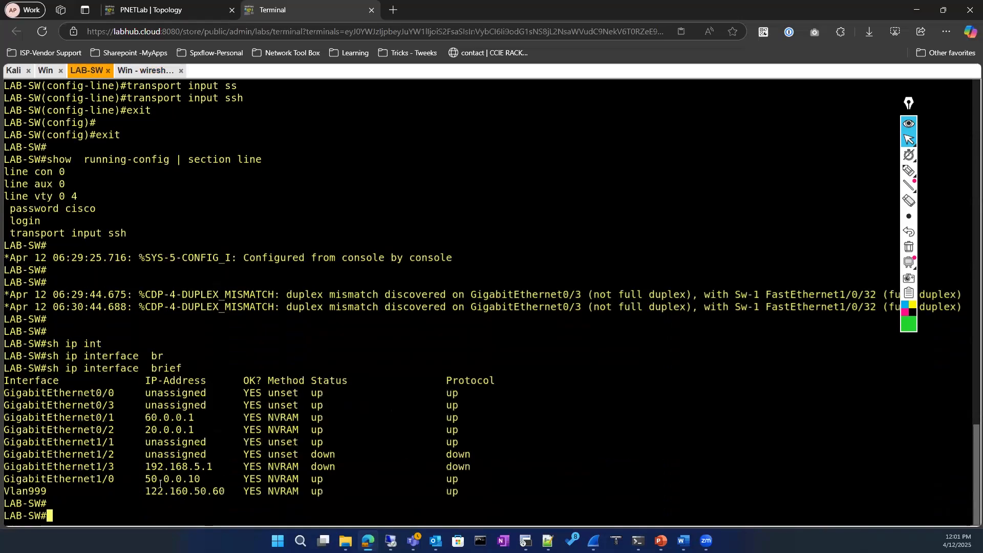
left_click_drag(140, 490, 221, 491)
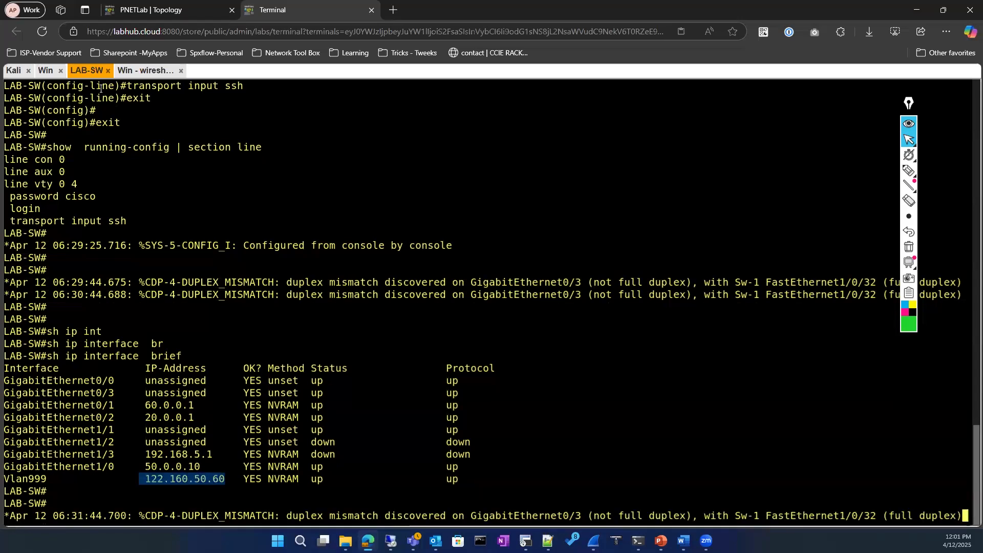
left_click(123, 72)
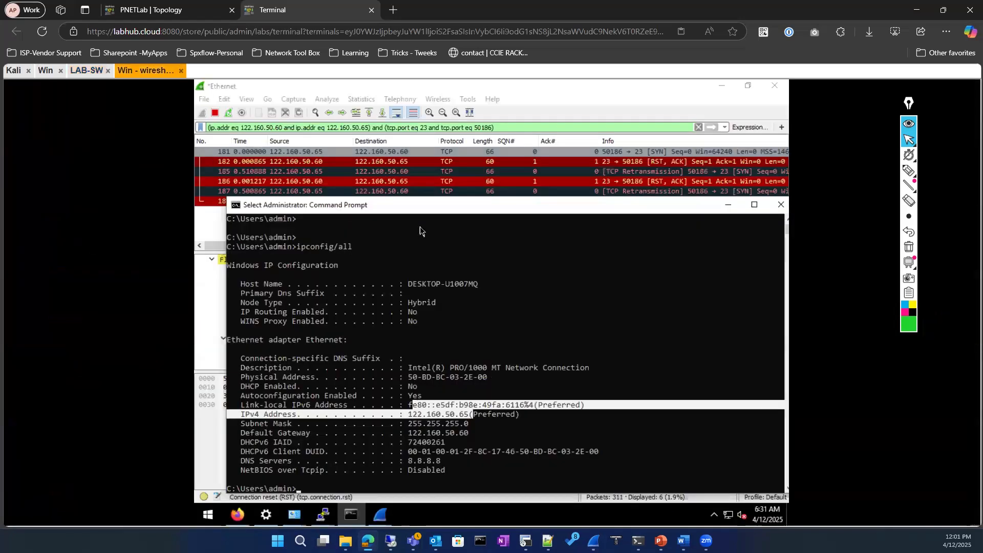
left_click(728, 205)
Inspect SYN packet 185 and the RST, ACK replies in packets 182, 186 and 188
left_click(376, 172)
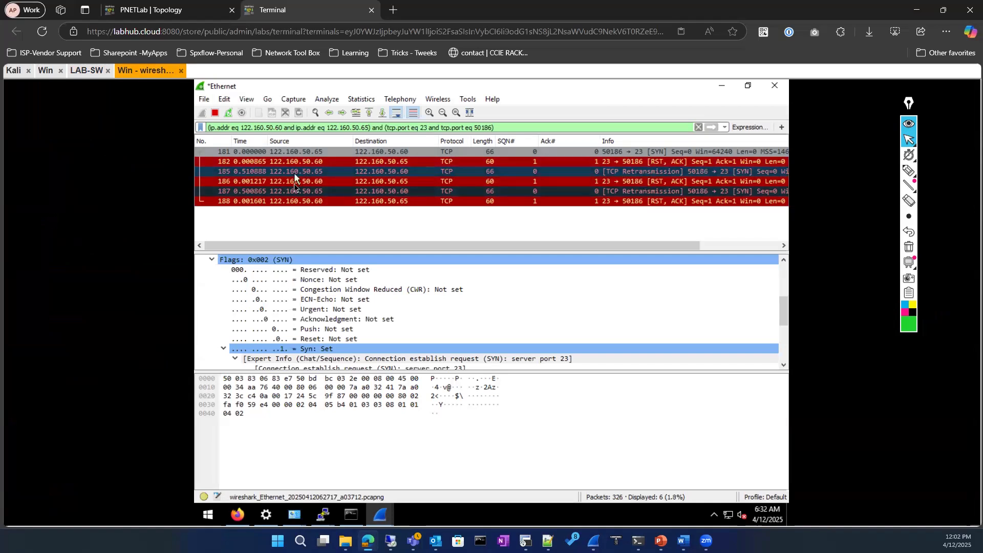
left_click(336, 163)
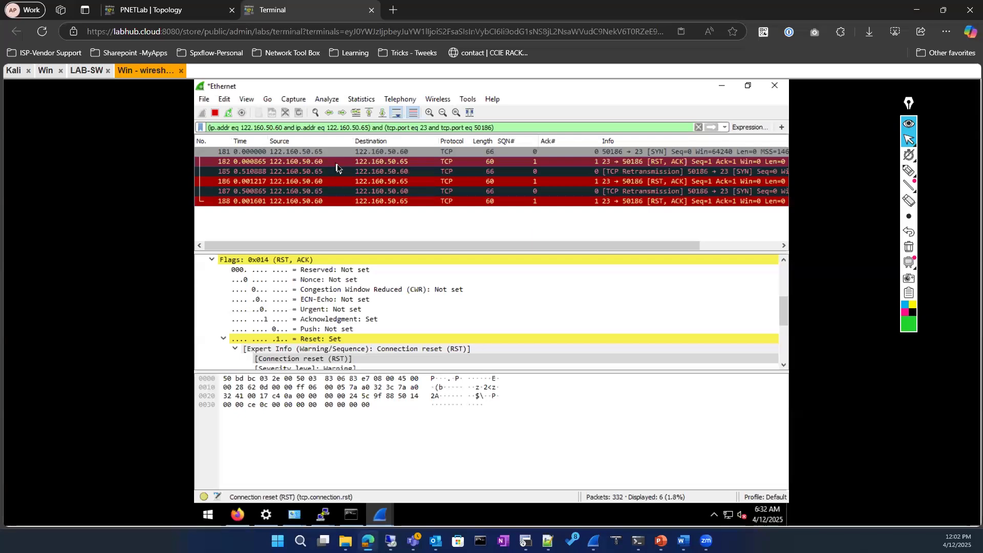
left_click(327, 172)
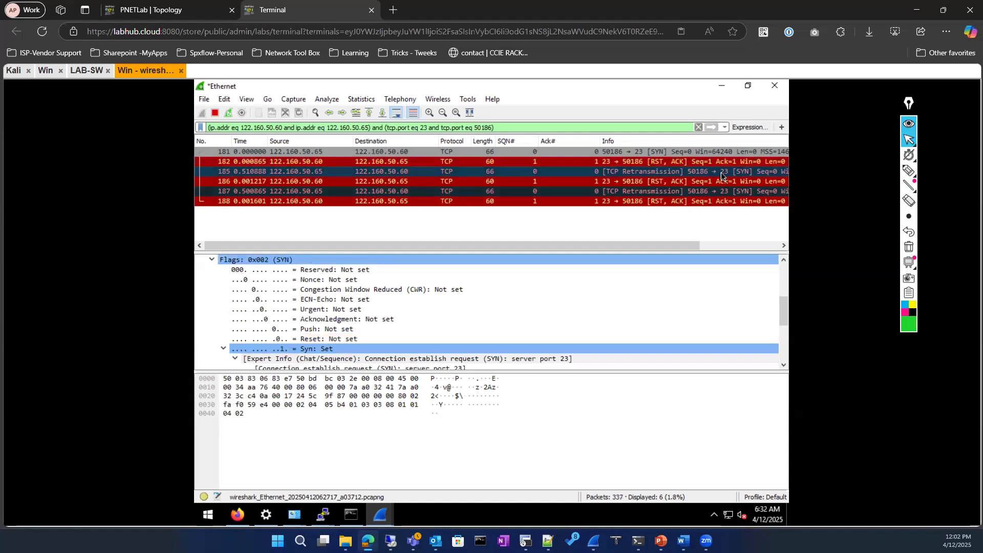
left_click(286, 183)
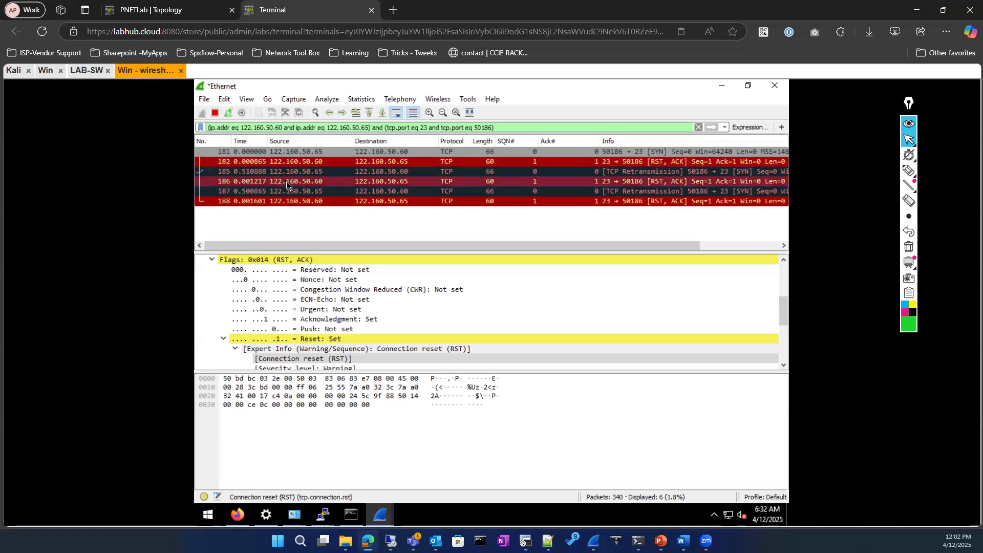
left_click(284, 202)
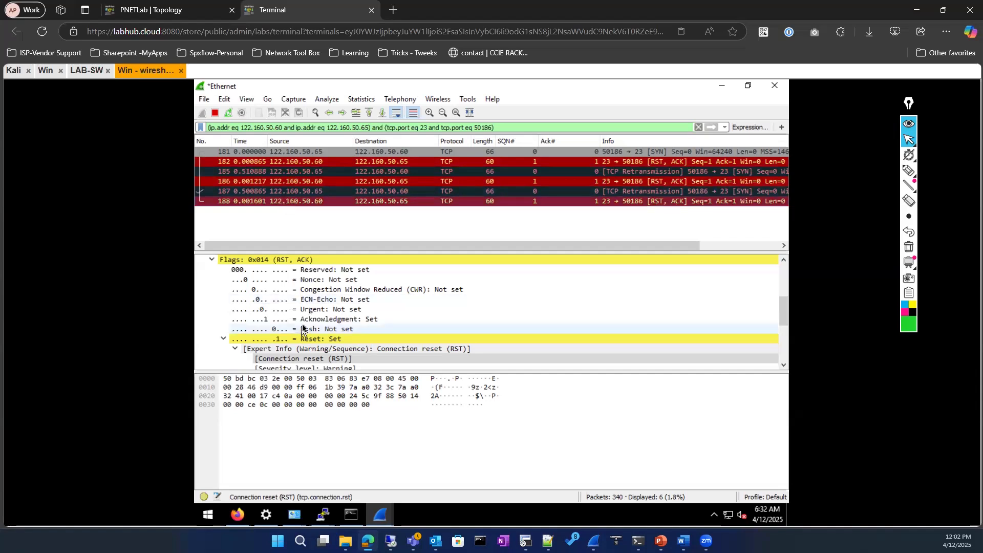
Review the connection reset Expert Info, then examine SYN packet 181 to port 23
scroll(302, 327, "up", 4)
scroll(301, 323, "down", 7)
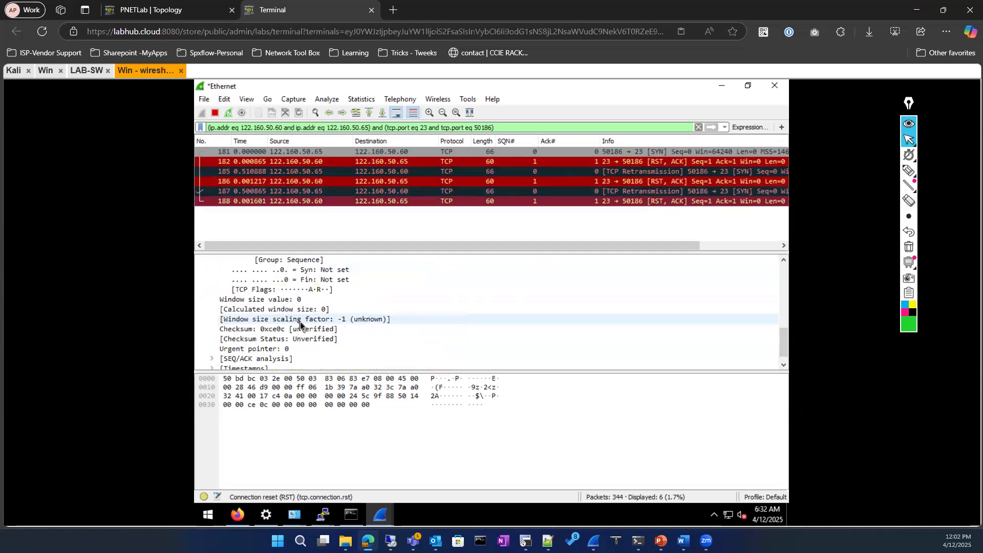
scroll(300, 322, "up", 2)
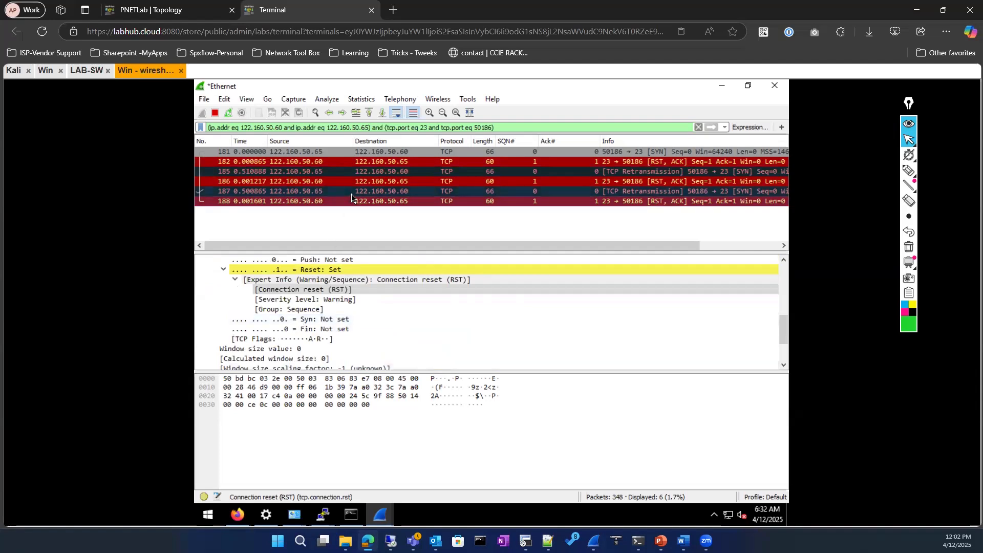
left_click(368, 281)
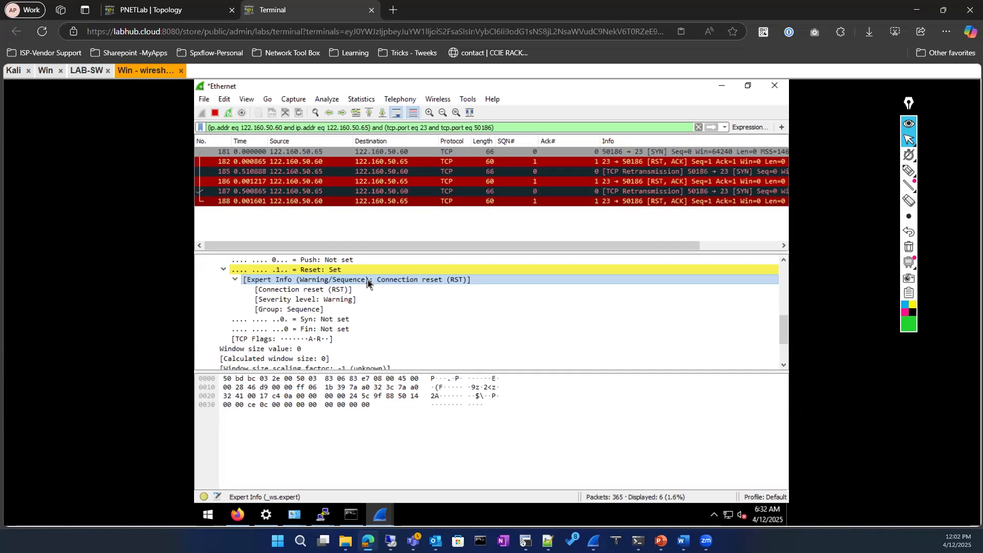
left_click(329, 151)
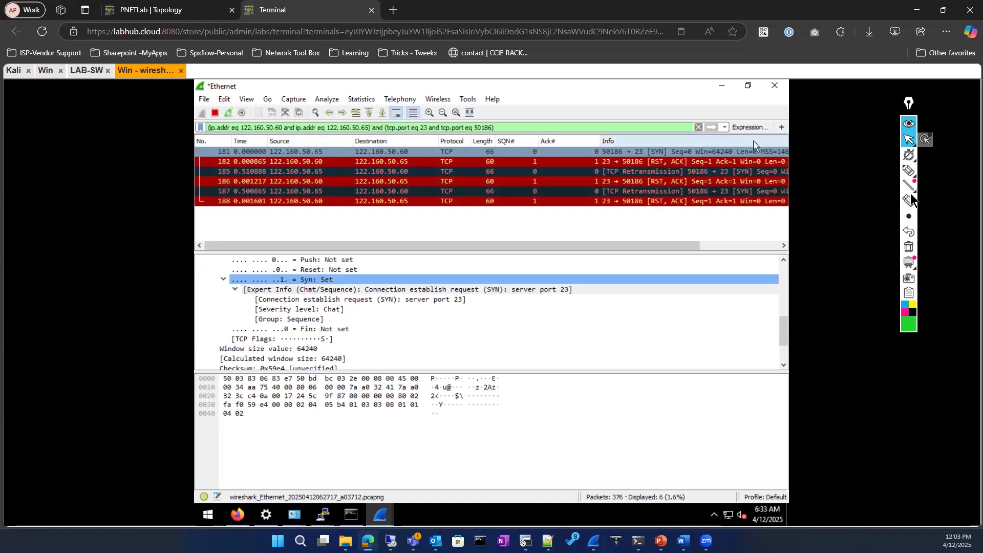
left_click(908, 171)
left_click_drag(746, 320, 514, 344)
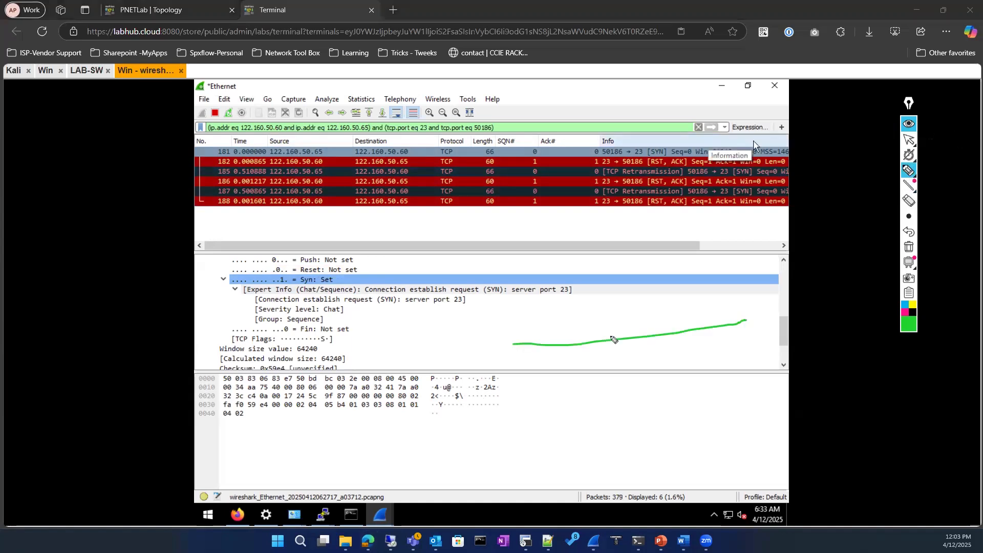
mouse_move(594, 325)
left_mouse_down()
mouse_move(574, 366)
mouse_move(584, 327)
left_mouse_up()
mouse_move(522, 339)
left_mouse_down()
mouse_move(486, 354)
mouse_move(502, 336)
mouse_move(503, 358)
left_mouse_up()
left_click_drag(498, 351, 513, 350)
mouse_move(596, 336)
left_mouse_down()
mouse_move(580, 356)
mouse_move(597, 351)
left_mouse_up()
mouse_move(400, 357)
left_mouse_down()
mouse_move(484, 353)
mouse_move(366, 372)
mouse_move(419, 362)
left_mouse_up()
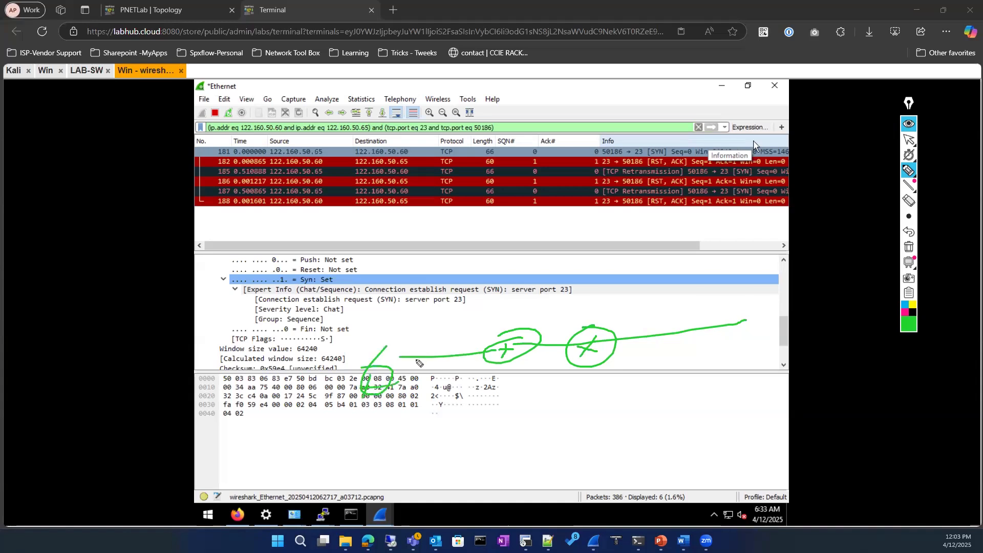
left_click_drag(646, 316, 647, 367)
mouse_move(361, 340)
left_mouse_down()
mouse_move(653, 303)
mouse_move(387, 450)
mouse_move(381, 336)
left_mouse_up()
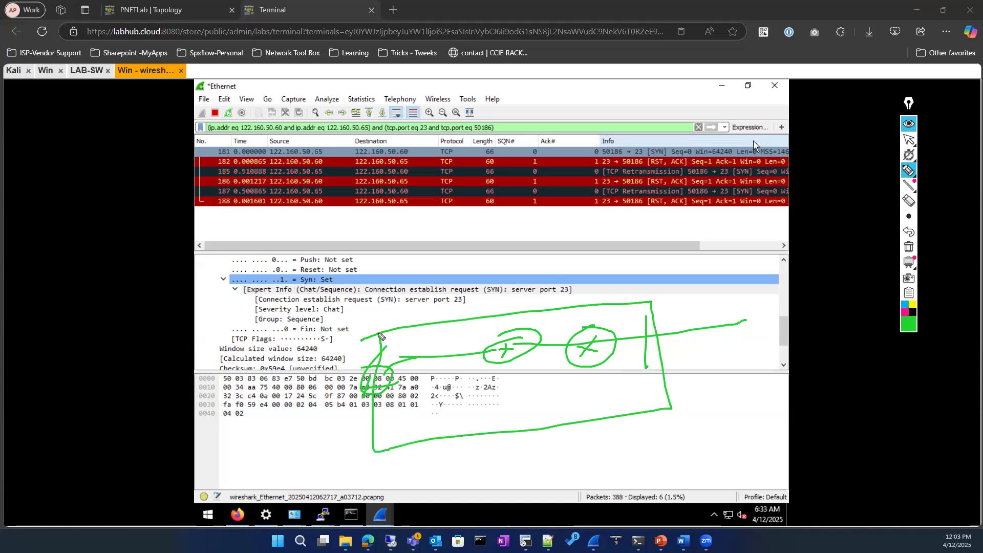
mouse_move(485, 410)
left_mouse_down()
mouse_move(519, 408)
mouse_move(510, 425)
left_mouse_up()
left_click(904, 312)
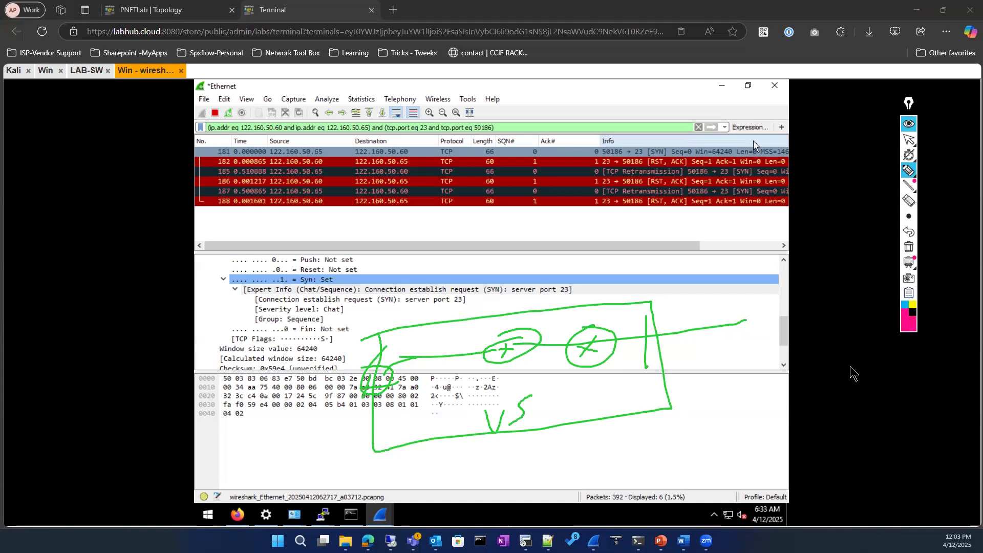
mouse_move(689, 404)
left_mouse_down()
mouse_move(685, 459)
mouse_move(763, 374)
mouse_move(737, 449)
mouse_move(671, 473)
left_mouse_up()
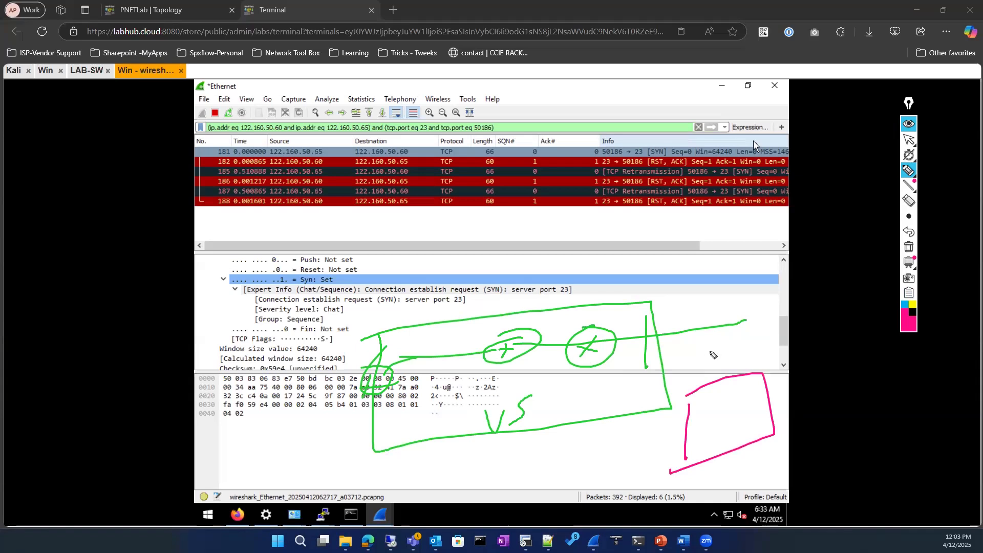
mouse_move(707, 354)
left_mouse_down()
mouse_move(691, 384)
mouse_move(711, 363)
left_mouse_up()
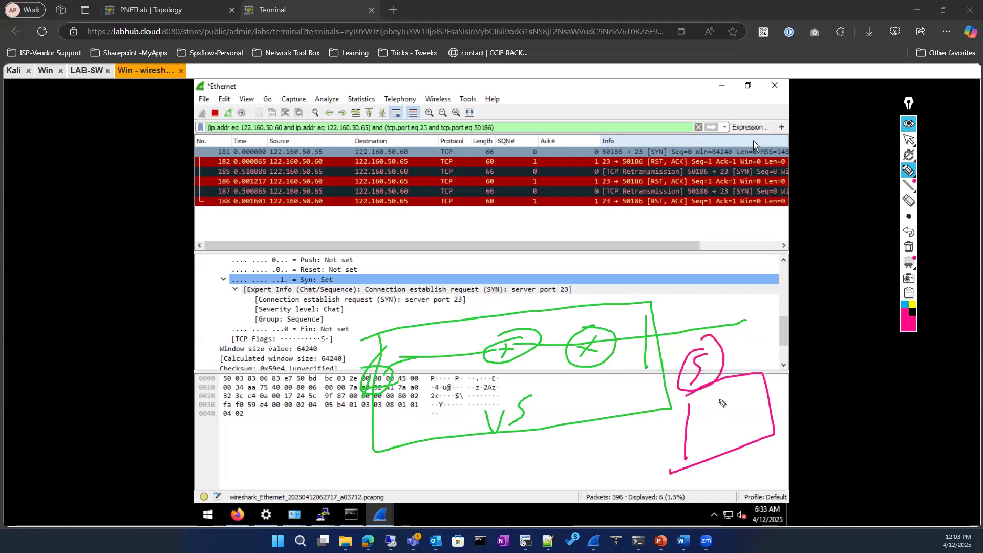
mouse_move(658, 293)
left_mouse_down()
mouse_move(612, 468)
mouse_move(588, 472)
left_mouse_up()
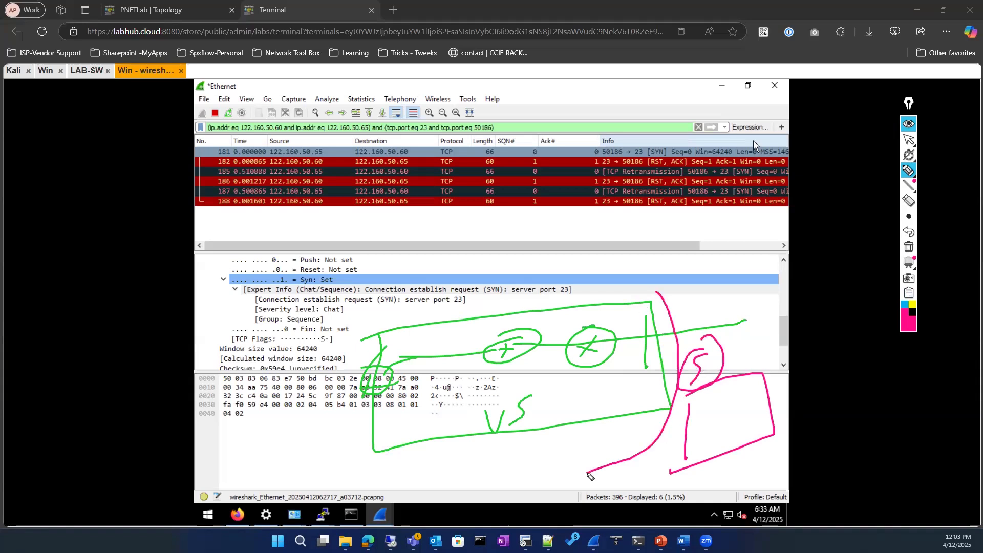
mouse_move(663, 304)
left_mouse_down()
mouse_move(462, 319)
mouse_move(614, 426)
left_mouse_up()
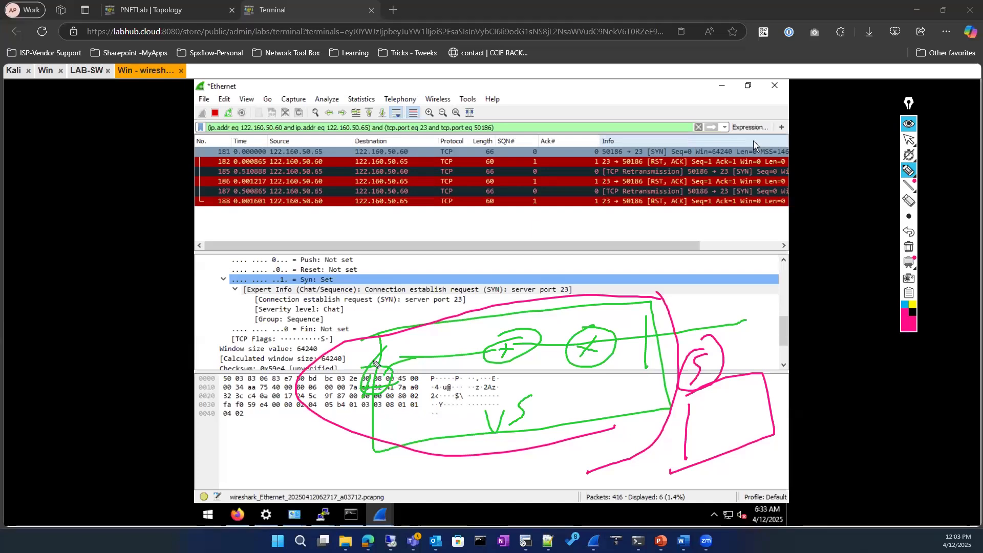
mouse_move(577, 315)
left_mouse_down()
mouse_move(588, 440)
mouse_move(388, 368)
left_mouse_up()
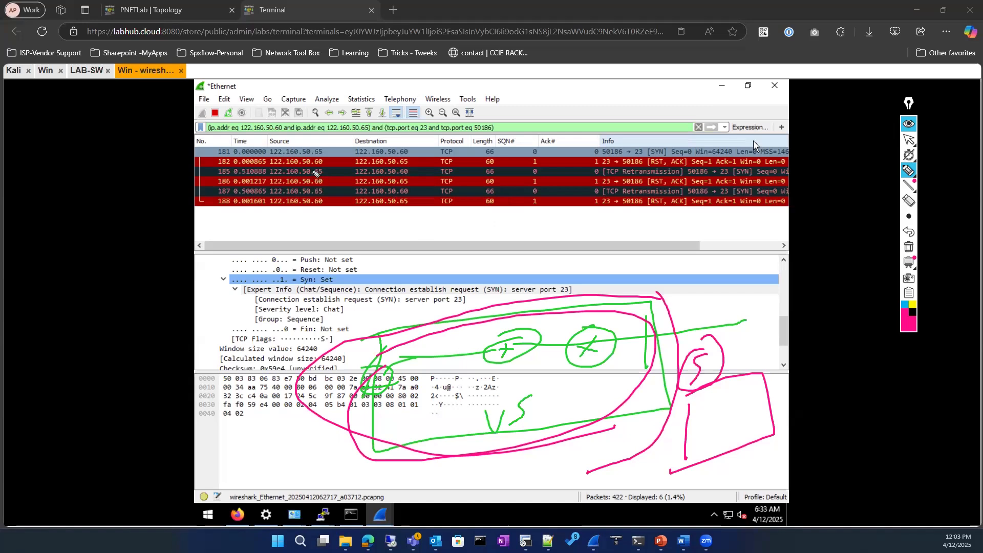
mouse_move(327, 162)
left_mouse_down()
mouse_move(296, 149)
mouse_move(265, 172)
mouse_move(319, 160)
left_mouse_up()
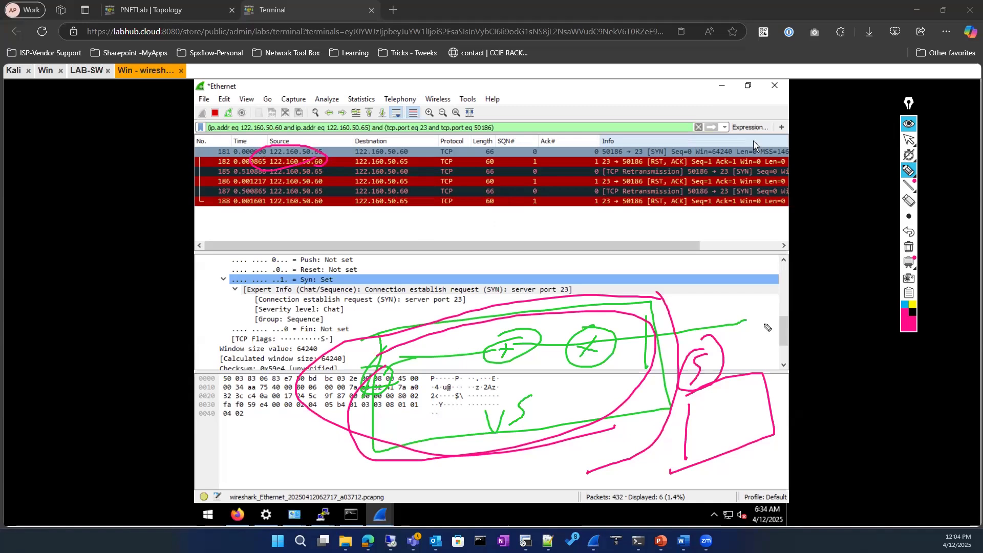
left_click(909, 254)
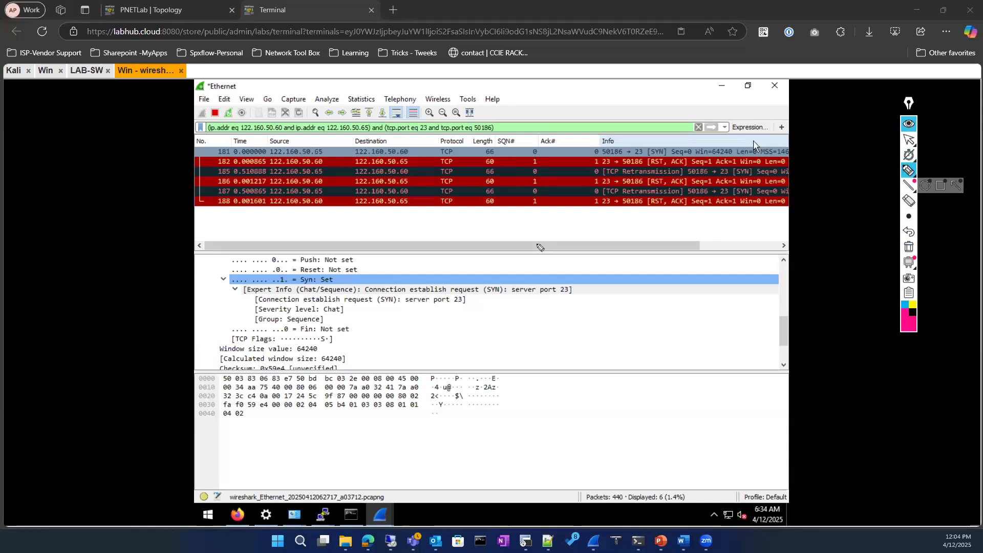
left_click(908, 139)
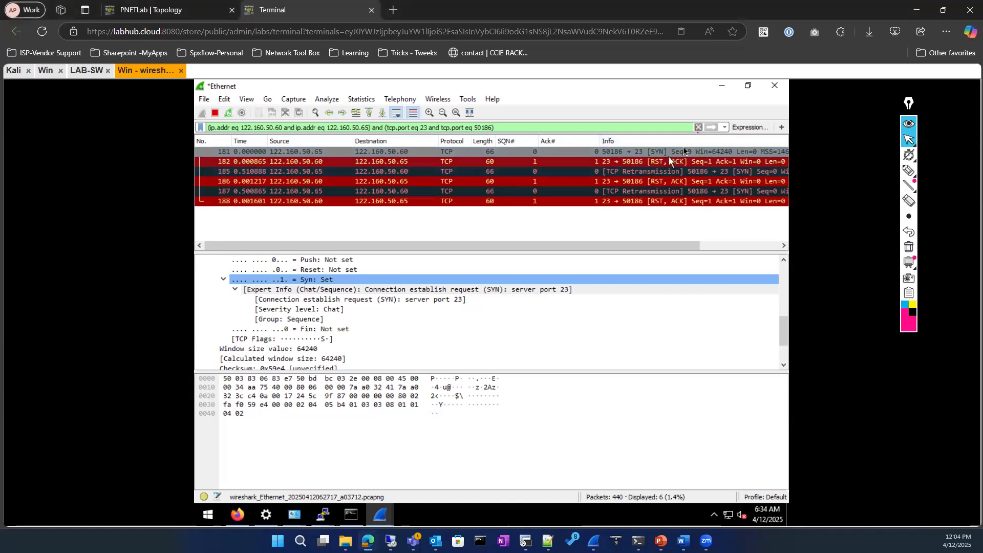
Clear Wireshark's display filter, then show the switch's current 'line vty 0 4' running-config section
left_click(698, 127)
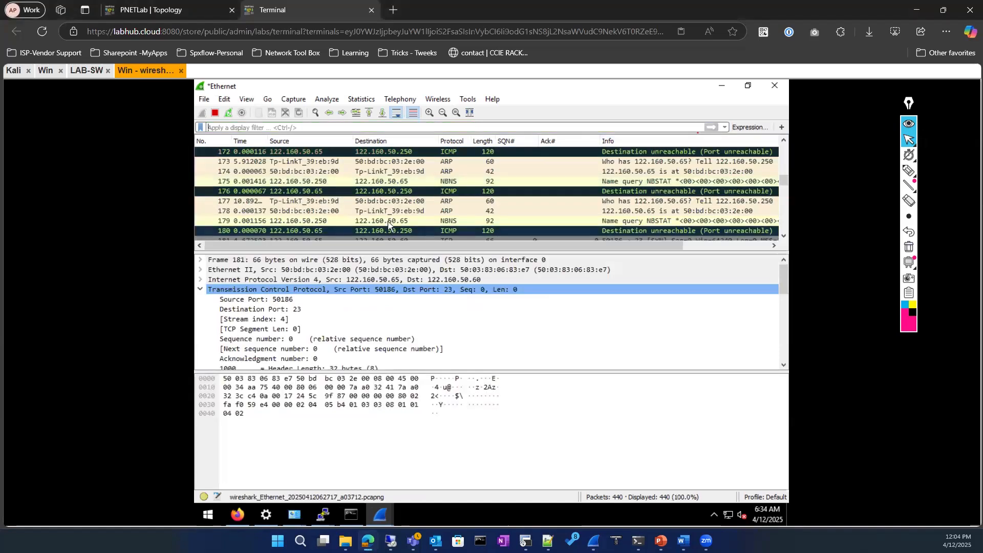
left_click(87, 70)
key("Return")
key("Return")
key("Return")
key("Return")
key("Return")
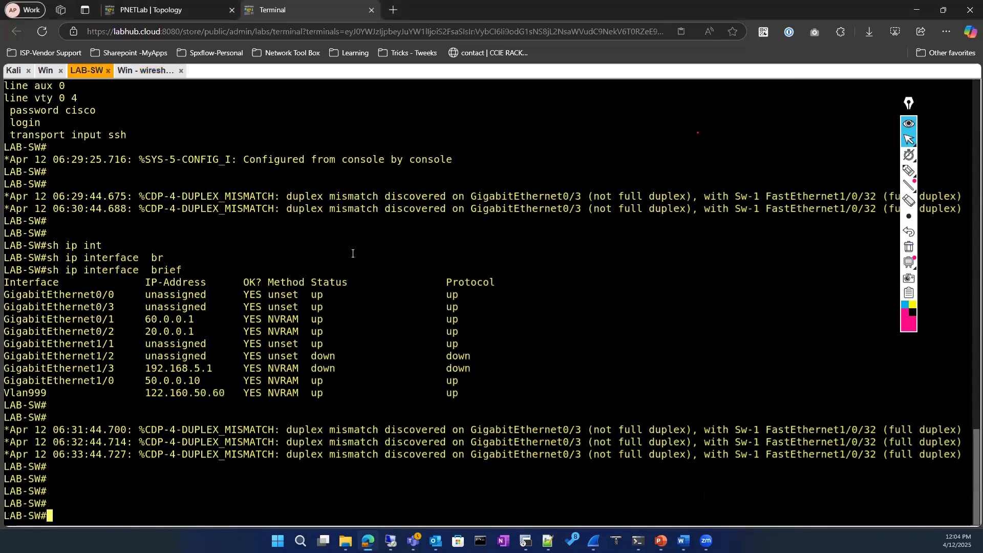
type("sho")
key("Tab")
type("run")
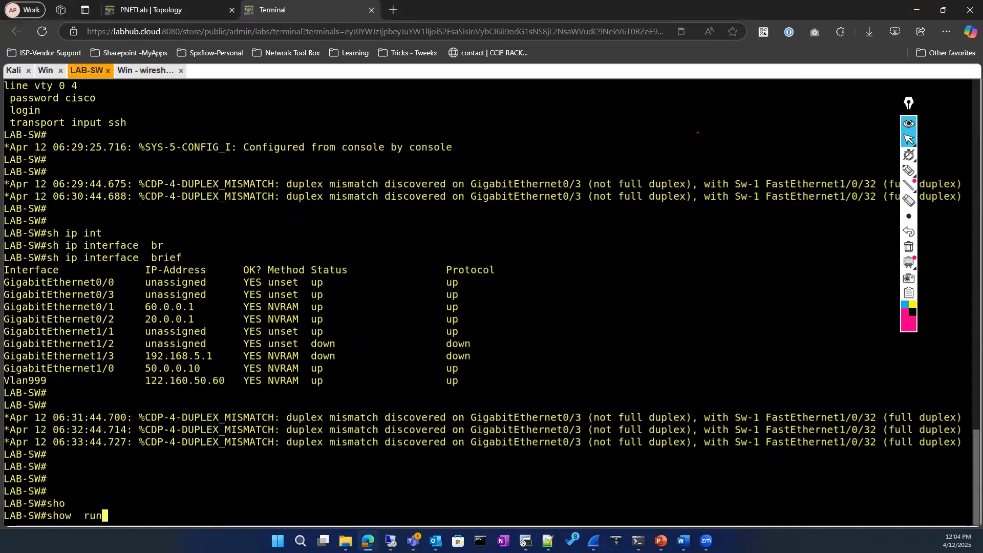
key("Tab")
type("| se")
key("Tab")
type("l")
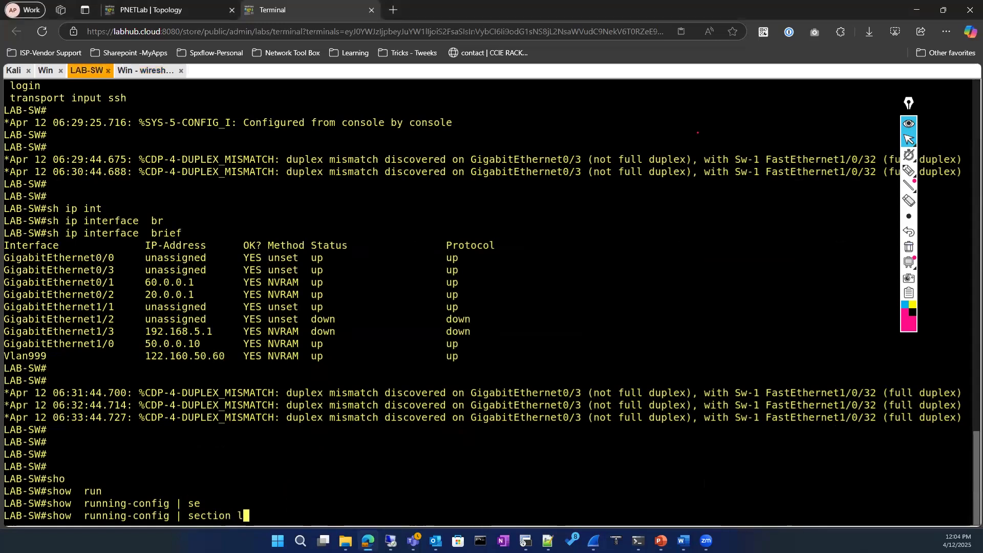
type("ine vty 0 4")
key("Return")
Enter configure terminal mode and open configuration for line vty 0 4
type("conf")
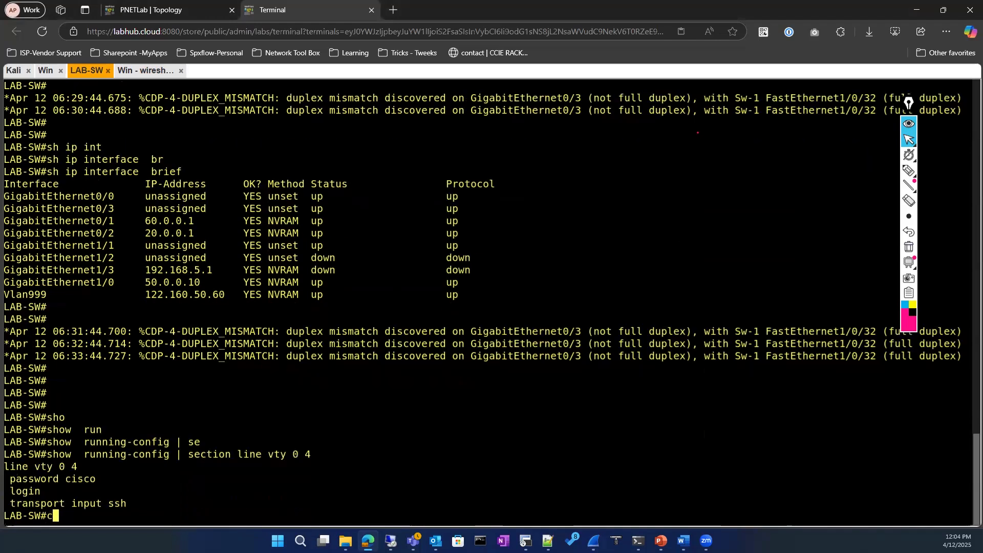
key("Tab")
key("Return")
key("Return")
type("lin")
key("Tab")
type("vt")
key("Tab")
type("0 4")
key("Return")
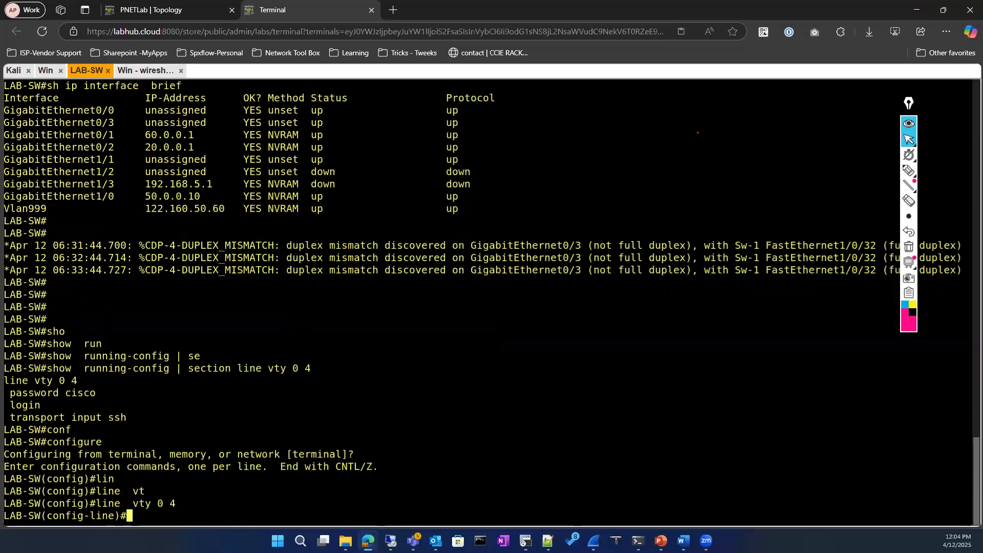
key("Return")
Apply 'transport input telnet' to the VTY lines, then exit twice to the LAB-SW# prompt
type("tra")
key("Tab")
type("in")
key("Tab")
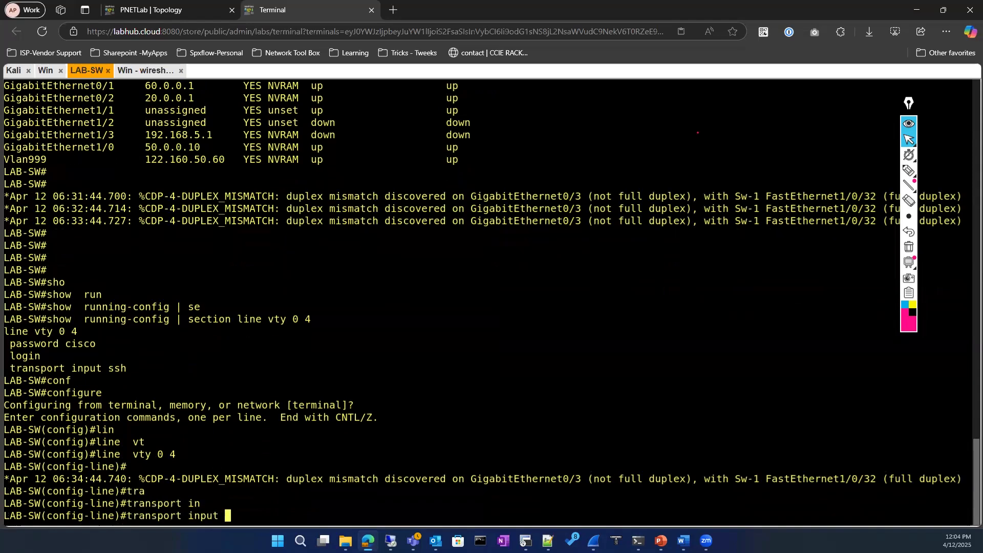
type("te")
key("Tab")
key("Return")
key("Return")
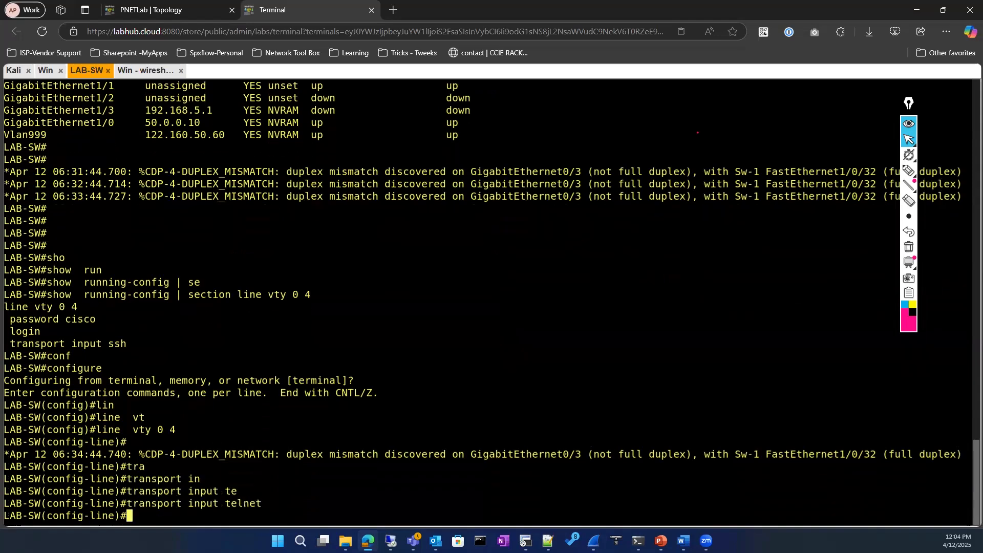
type("exit")
key("Return")
type("exit")
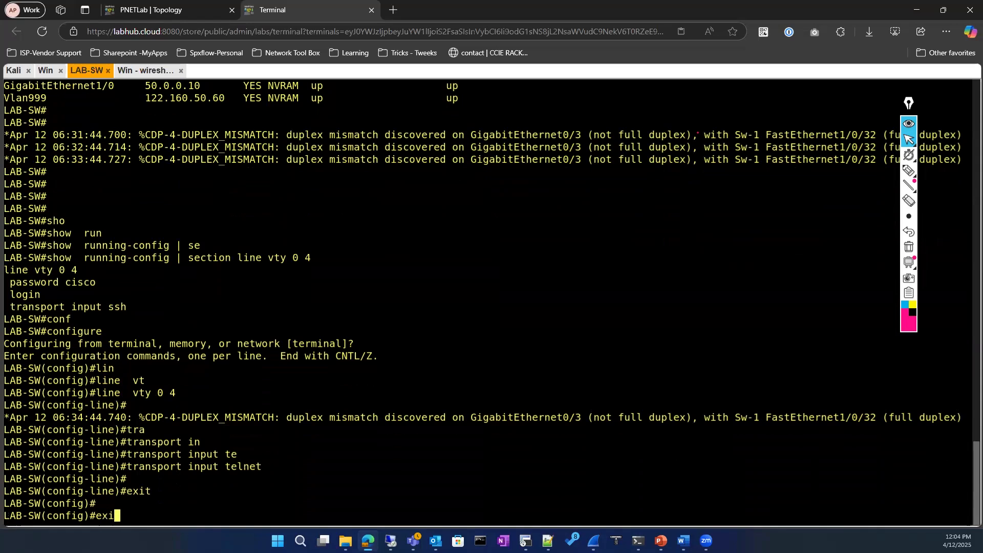
key("Return")
key("Return")
key("Return")
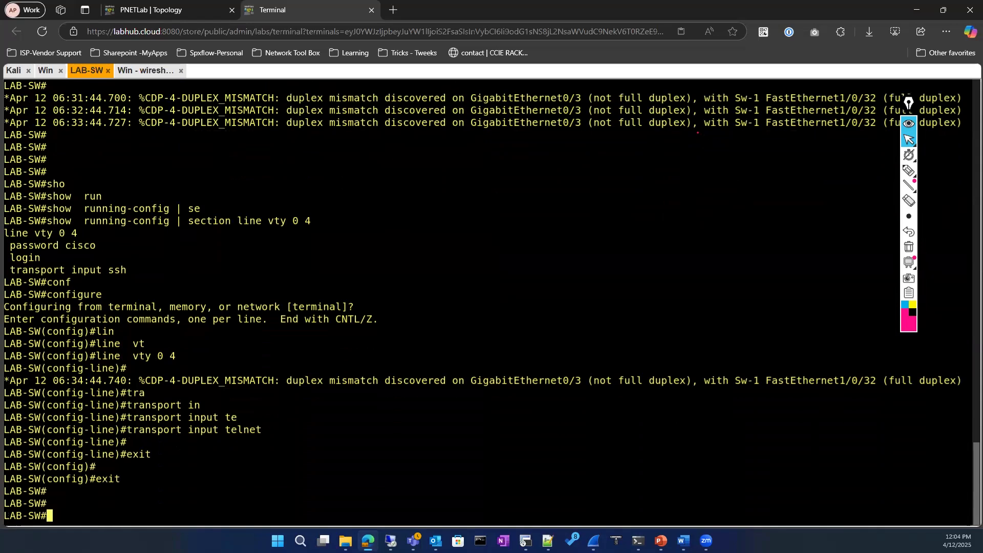
On the Windows machine, quit Wireshark without saving the captured packets
left_click(146, 71)
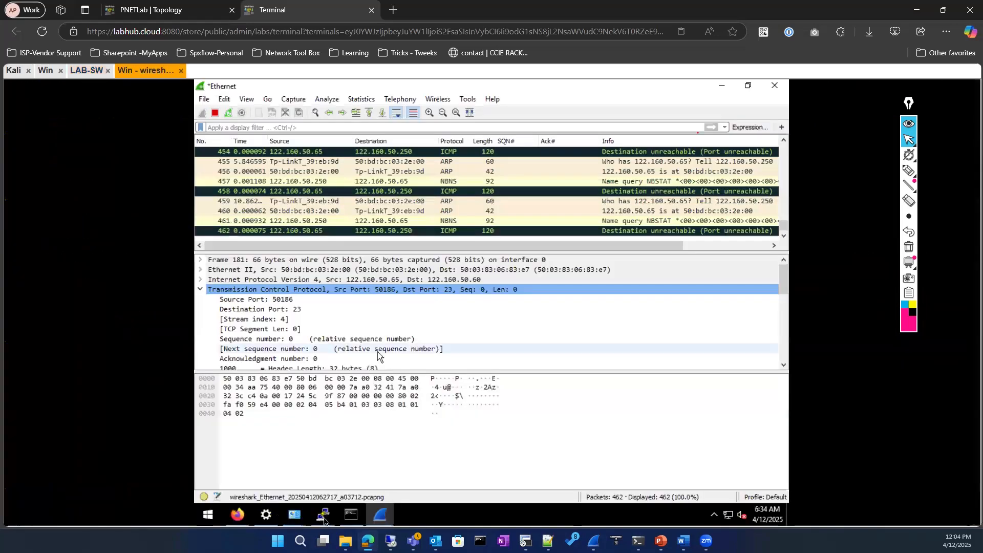
left_click(774, 87)
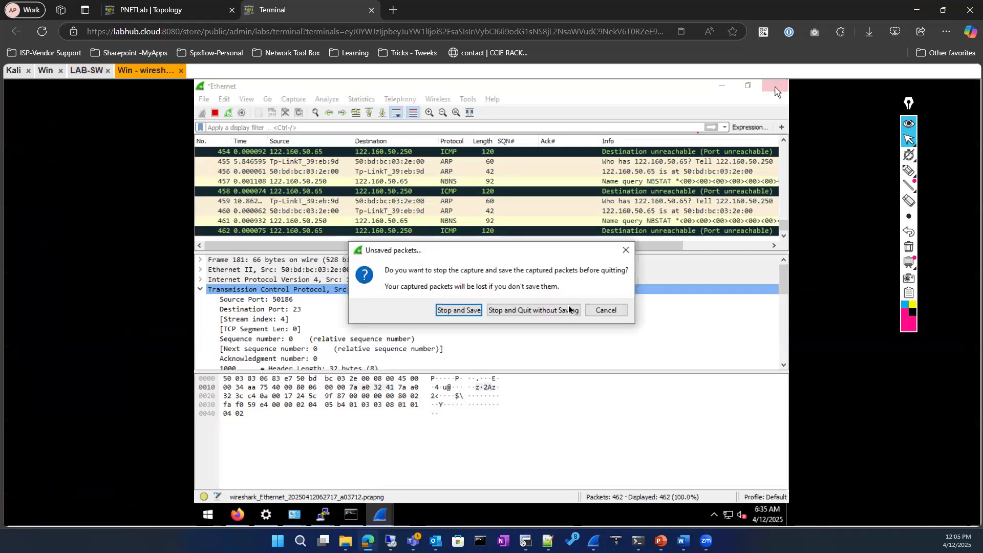
left_click(563, 310)
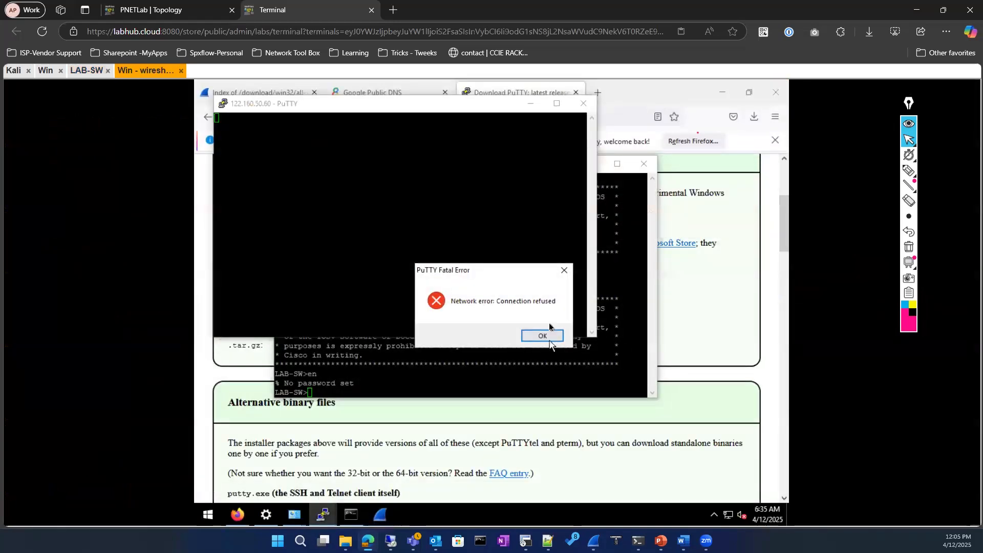
Dismiss the connection-refused error, close both PuTTY windows, and return to the switch console
left_click(551, 336)
left_click(583, 104)
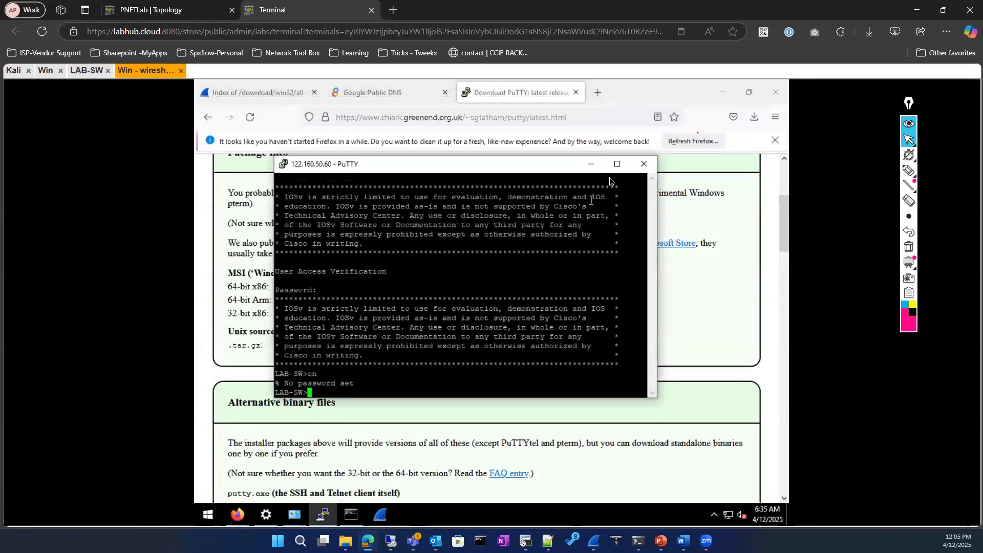
left_click(643, 164)
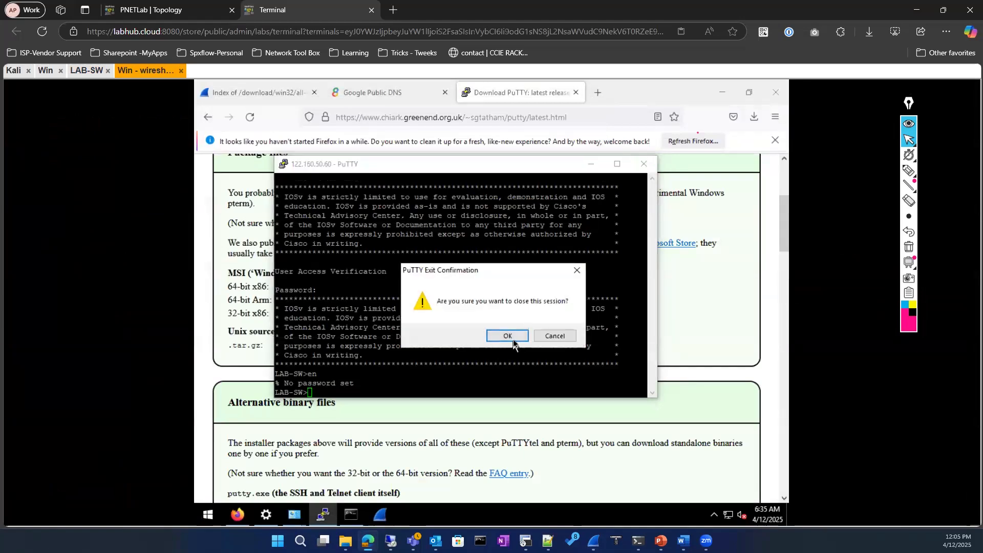
left_click(515, 335)
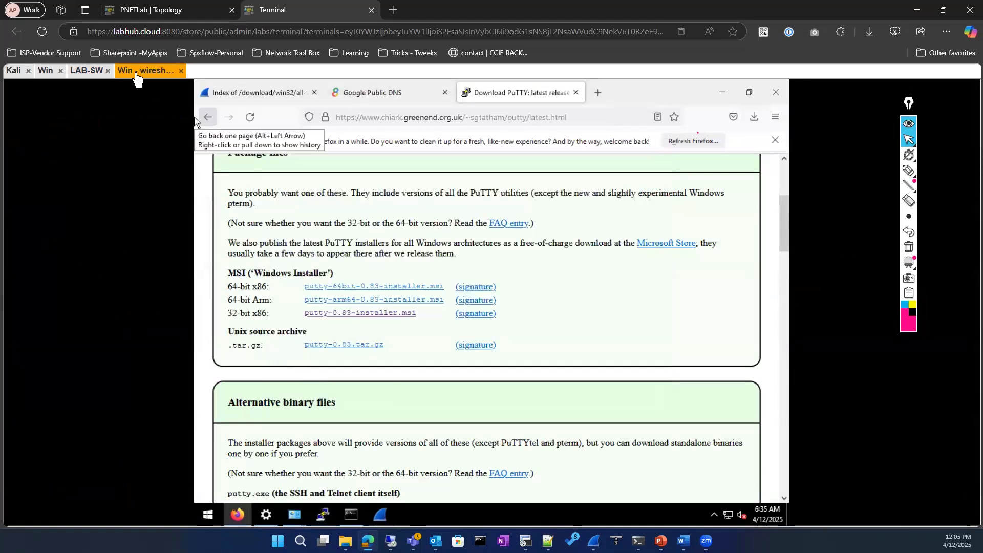
left_click(77, 74)
List the switch's local user accounts with 'show running-config | section user'
key("Return")
key("Return")
key("Return")
key("Return")
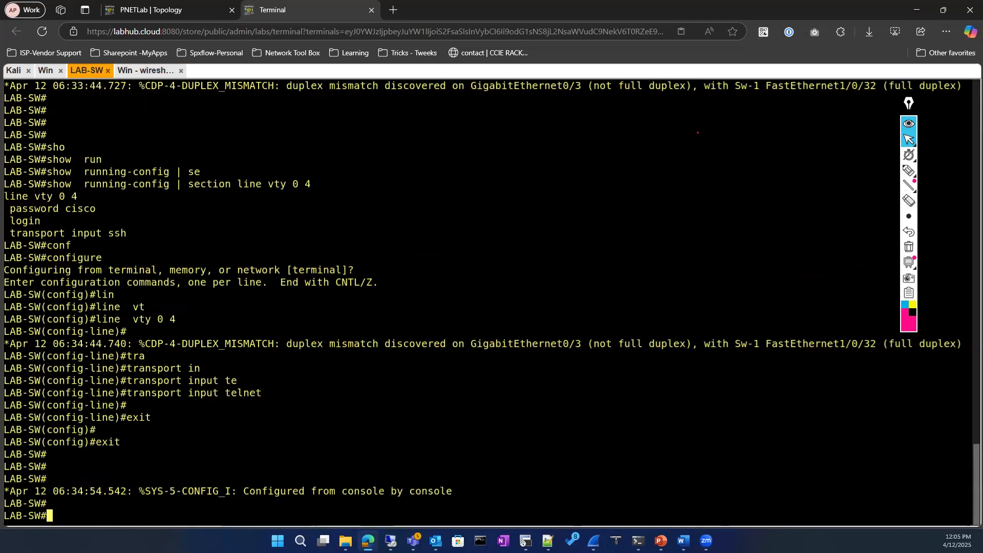
type("sho")
key("Tab")
type("run")
key("Tab")
type("| se")
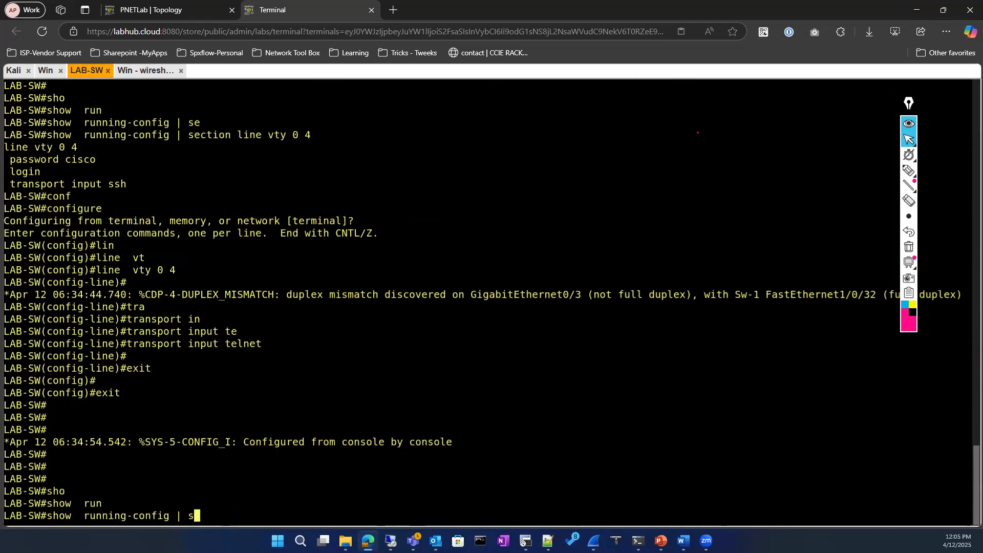
key("Tab")
type("user")
key("Return")
Enter configure terminal mode and open configuration for line vty 0 4
type("com")
key("BackSpace")
key("BackSpace")
key("BackSpace")
type("cof")
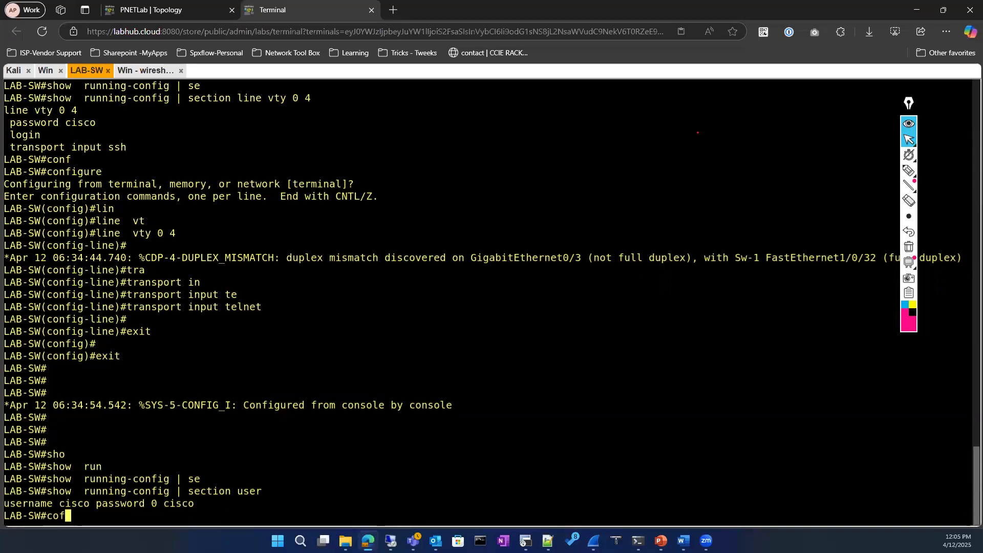
key("BackSpace")
key("BackSpace")
type("onf")
key("Tab")
key("Return")
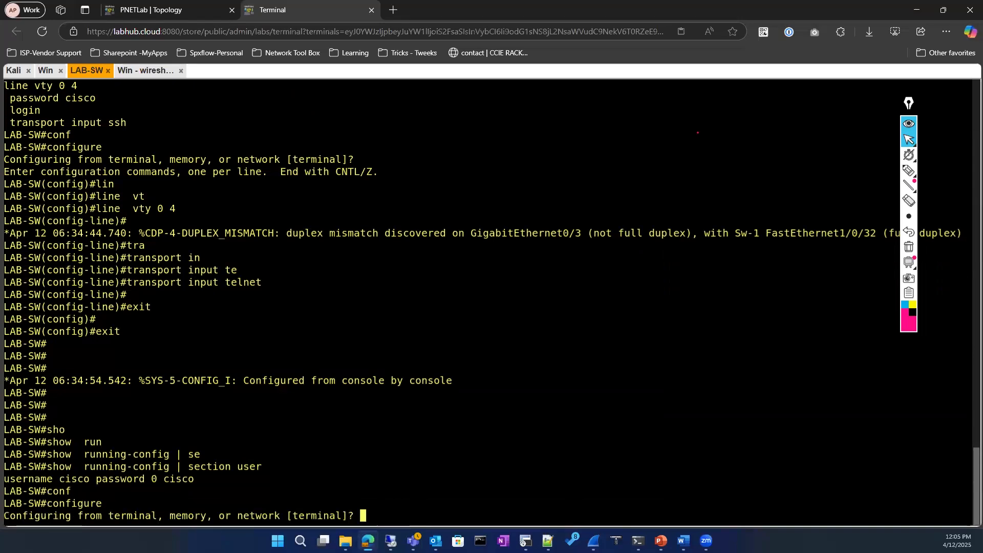
key("Return")
type("lin")
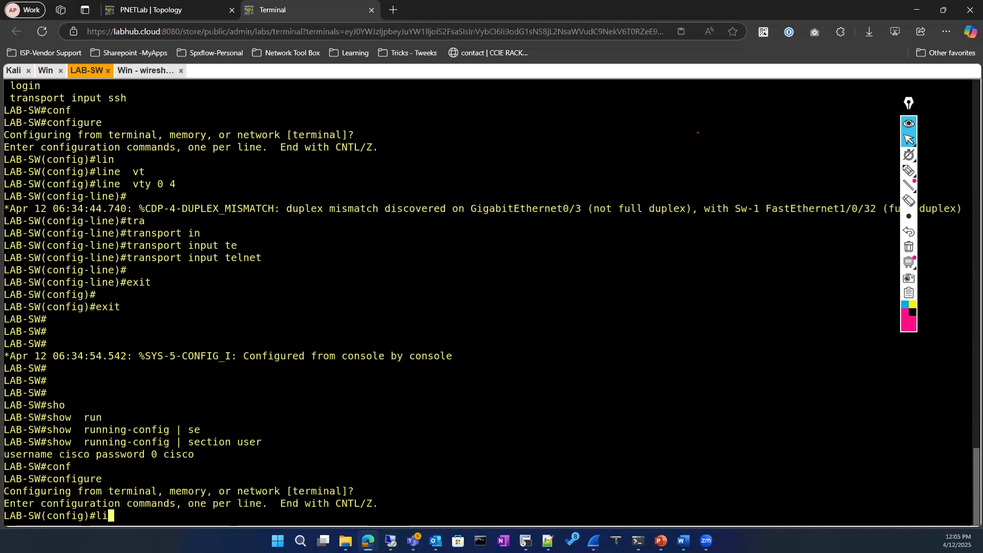
key("Tab")
type("vt")
key("Tab")
type("0 4")
key("Return")
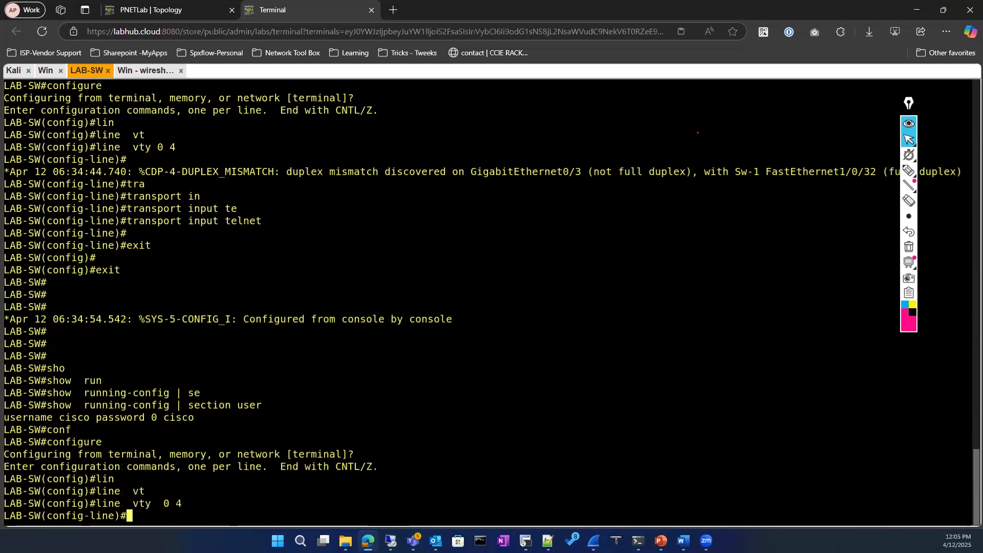
Set a login password on the VTY lines and exit back to the LAB-SW# prompt
type("pas")
key("Tab")
type("cisco")
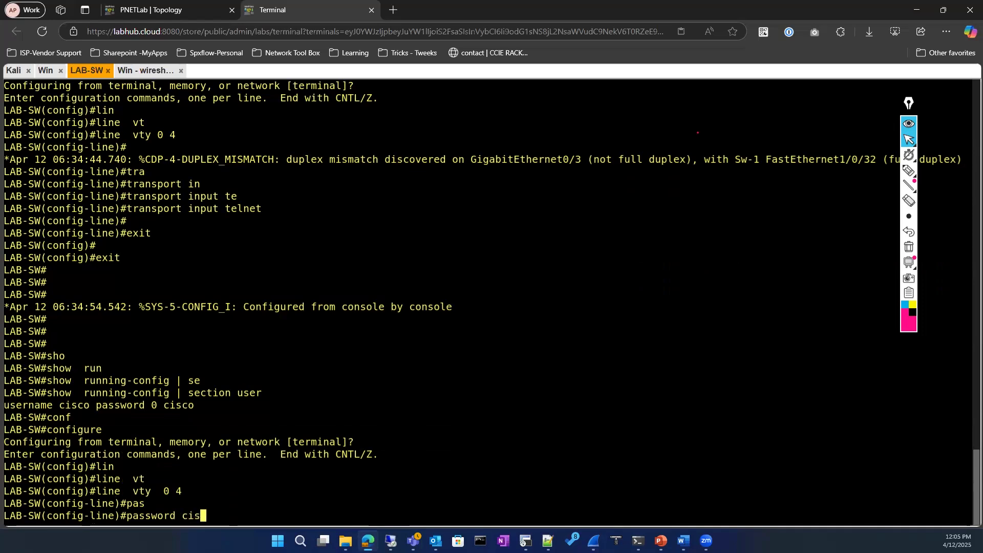
key("Return")
type("exit")
key("Return")
type("exit")
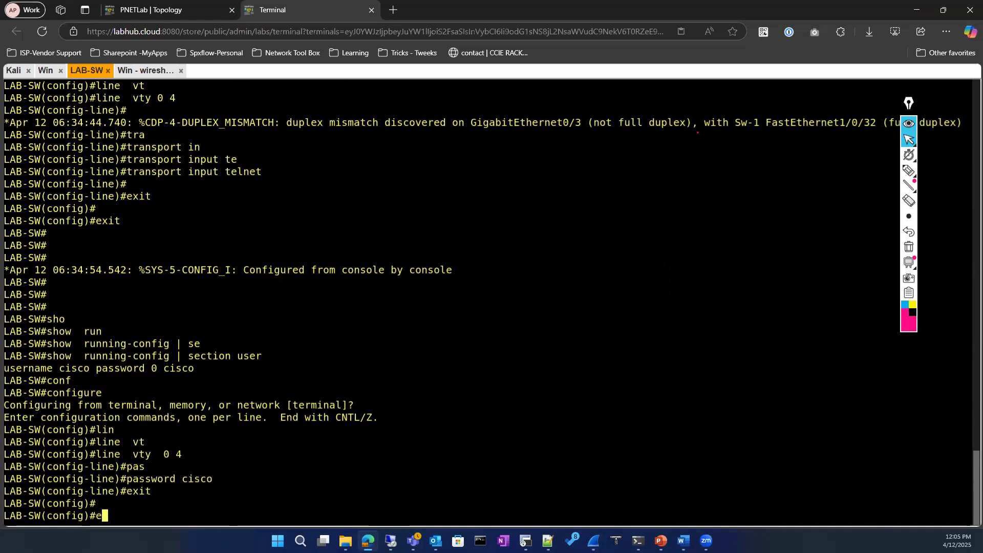
key("Return")
left_click(148, 70)
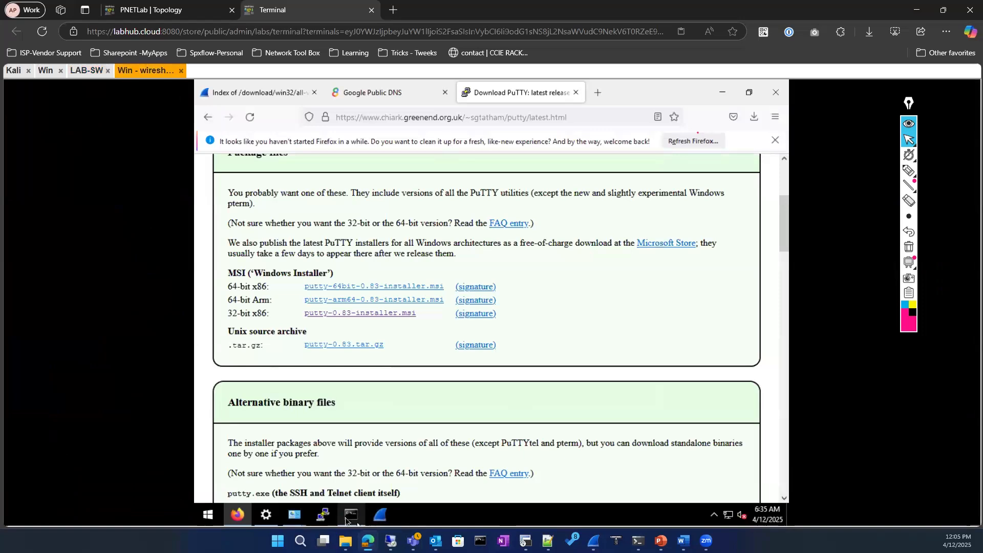
Prepare a PuTTY Telnet connection to 122.160.50.60 on port 23, then bring Wireshark forward
left_click(325, 515)
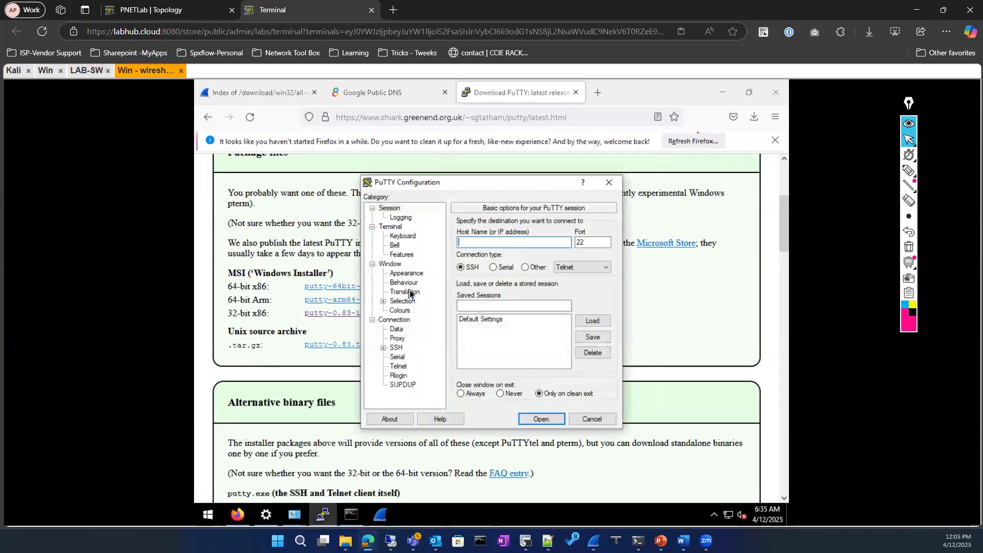
left_click(525, 267)
type("122.160.50.60")
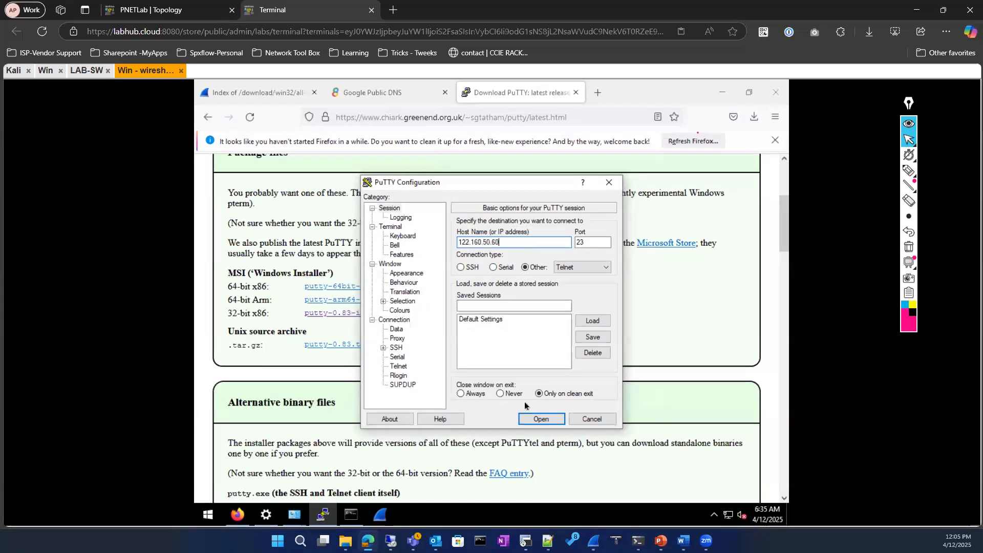
left_click(379, 516)
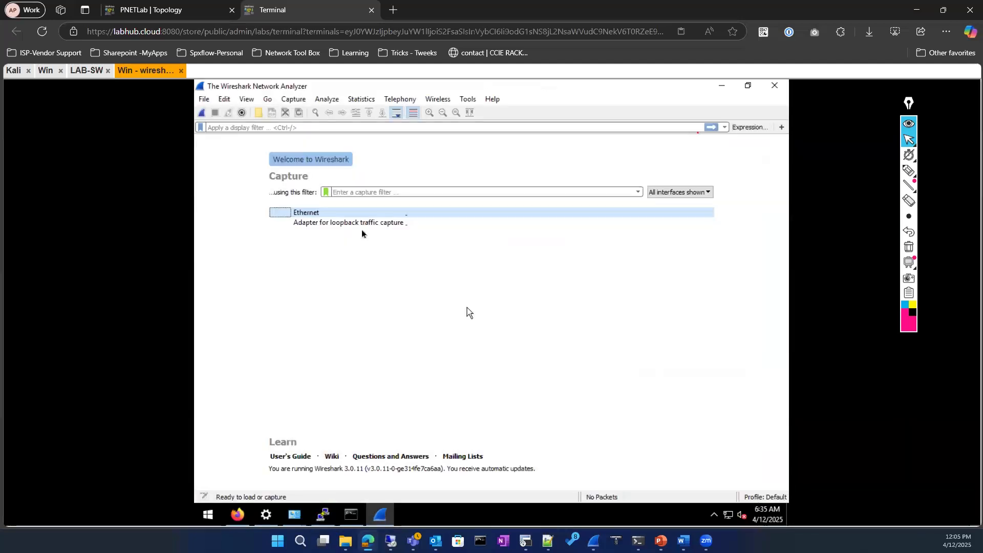
Start capturing on Ethernet and open the PuTTY Telnet session to the switch
left_click(351, 213)
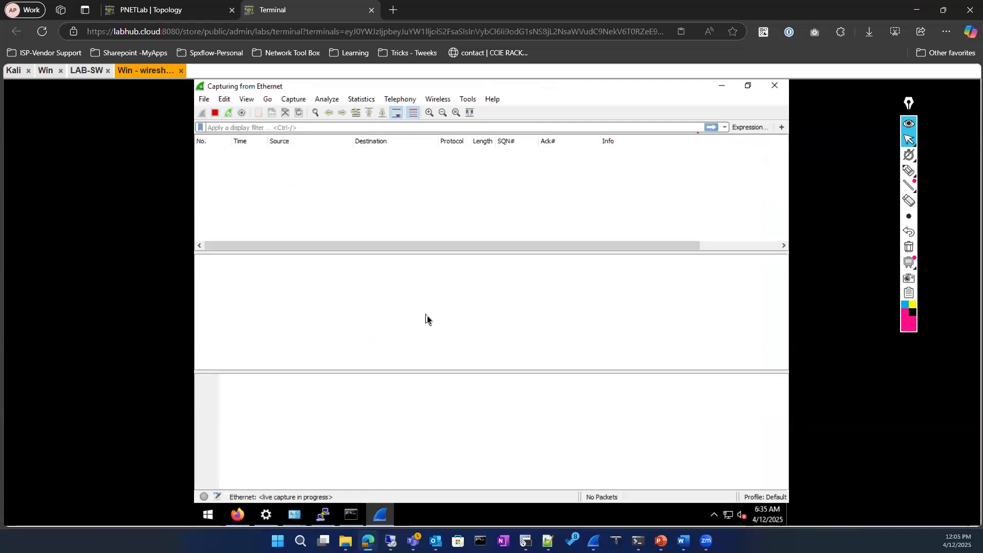
left_click(323, 515)
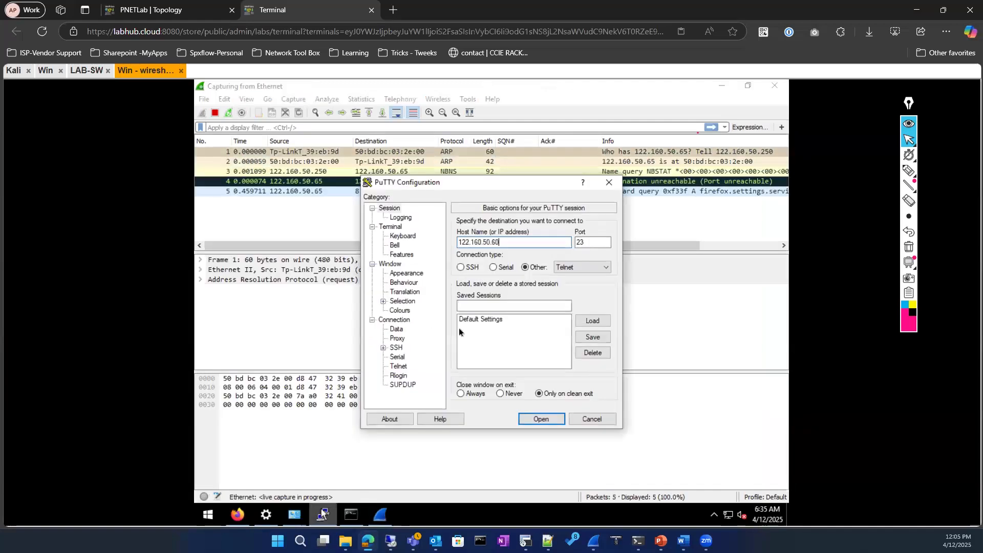
left_click(535, 419)
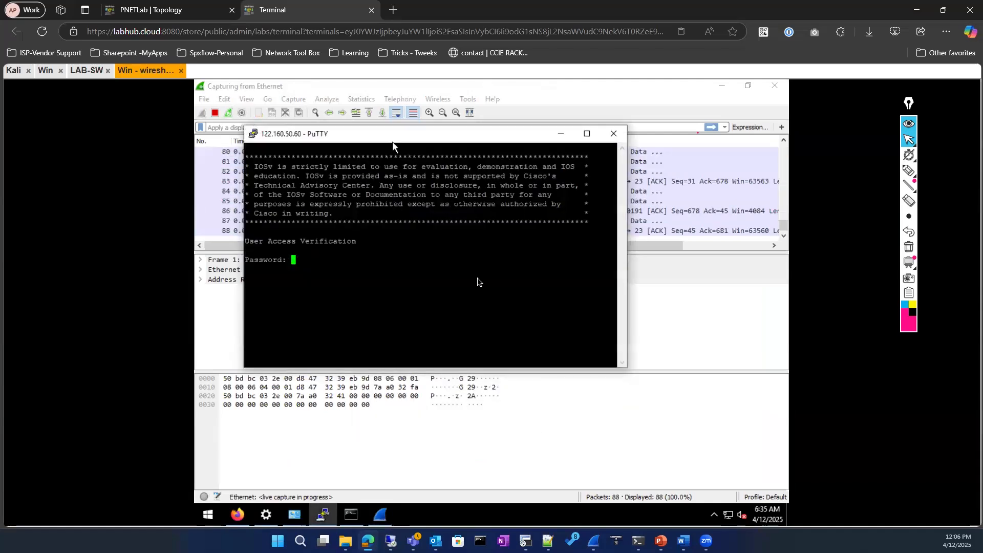
left_click_drag(392, 142, 477, 278)
Log in with the VTY password and try the 'en' command on the switch
type("cisco")
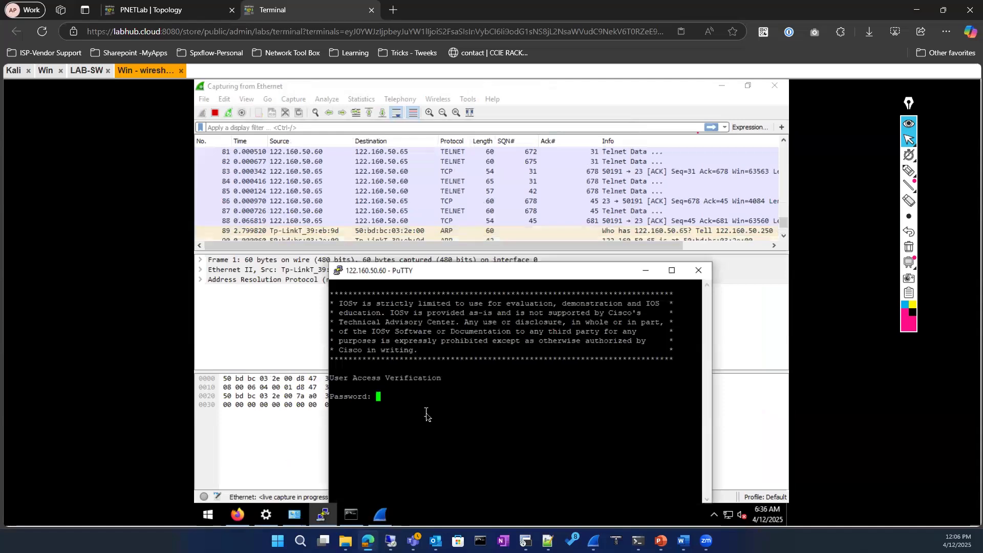
key("Return")
type("en")
key("Return")
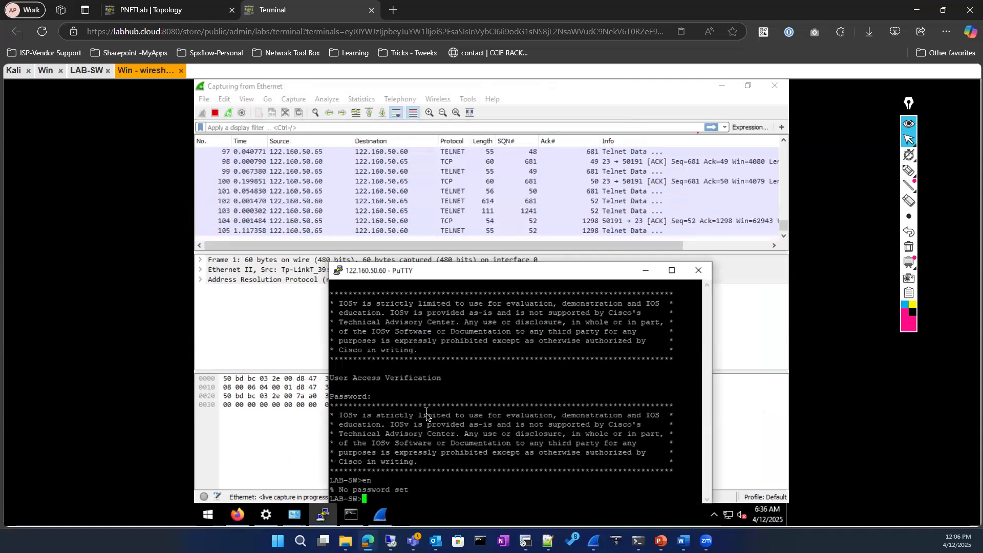
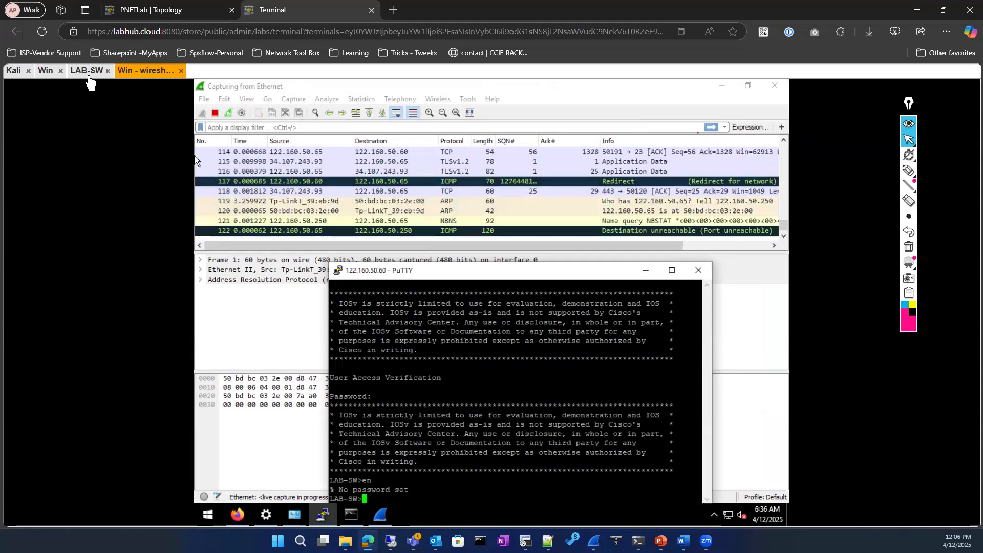
Return to the LAB-SW switch console and refresh the prompt
left_click(87, 71)
key("Return")
key("Return")
key("Return")
key("Return")
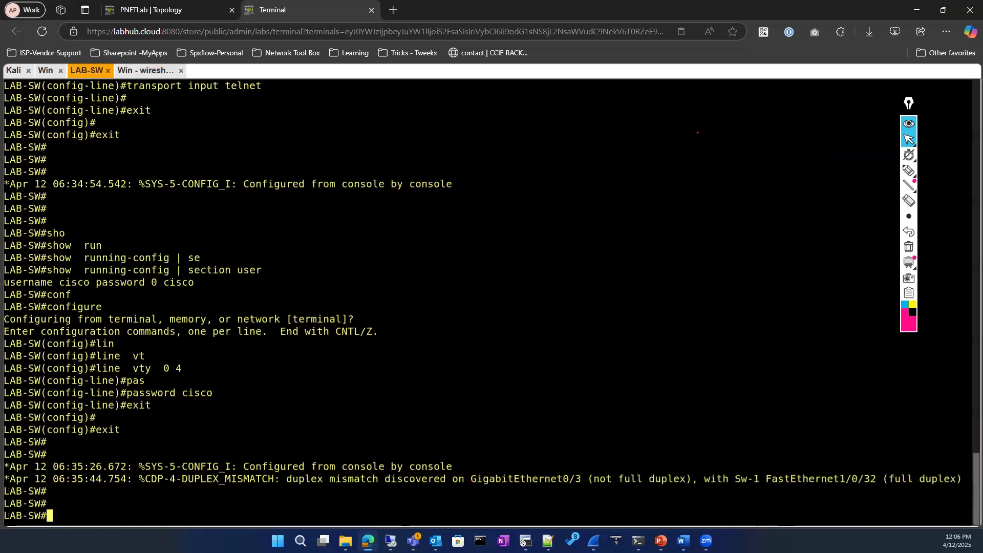
Show the line sections of the running config with show running-config | section line
type("sho")
key("Tab")
type("run")
key("Tab")
type("| se")
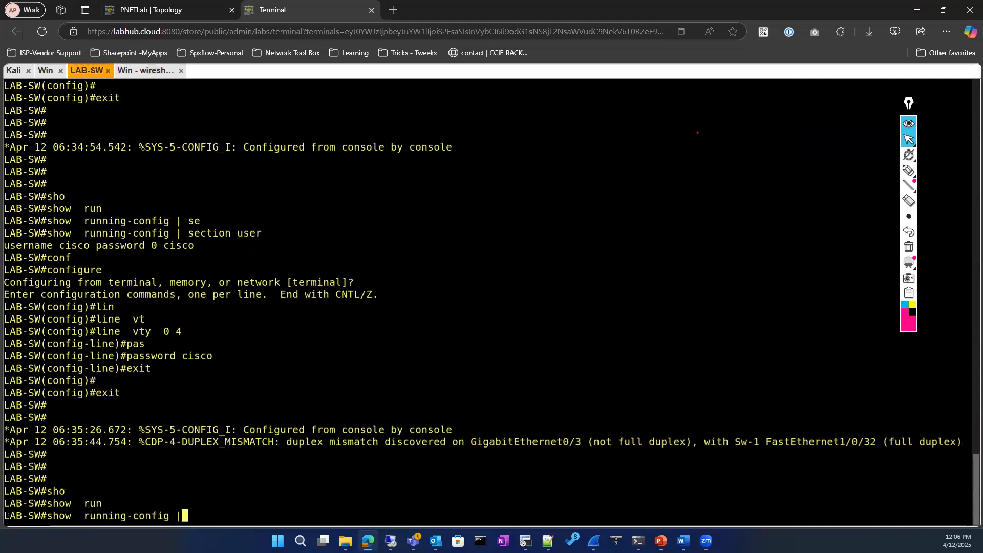
key("Tab")
type("lin")
key("Tab")
type("e")
key("Tab")
type("vty")
key("Tab")
key("BackSpace")
key("BackSpace")
key("BackSpace")
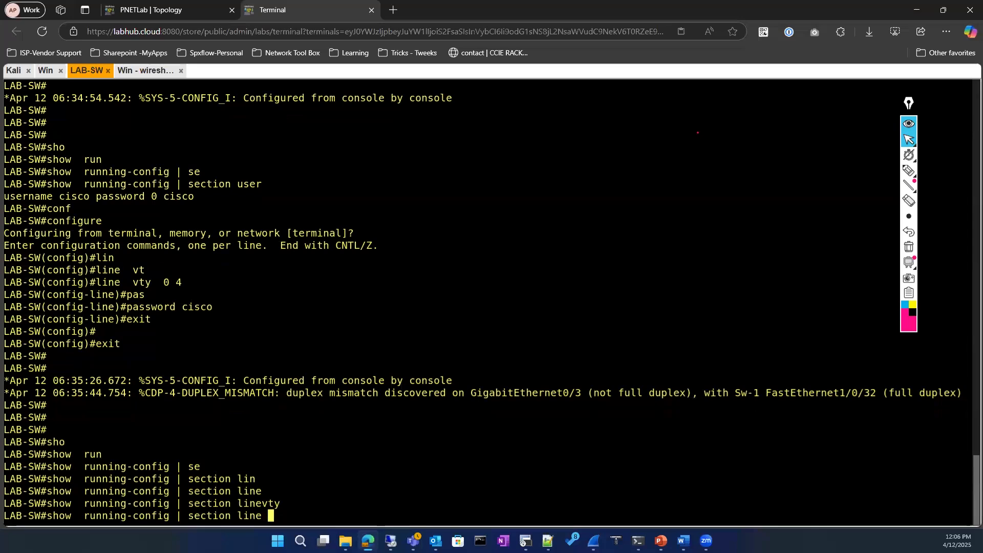
key("Return")
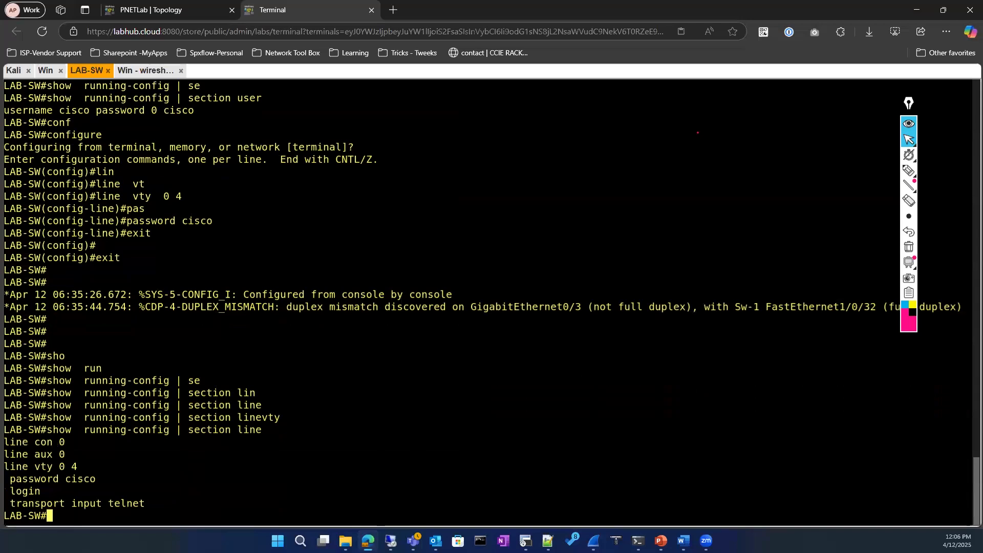
Enter global configuration and start configuring line vty 0 4
type("conf")
key("Tab")
key("Return")
key("Return")
type("lin")
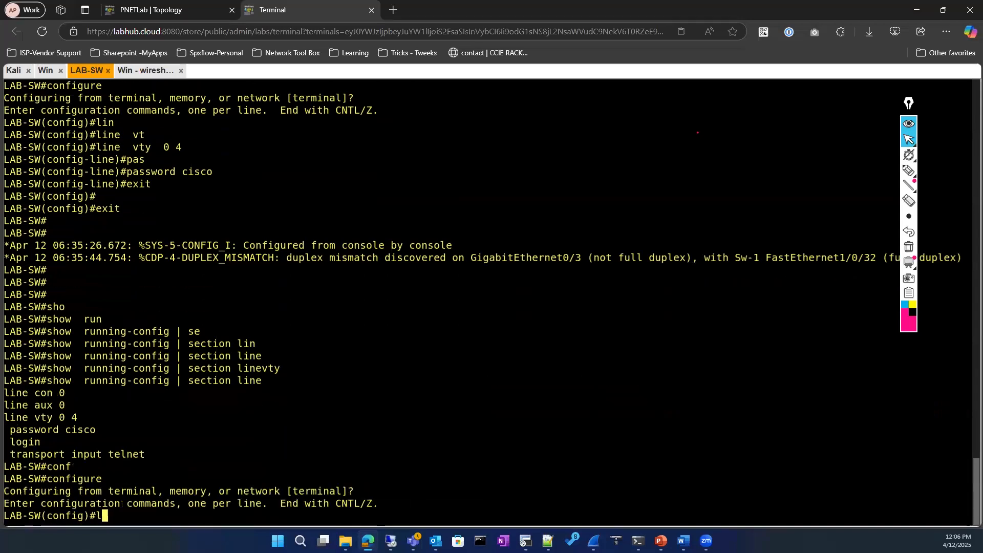
key("Tab")
type("vt")
key("Tab")
type("0 4")
key("Return")
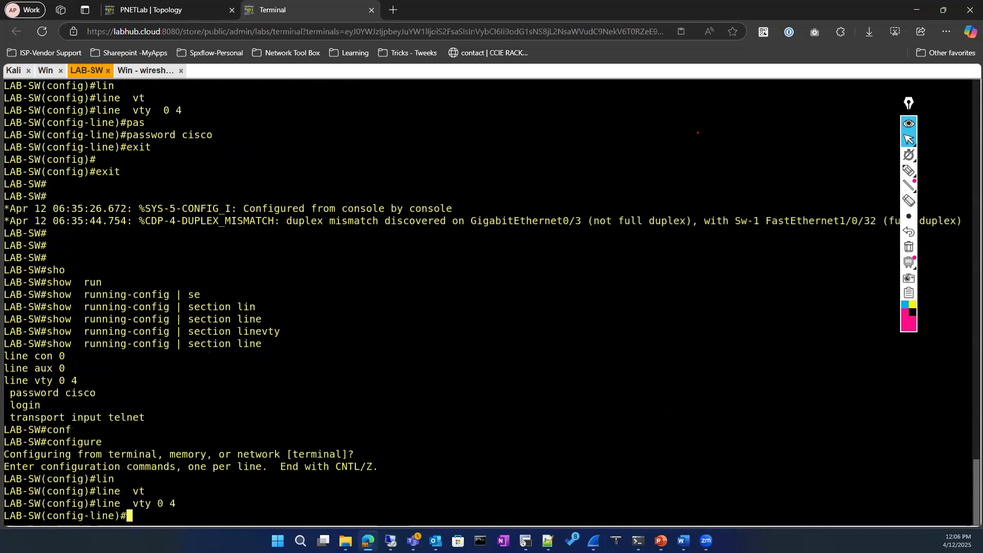
Apply login local to the VTY lines, exit configuration mode, and go to the Wireshark desktop
type("log")
key("Tab")
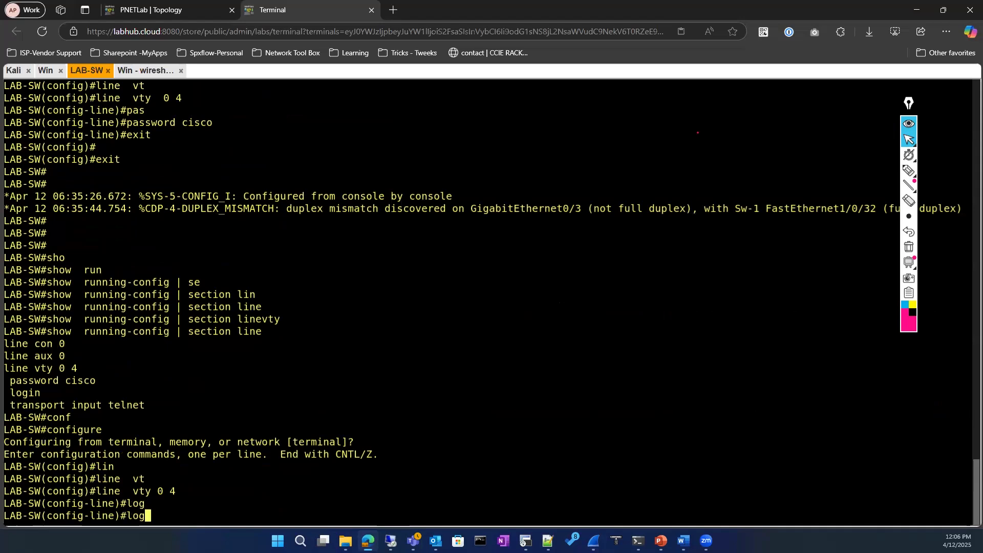
type("in")
key("Tab")
type("?")
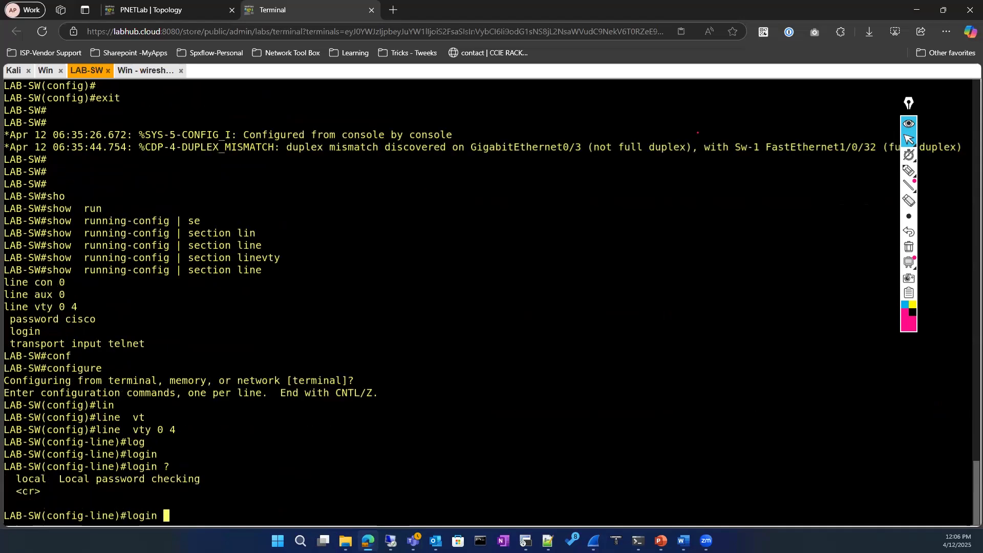
type("loc")
key("Tab")
type("?")
key("Return")
key("Return")
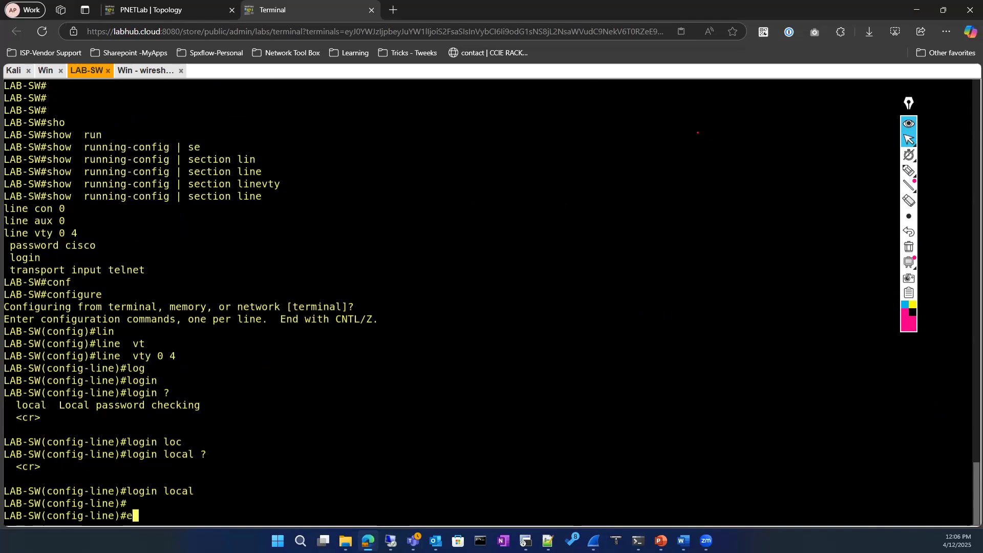
type("exit")
key("Return")
key("Return")
type("exit")
key("Return")
left_click(134, 71)
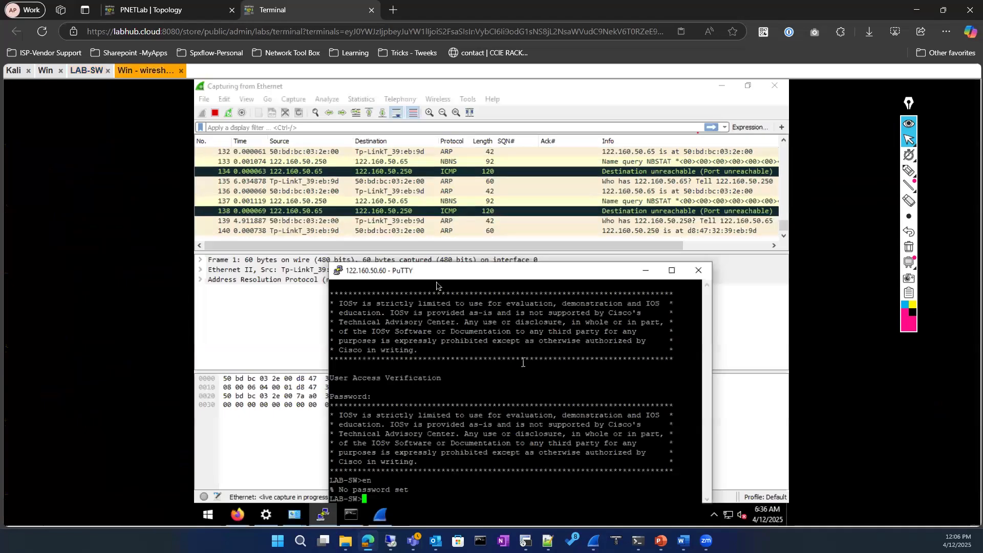
Open a new PuTTY Telnet session to 122.160.50.60
right_click(425, 271)
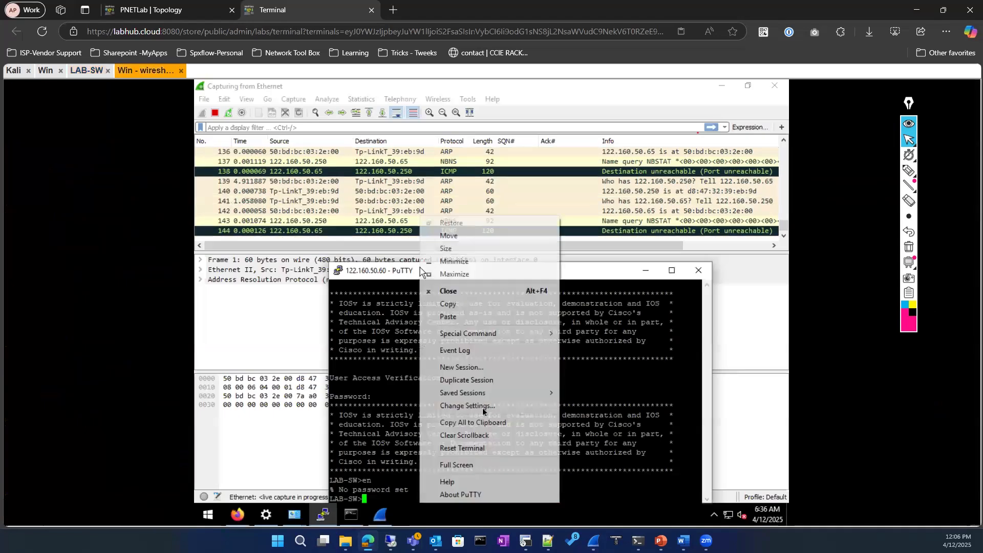
left_click(471, 368)
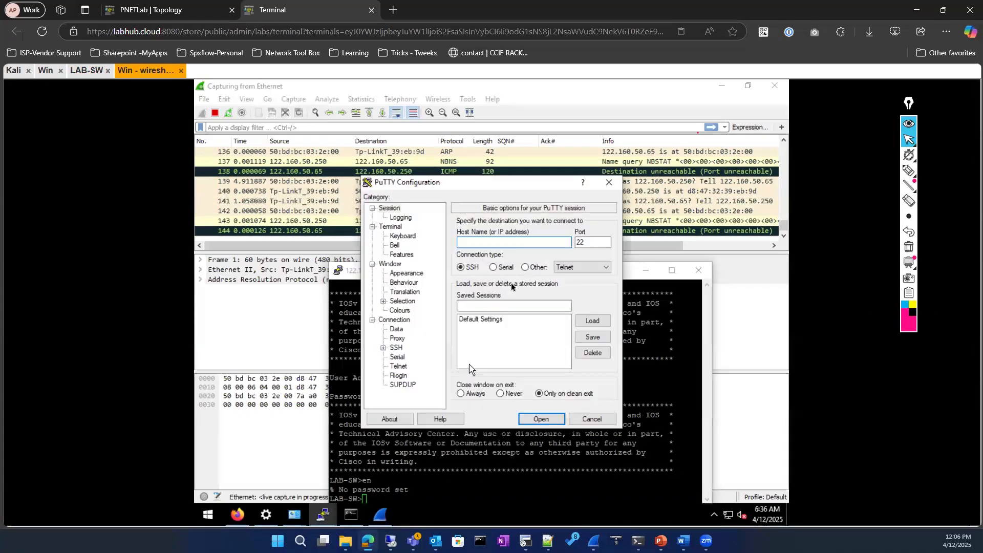
left_click(522, 244)
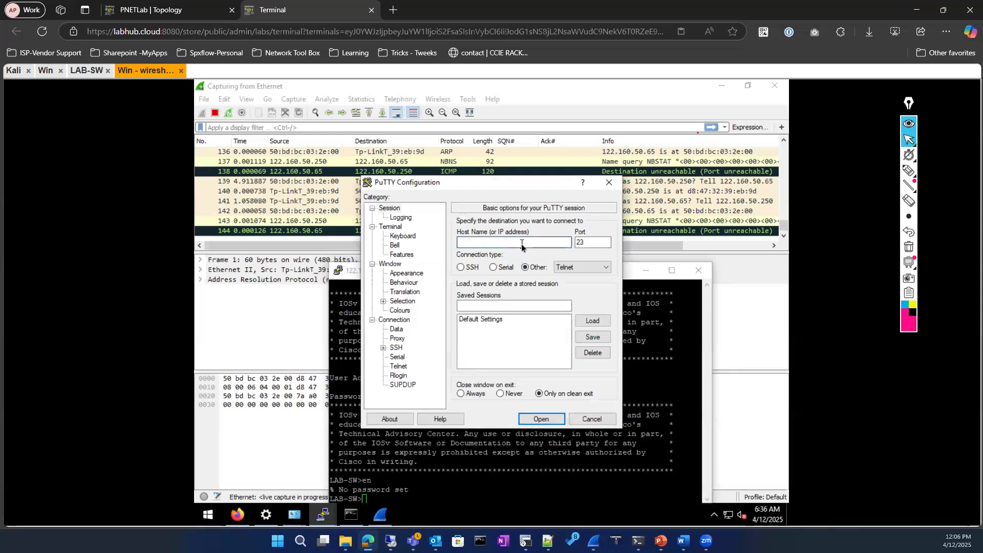
type("122.1")
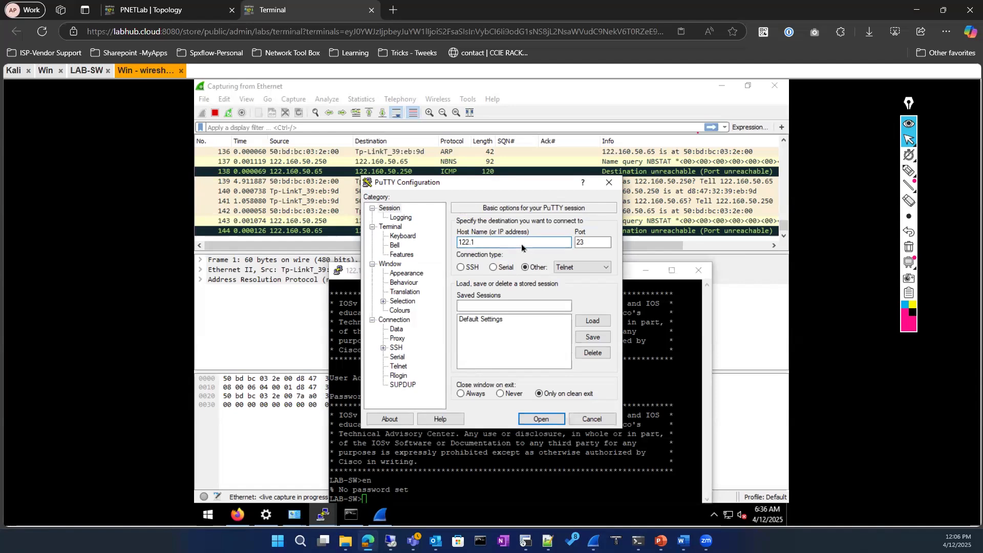
type("60.50.60")
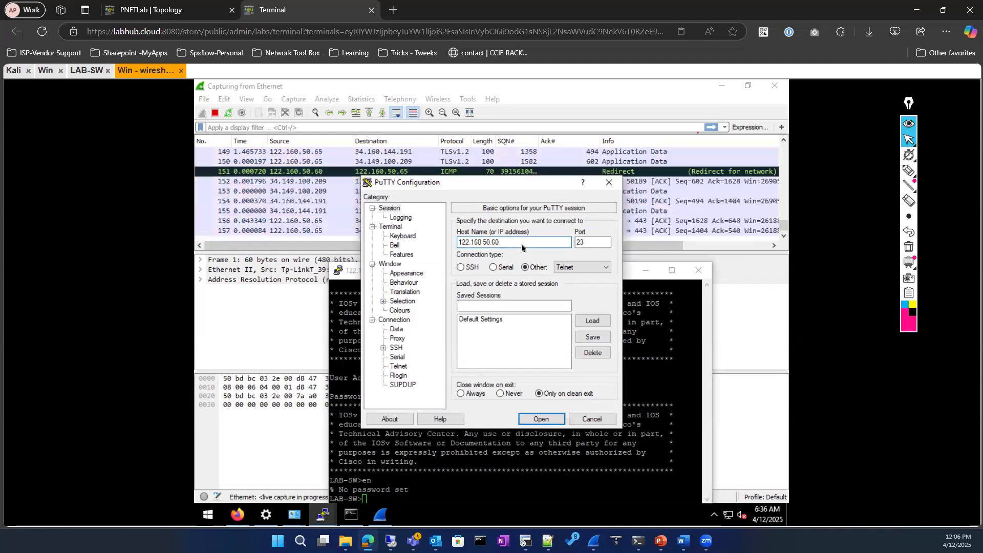
key("Return")
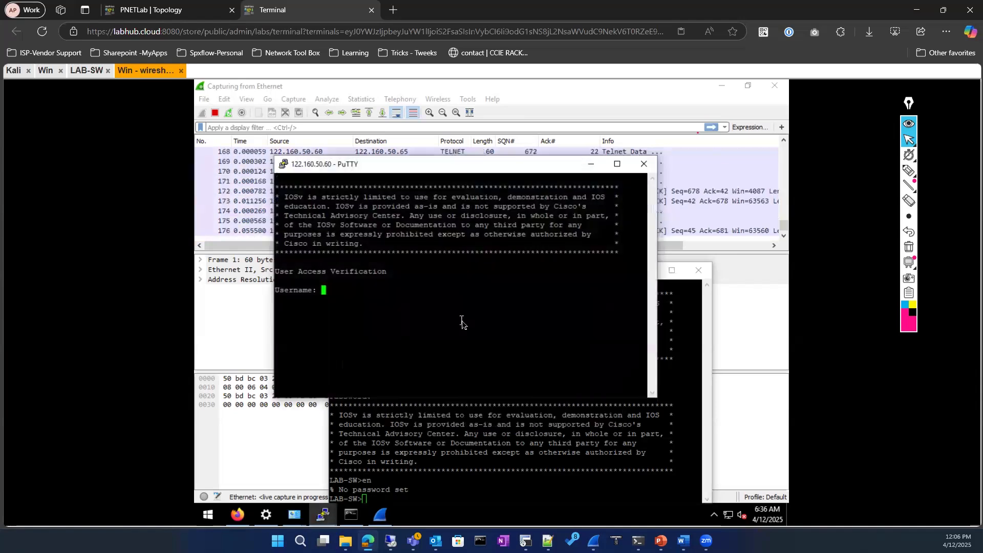
Log in with the local username and password, try 'en', then return to LAB-SW
type("cisco")
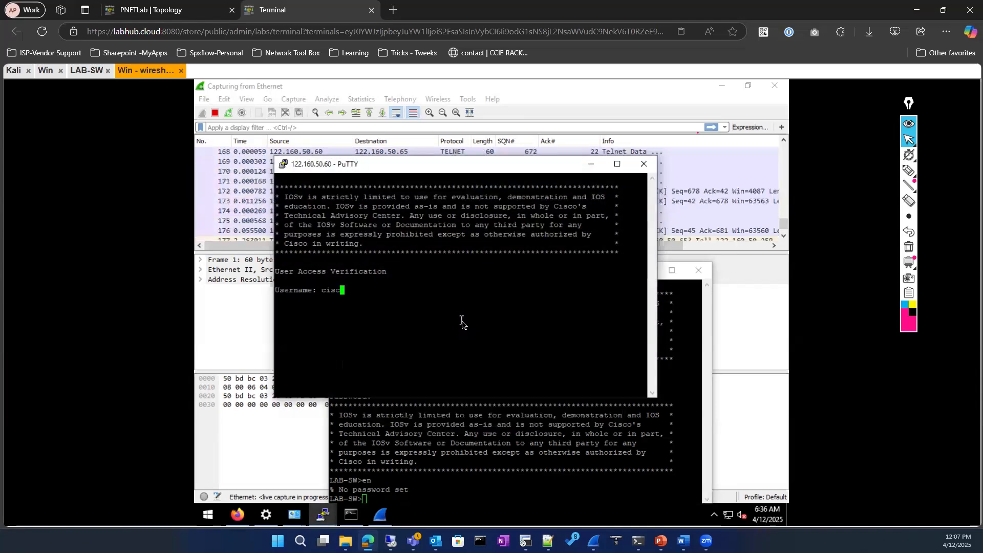
key("Return")
type("cisco")
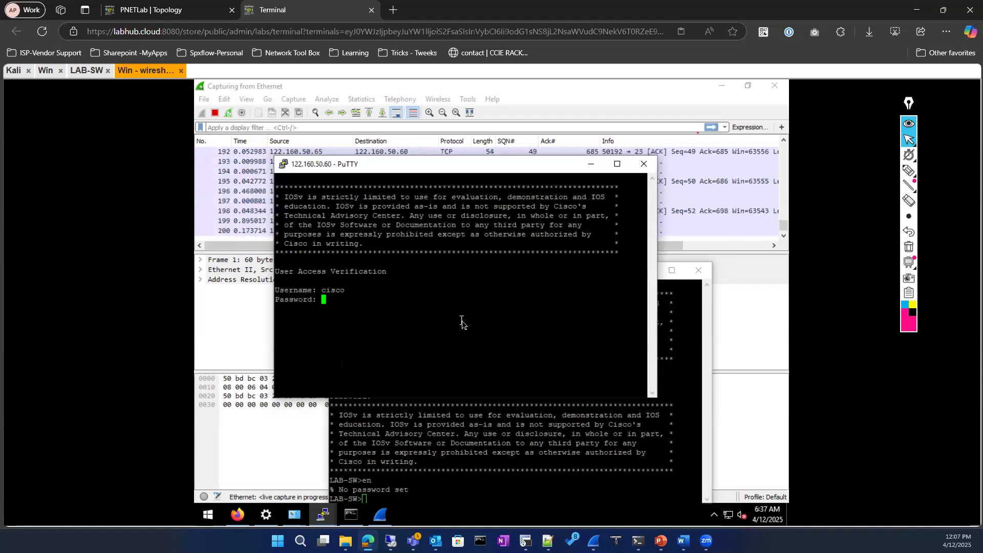
key("Return")
type("en")
key("Return")
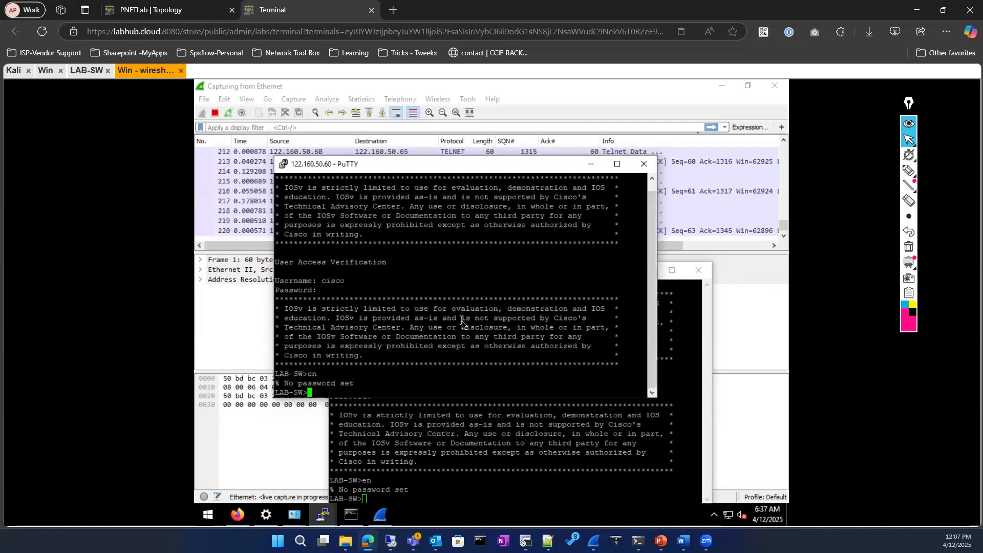
left_click(460, 511)
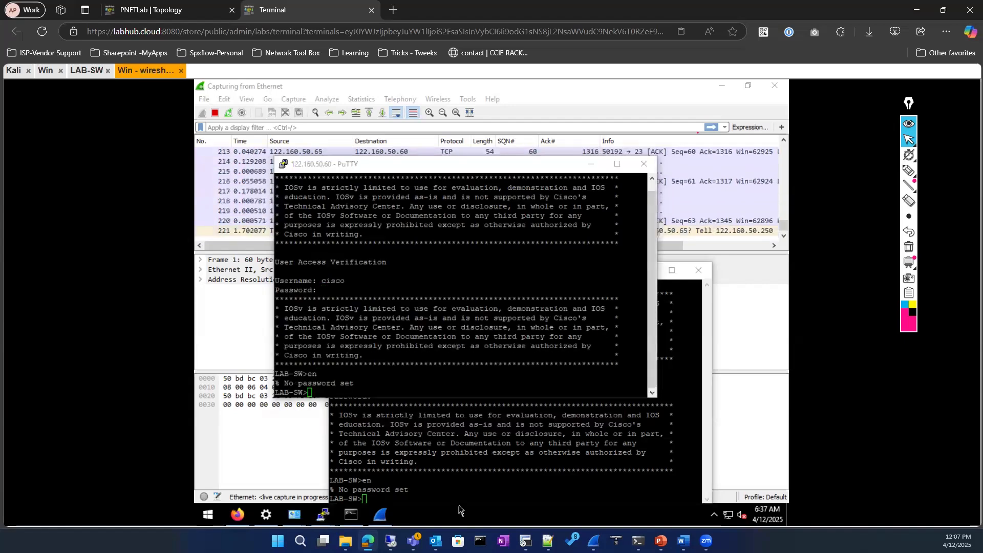
left_click(87, 70)
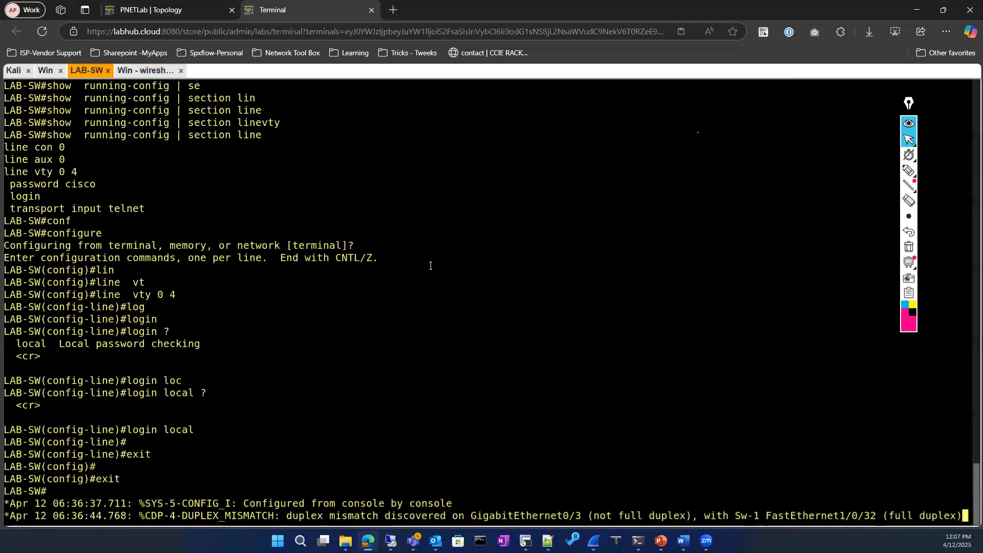
List the local usernames with show running-config | section username
key("Return")
key("Return")
key("Return")
key("Return")
type("sho")
key("Tab")
type("run")
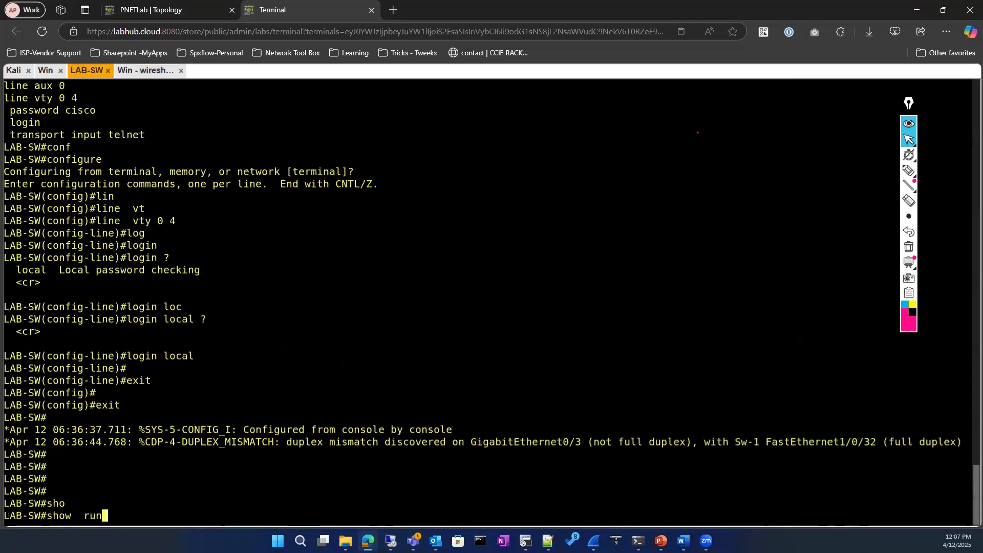
key("Tab")
type("| se")
key("Tab")
type("username")
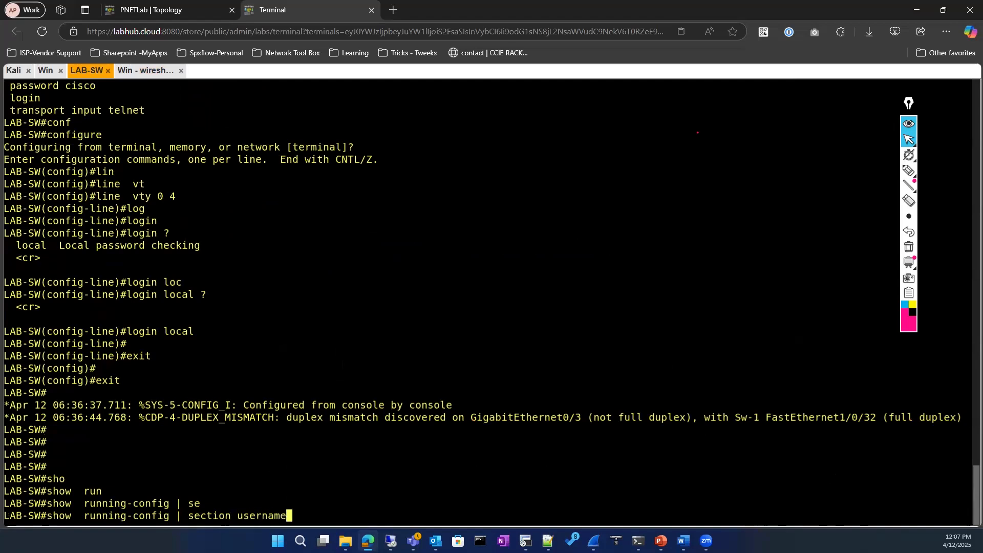
key("Return")
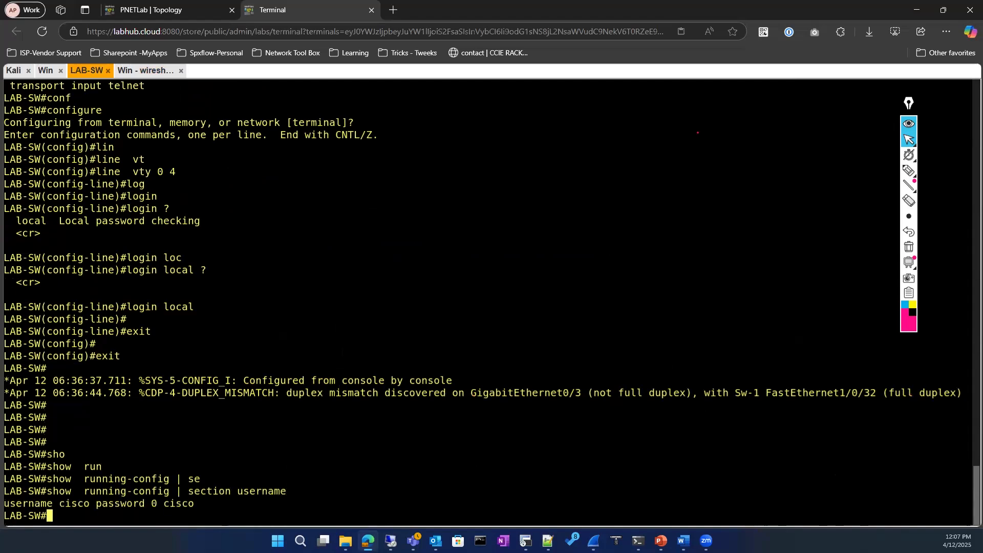
List config lines containing 'line' with show running-config | include line
type("sho")
key("Tab")
type("run")
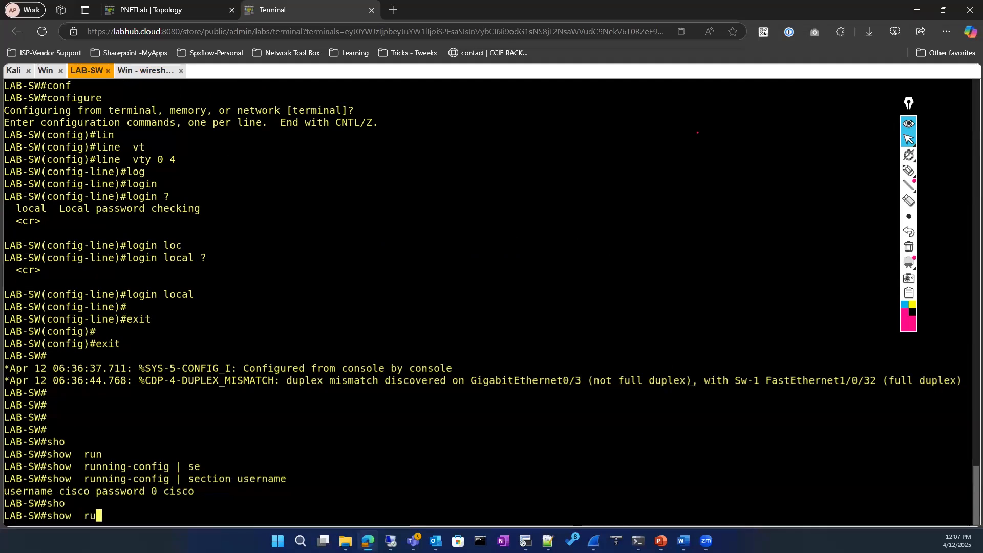
key("Tab")
type("|")
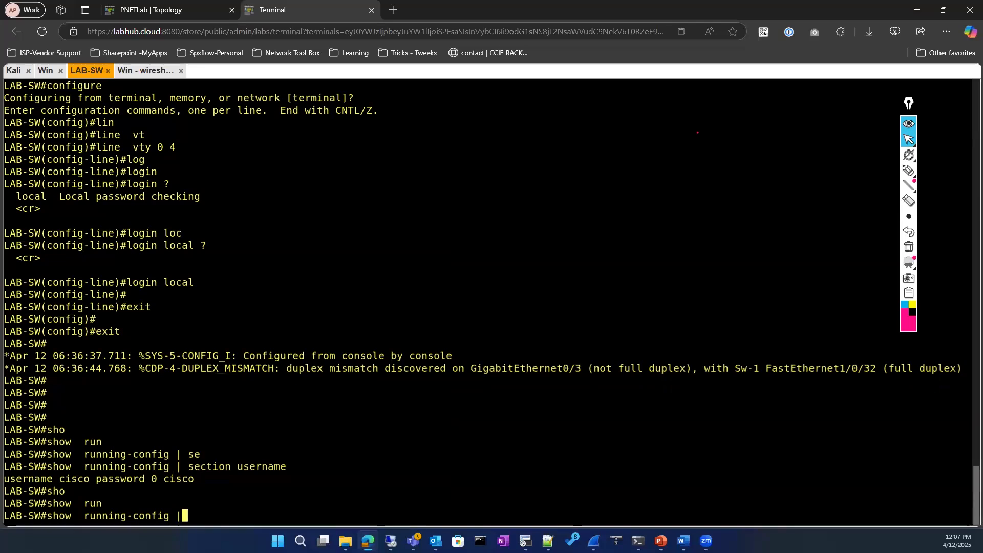
key("BackSpace")
key("BackSpace")
key("BackSpace")
key("BackSpace")
key("Tab")
type("| ")
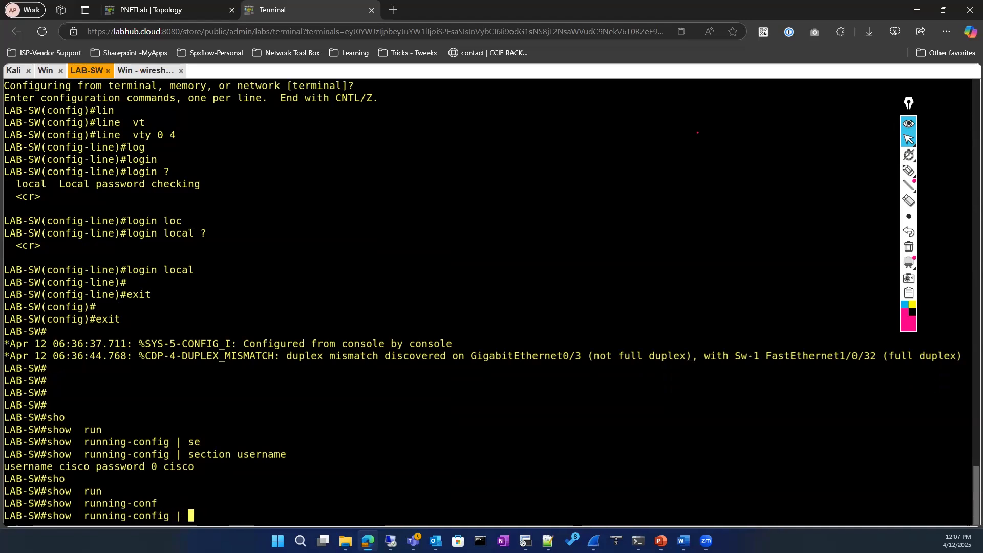
type("in")
key("Tab")
type("line")
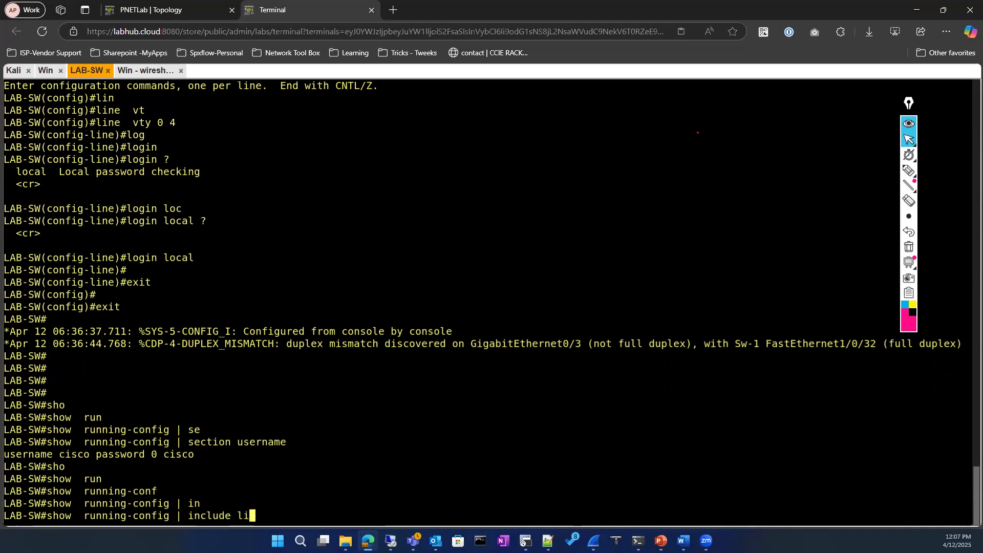
key("Tab")
key("Return")
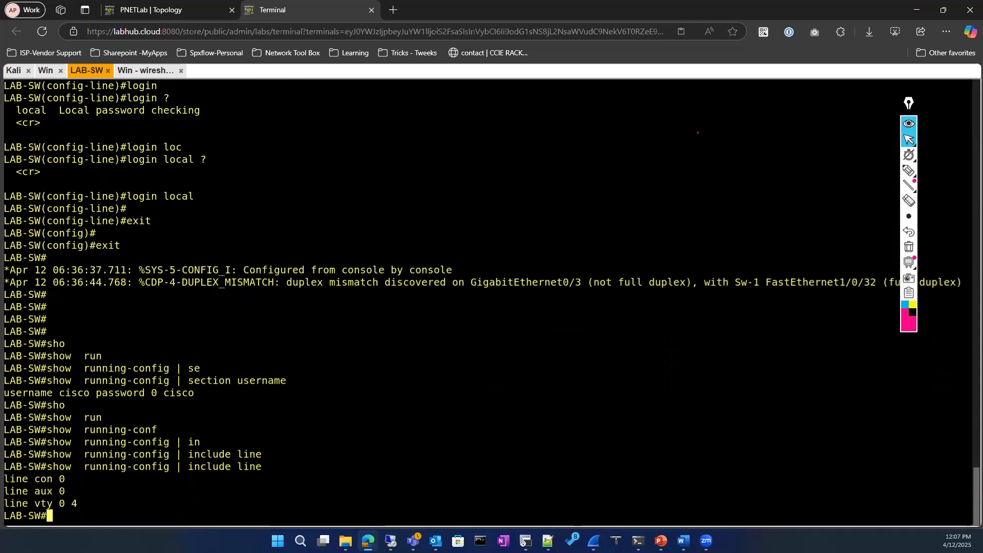
Display the full running config and highlight the VTY password, login local and transport lines
type("sho")
key("Tab")
type("run")
key("Tab")
key("Return")
key("space")
key("space")
key("space")
key("space")
key("space")
key("space")
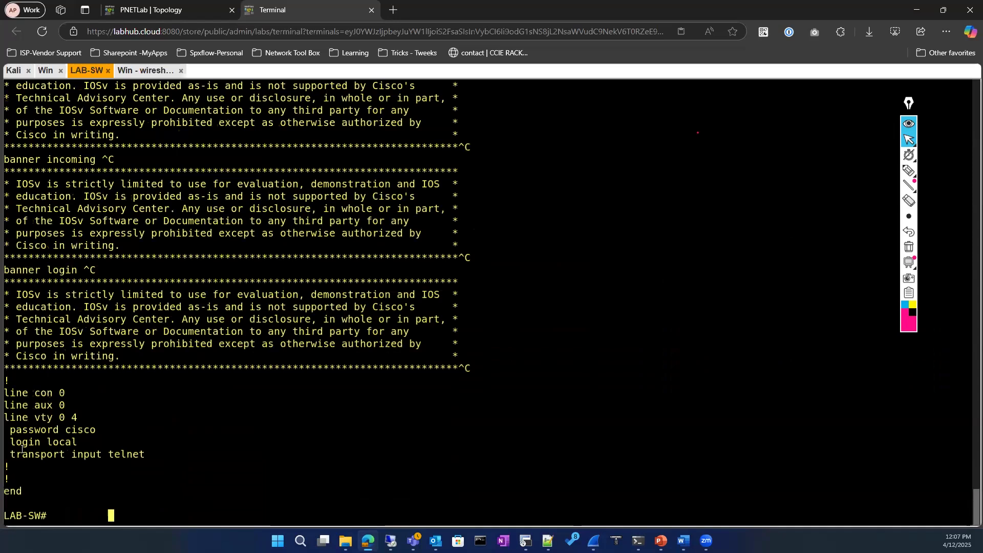
left_click_drag(5, 426, 143, 458)
left_click(2, 449)
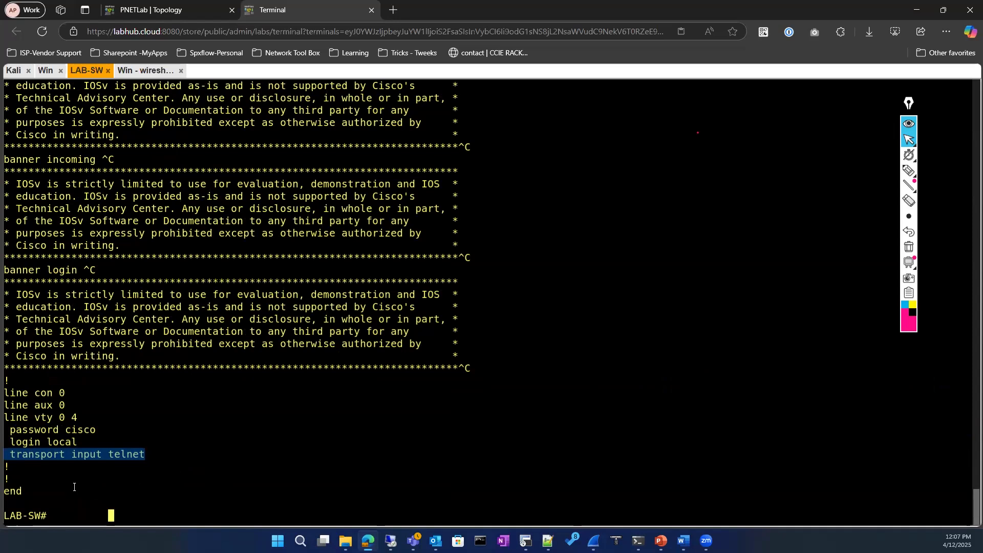
left_click(74, 487)
Retype show running-config | section username and get a fresh switch prompt
type("sho")
key("Tab")
type("run")
key("Tab")
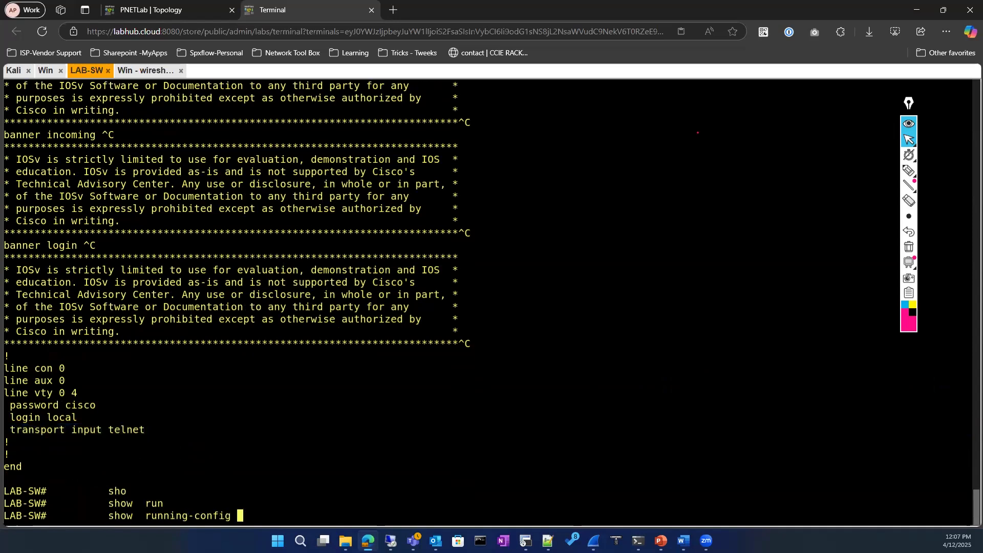
type("| se")
key("Tab")
type("usern")
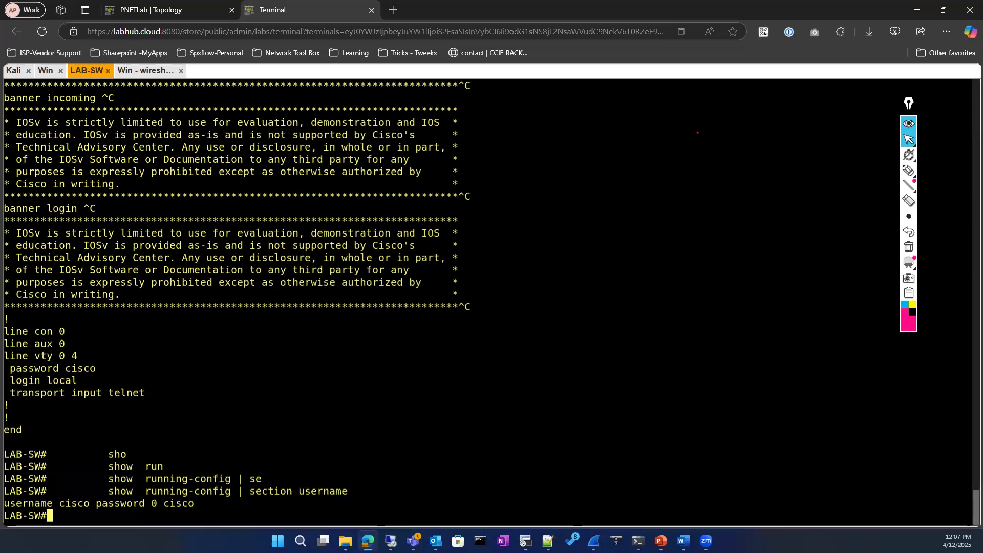
key("Return")
key("Return")
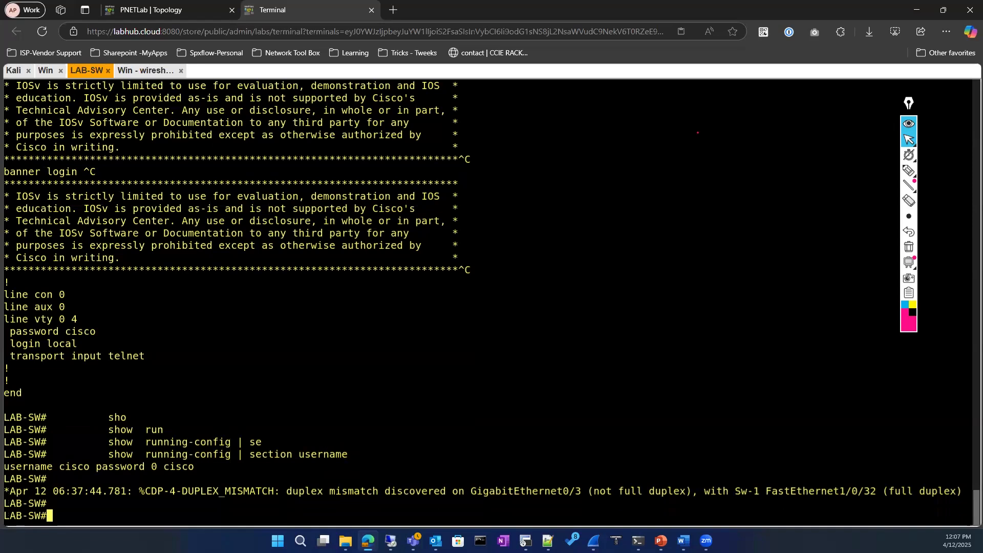
Enter global configuration and start configuring line vty 0 4
type("conf")
key("Tab")
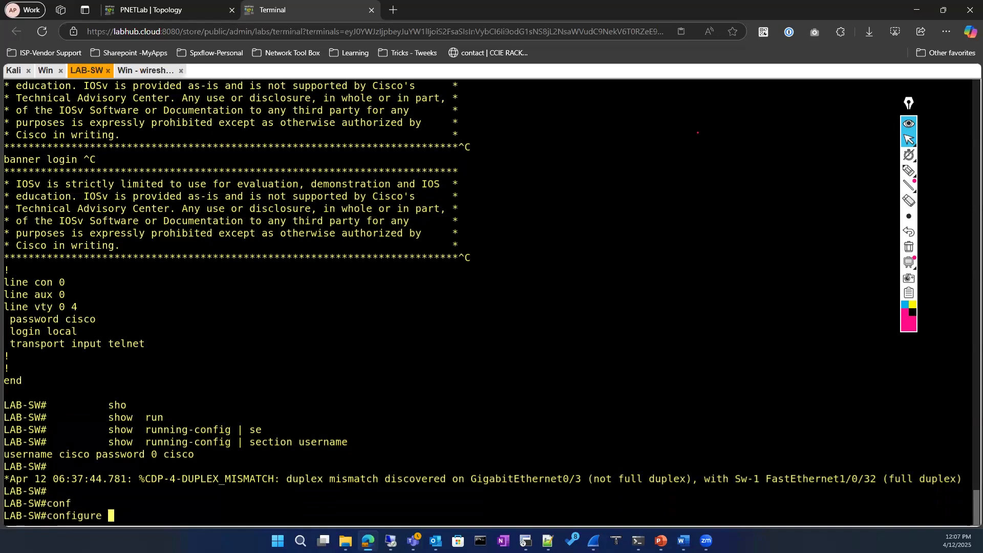
key("Return")
key("Return")
type("li")
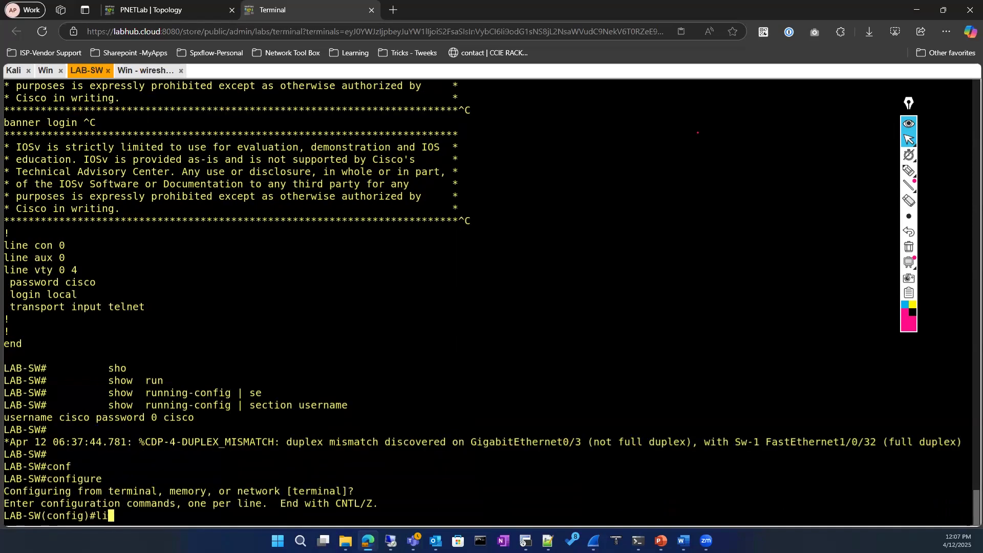
type("n")
key("Tab")
type("vt")
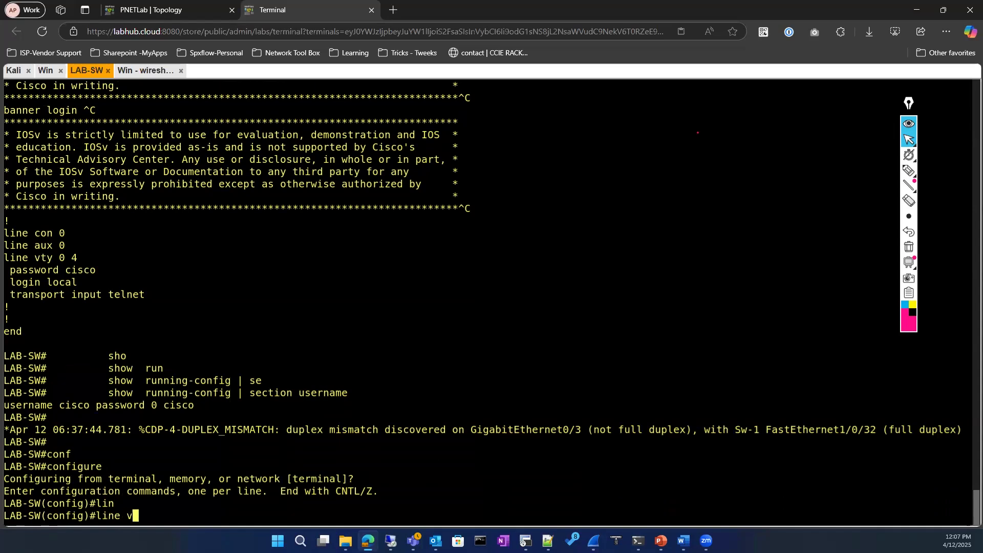
key("Tab")
type("0 4")
key("Return")
Set plain login on the VTY lines, checking options with ?, then exit configuration mode
type("log")
key("Tab")
type("?")
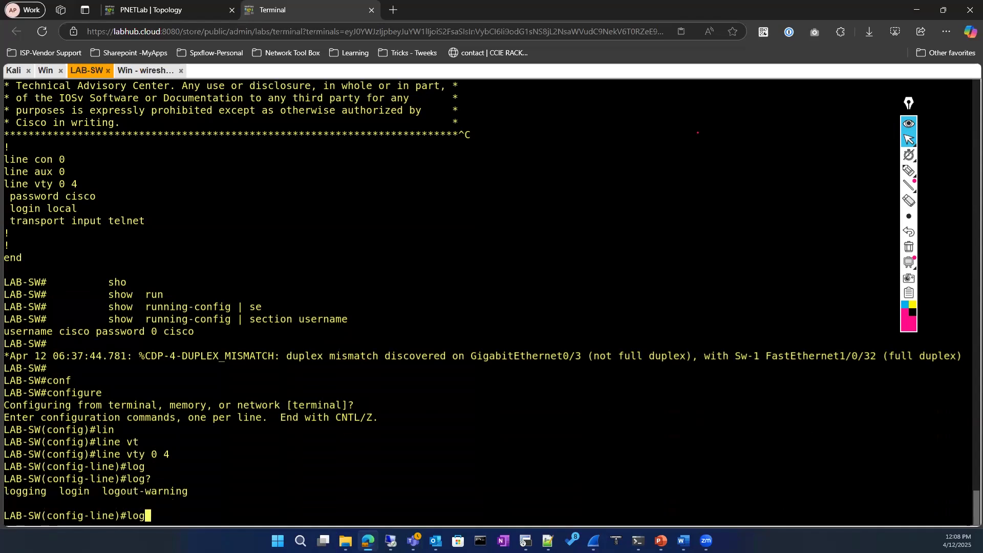
type("g")
key("Tab")
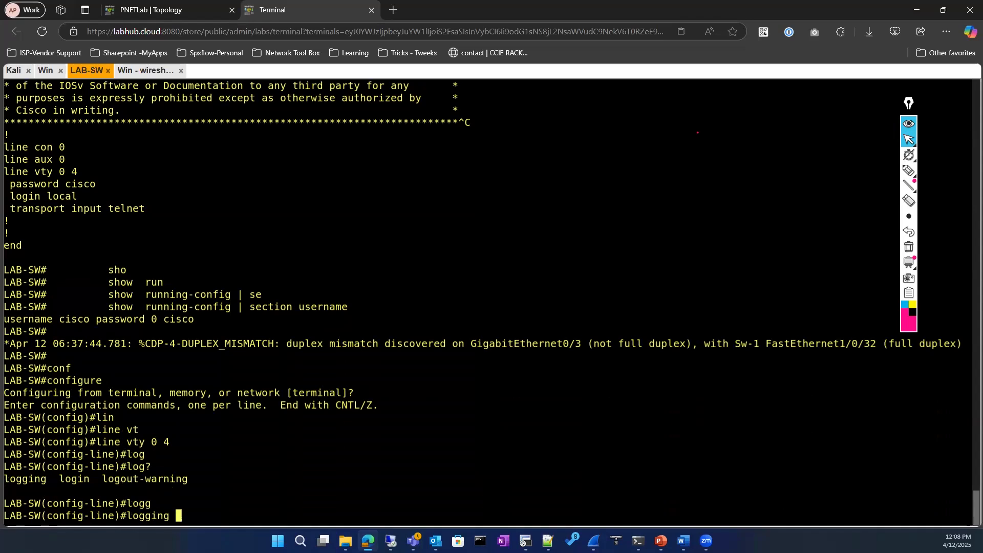
type("?")
key("BackSpace")
key("BackSpace")
key("BackSpace")
key("BackSpace")
key("BackSpace")
type("in")
key("Tab")
type("?")
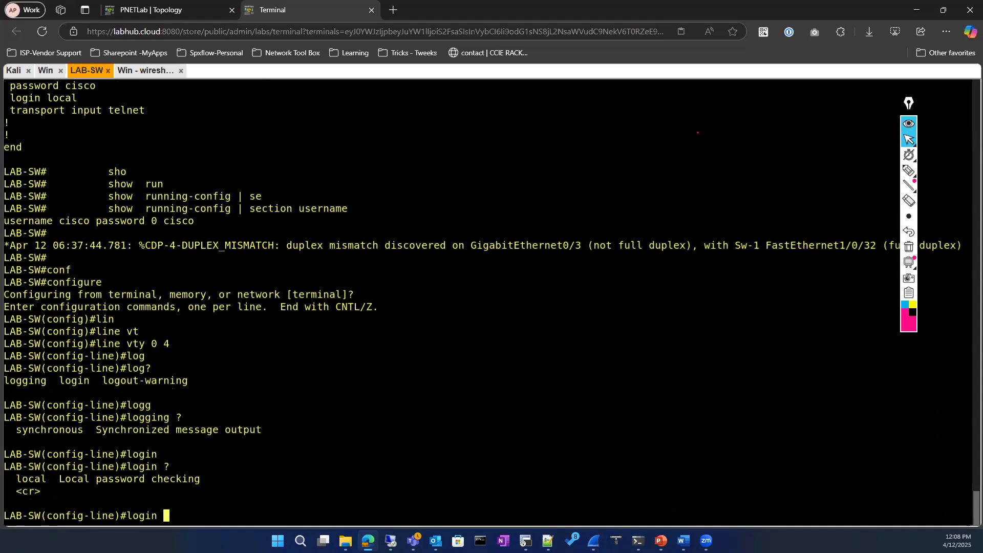
key("Return")
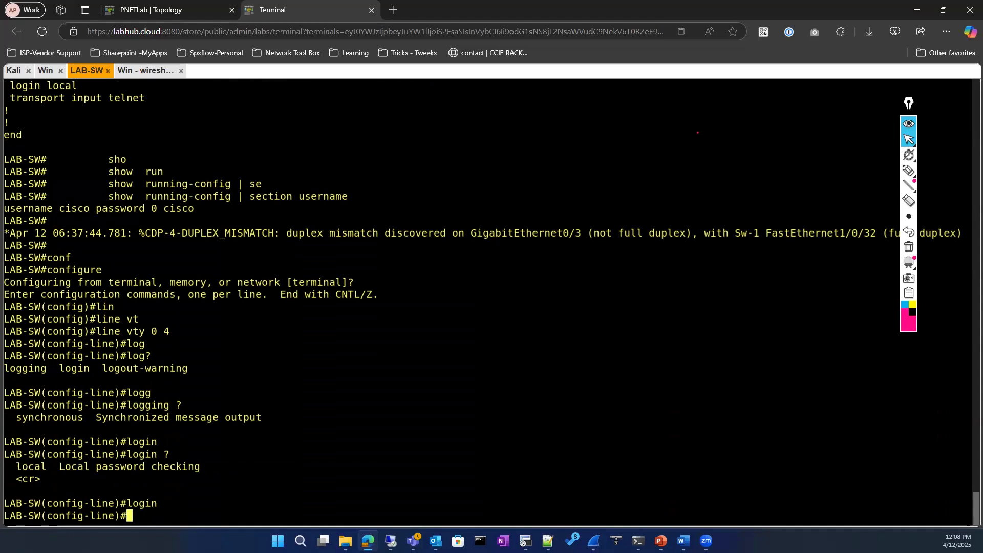
type("exit")
key("Return")
type("exot")
key("Return")
Run show running-config to review the updated configuration
type("sho")
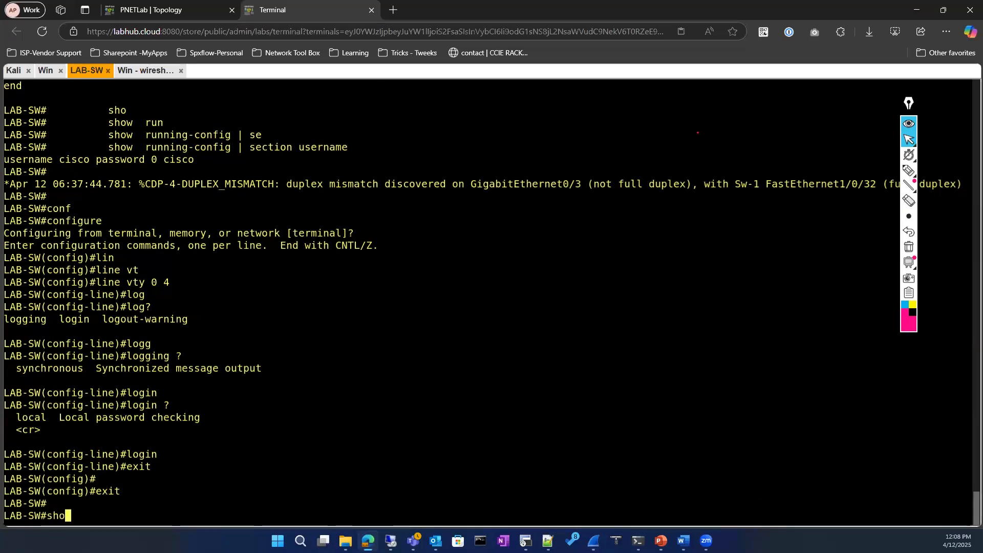
key("Tab")
type("run")
key("Tab")
key("Return")
Page through the running configuration and check the login line under line vty 0 4
key("space")
key("space")
key("space")
key("space")
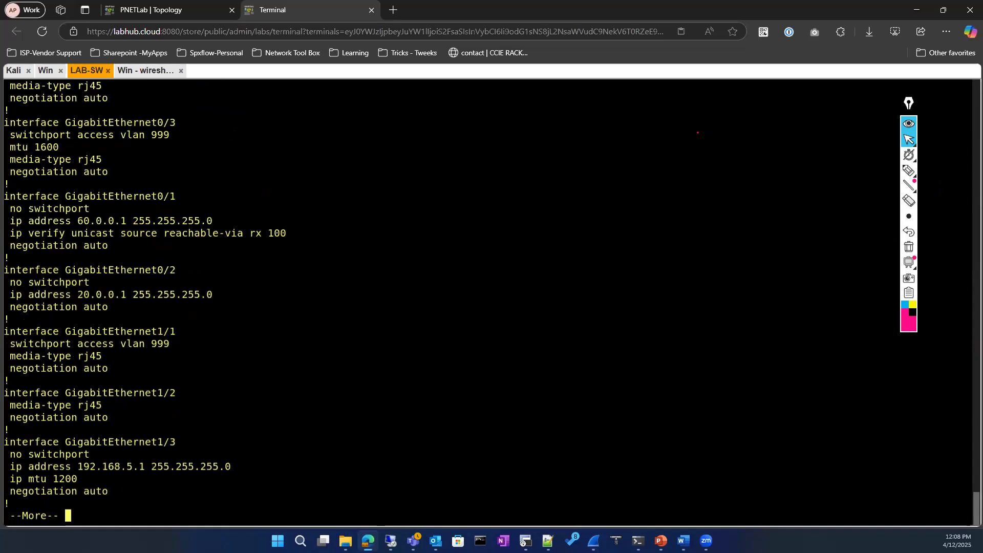
key("space")
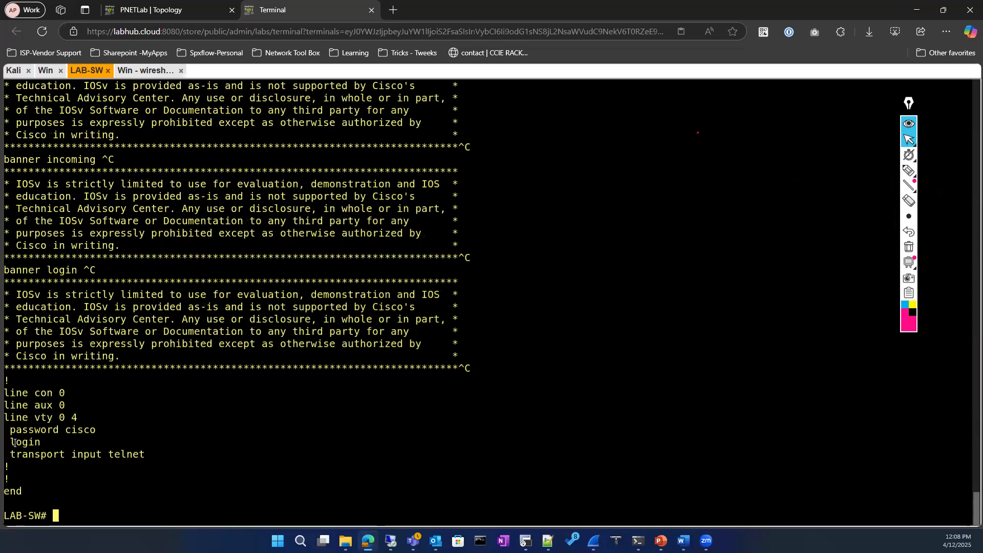
left_click_drag(7, 443, 36, 444)
left_click(107, 479)
Start a filtered show running-config command, then abandon it
type("sho")
key("BackSpace")
key("BackSpace")
key("BackSpace")
type("sho")
key("Tab")
type("run")
key("Tab")
type("| se")
key("BackSpace")
key("BackSpace")
key("BackSpace")
key("BackSpace")
key("BackSpace")
key("BackSpace")
key("BackSpace")
key("BackSpace")
key("BackSpace")
key("BackSpace")
key("BackSpace")
key("BackSpace")
key("BackSpace")
key("BackSpace")
key("BackSpace")
key("BackSpace")
key("BackSpace")
key("BackSpace")
key("BackSpace")
key("BackSpace")
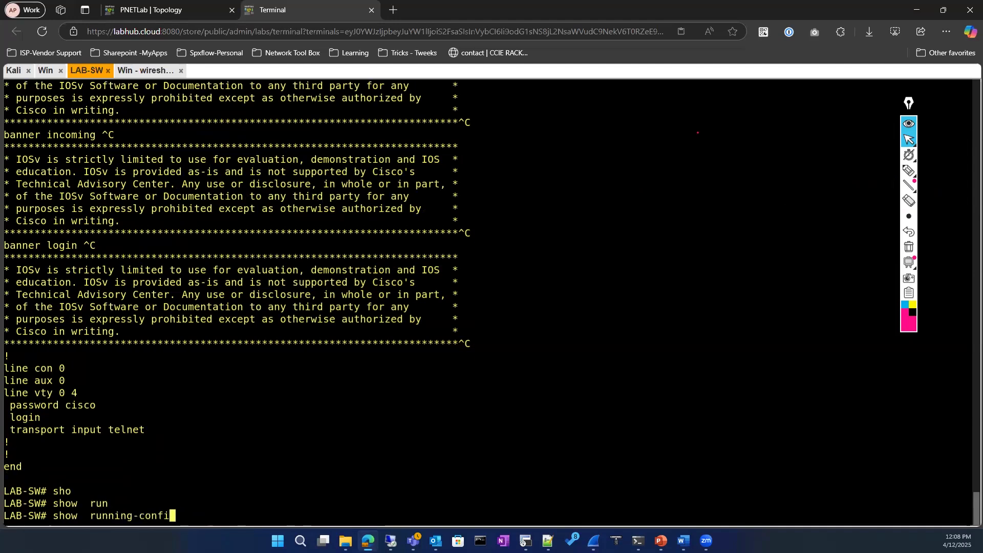
Enter configuration mode from the terminal, then exit back to privileged mode
type("conf")
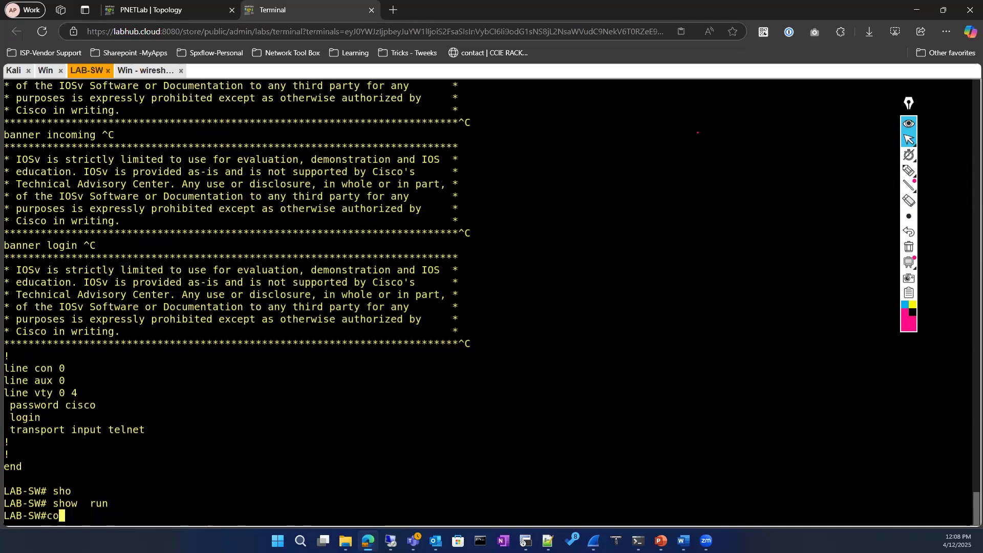
key("Tab")
key("Return")
key("Return")
type("exit")
key("Return")
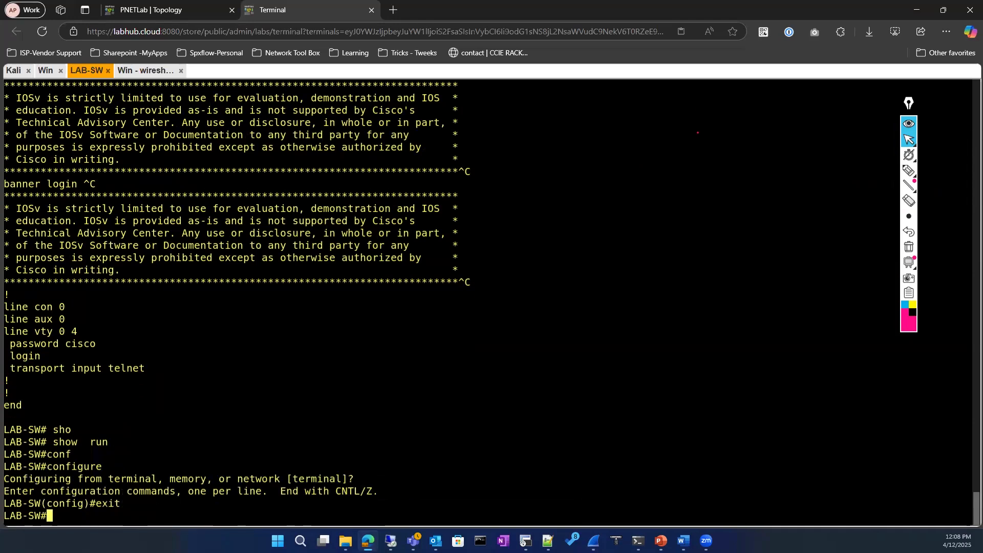
Run show running-config again and advance one page of its output
type("show")
key("Tab")
type("run")
key("Tab")
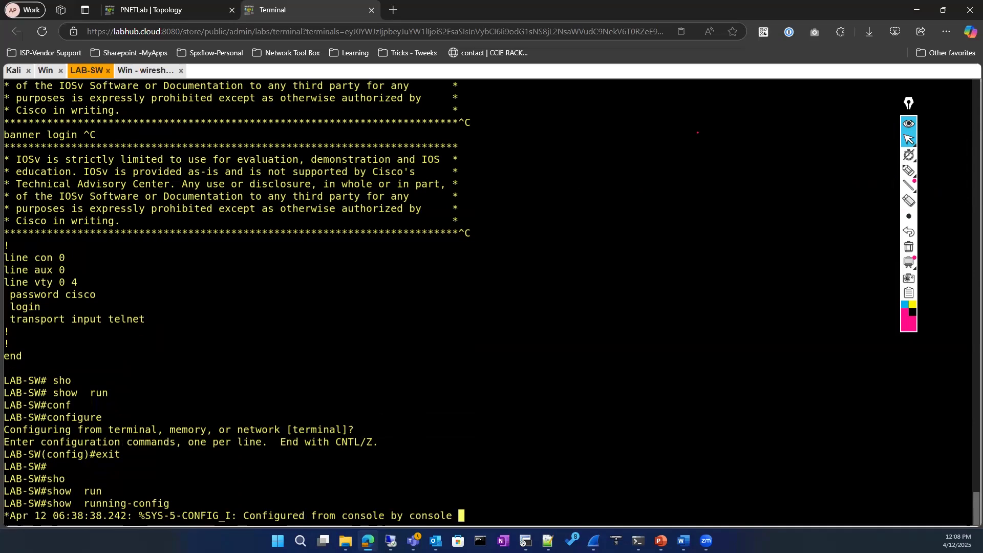
key("Return")
key("space")
List the local user account with show running-config | section user, then refresh the prompt
type("q")
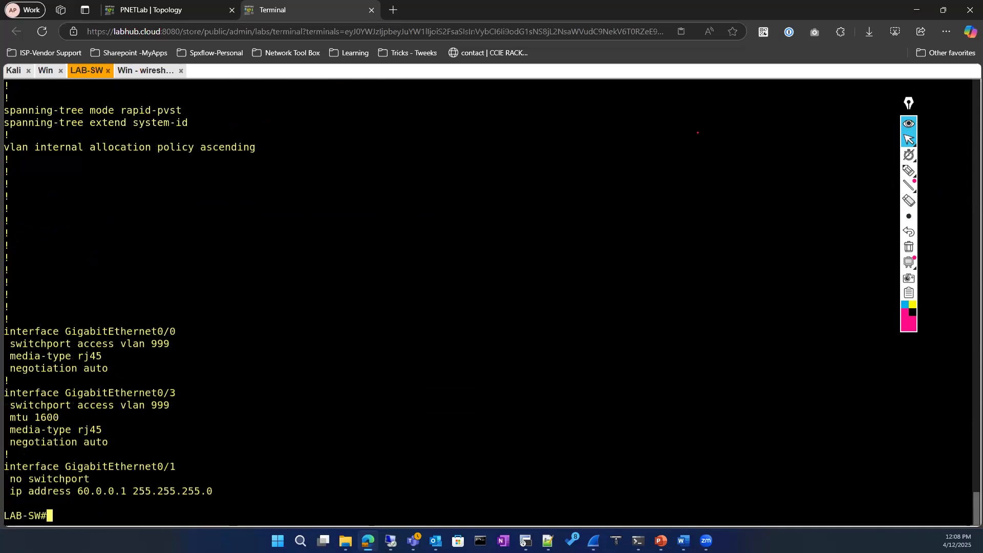
type("sho")
key("Tab")
type("run")
key("Tab")
type("| se")
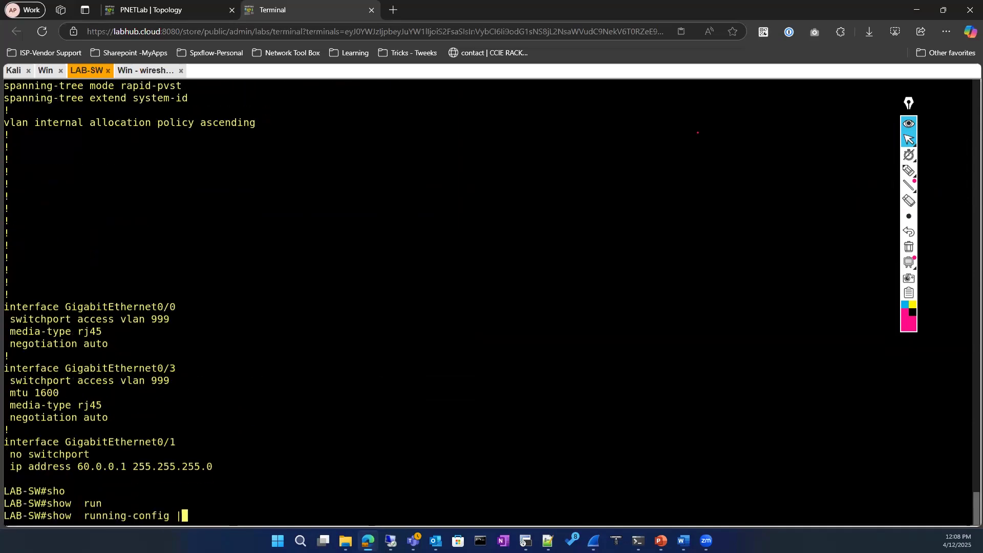
key("Tab")
type("user")
key("Return")
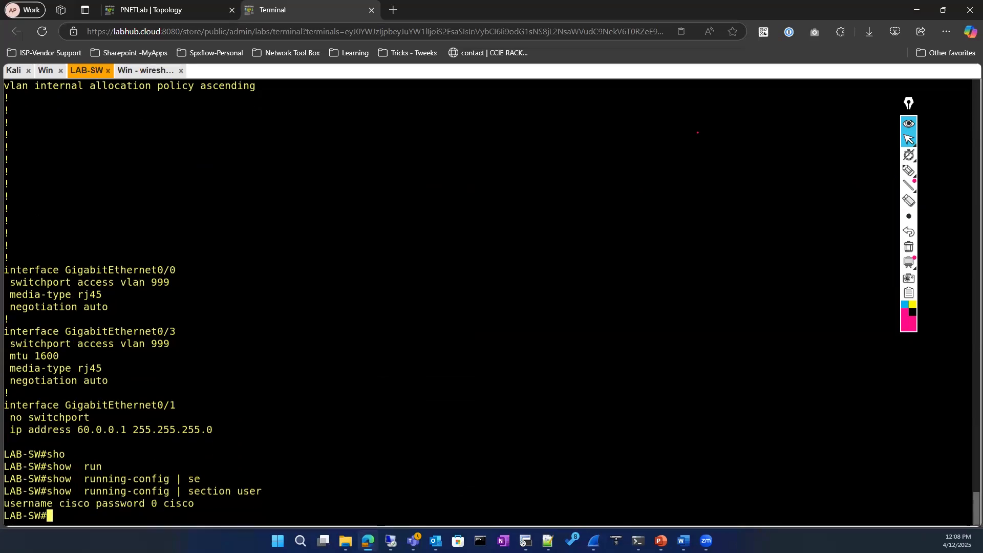
type("com")
key("BackSpace")
key("BackSpace")
key("BackSpace")
key("Return")
key("Return")
Enter global configuration mode and begin a username command for the existing local user
type("con")
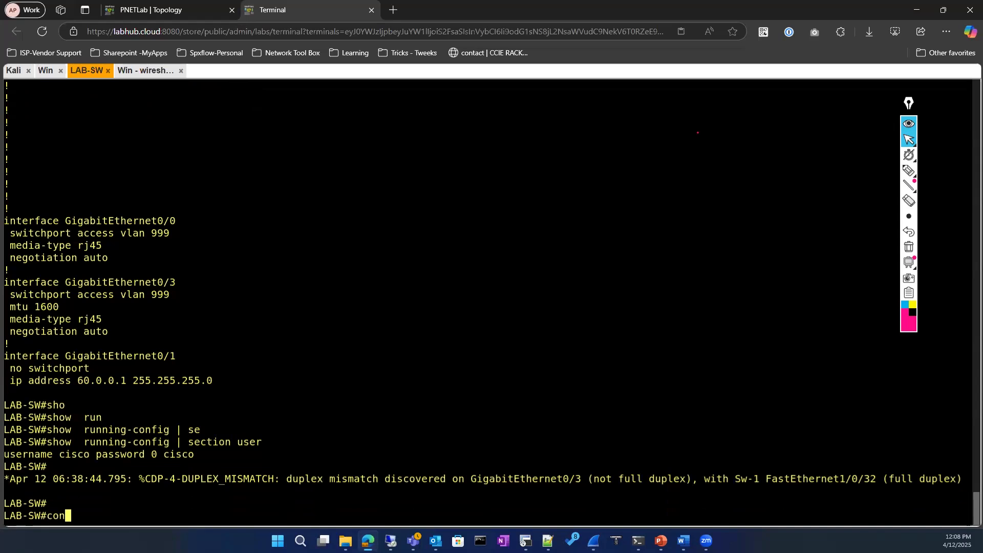
type("f")
key("Tab")
key("Return")
key("Return")
key("Return")
type("use")
key("Tab")
type("rcis")
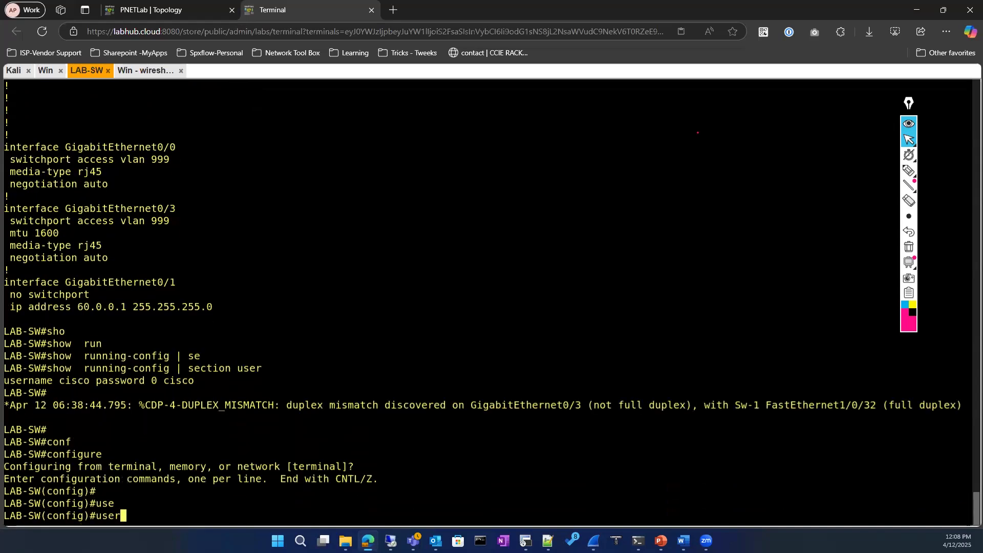
key("BackSpace")
key("BackSpace")
key("BackSpace")
key("Tab")
type("n")
key("Tab")
type("cisco pas")
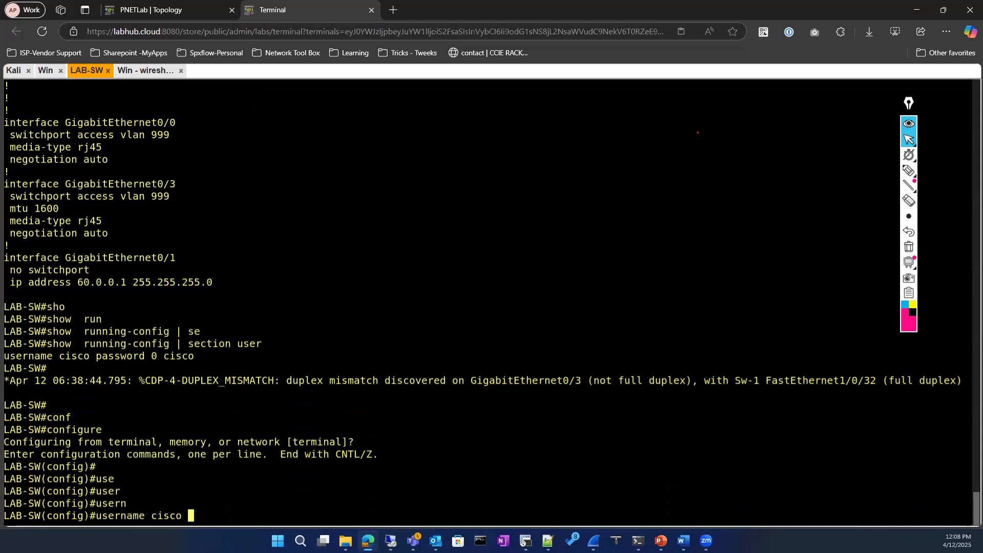
key("Tab")
type("cisco ?")
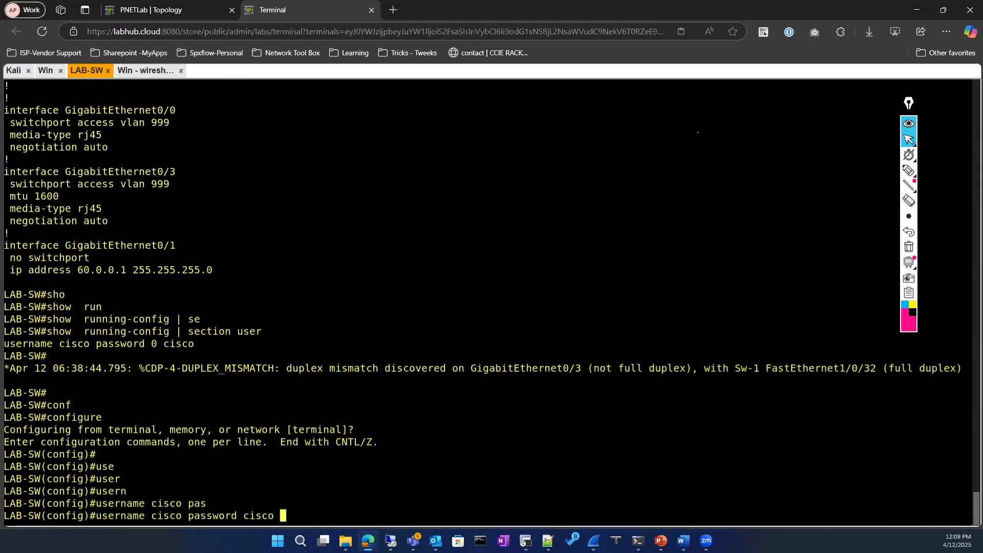
key("BackSpace")
key("BackSpace")
key("BackSpace")
key("BackSpace")
key("BackSpace")
key("BackSpace")
key("BackSpace")
key("BackSpace")
key("BackSpace")
key("BackSpace")
key("BackSpace")
key("BackSpace")
key("BackSpace")
key("BackSpace")
key("BackSpace")
Use ? help to finish the command, giving the user privilege 15 and a password
type("?")
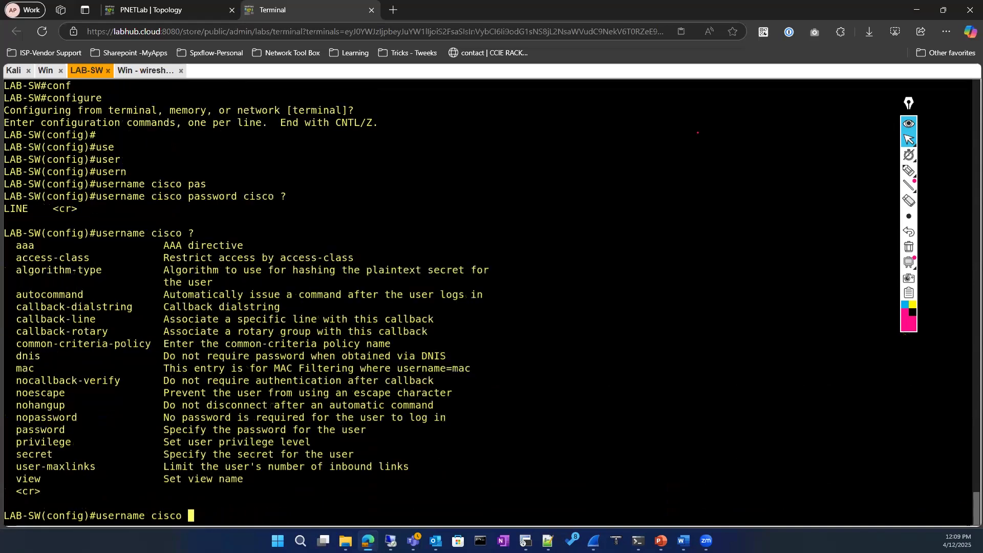
type("pri")
key("Tab")
type("?")
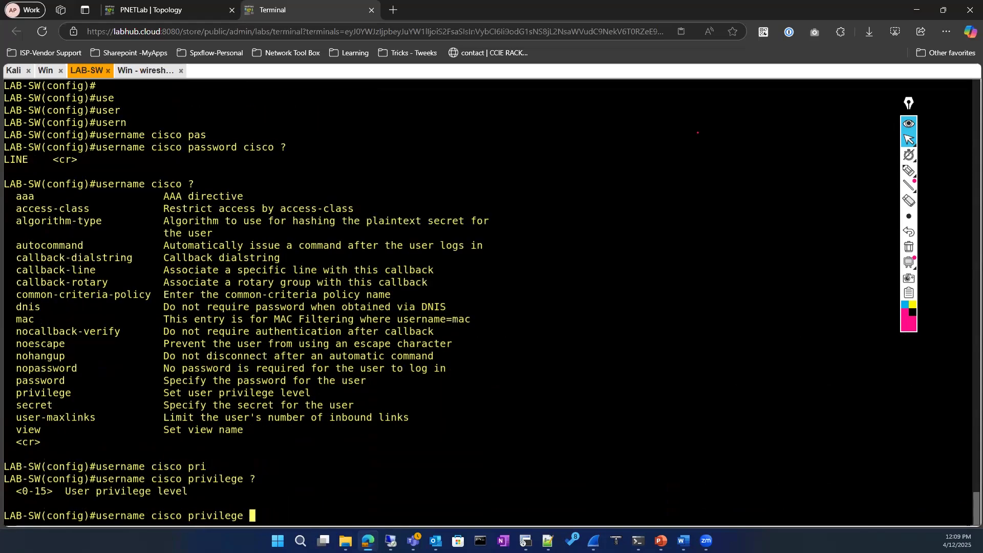
type(" 15 ?")
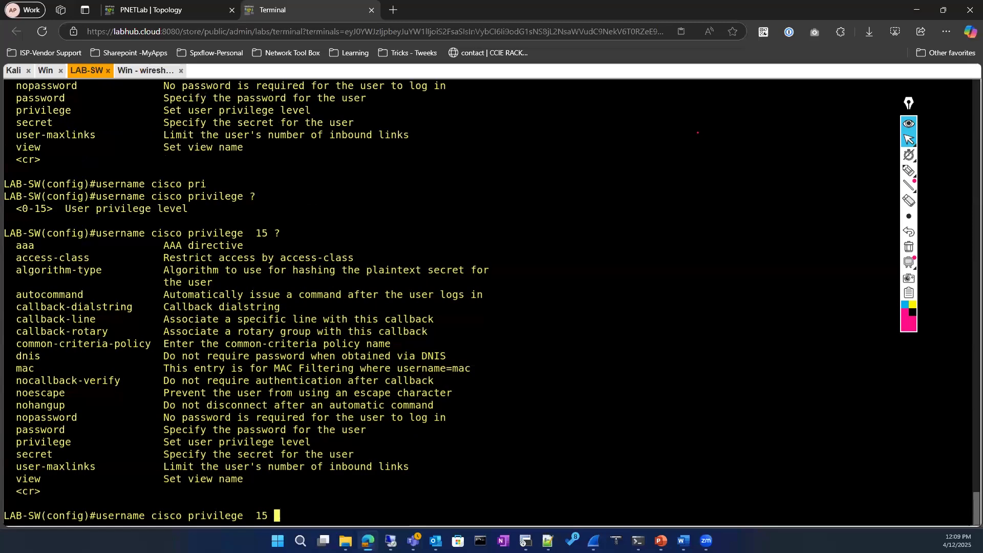
key("Tab")
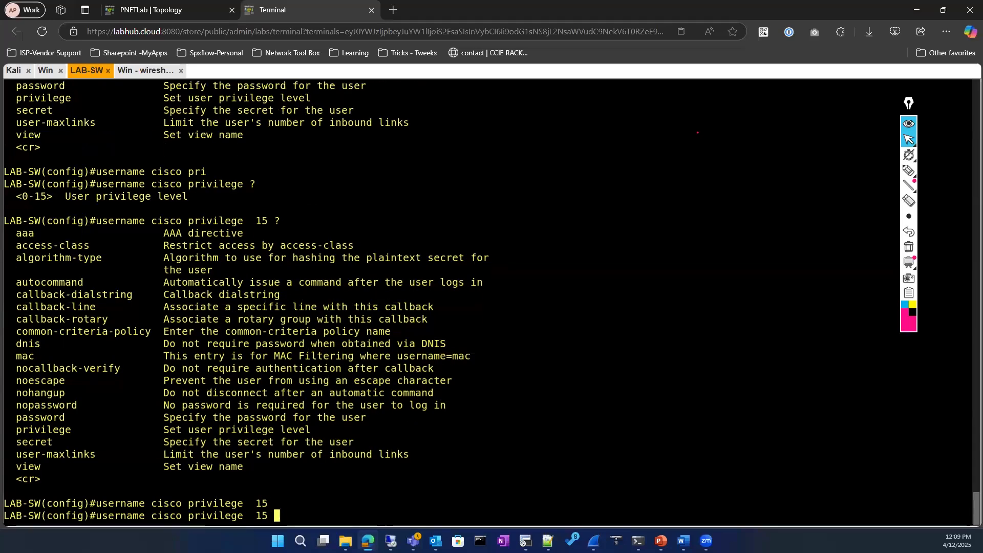
type("pa")
key("Tab")
type("?")
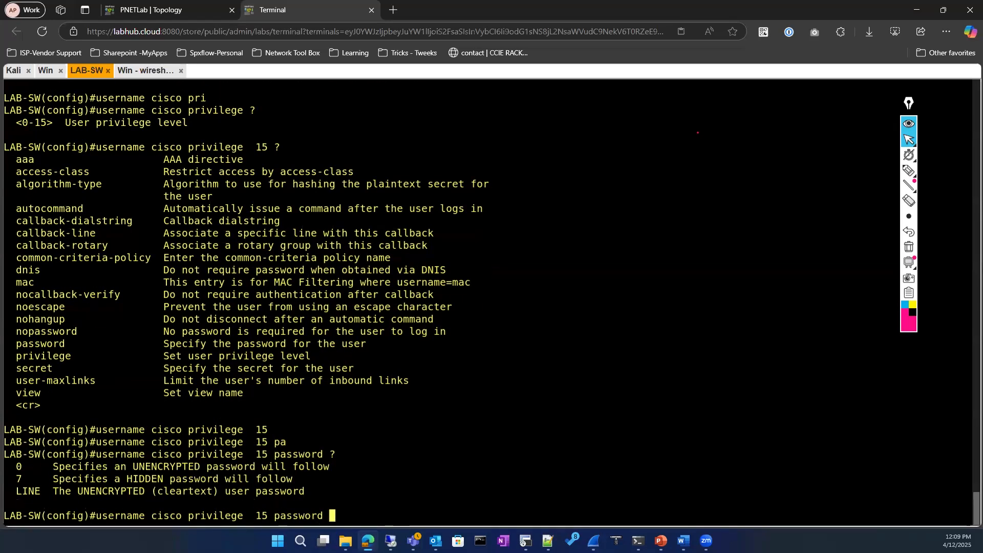
type("cisco ?")
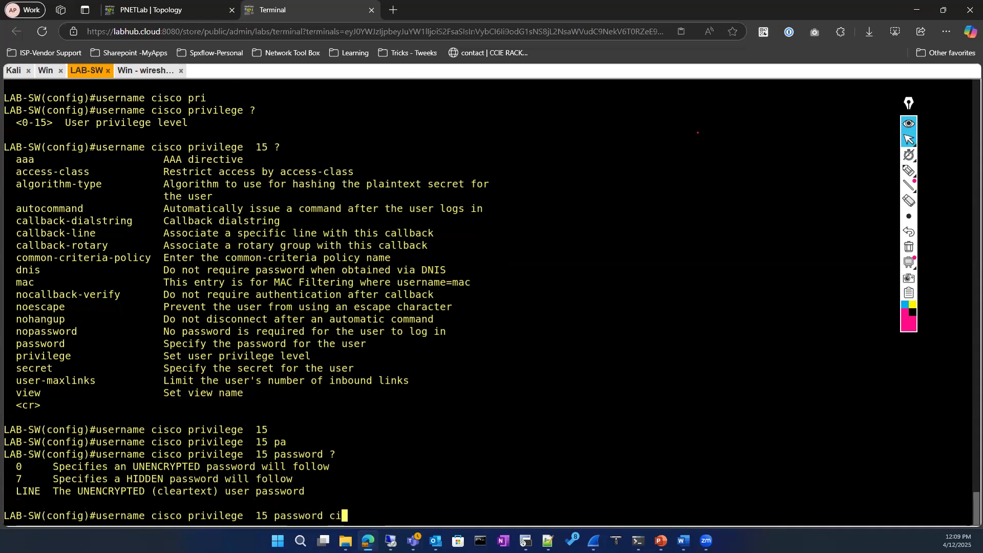
key("Return")
Exit configuration mode and log out of the switch console session
type("exit")
key("Return")
type("exit")
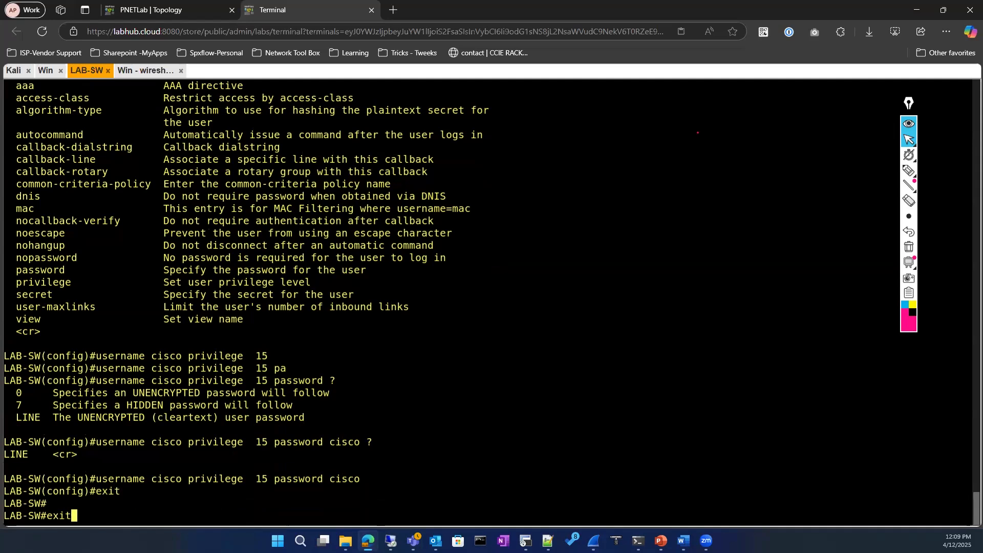
key("Return")
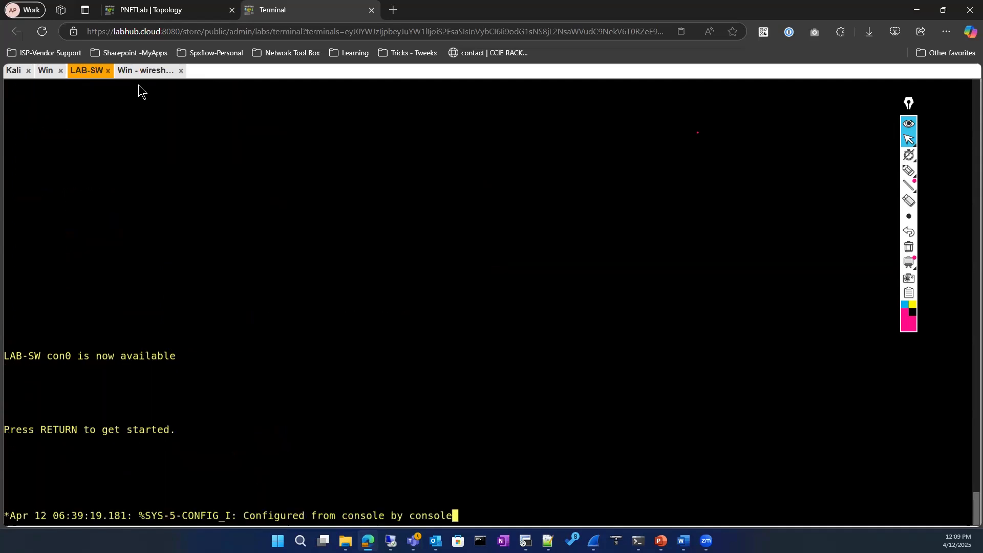
Send two en requests over the PuTTY Telnet session, then minimize PuTTY and go to LAB-SW
left_click(144, 70)
left_click(408, 379)
type("en")
key("Return")
type("en")
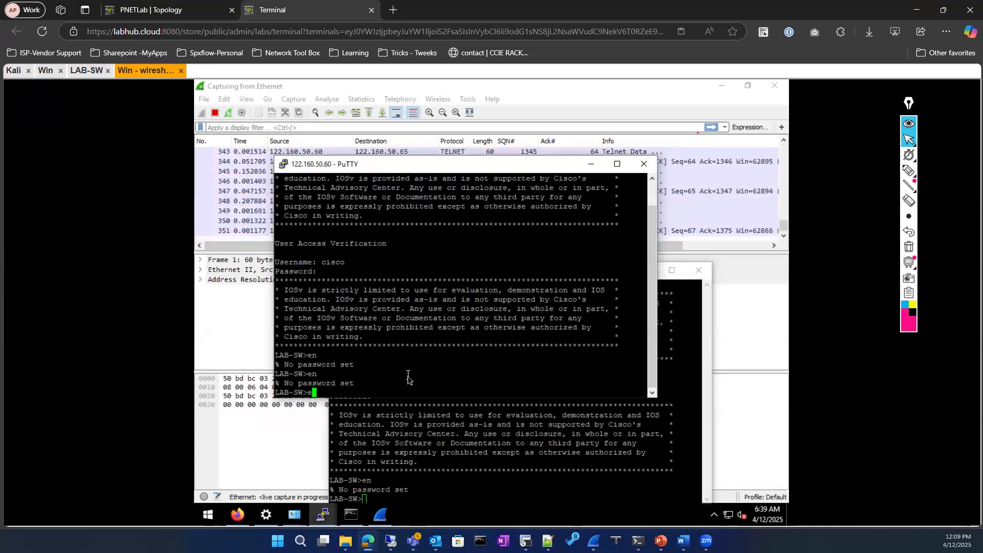
key("Return")
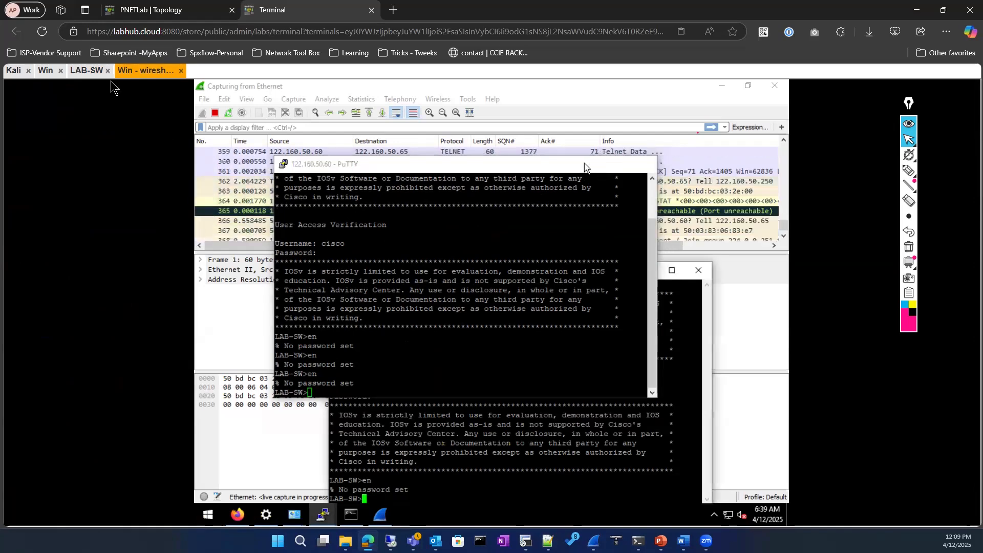
left_click(590, 163)
left_click(86, 71)
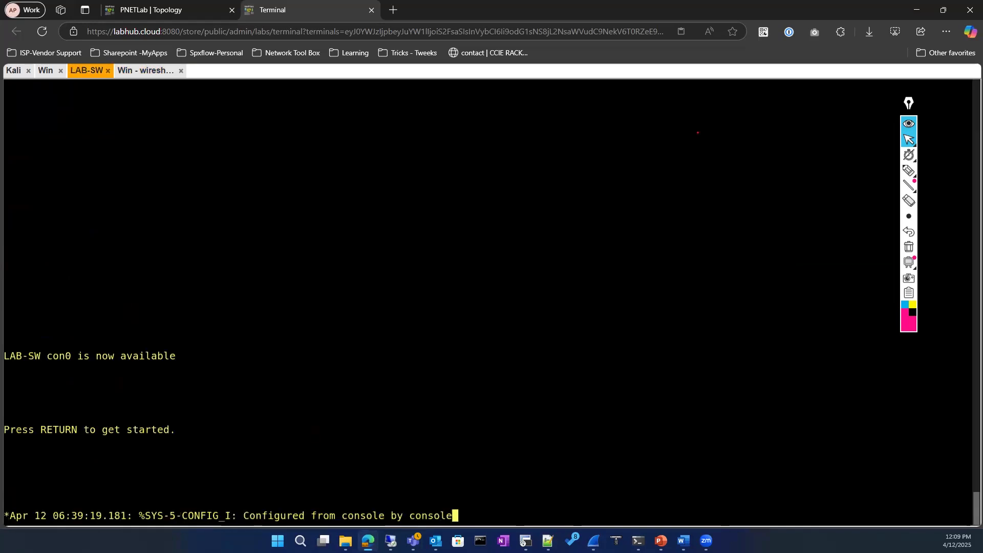
Enter privileged mode and list local users with show running-config | section username
key("Return")
key("Return")
key("Return")
type("en")
key("Return")
key("Return")
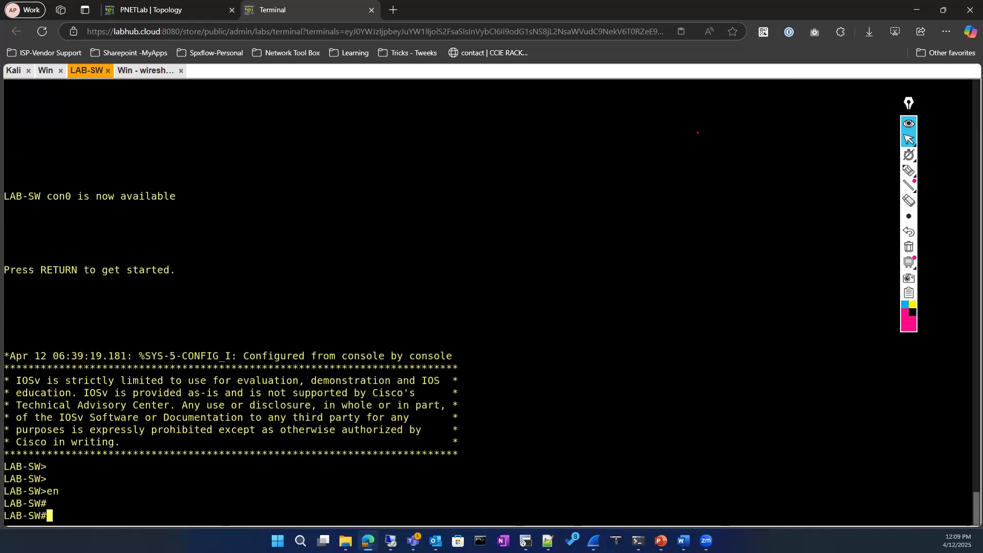
type("sho")
key("Tab")
type("run")
key("Tab")
type("\\ s")
key("BackSpace")
key("BackSpace")
key("BackSpace")
key("BackSpace")
type("| se")
key("Tab")
type("username")
key("Return")
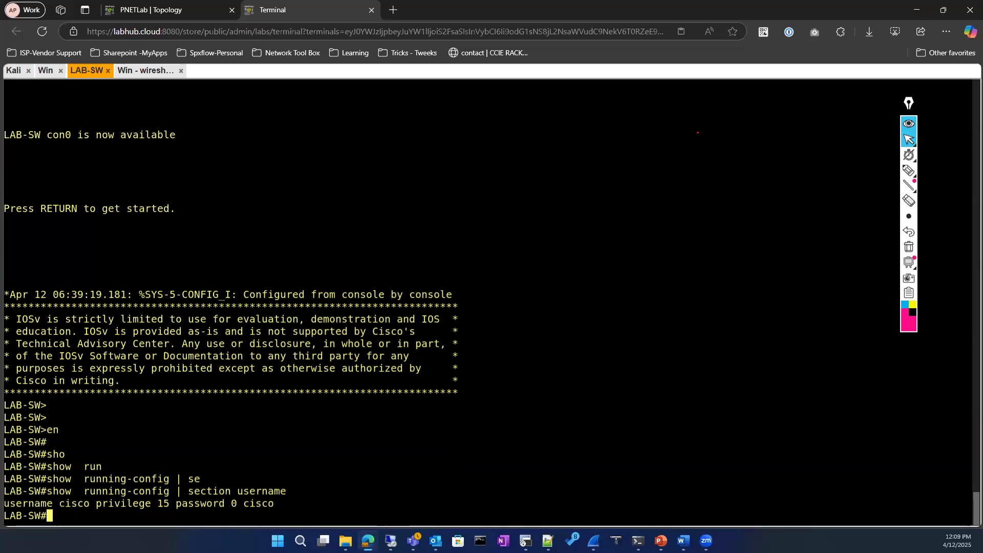
Show the VTY line settings with show running-config | section vty
type("sho")
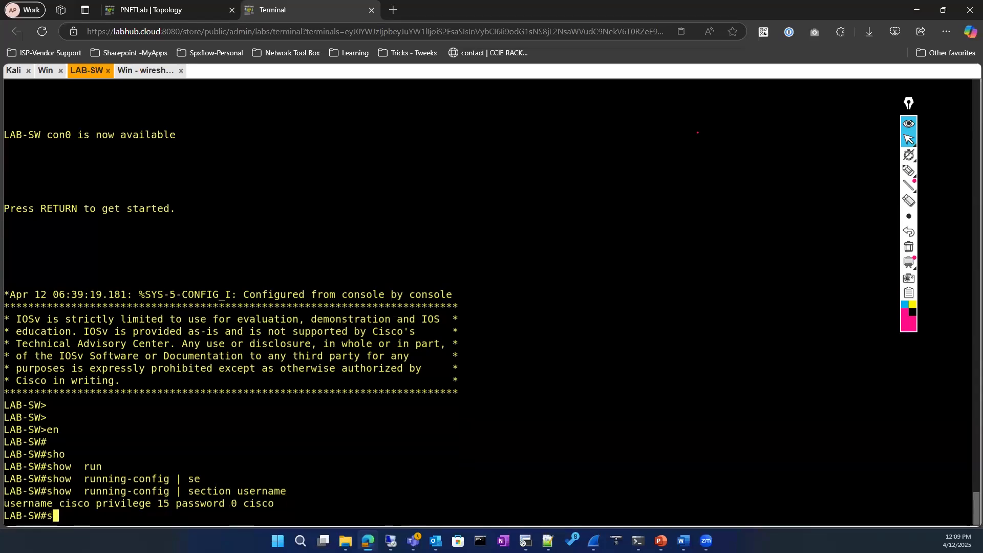
key("Tab")
type("run")
key("Tab")
type("| s")
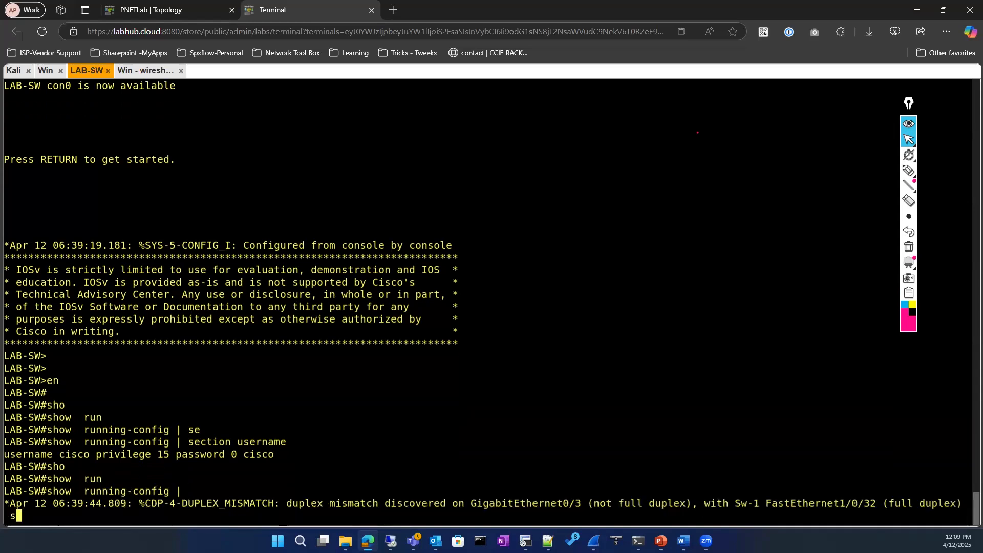
key("Return")
key("Return")
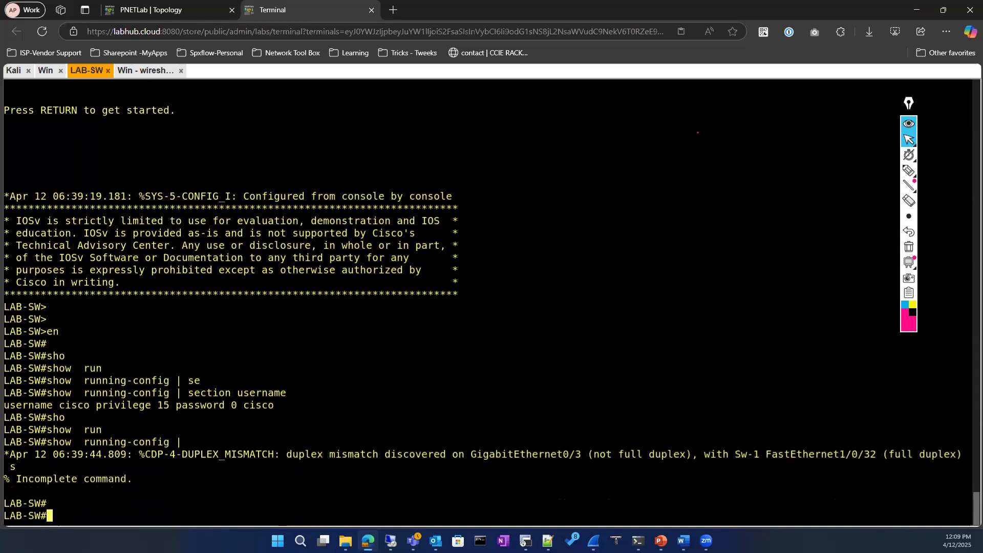
key("Up")
type("se")
key("Tab")
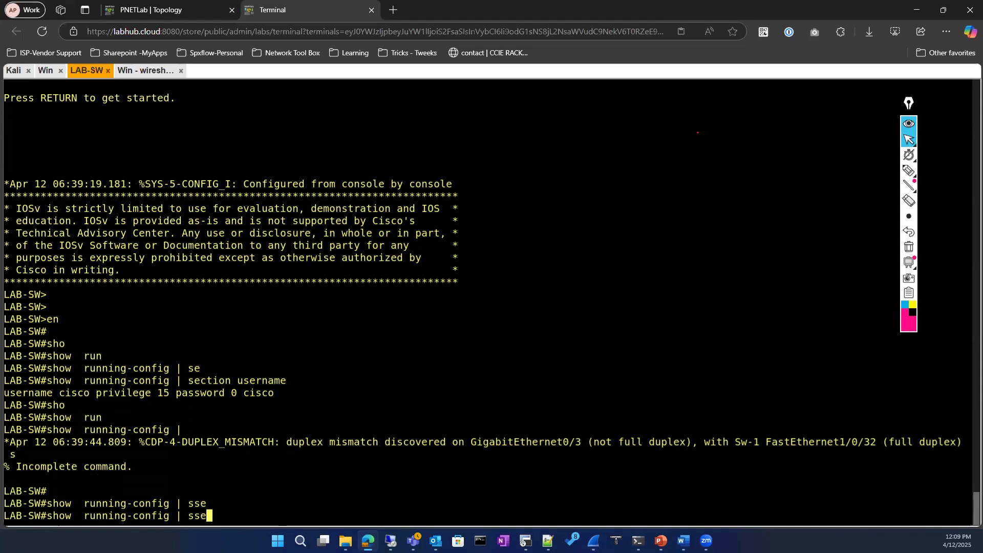
key("BackSpace")
key("BackSpace")
type("e")
key("Tab")
type("vty")
key("Return")
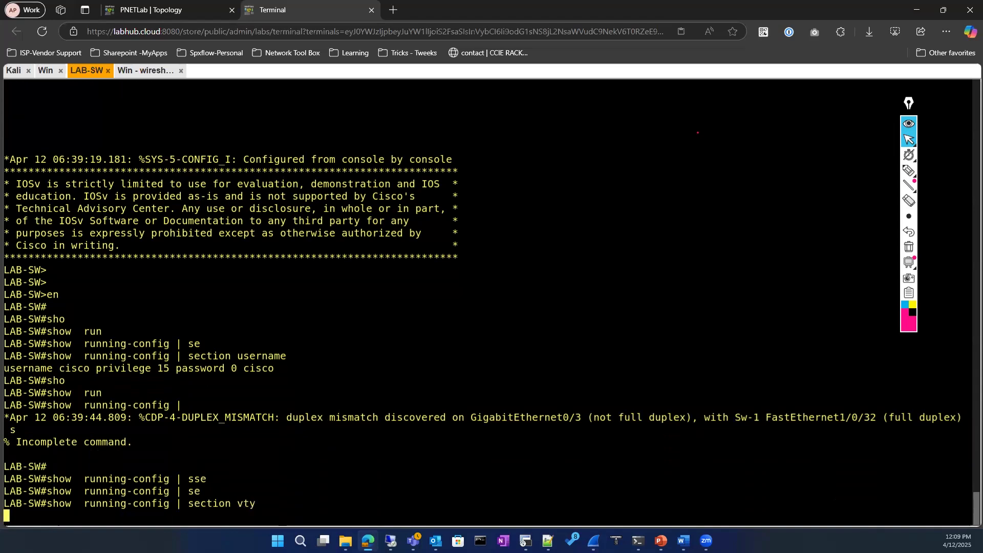
Enter global configuration mode with configure terminal
type("conf")
key("BackSpace")
key("BackSpace")
key("BackSpace")
key("BackSpace")
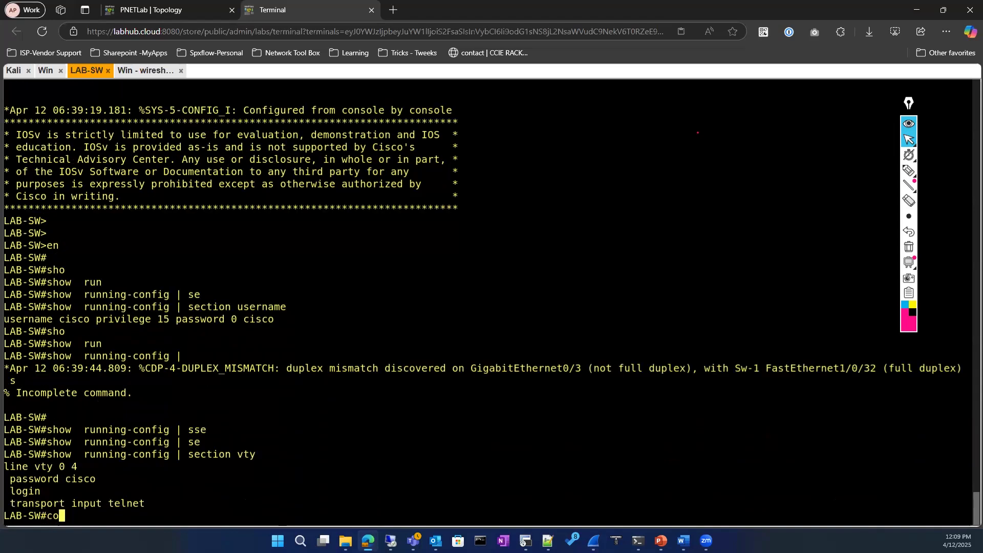
type("conf")
key("Tab")
key("Return")
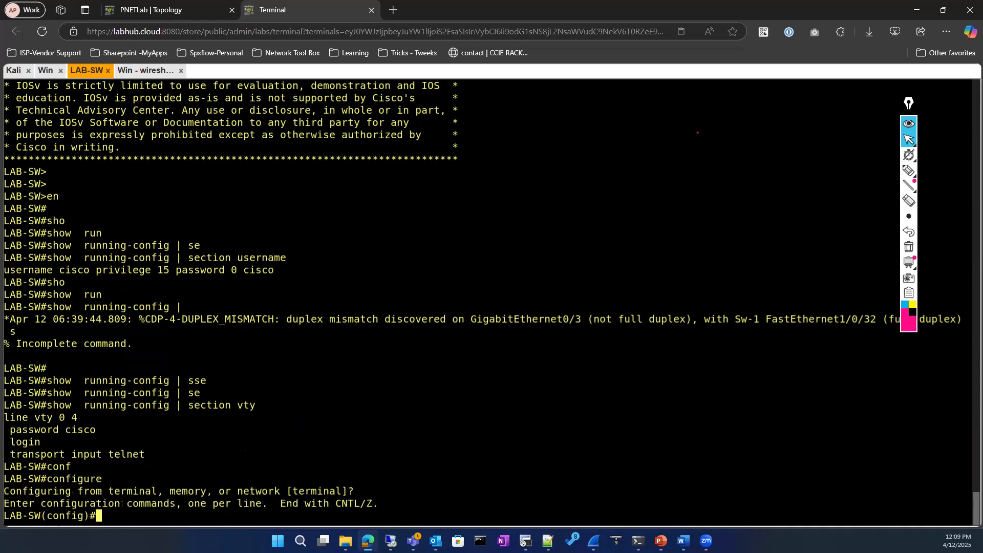
Set line vty 0 4 to authenticate with login local
type("lin")
key("Tab")
type("vt")
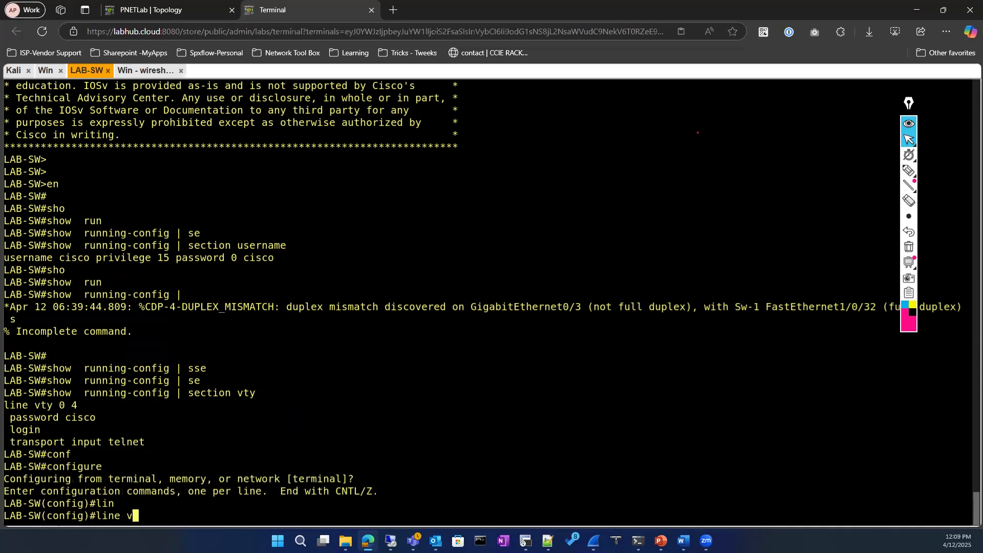
key("Tab")
type("0 ")
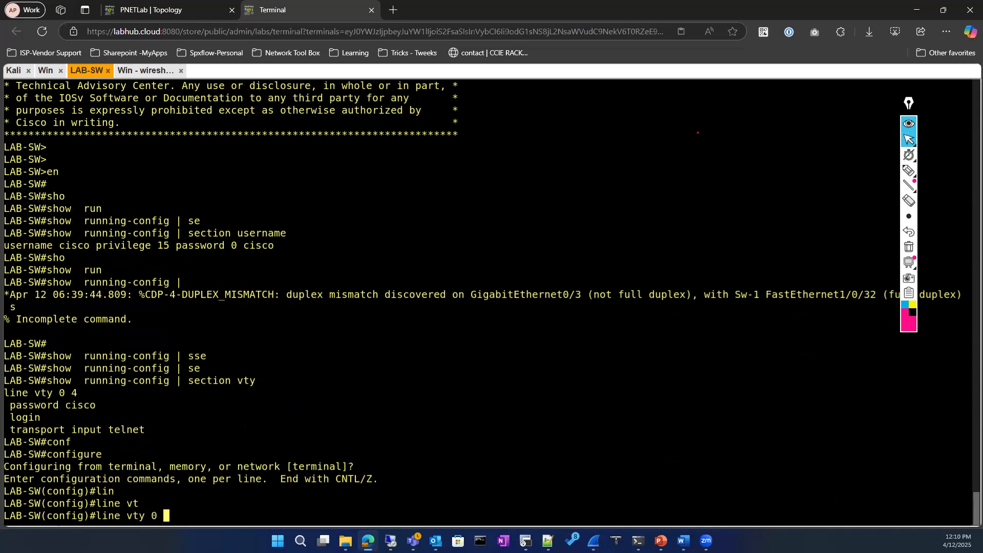
type("4")
key("Return")
type("log")
key("Tab")
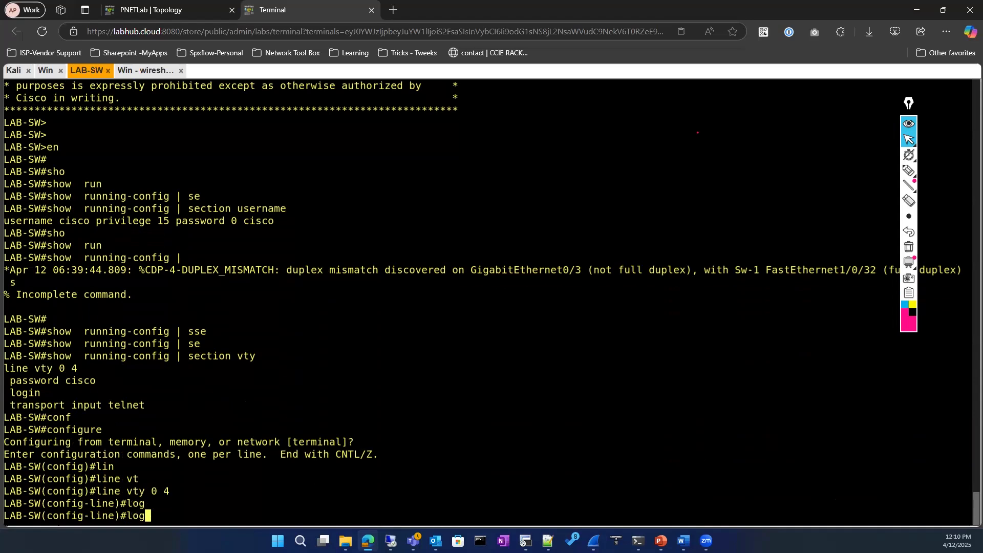
type("in")
key("Tab")
type("loc")
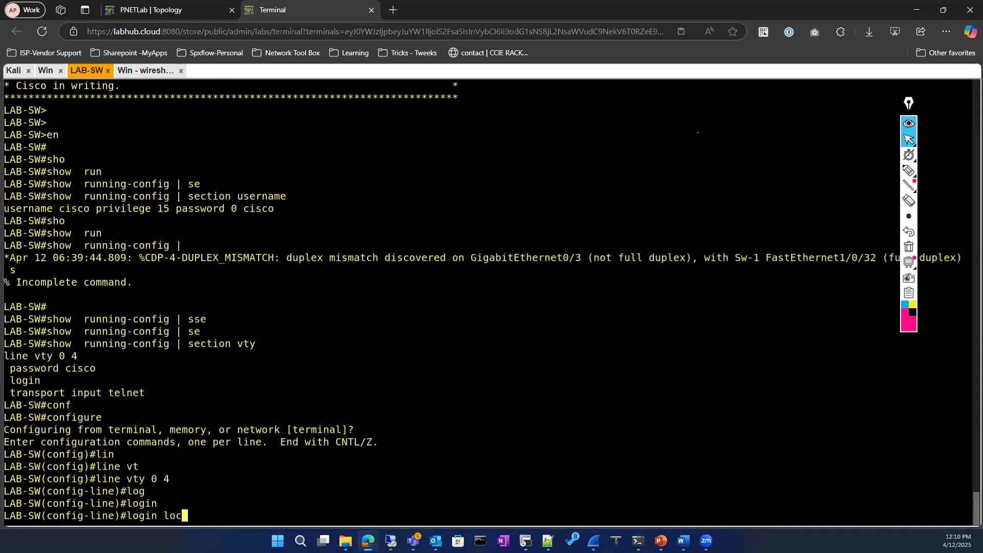
key("Tab")
key("Return")
key("Return")
Exit line and global configuration modes back to the privileged prompt
type("exit")
key("Return")
type("exit")
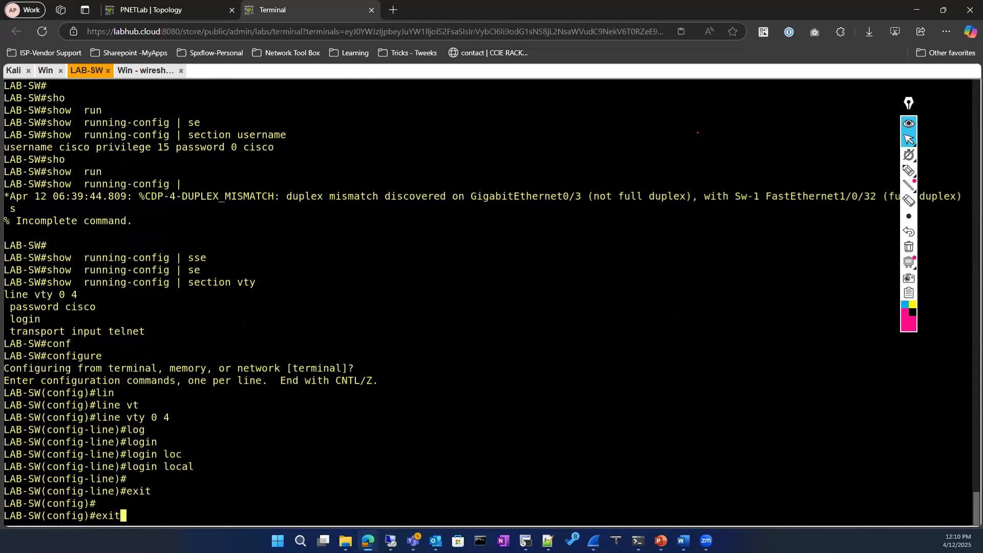
key("Return")
left_click(145, 71)
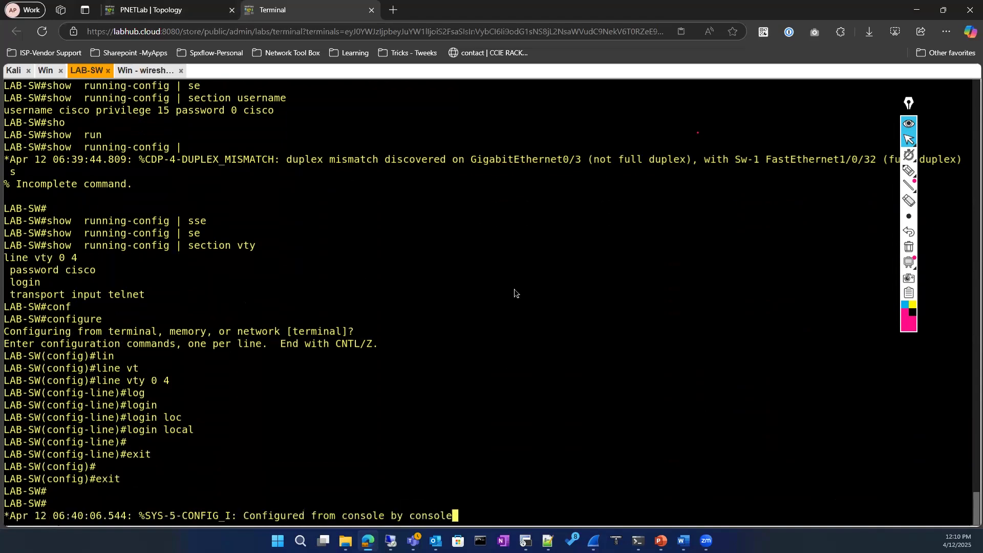
Send two more en requests over the PuTTY Telnet session
type("en")
key("Return")
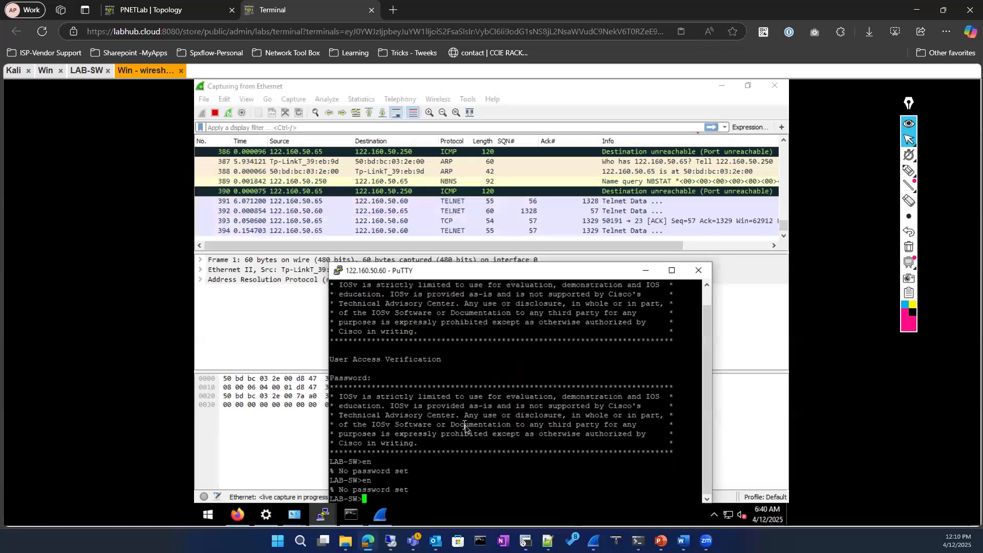
type("en")
key("Return")
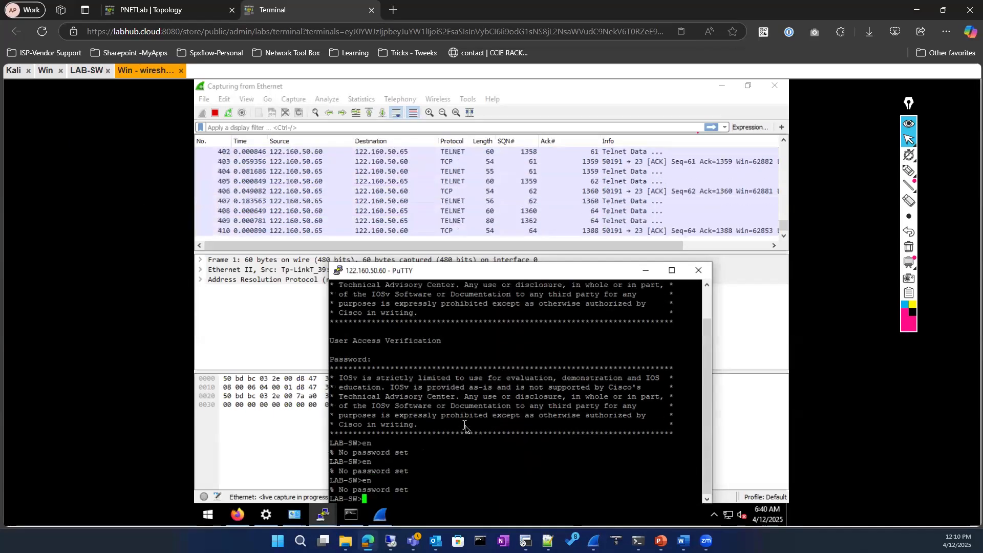
On the LAB-SW console, run show running-config | section line to confirm login local
left_click(74, 74)
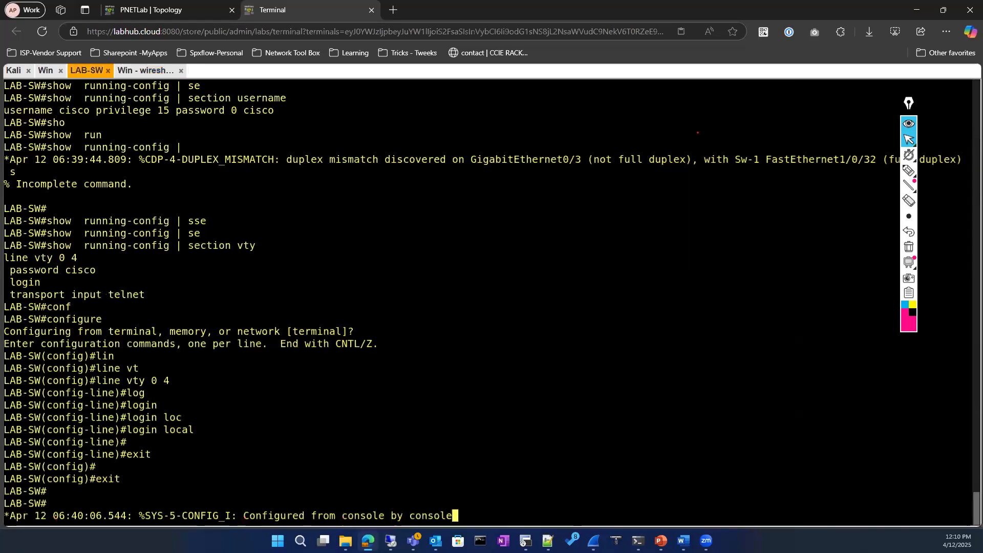
key("Return")
key("Return")
key("Return")
key("Return")
type("sho")
key("Tab")
type("run")
key("Tab")
type("| se")
key("Tab")
type("l")
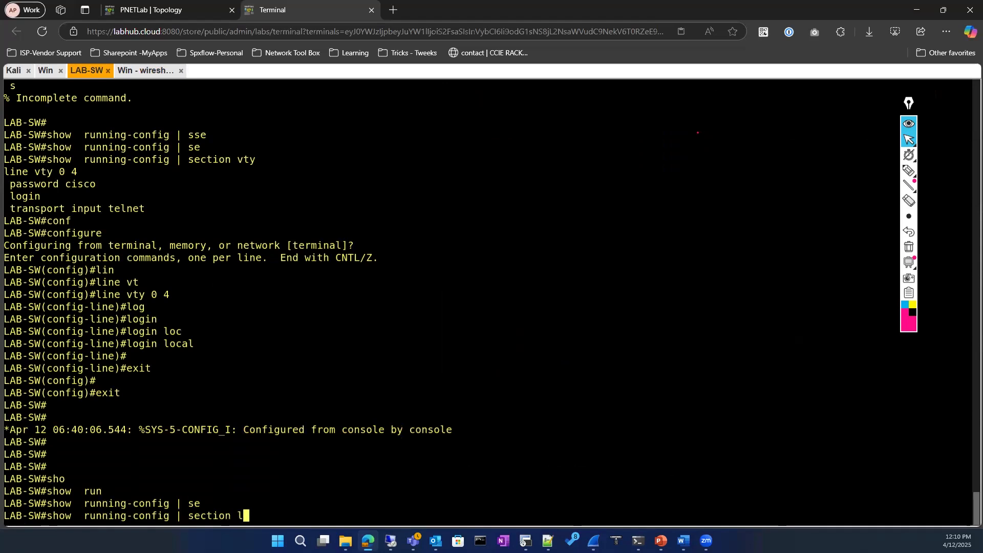
type("ine")
key("Return")
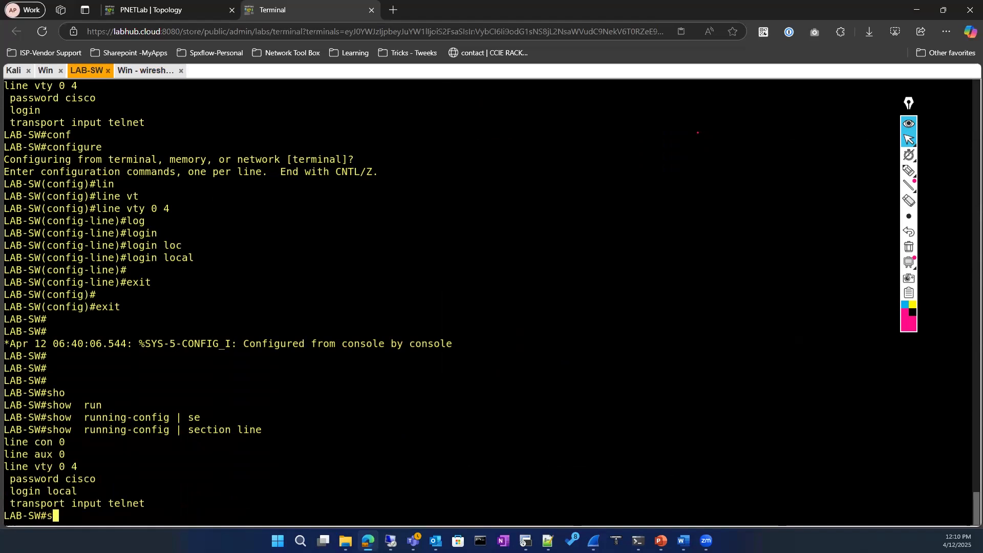
type("sho")
key("Tab")
type("run")
key("BackSpace")
key("BackSpace")
key("BackSpace")
key("BackSpace")
key("BackSpace")
key("BackSpace")
key("BackSpace")
key("BackSpace")
key("BackSpace")
In configuration mode, try 'enable password' without a value and browse the command help
type("conf")
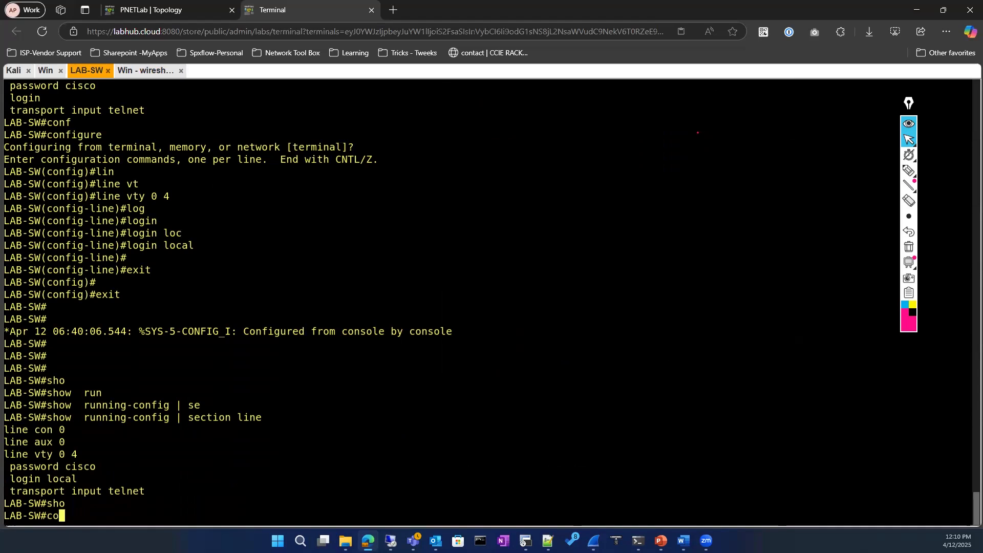
key("Tab")
key("Return")
type("en")
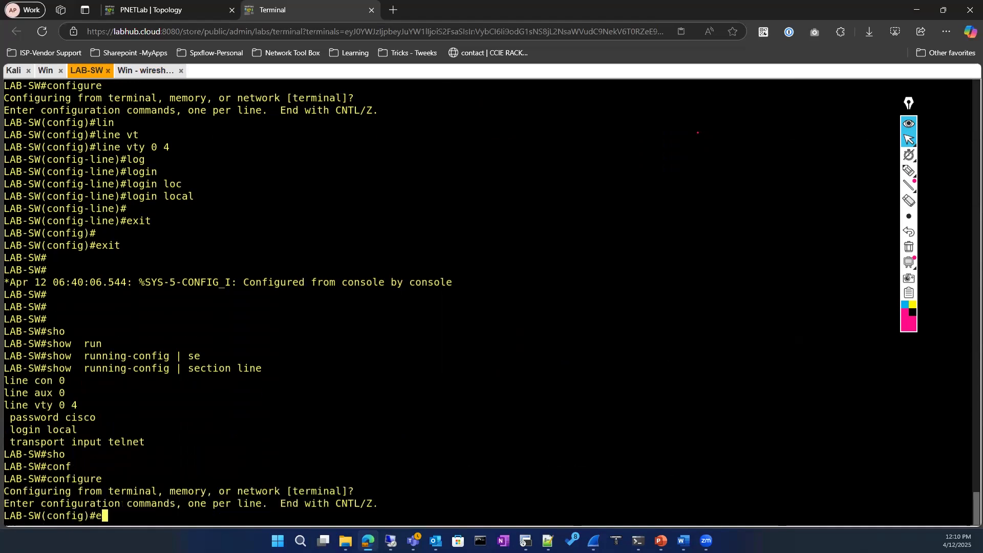
key("Tab")
type("ab")
key("Tab")
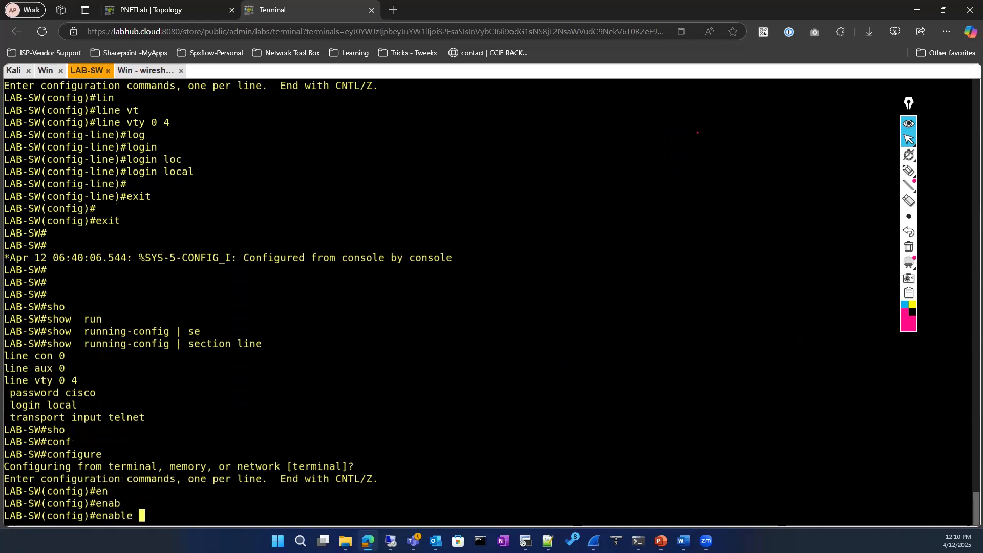
type("pa")
key("Tab")
key("Return")
type("?")
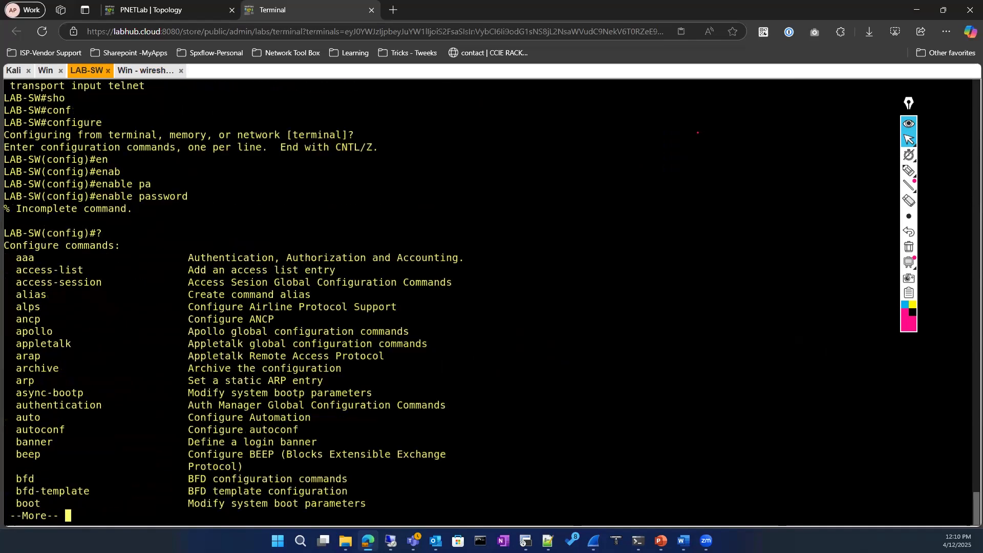
key("space")
key("ctrl+z")
key("Up")
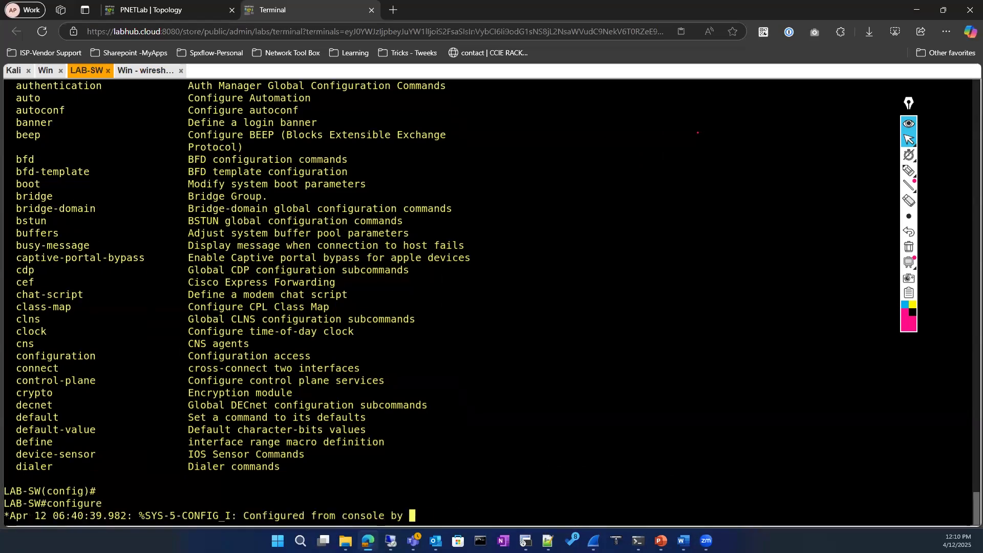
key("Return")
key("Return")
Configure an enable password on LAB-SW and exit back to the privileged prompt
type("conf")
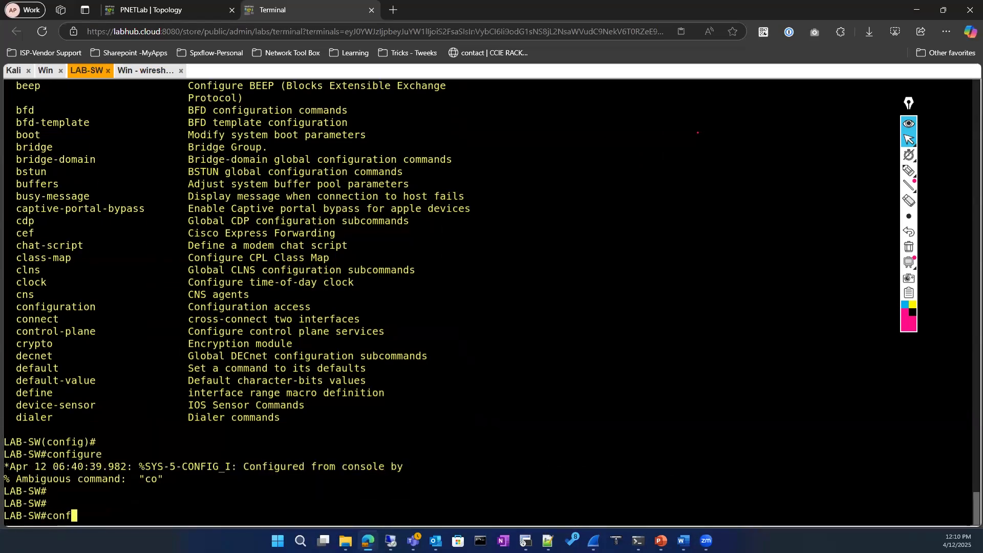
key("Tab")
key("Return")
key("Return")
key("Return")
type("en")
key("Tab")
type("ab")
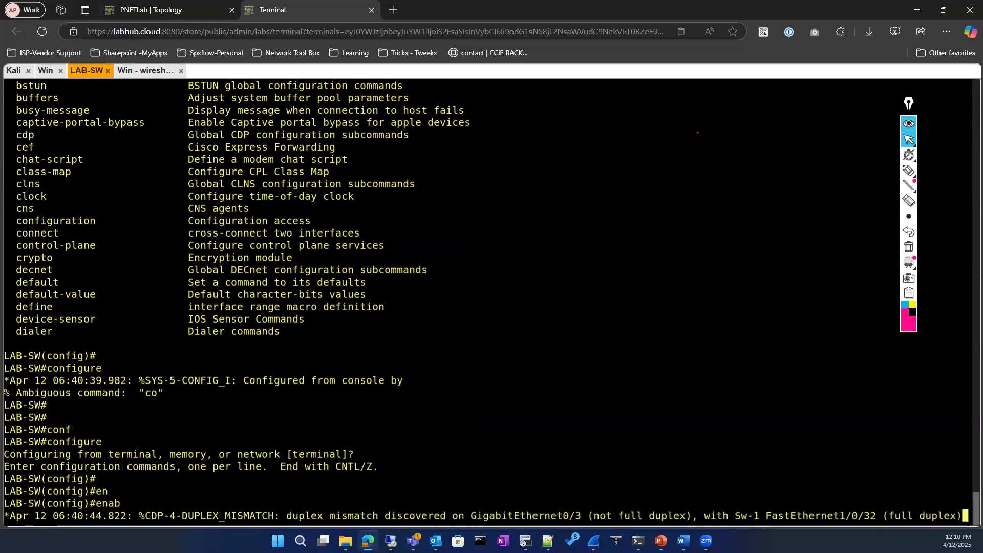
key("Tab")
type("pa")
key("Tab")
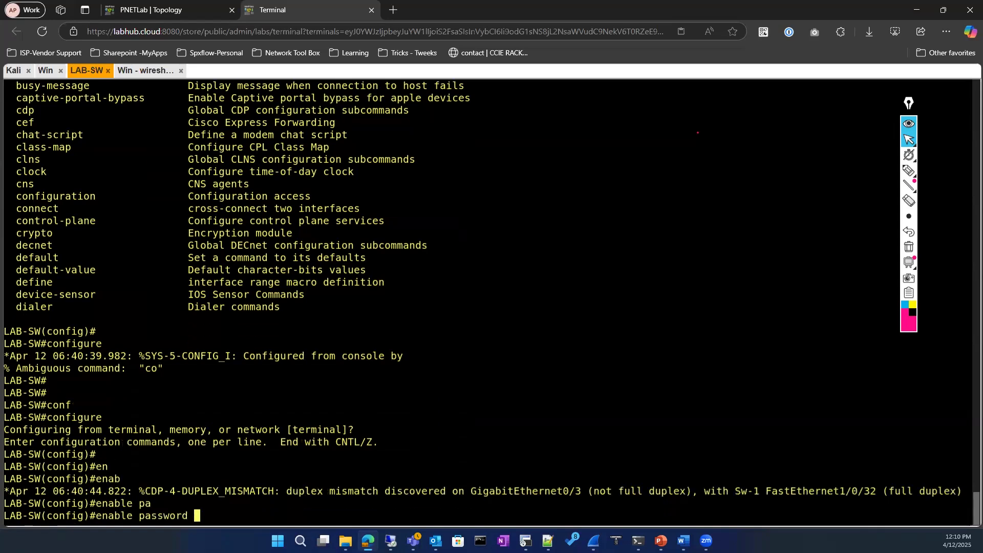
type("?")
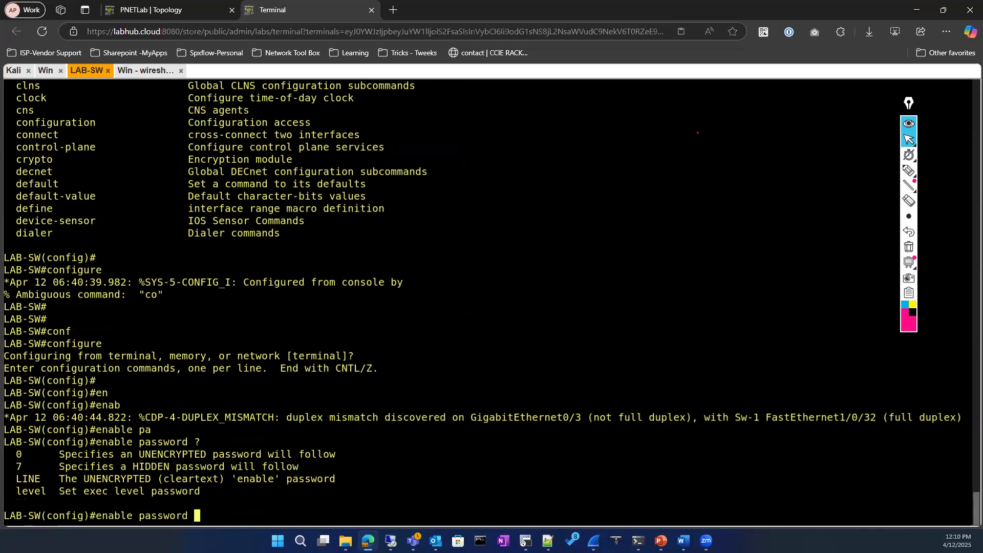
type("cisco ?")
key("Return")
type("exit")
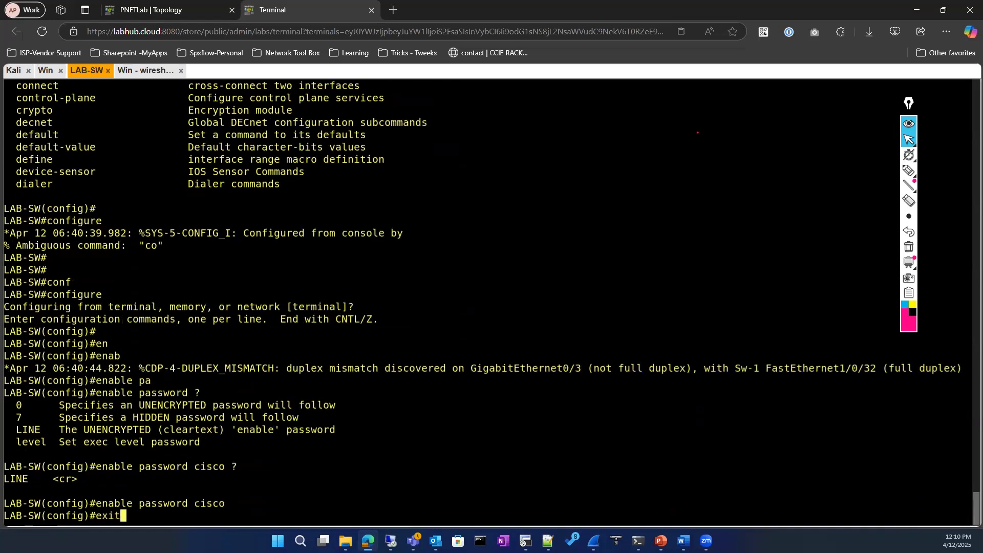
key("Return")
key("Return")
left_click(148, 71)
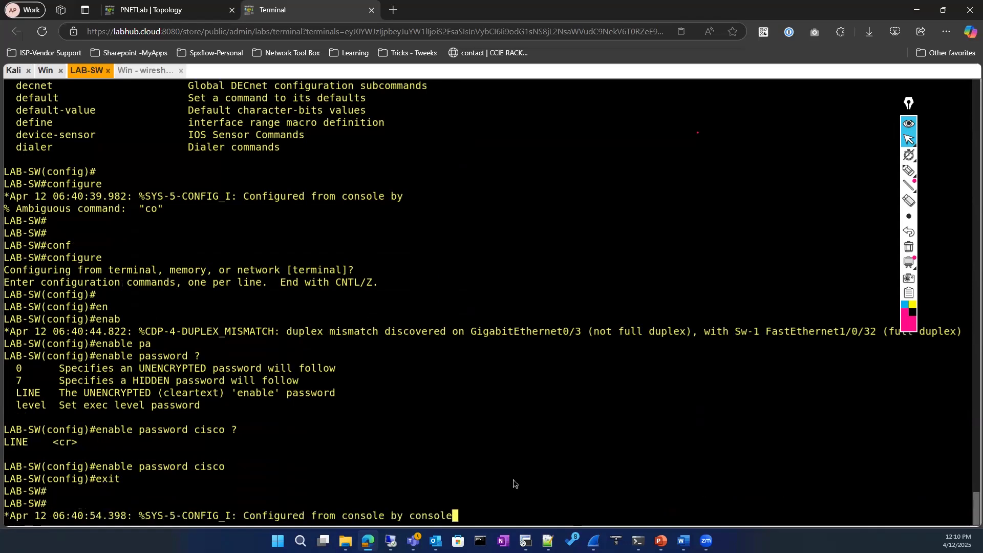
In PuTTY, request privileged mode over Telnet and submit two password attempts
type("en")
key("Return")
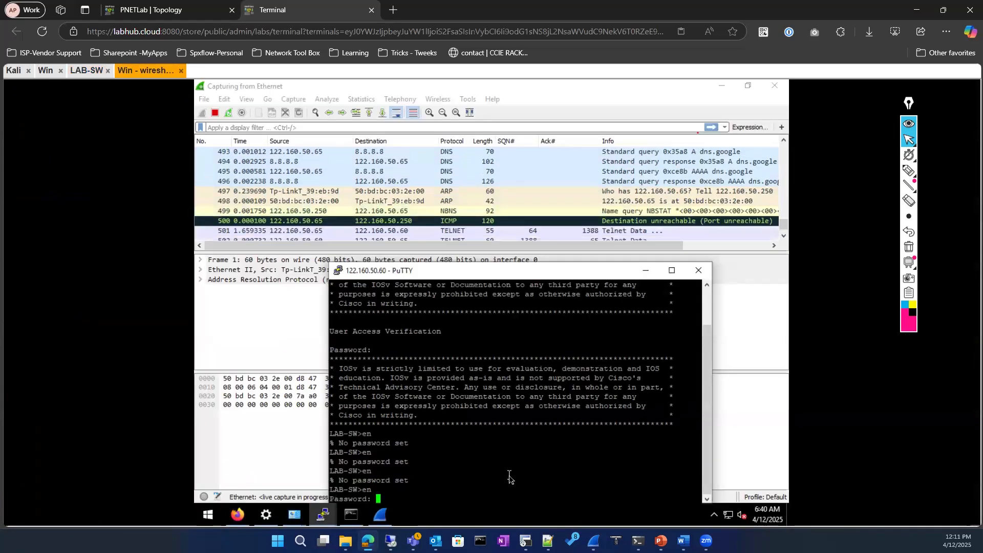
key("Return")
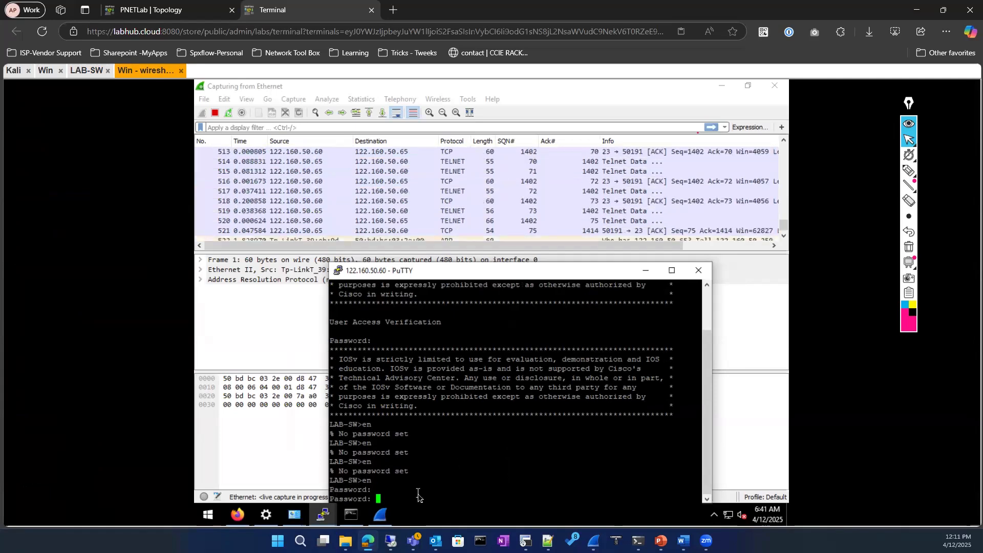
key("Return")
Run 'show running-config | section enable' on LAB-SW to confirm the enable password
left_click(87, 72)
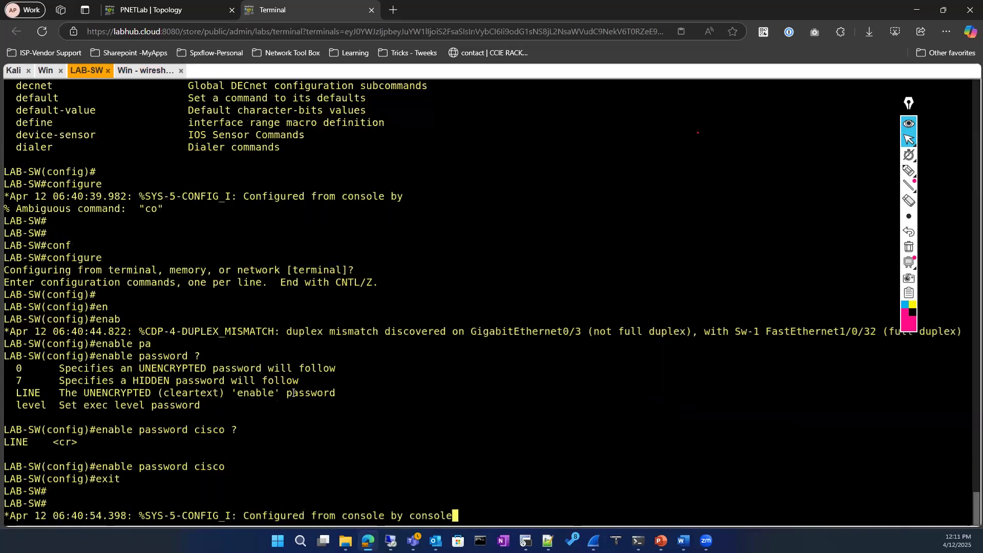
key("Return")
key("Return")
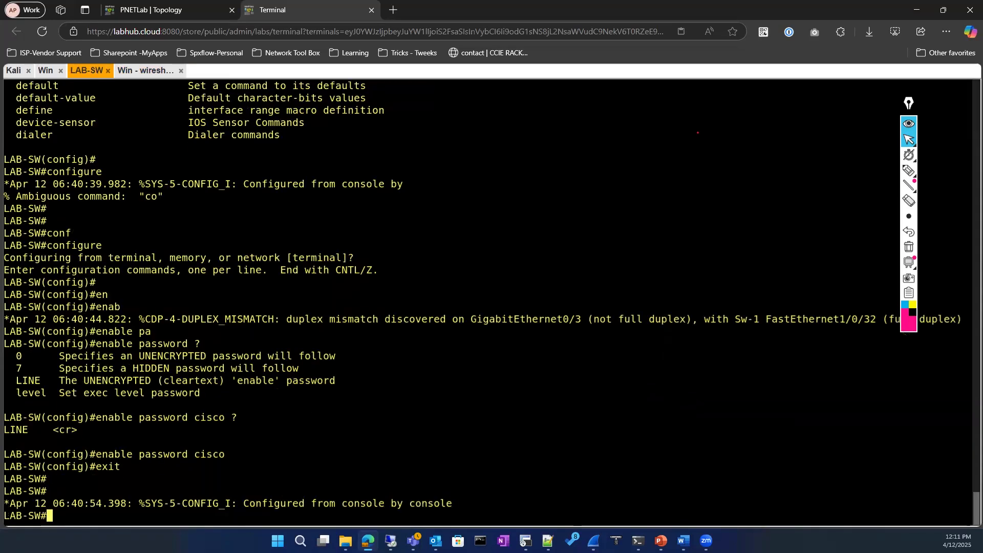
type("show  ru")
key("Tab")
type("run")
key("Tab")
type("| se")
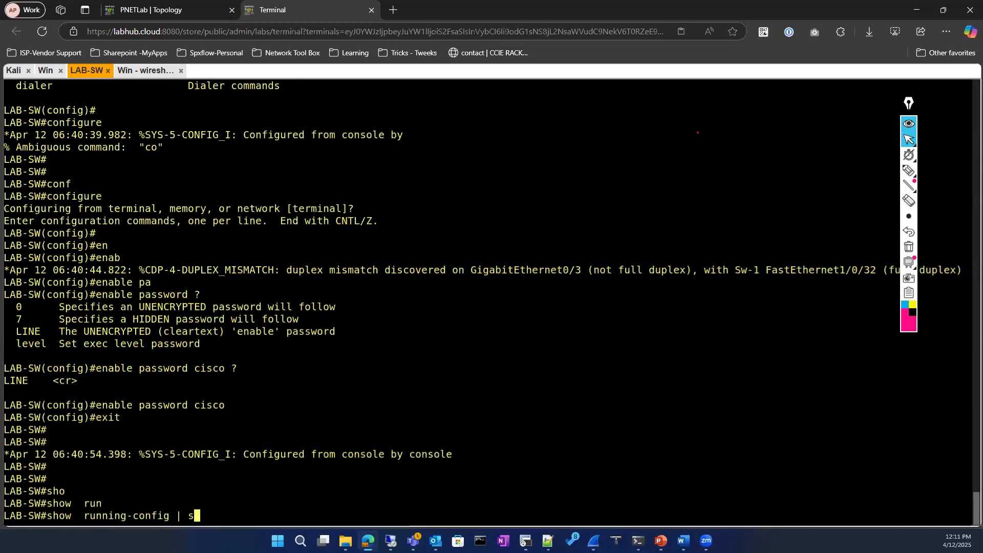
key("Tab")
type("enable")
key("Return")
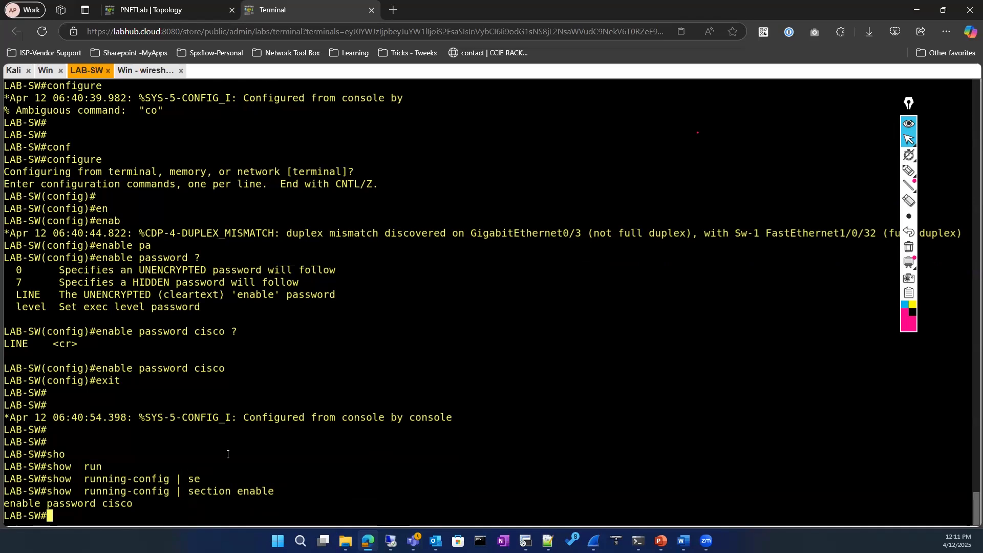
Submit a third password attempt in PuTTY, then request 'en' again
left_click(146, 70)
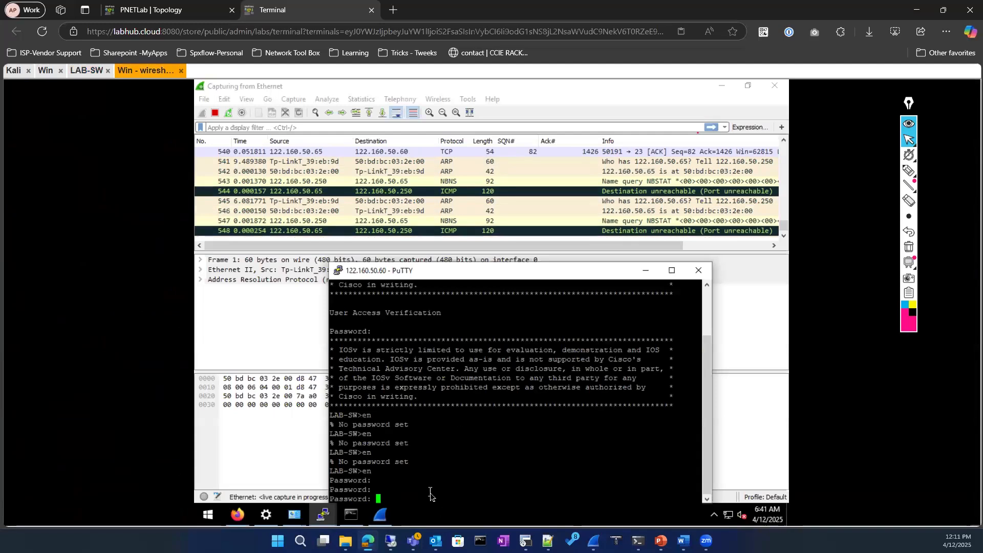
key("Return")
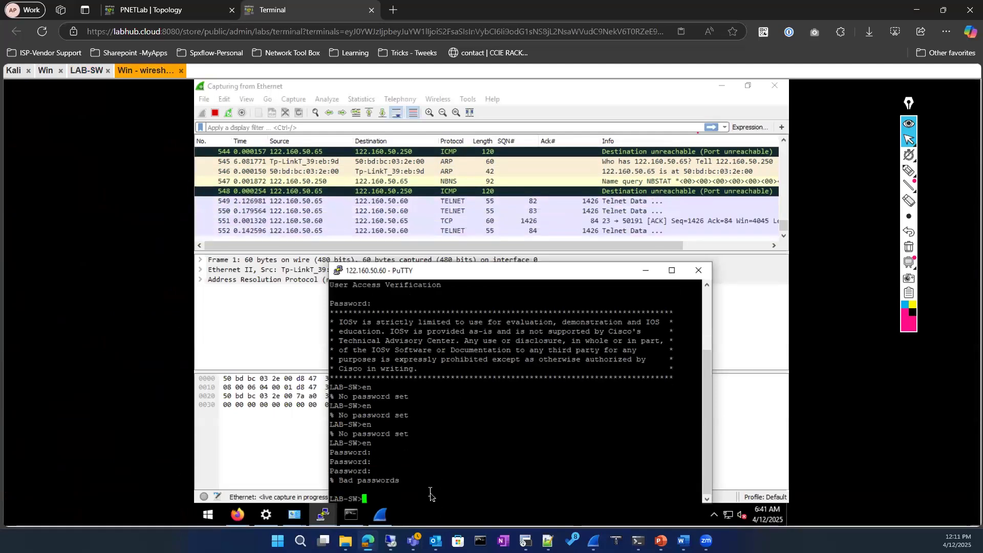
type("en")
key("Return")
key("Return")
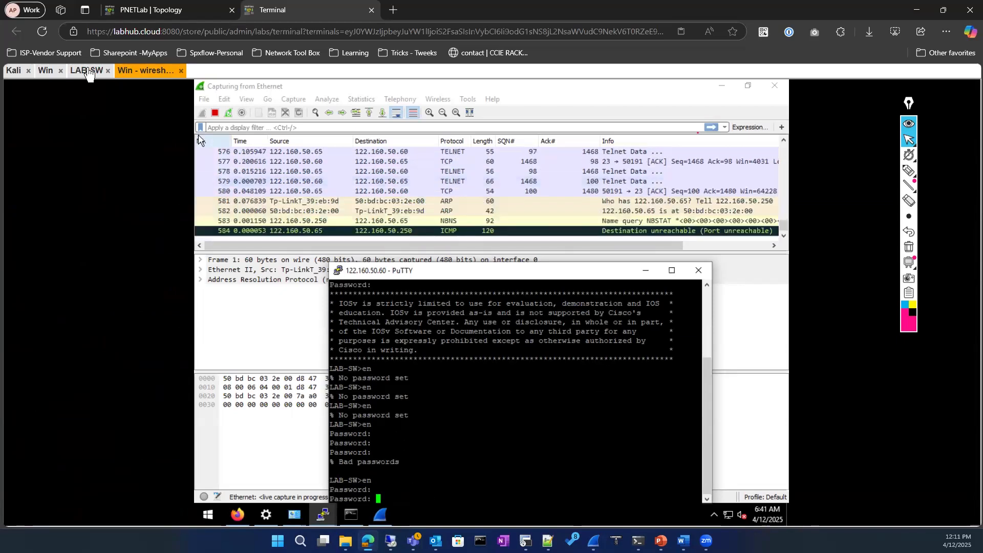
left_click(88, 71)
Display the switch's VTY configuration with 'show running-config | section vty'
type("so")
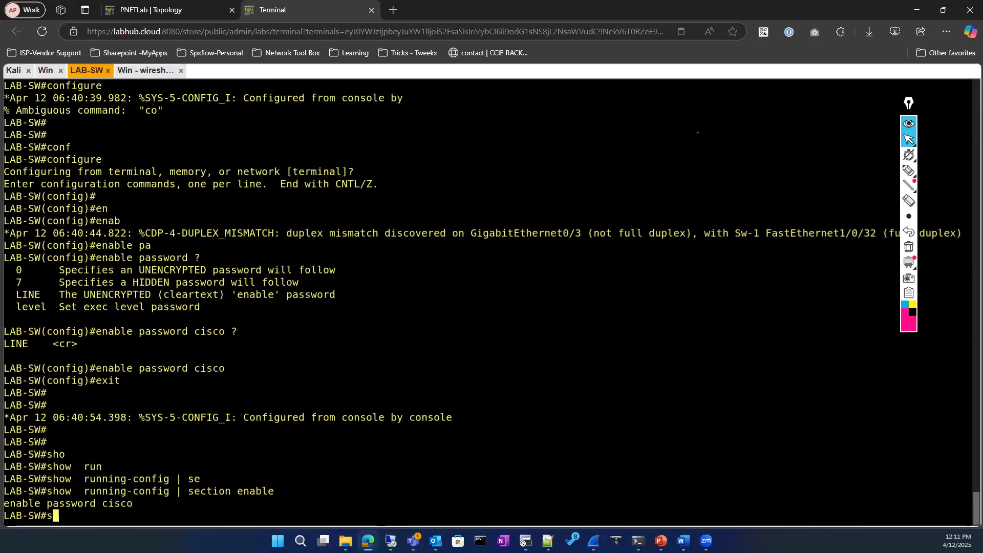
key("Tab")
key("BackSpace")
key("BackSpace")
key("BackSpace")
key("BackSpace")
key("BackSpace")
key("BackSpace")
key("BackSpace")
key("BackSpace")
key("BackSpace")
type("sho")
key("Tab")
type("run")
key("Tab")
type("|  se")
key("Tab")
type("vty")
key("Return")
Enter global configuration and then line vty 0 4 configuration, reusing the listed line text
type("conf")
key("Tab")
key("Return")
key("Return")
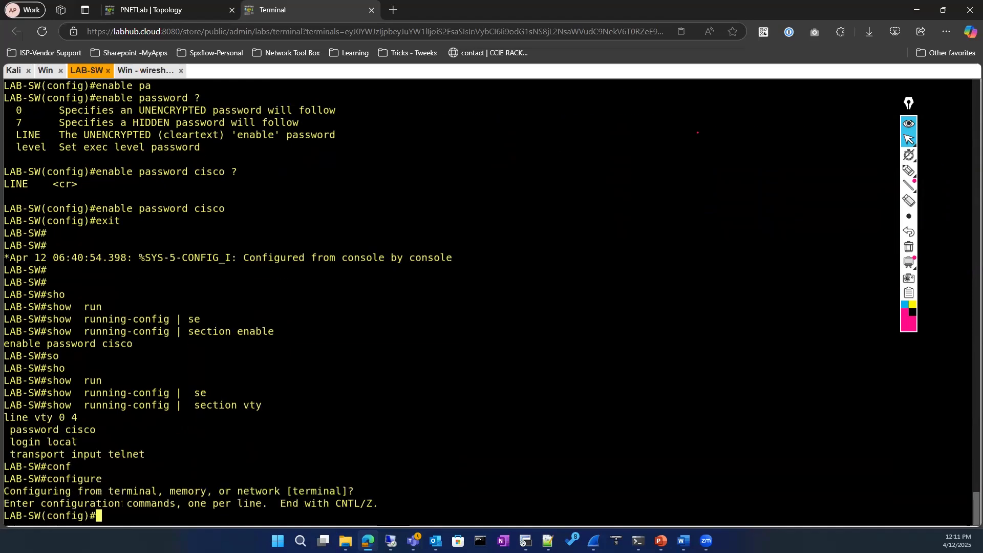
left_click_drag(4, 417, 75, 418)
type("line vty 0 4")
key("Return")
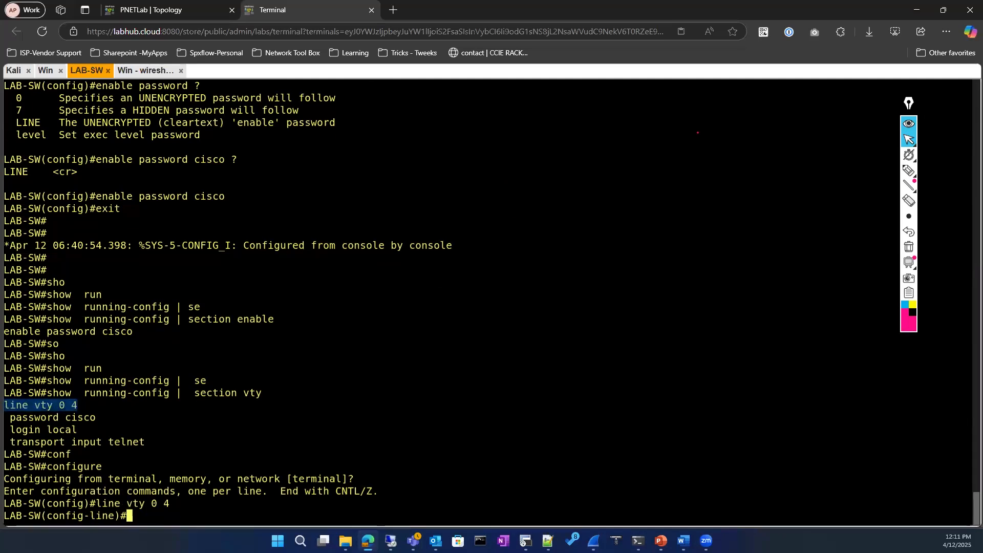
Apply 'no login' and 'no login local' to the VTY lines, then exit twice
type("no log")
key("Tab")
type("i")
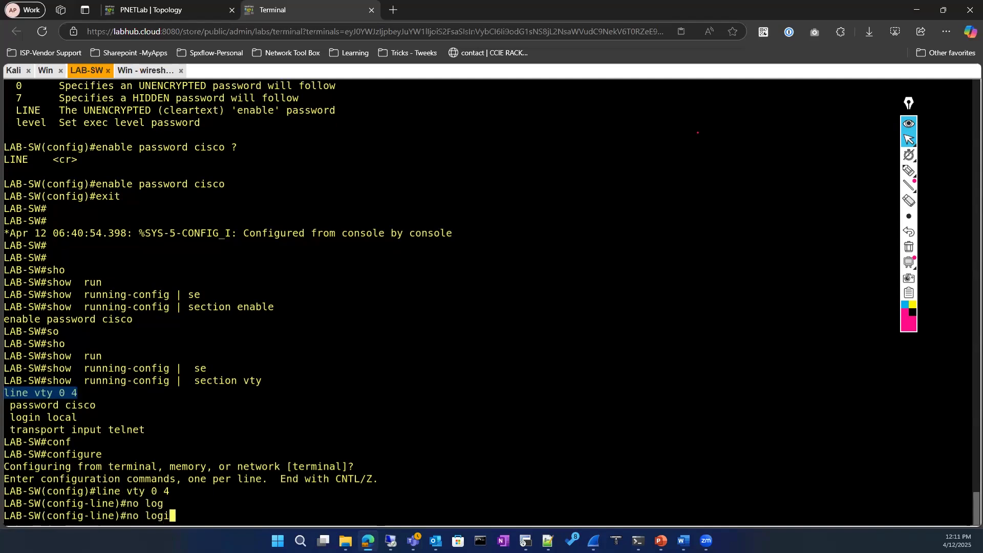
type("n")
key("Tab")
type("loc")
key("Tab")
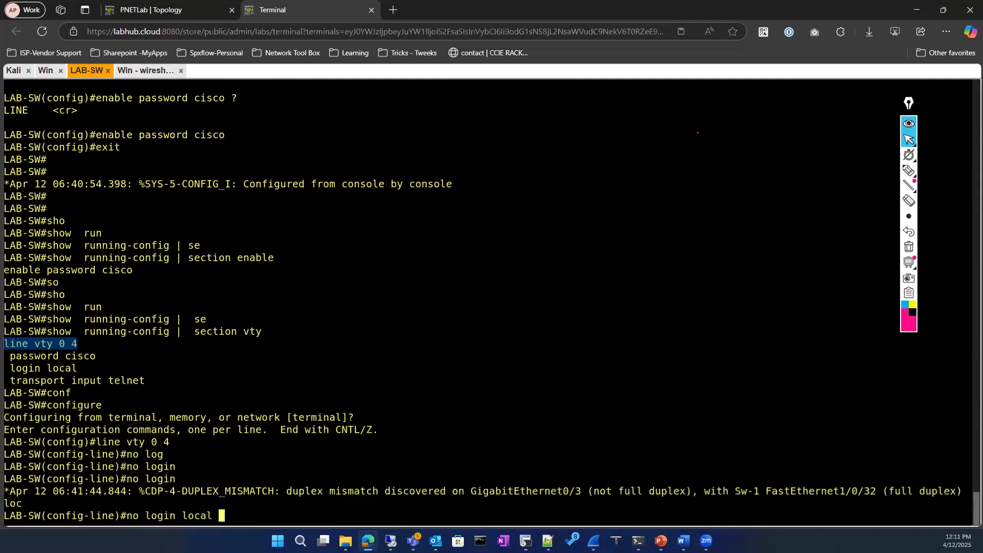
key("Return")
type("exit")
key("Return")
type("exit")
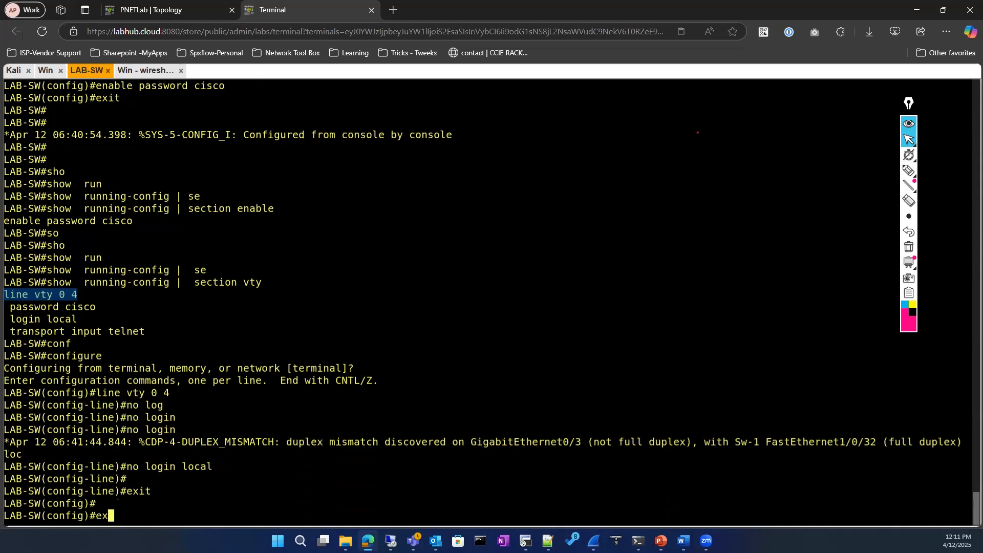
key("Return")
key("Return")
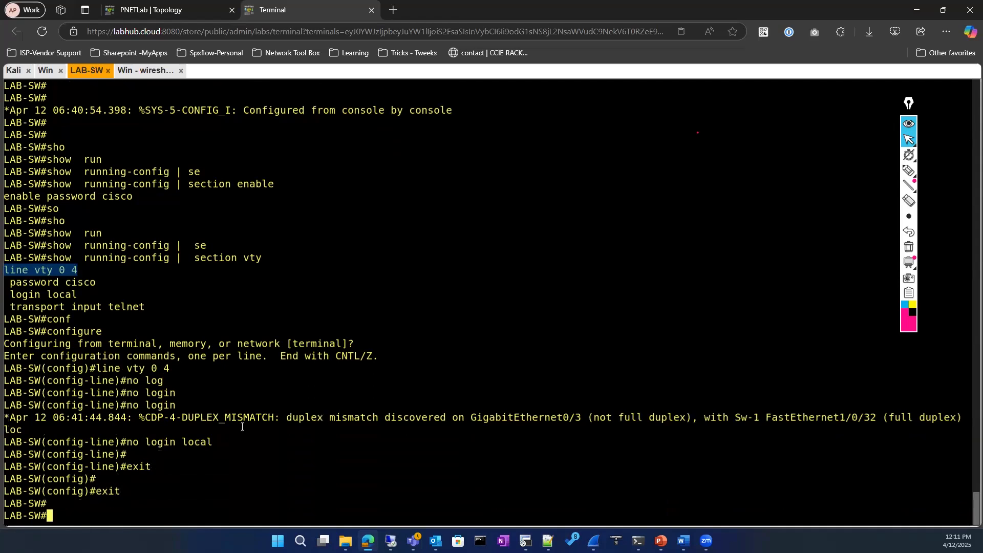
In PuTTY, submit two more password attempts and enter 'en' again
left_click(140, 71)
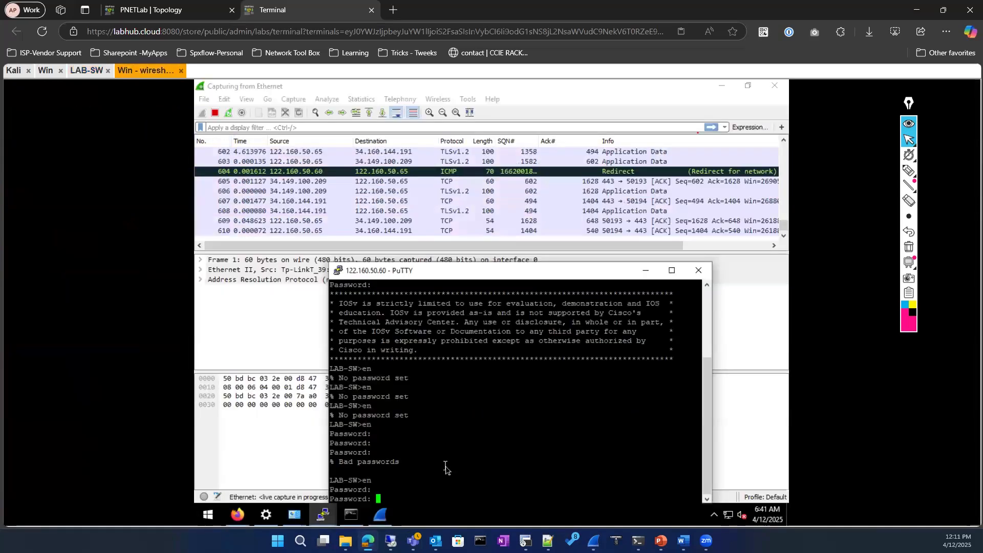
key("Return")
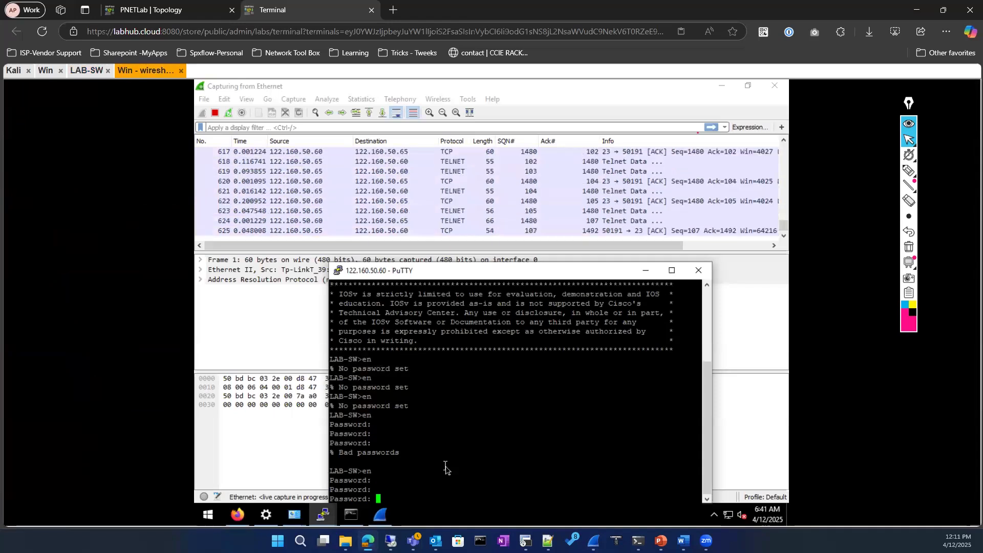
key("Return")
key("Return")
type("e")
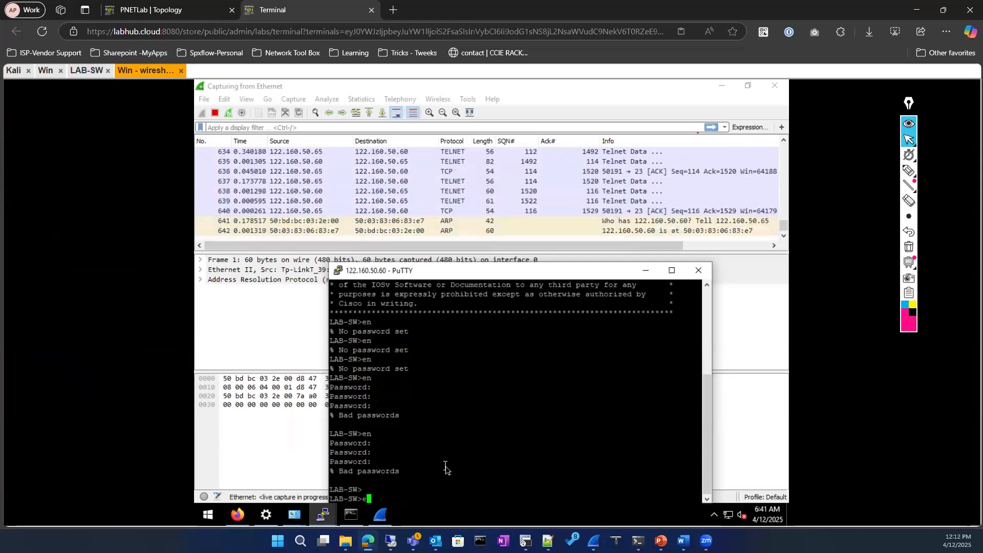
type("n")
key("Return")
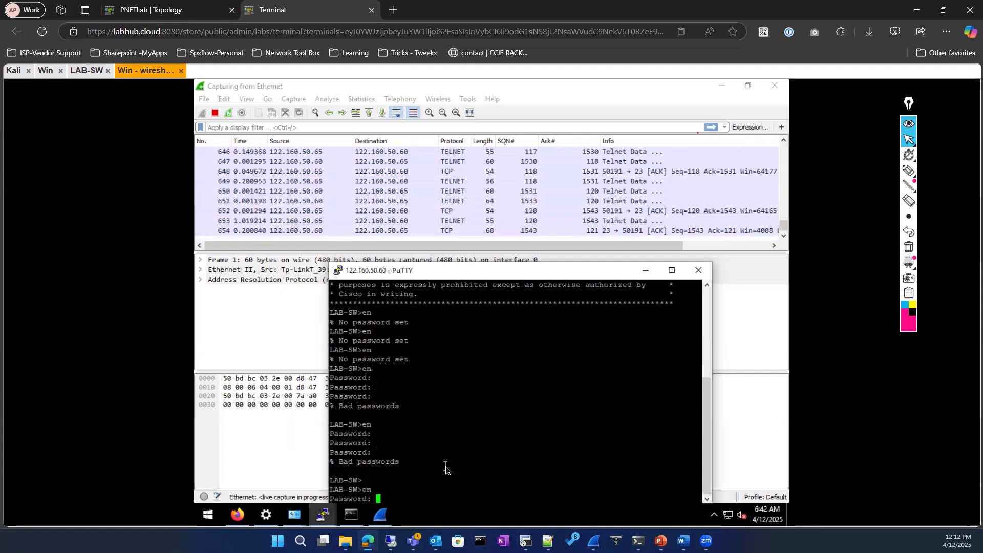
Re-list LAB-SW's vty section with 'show running-config | section vty' to verify no login
left_click(86, 71)
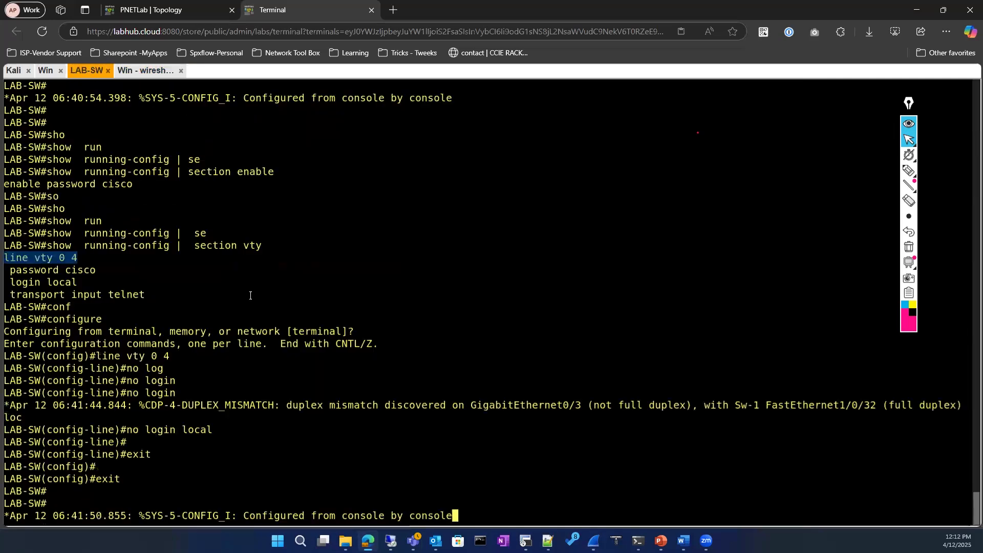
key("Return")
key("Return")
key("Return")
key("Return")
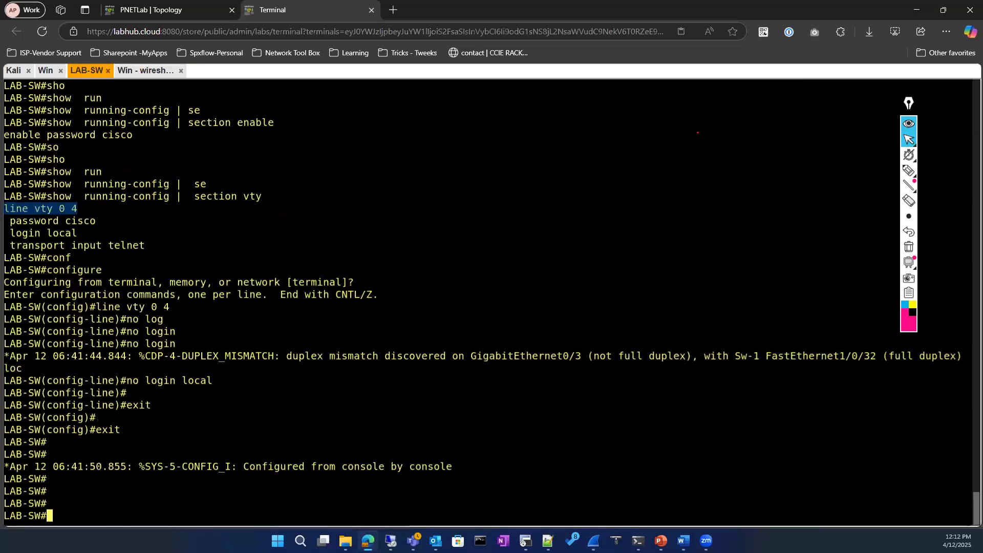
type("sho")
key("Tab")
type("run")
key("Tab")
type("| se")
key("Tab")
type("vty")
key("Return")
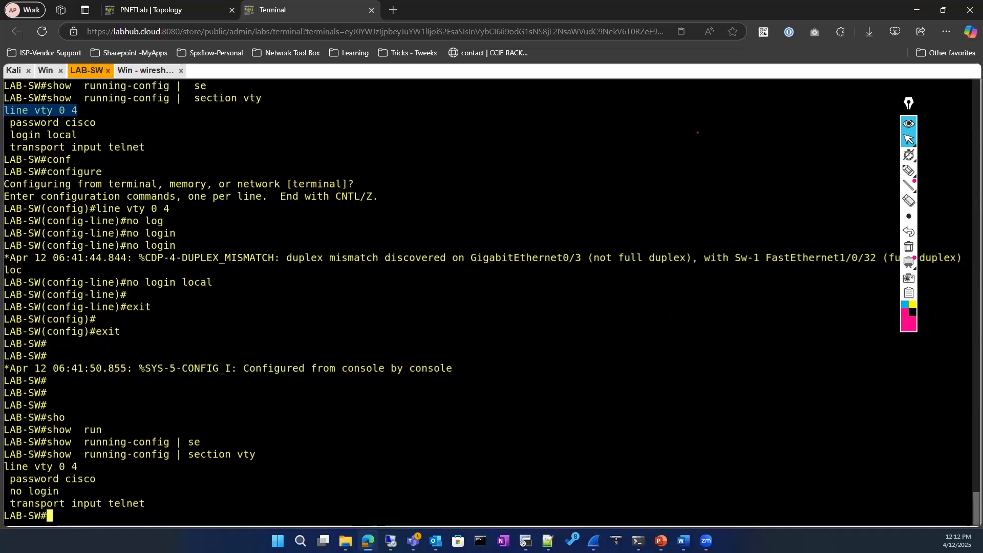
Set a level 15 enable password on LAB-SW, then retry the PuTTY password, which is rejected
type("conf")
key("Tab")
key("Return")
key("Return")
type("en")
key("Tab")
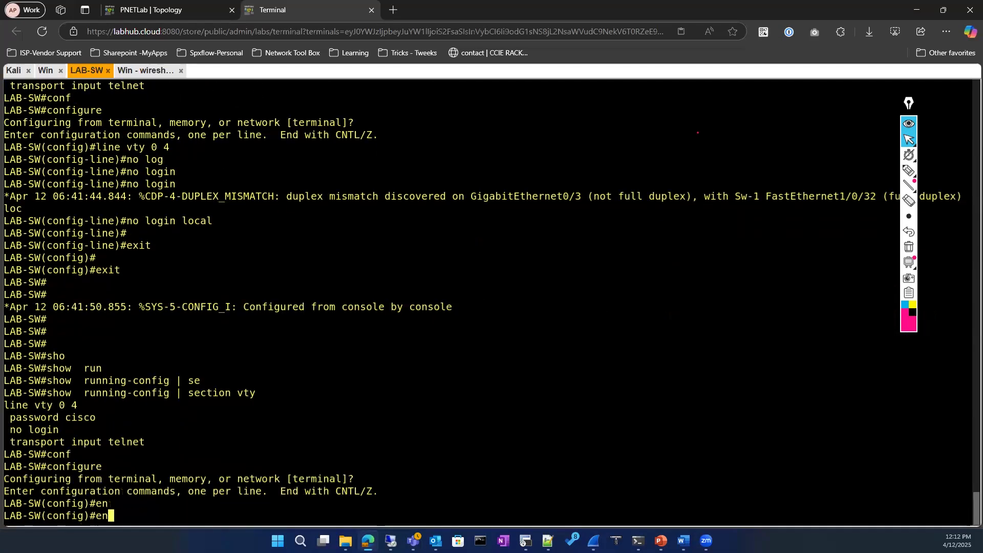
type("a")
key("Tab")
type("pas")
key("Tab")
type("cisco ?")
key("BackSpace")
key("BackSpace")
key("BackSpace")
key("BackSpace")
key("BackSpace")
key("BackSpace")
type("?")
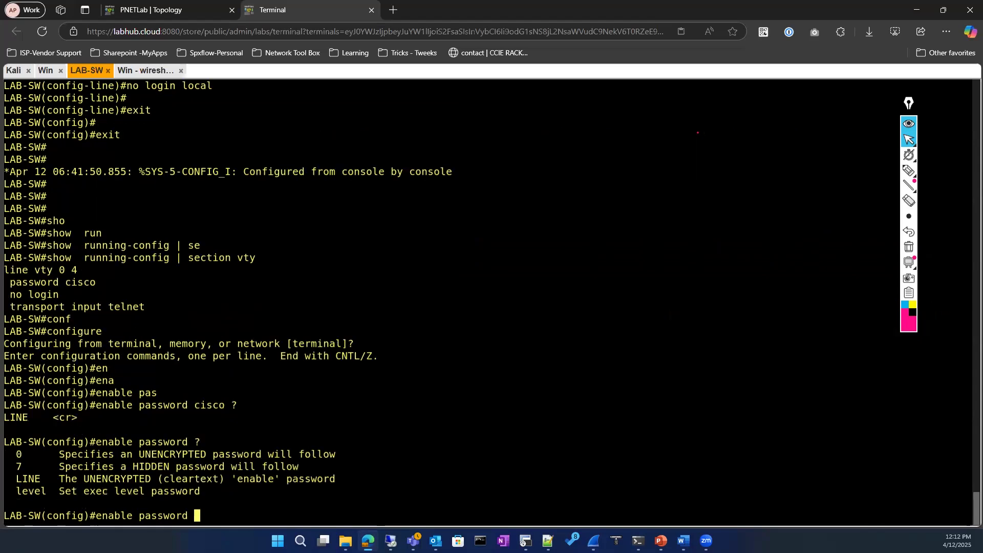
type("lev")
key("Tab")
type("?1")
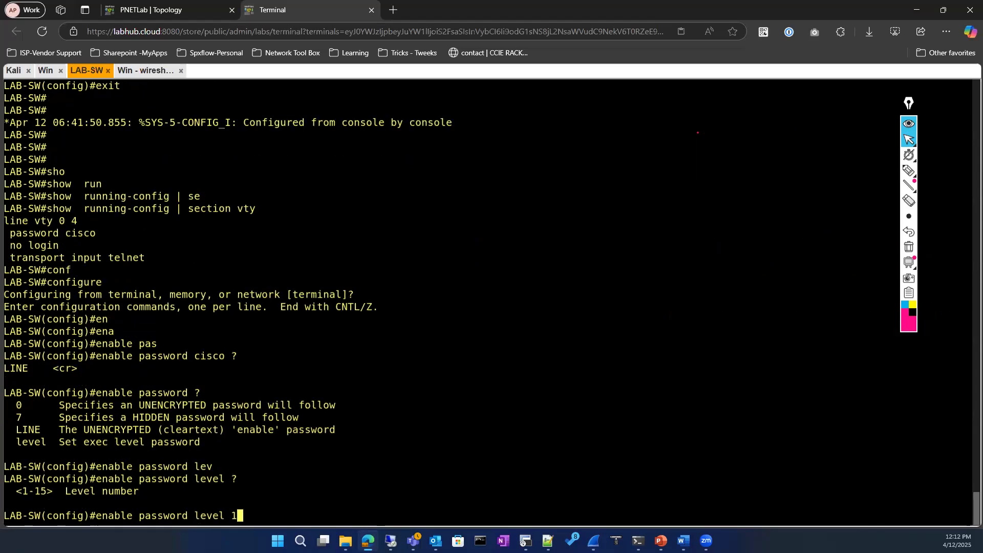
type("5 ?cisco")
key("Return")
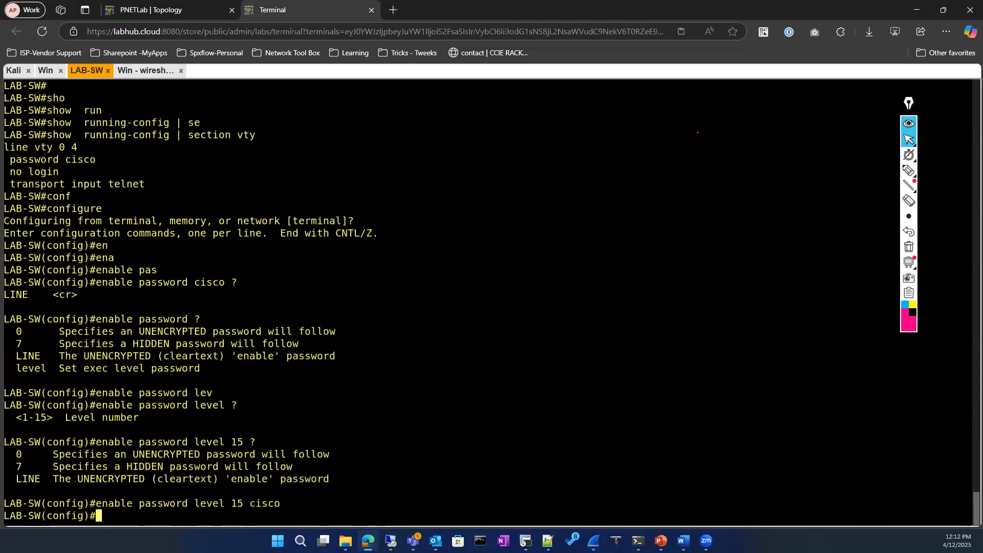
left_click(126, 75)
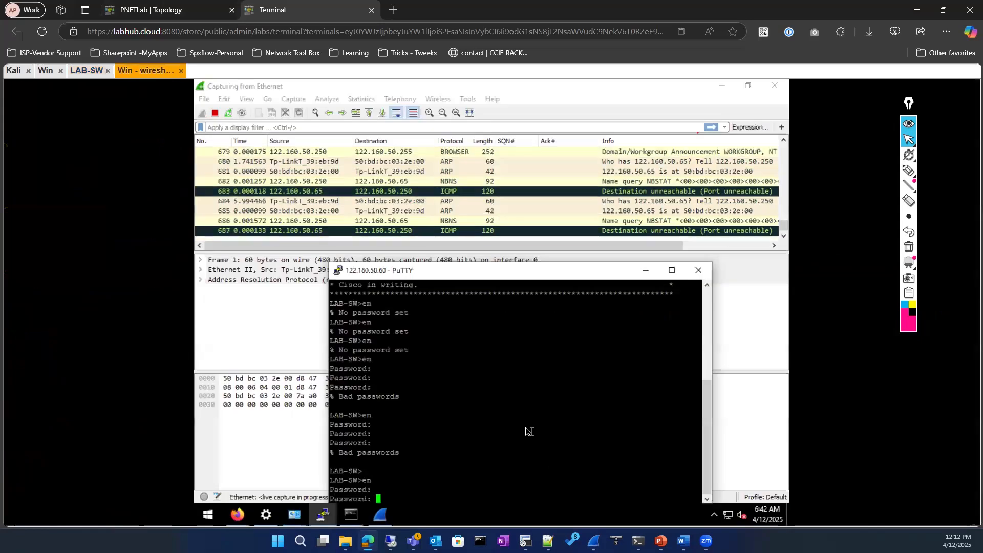
key("Return")
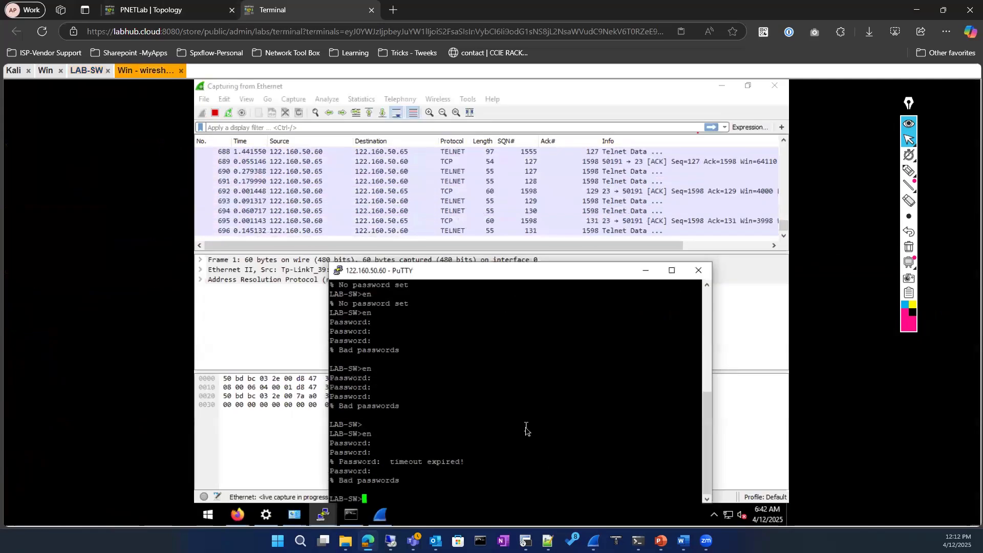
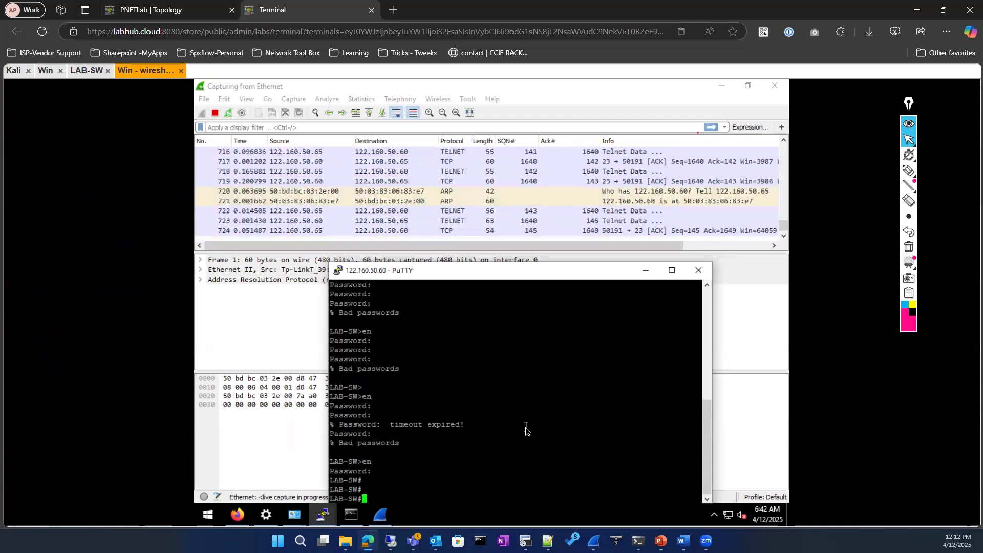
Move the PuTTY switch window up and minimise it, then quit Wireshark's running capture
left_click_drag(448, 270, 435, 138)
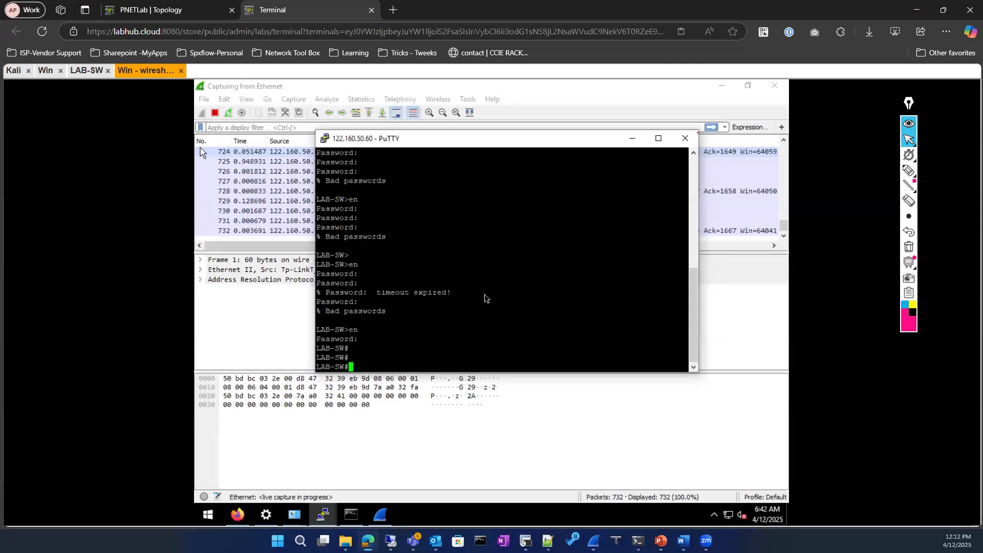
left_click(634, 139)
left_click(774, 86)
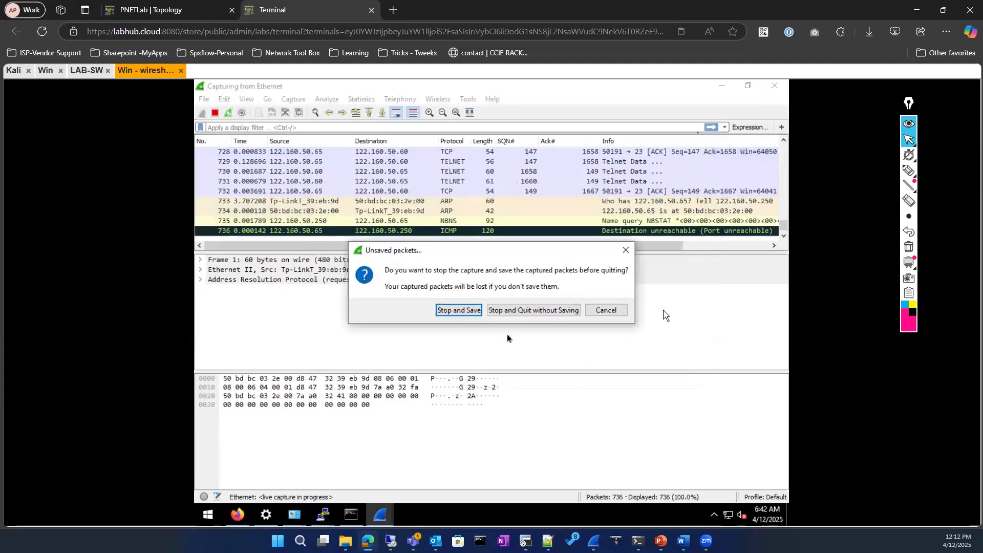
Discard the old capture without saving and start a fresh Wireshark capture on Ethernet
left_click(543, 311)
left_click(380, 515)
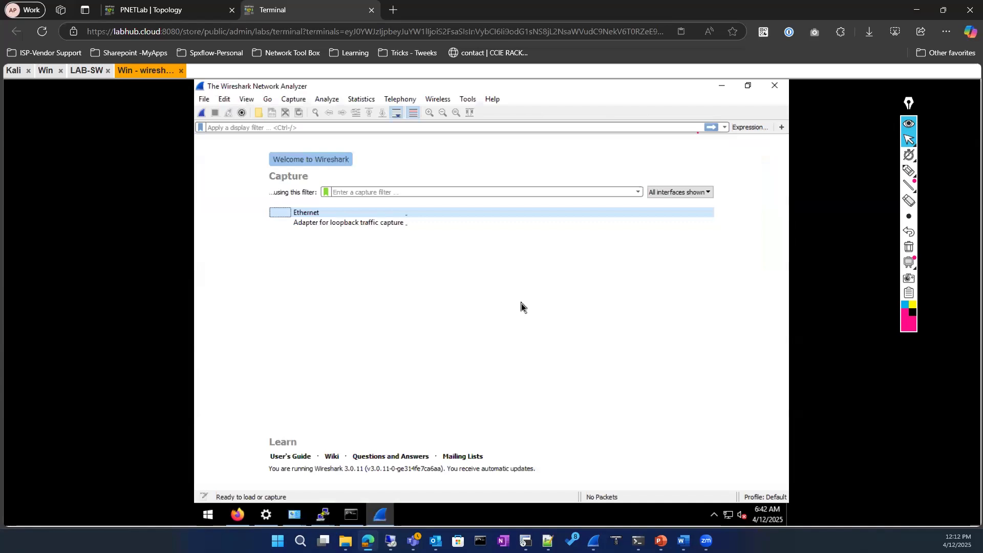
left_click(318, 213)
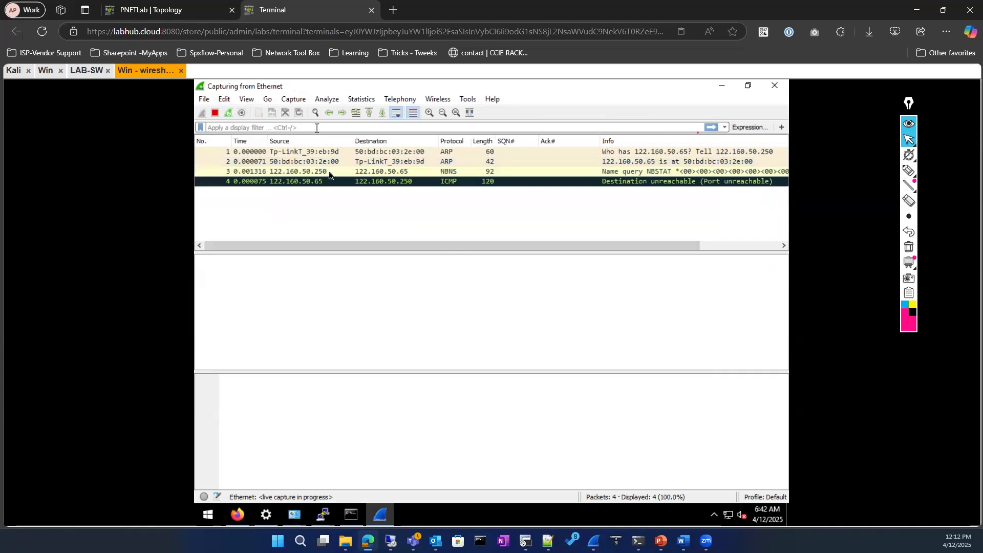
left_click(308, 161)
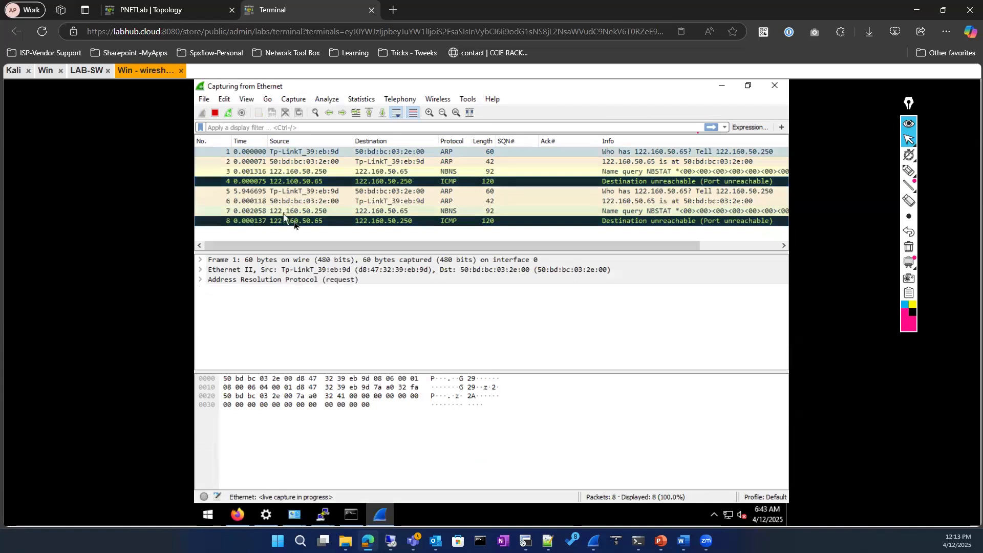
Filter the capture to ip.addr == 122.160.50.60, then bring the PuTTY session forward
right_click(307, 220)
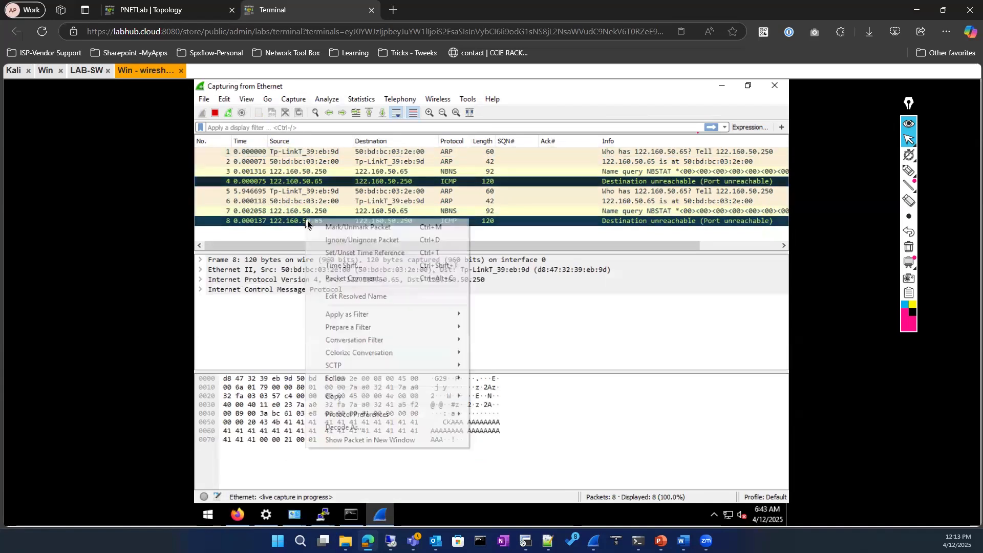
mouse_move(384, 318)
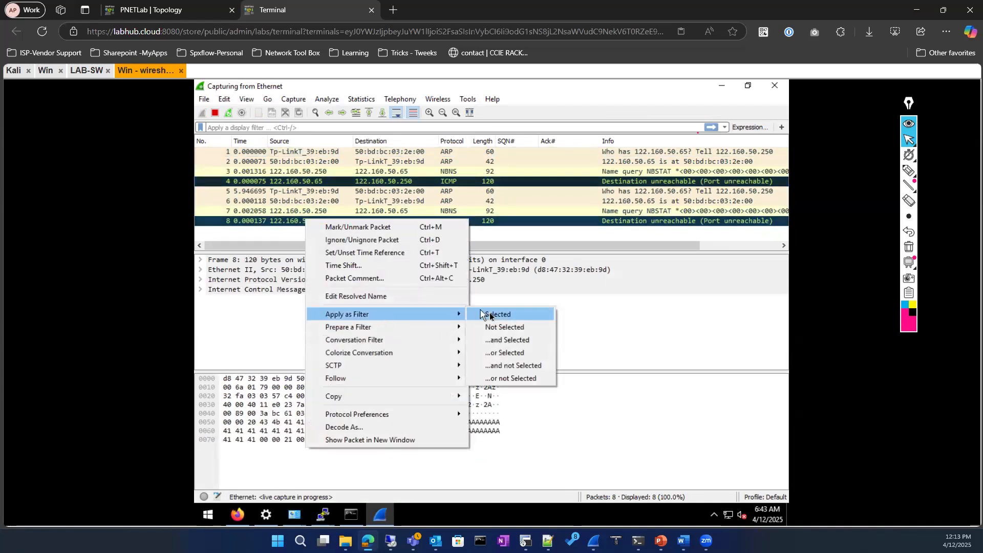
left_click(491, 315)
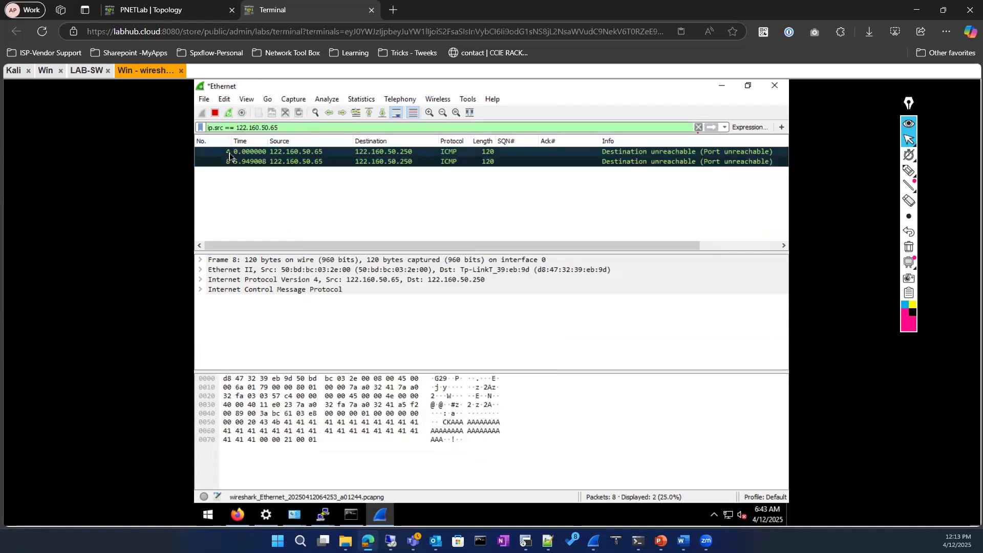
key("BackSpace")
key("BackSpace")
key("BackSpace")
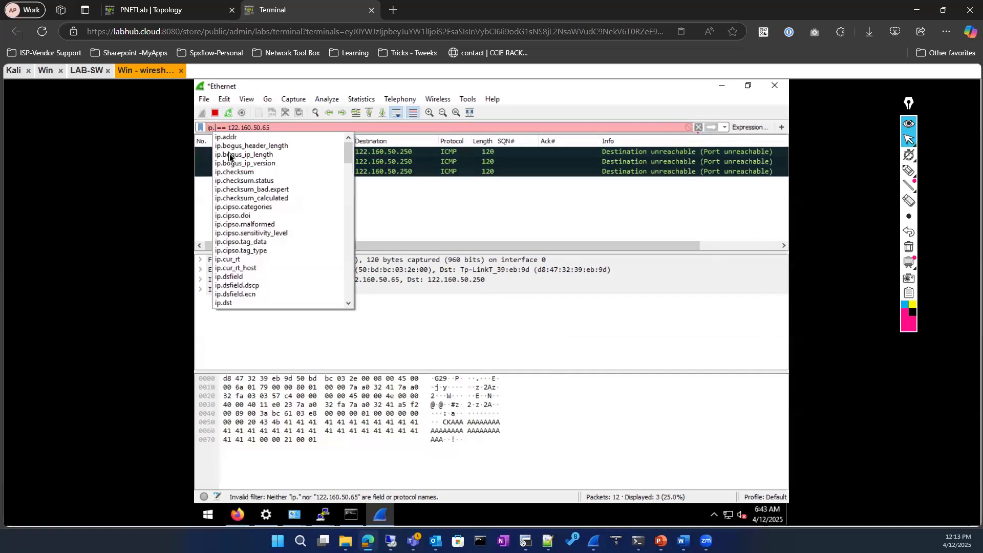
left_click(238, 138)
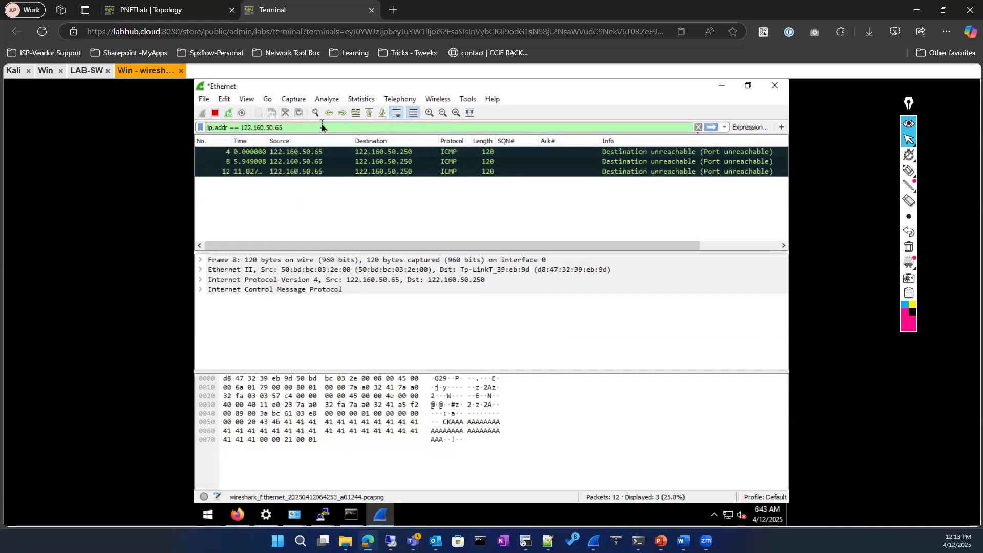
key("BackSpace")
type("0")
key("Return")
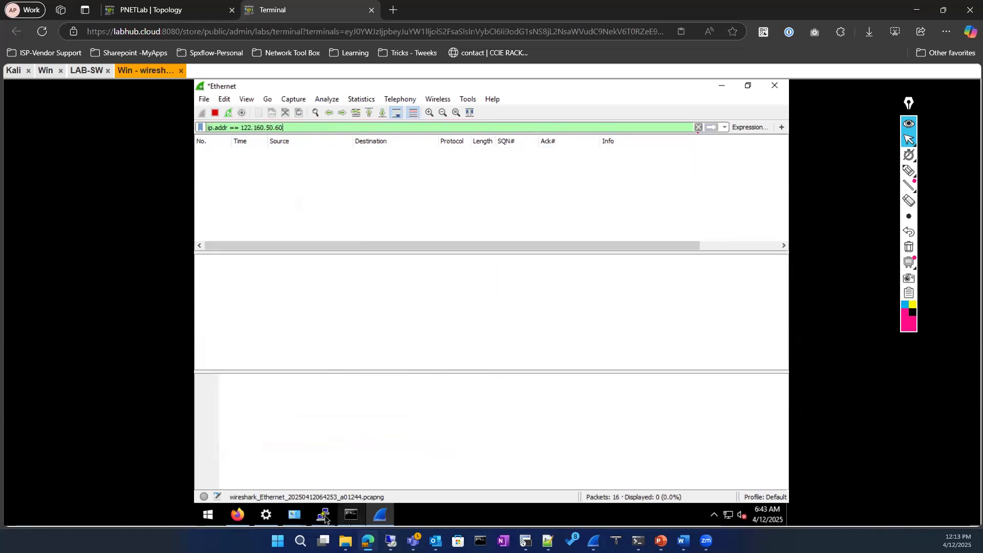
mouse_move(325, 518)
left_click(373, 468)
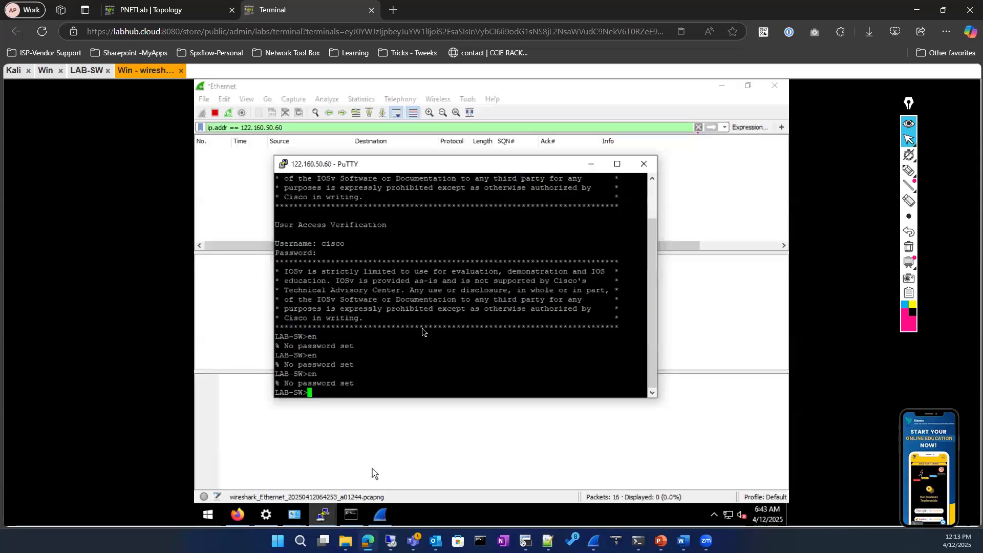
Duplicate the PuTTY session to the switch and enter privileged mode with en
right_click(335, 167)
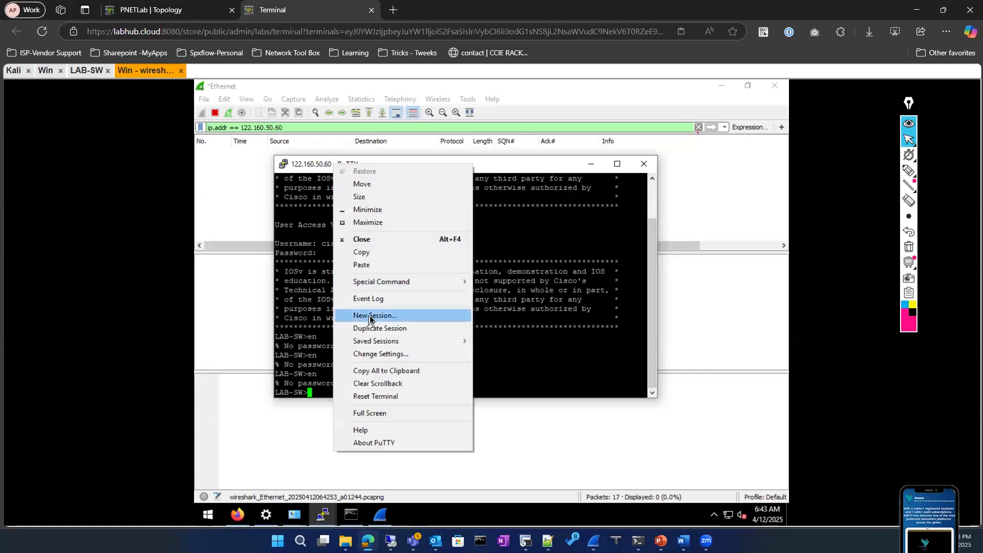
left_click(430, 328)
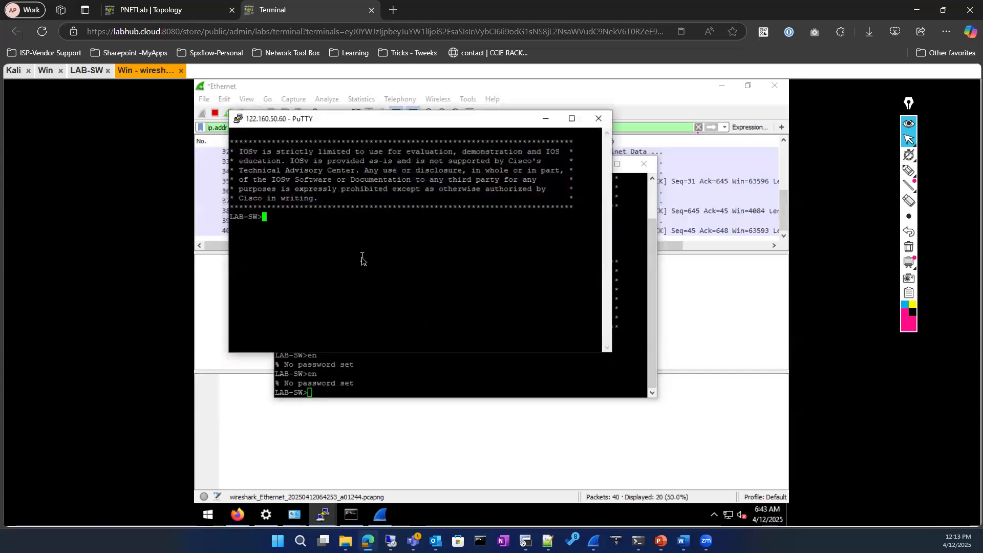
type("en")
key("Return")
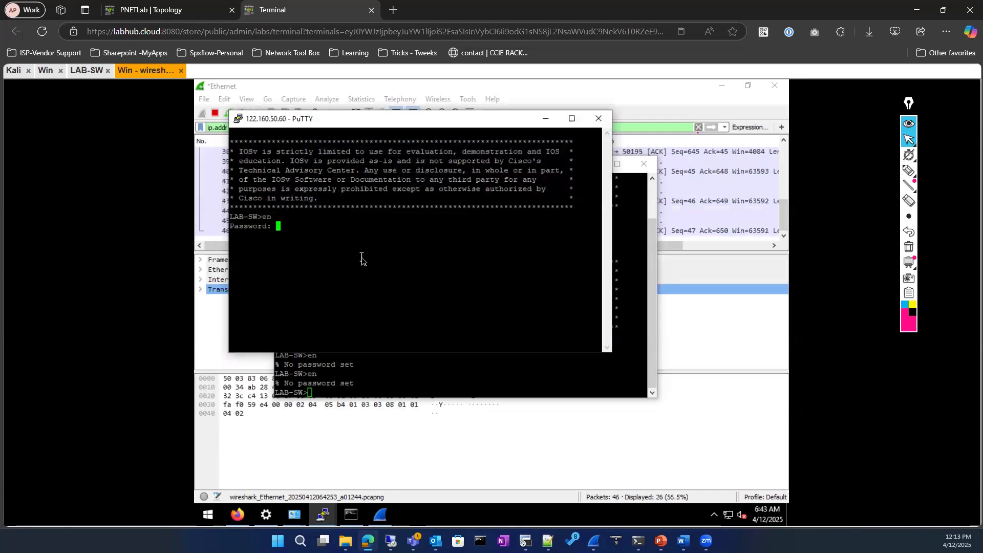
key("Return")
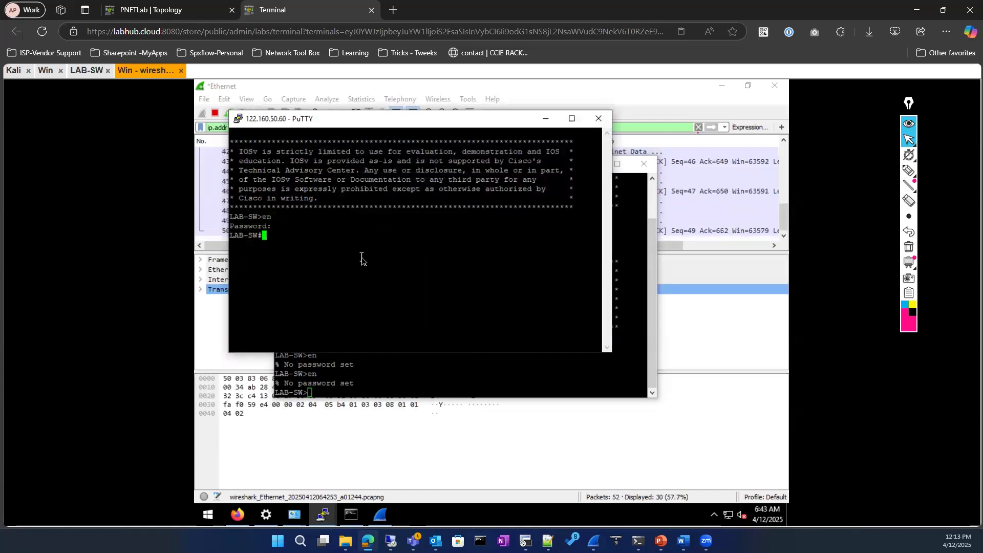
key("Return")
key("Return")
key("Return")
Enter configure terminal, set hostname LAB-SW, and return to Wireshark
type("con")
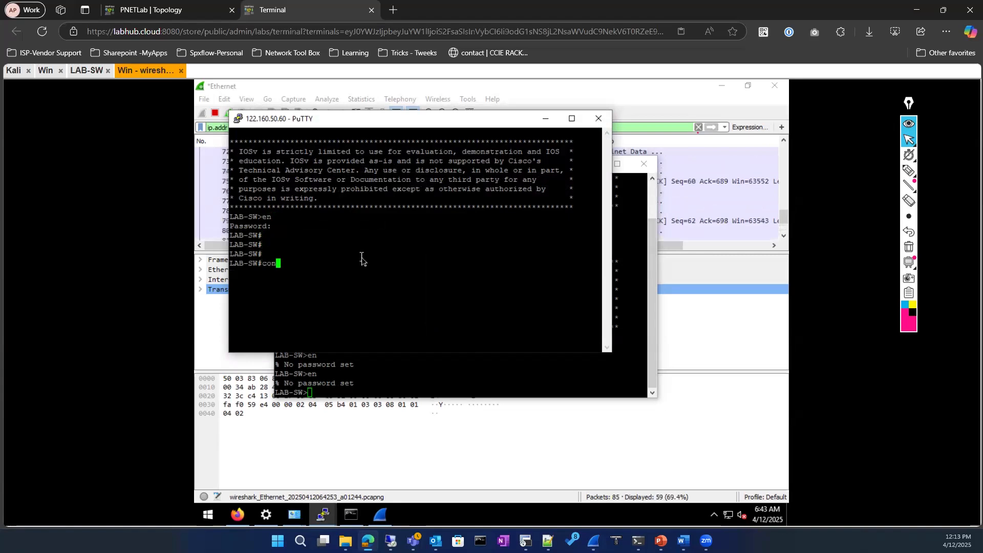
type("f")
key("Tab")
key("Return")
key("Return")
type("hos")
key("Tab")
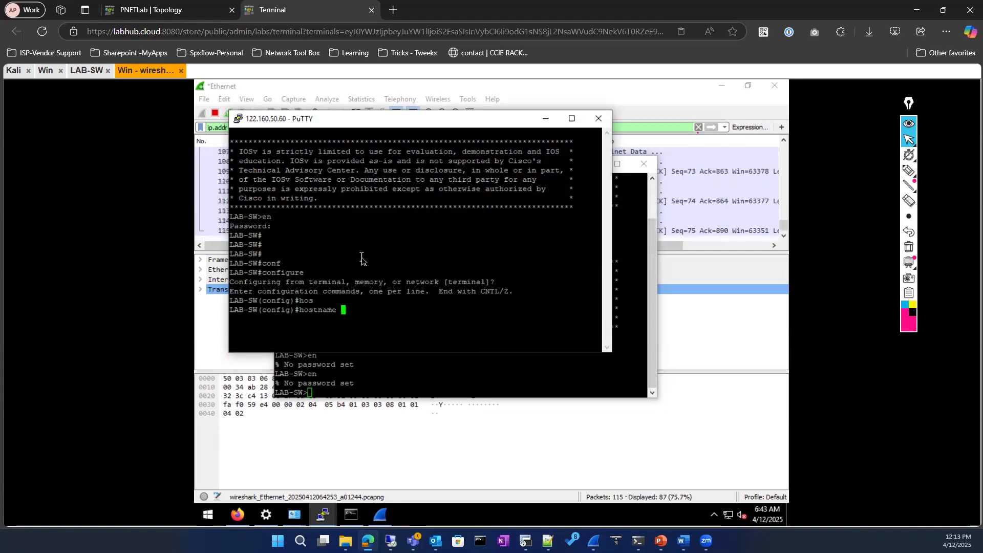
left_click_drag(256, 307, 226, 311)
right_click(420, 327)
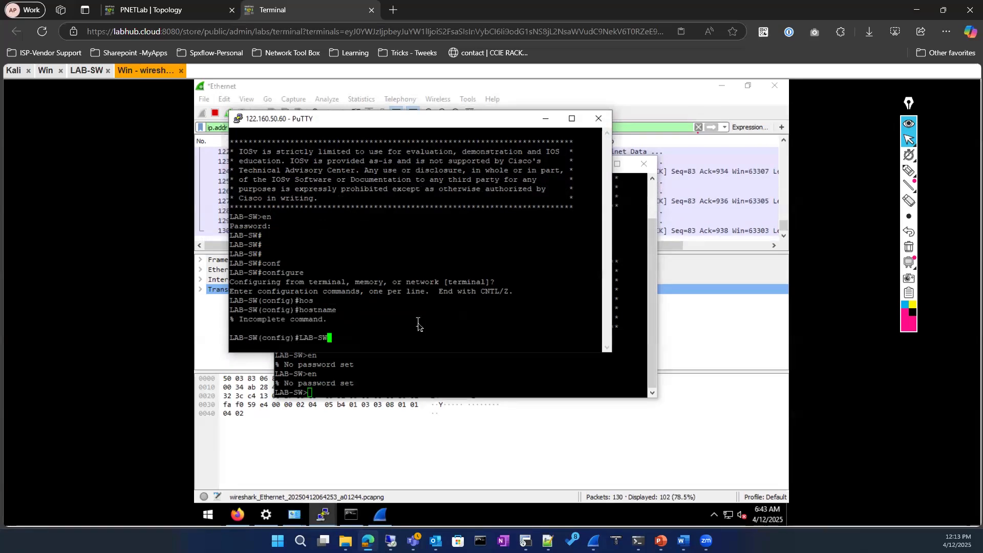
key("Left")
key("Left")
key("Left")
key("Left")
key("Left")
key("Left")
type("hostname")
key("Return")
left_click(677, 348)
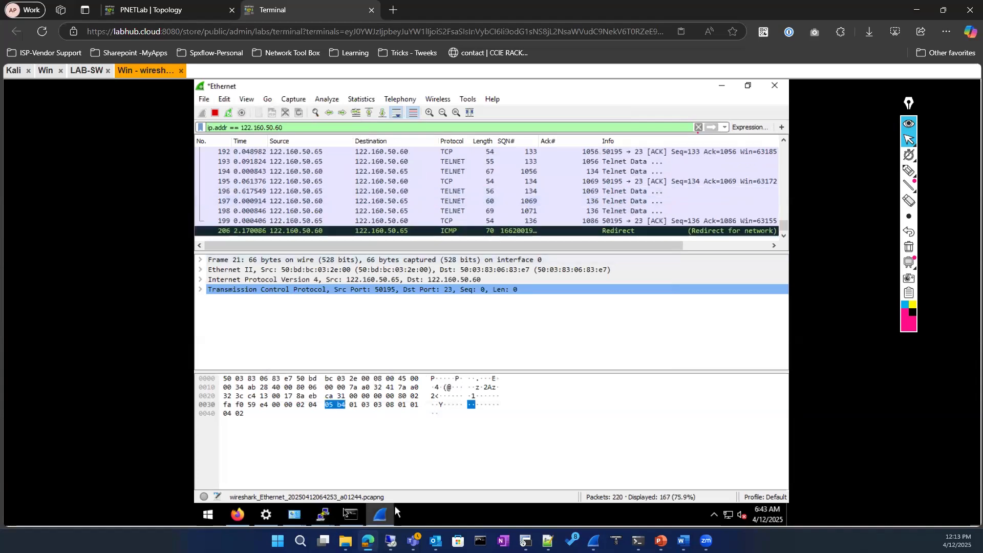
End the third switch terminal session with exit
mouse_move(327, 521)
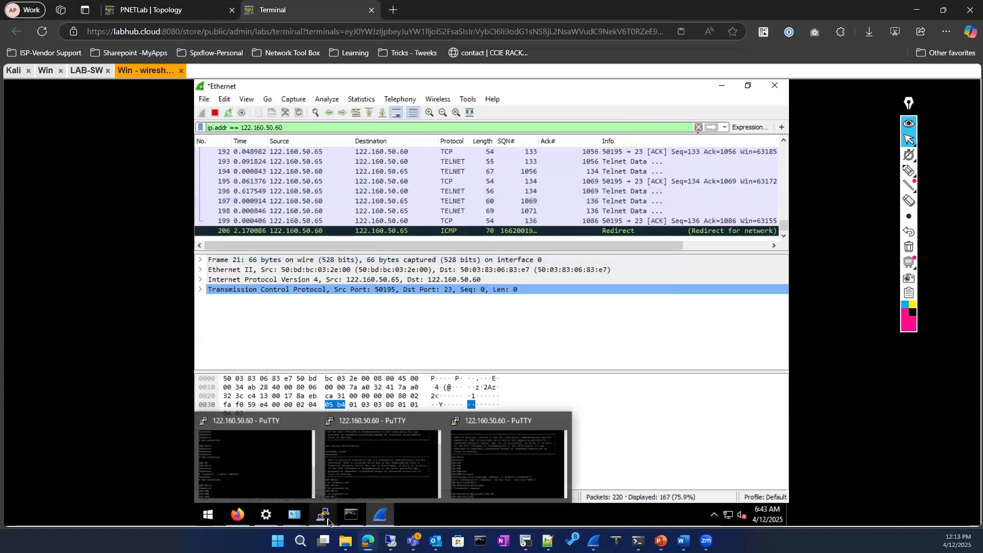
left_click(541, 455)
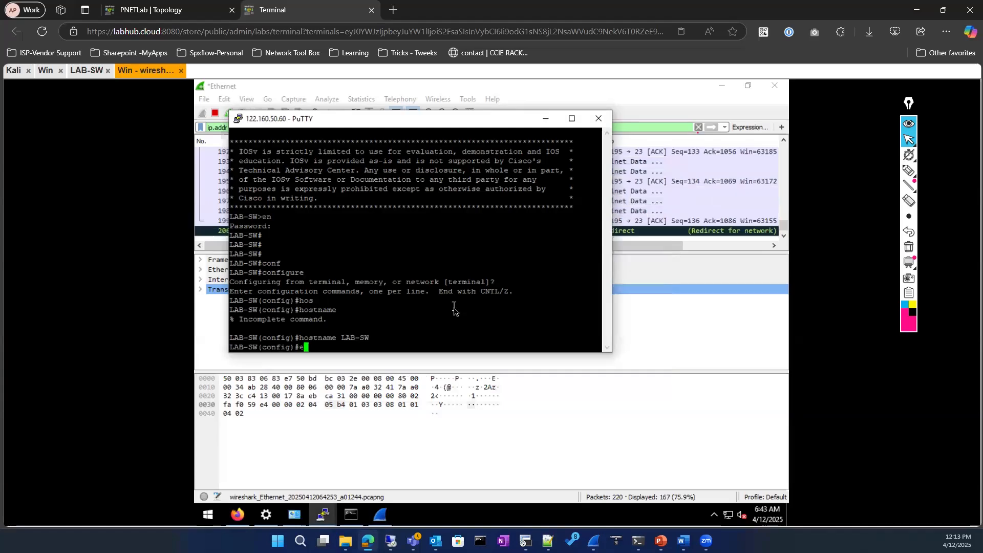
type("exit")
key("Return")
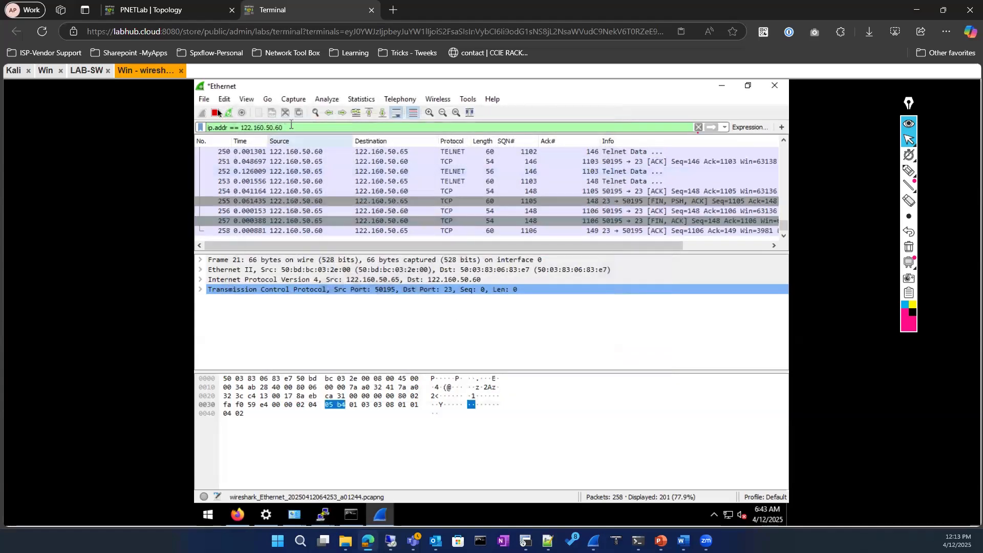
Stop the live capture, enlarge the packet list, and inspect handshake packets 23 and 25
left_click(215, 112)
scroll(489, 194, "up", 10)
scroll(486, 194, "up", 15)
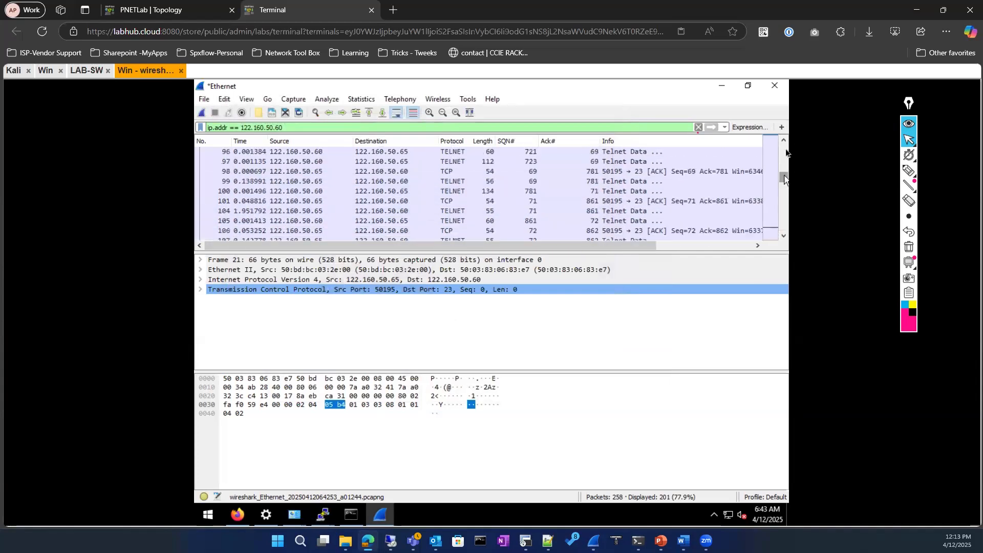
left_click_drag(782, 171, 783, 141)
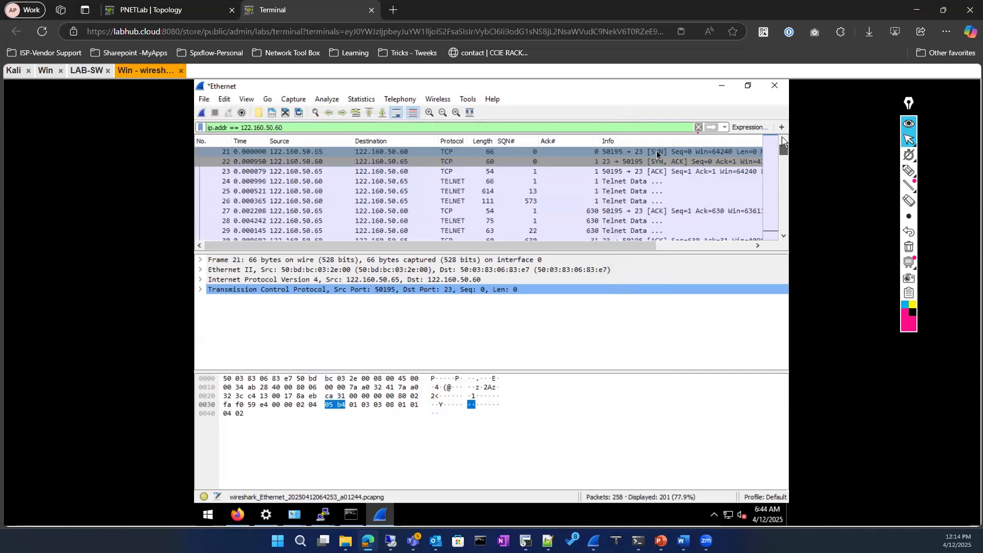
left_click_drag(482, 253, 469, 381)
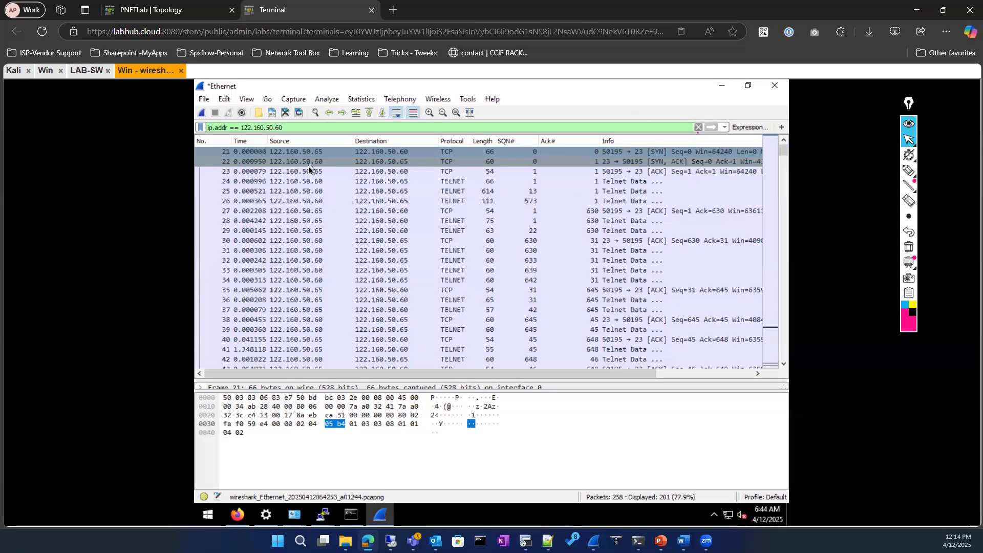
left_click(621, 170)
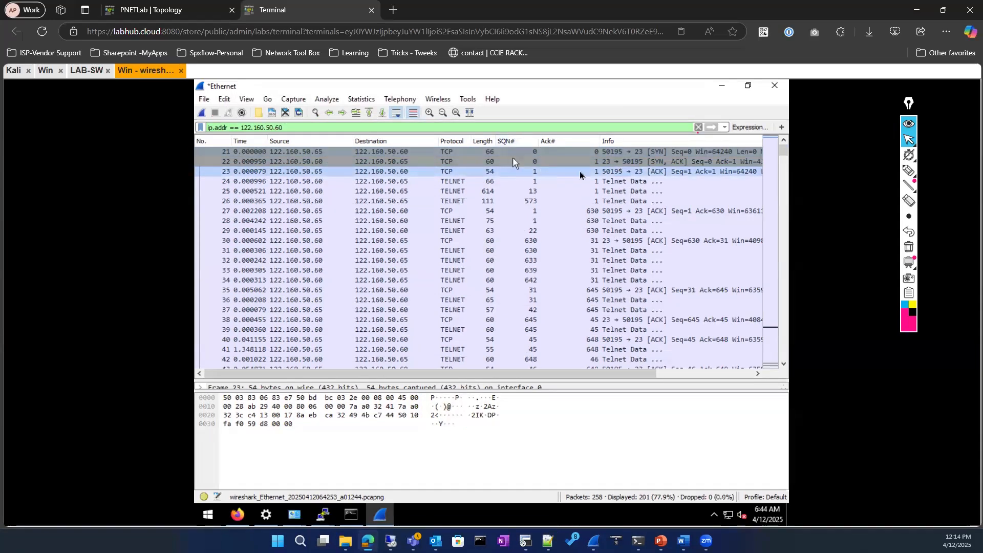
left_click(345, 190)
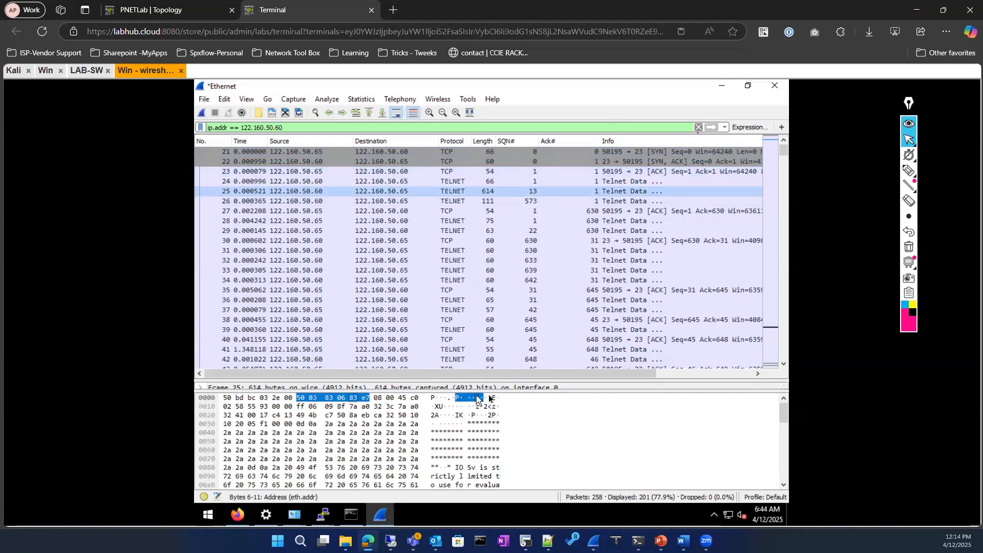
Enlarge the packet details pane and expand the Transmission Control Protocol header
left_click_drag(466, 435, 467, 433)
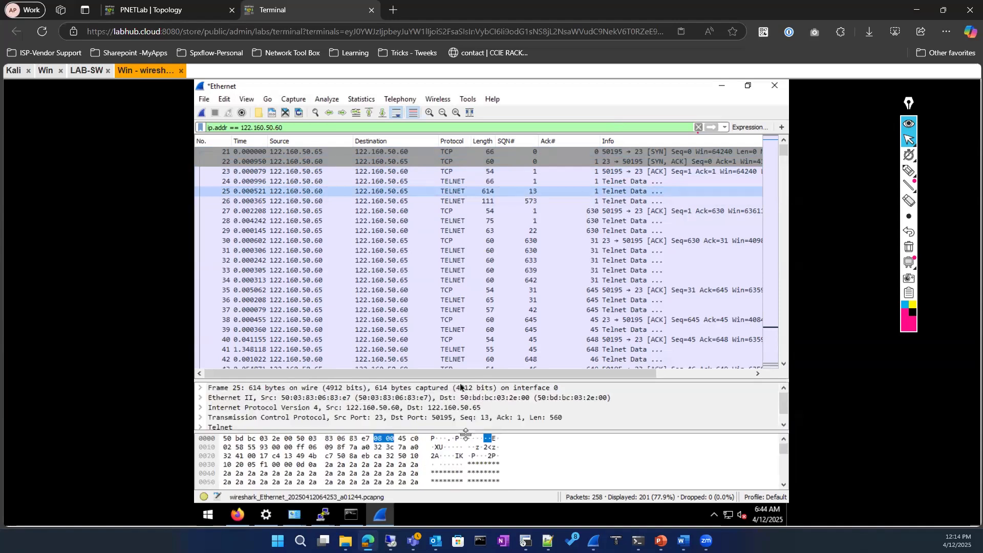
left_click_drag(459, 383, 464, 319)
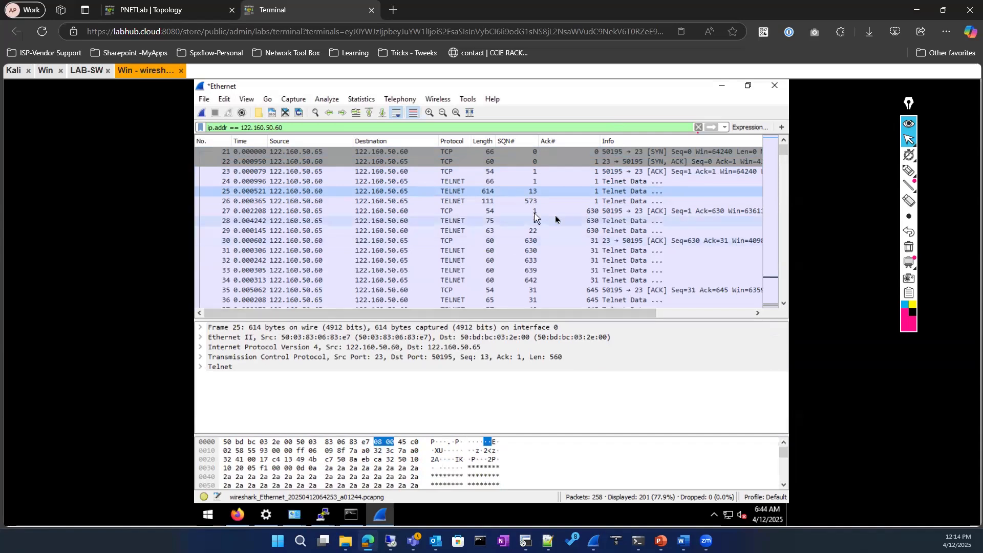
left_click(201, 358)
scroll(404, 379, "down", 2)
scroll(404, 379, "down", 1)
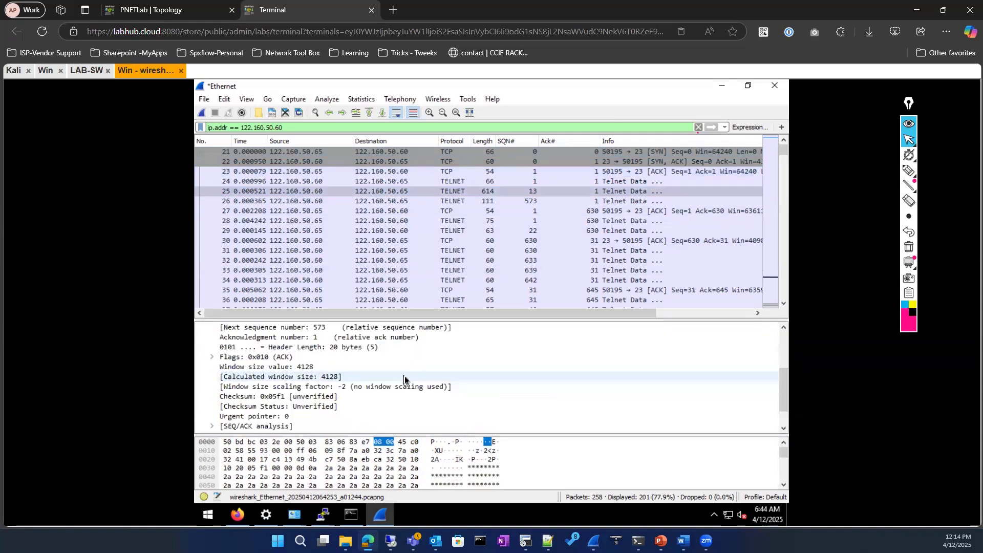
scroll(385, 382, "up", 1)
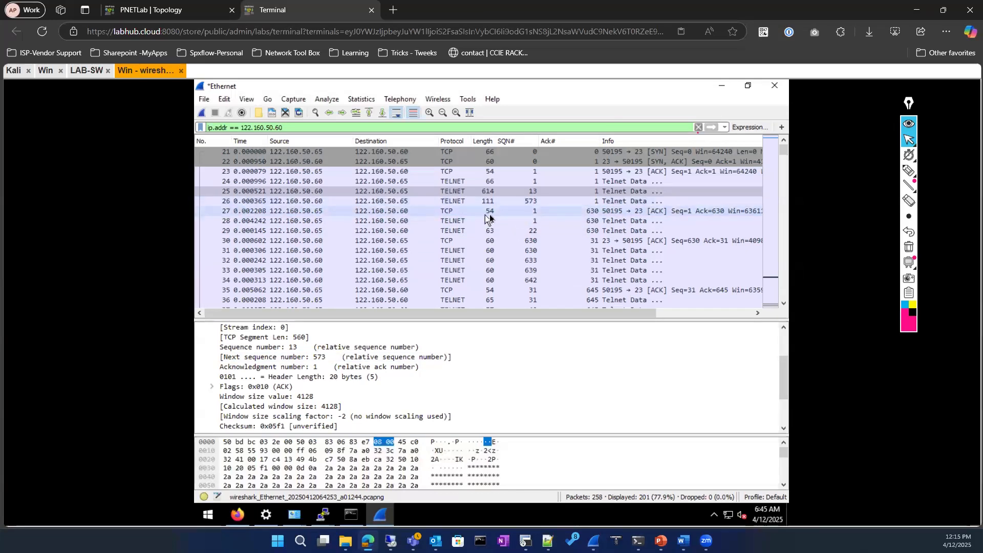
Scroll to the end of the capture and inspect FIN/ACK packets 257 and 258
scroll(492, 235, "down", 6)
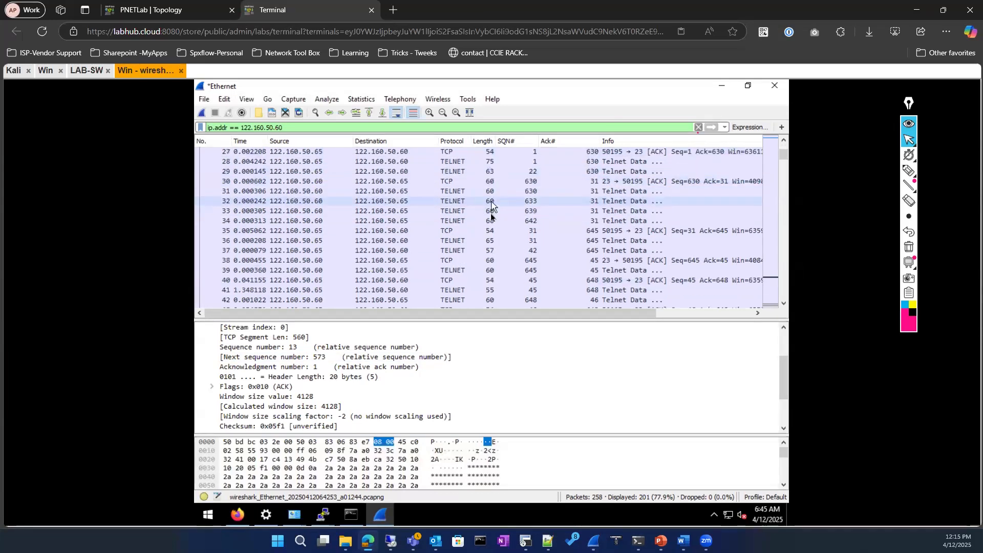
scroll(489, 241, "down", 17)
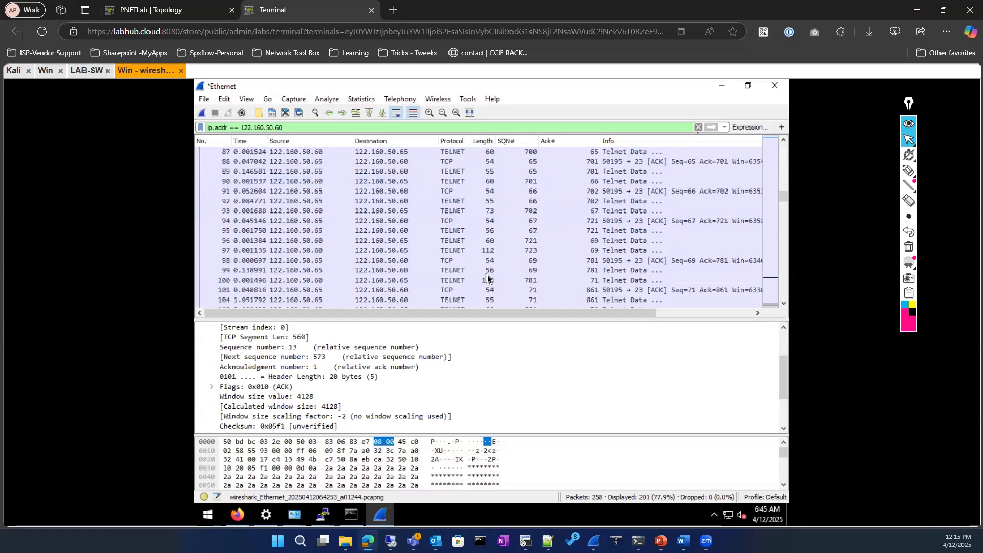
scroll(494, 284, "down", 13)
left_click_drag(784, 236, 777, 295)
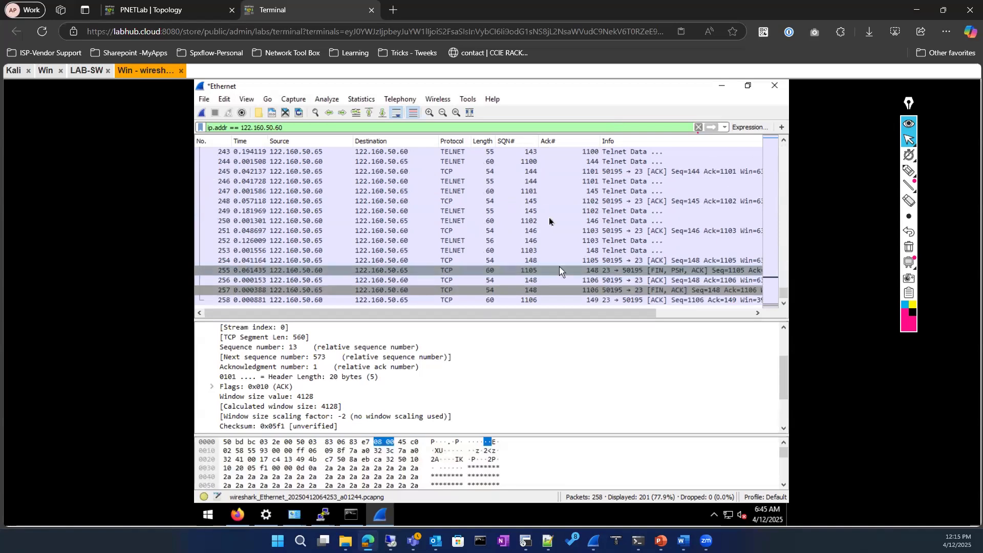
left_click(523, 290)
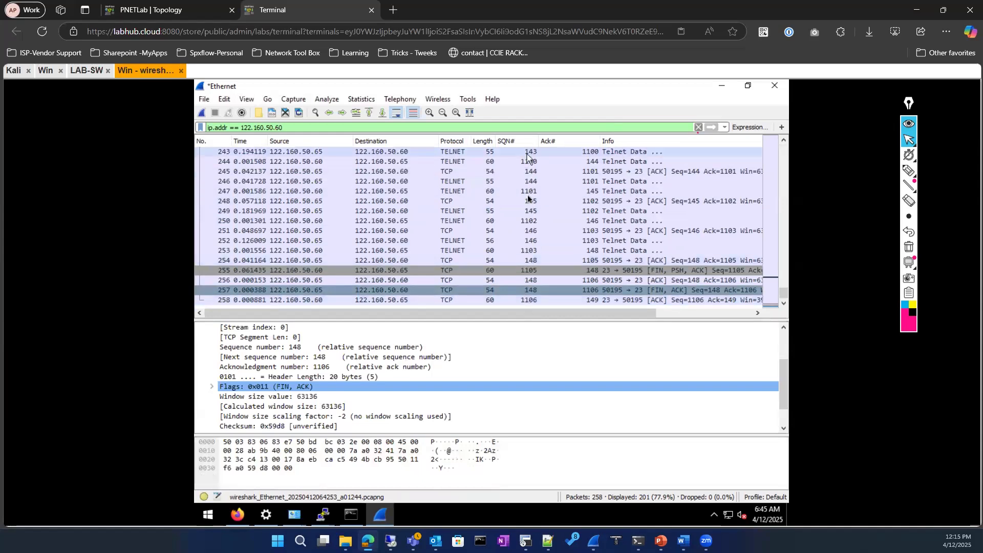
scroll(530, 197, "up", 20)
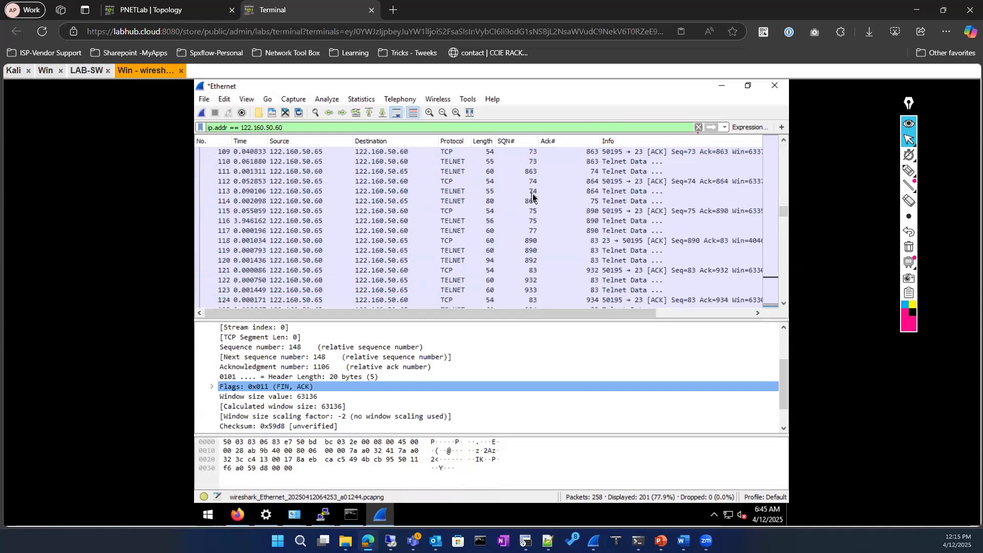
scroll(532, 195, "up", 20)
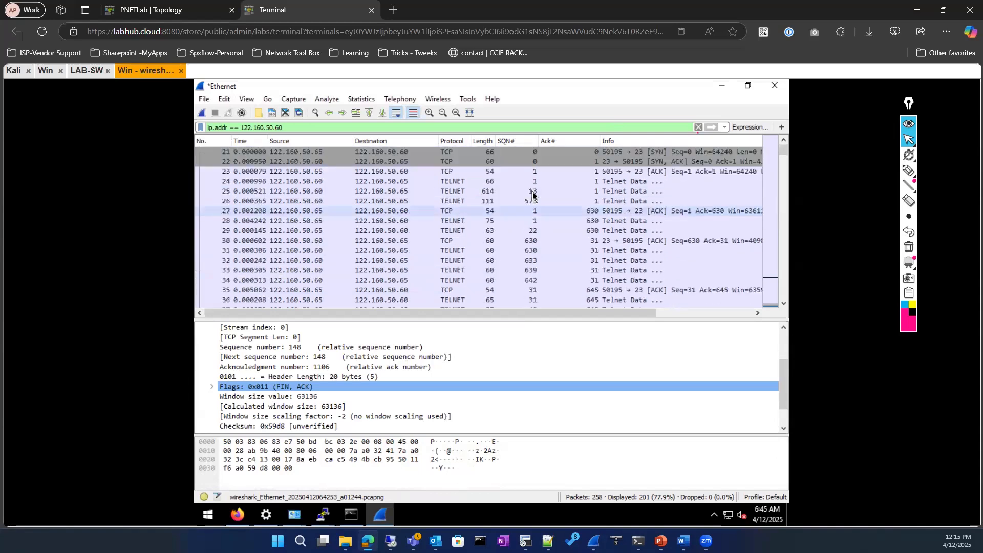
scroll(527, 225, "down", 20)
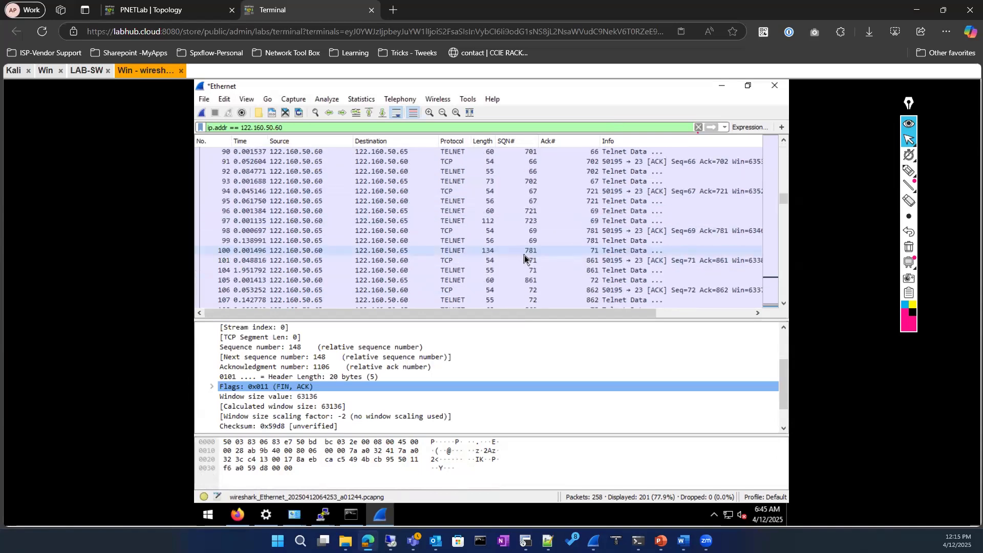
scroll(525, 256, "down", 20)
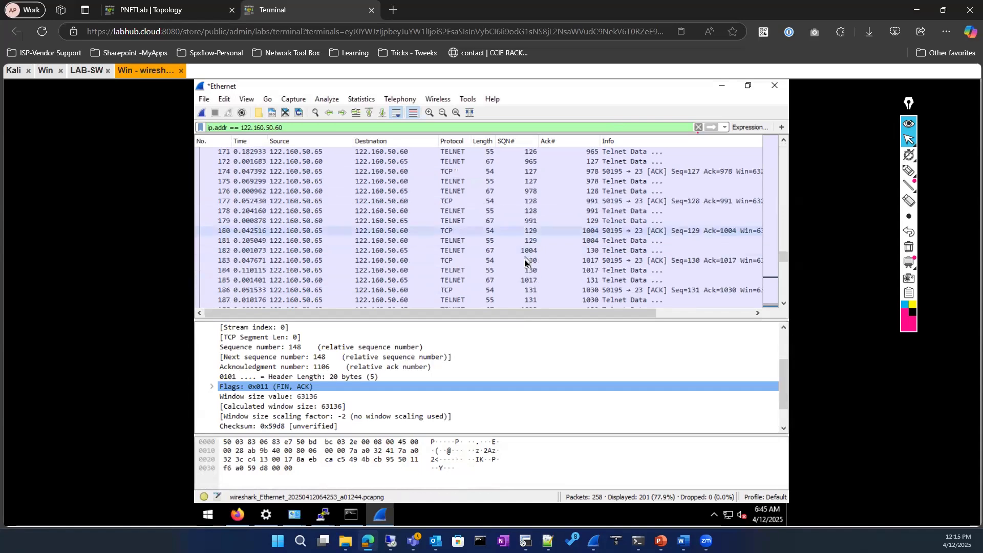
scroll(524, 260, "down", 4)
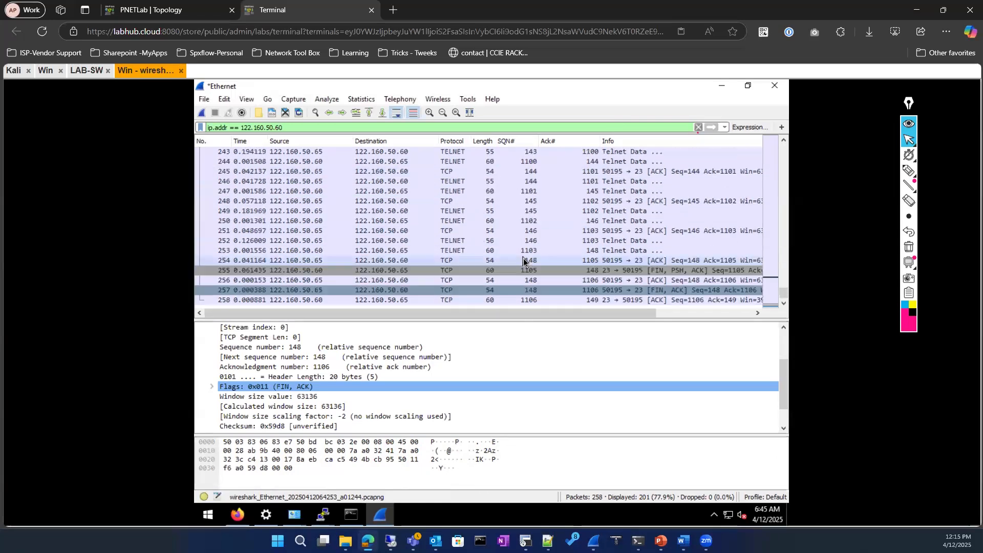
left_click(536, 301)
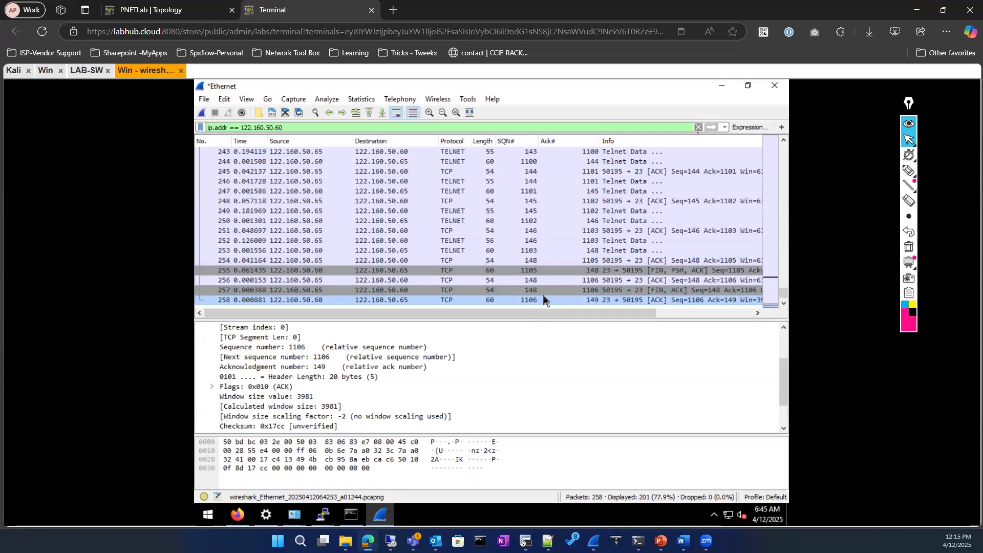
Compare the TCP fields of packets 26, 27, 35 and 37
scroll(452, 271, "up", 20)
scroll(451, 269, "up", 20)
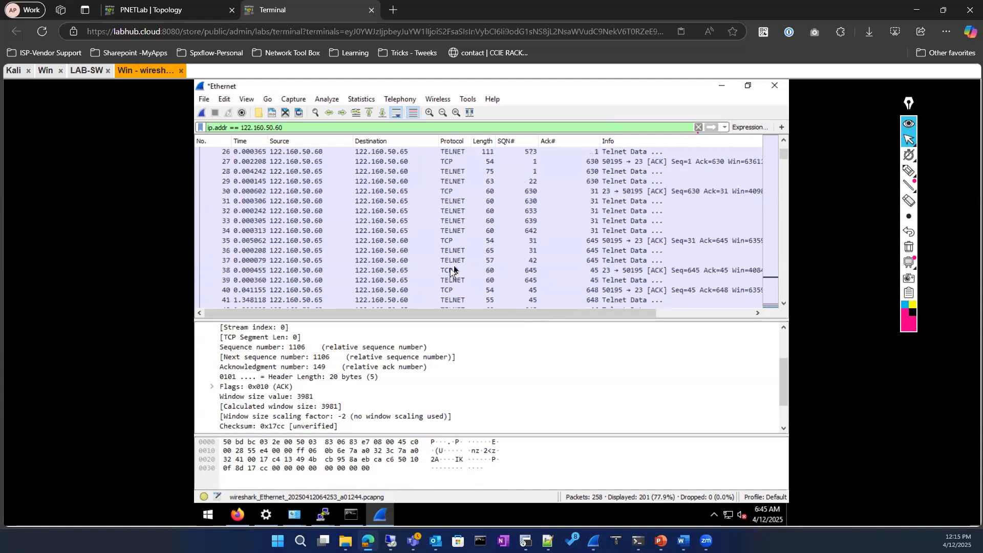
scroll(451, 270, "up", 2)
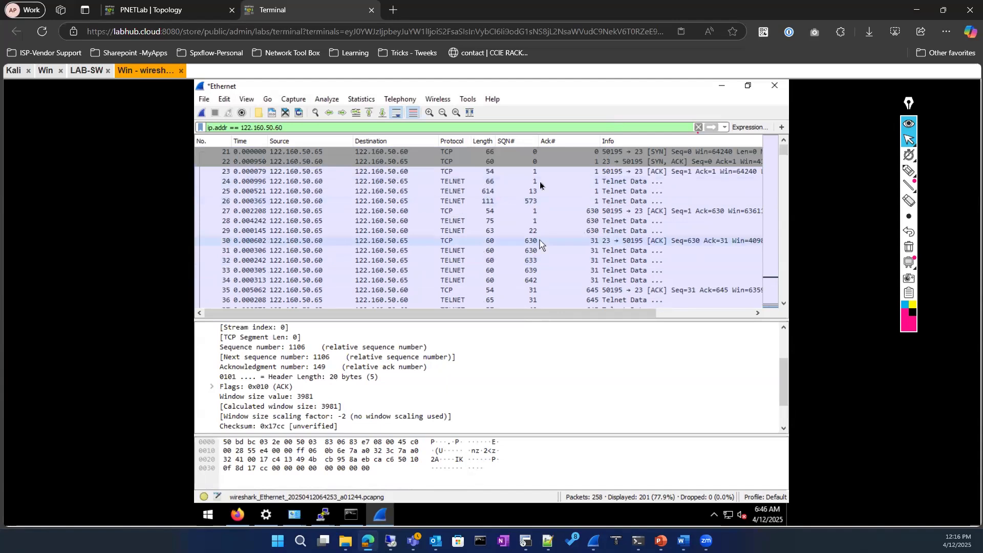
left_click(530, 203)
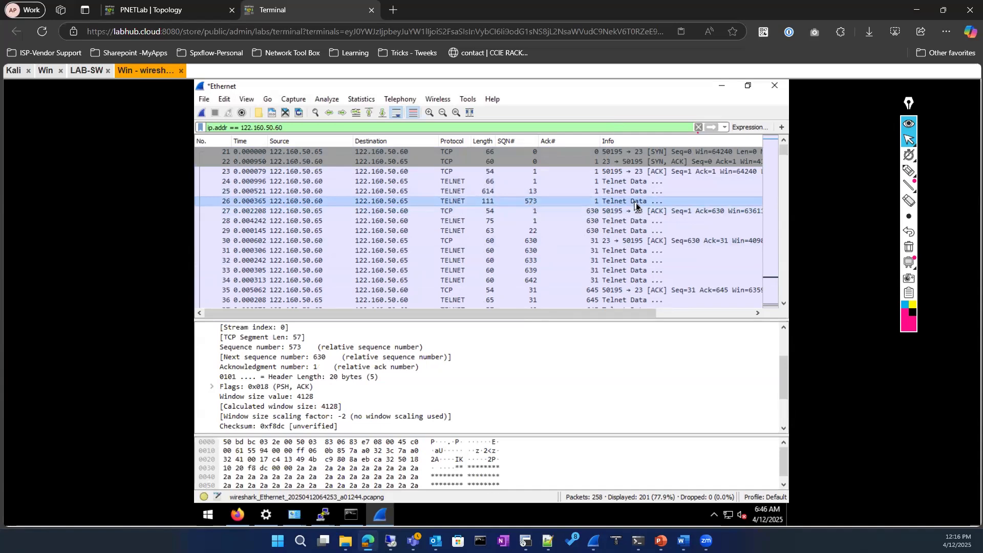
left_click(690, 210)
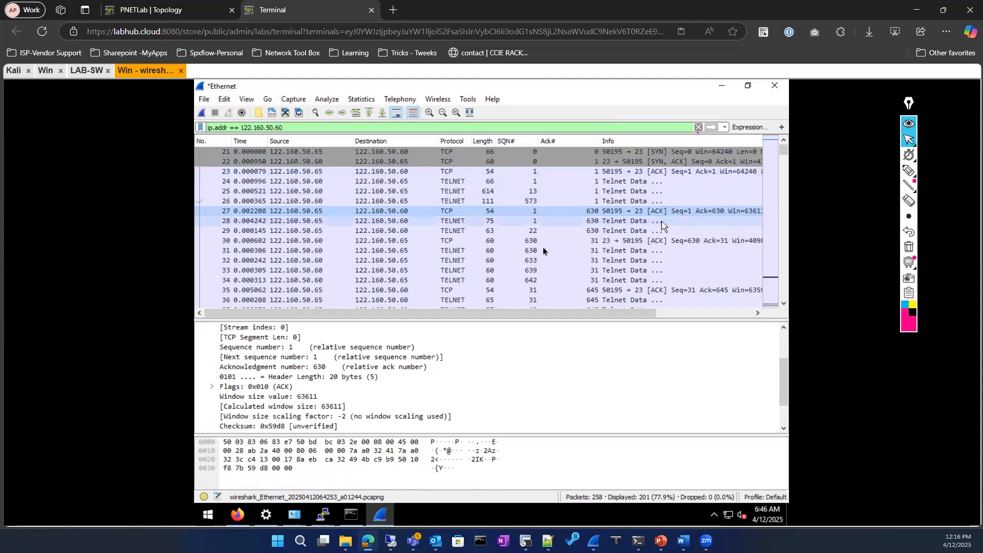
scroll(497, 232, "down", 1)
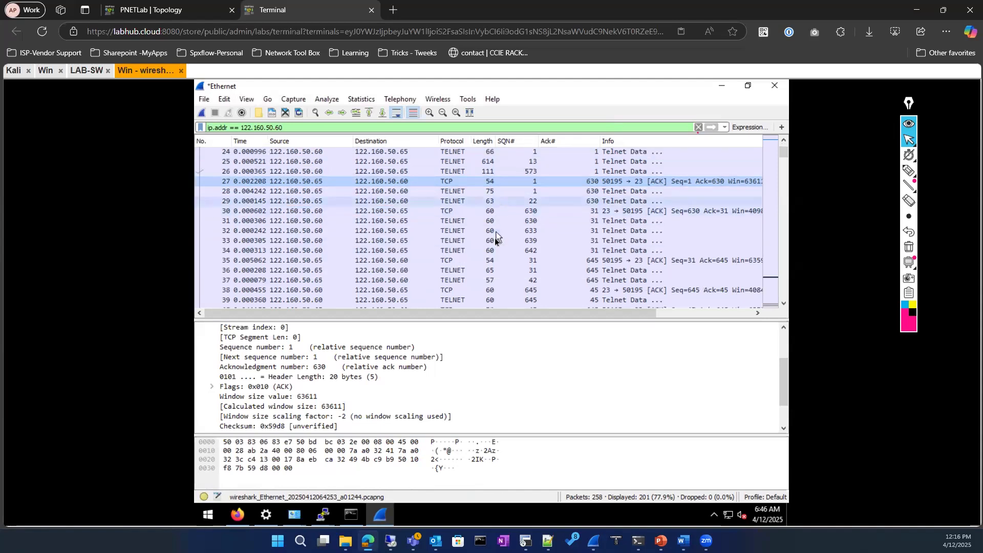
left_click(496, 258)
left_click(489, 281)
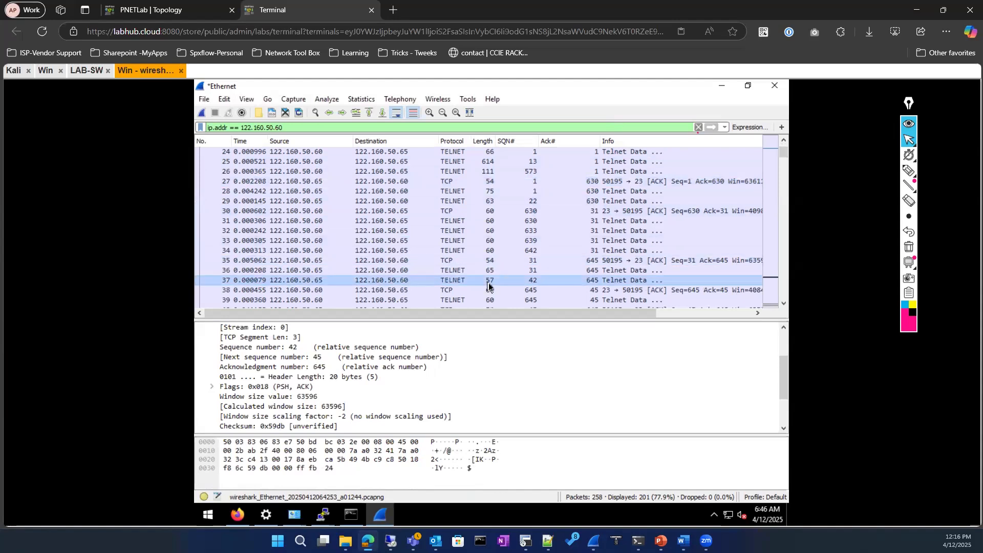
Compare the TCP fields of packets 43, 64 and the final packet 258
scroll(492, 282, "down", 2)
left_click(497, 281)
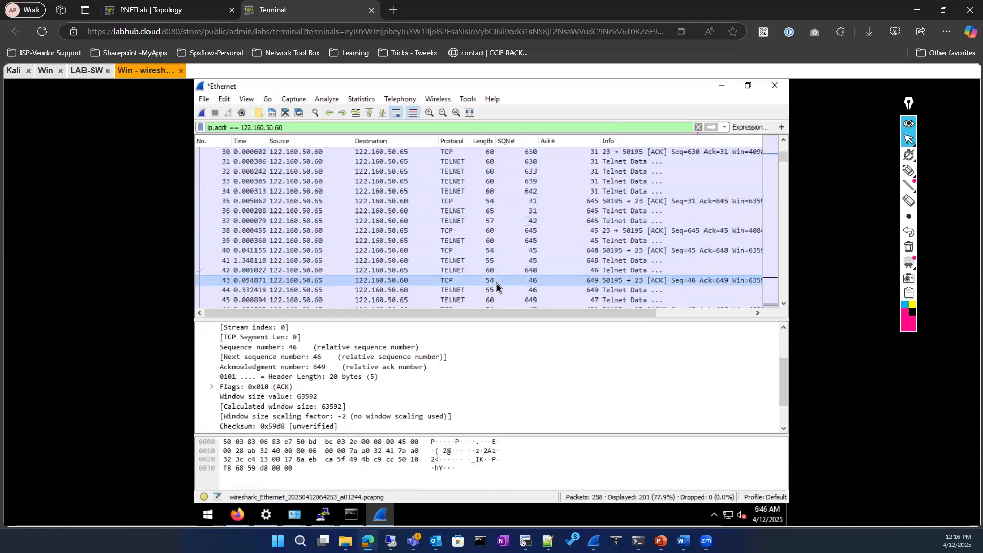
scroll(497, 284, "down", 5)
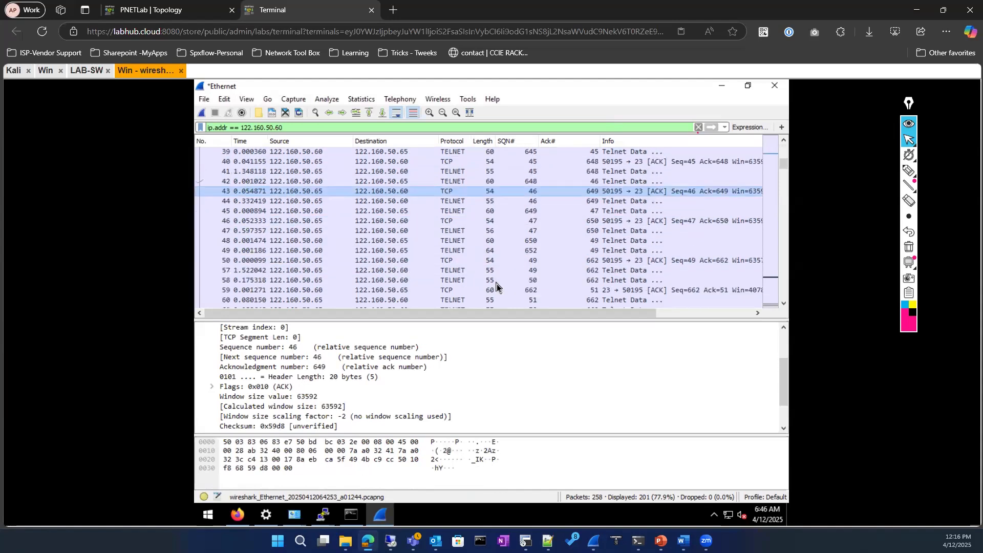
left_click(526, 280)
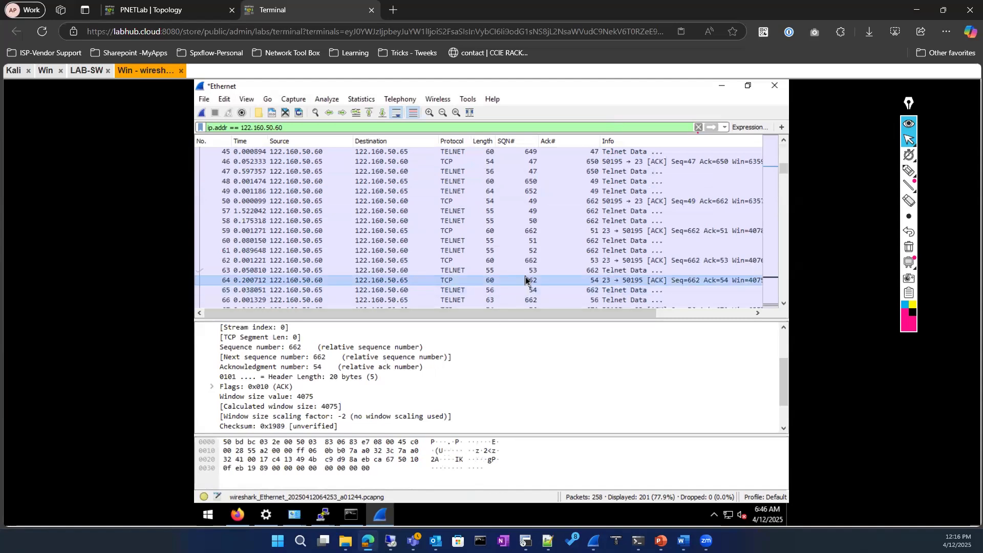
scroll(526, 279, "down", 3)
scroll(525, 276, "down", 18)
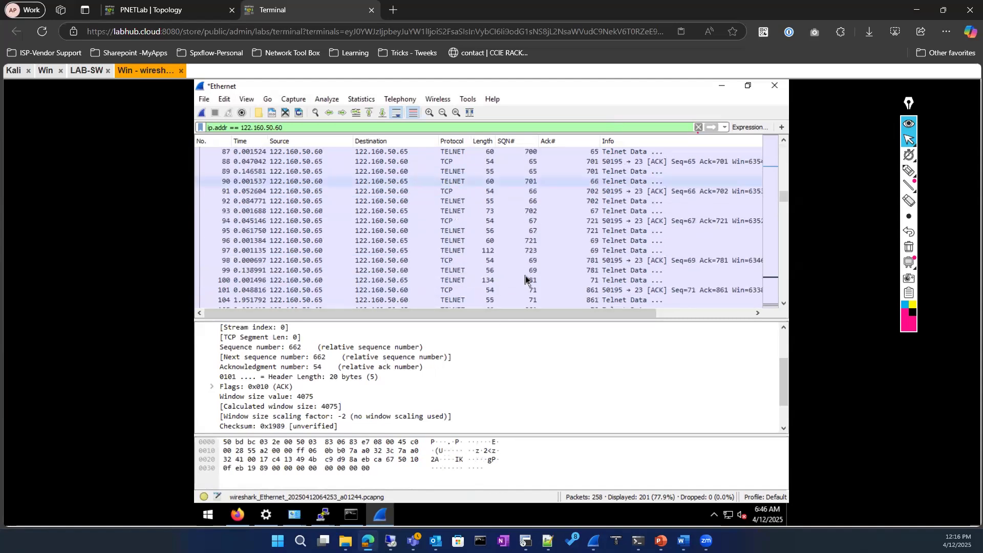
scroll(522, 274, "down", 16)
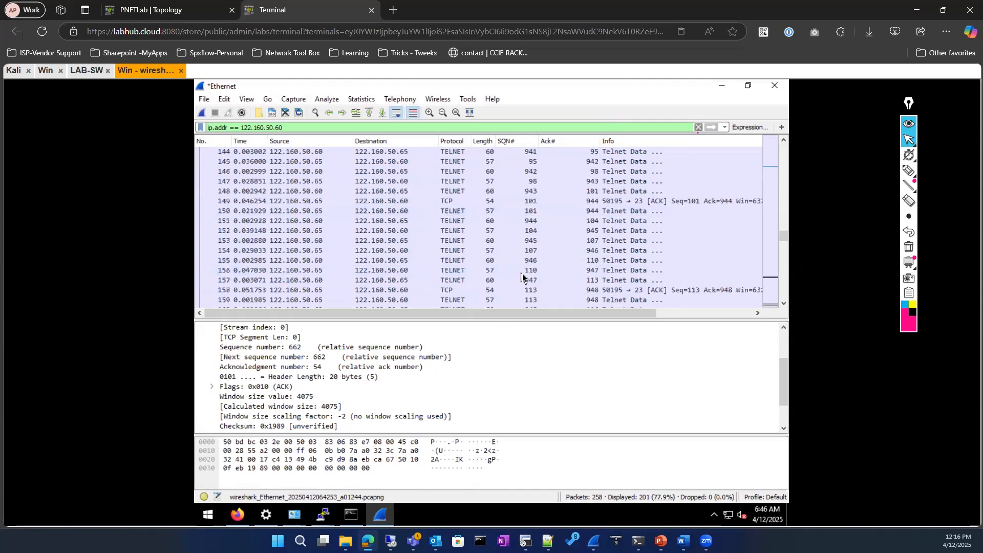
scroll(522, 274, "down", 20)
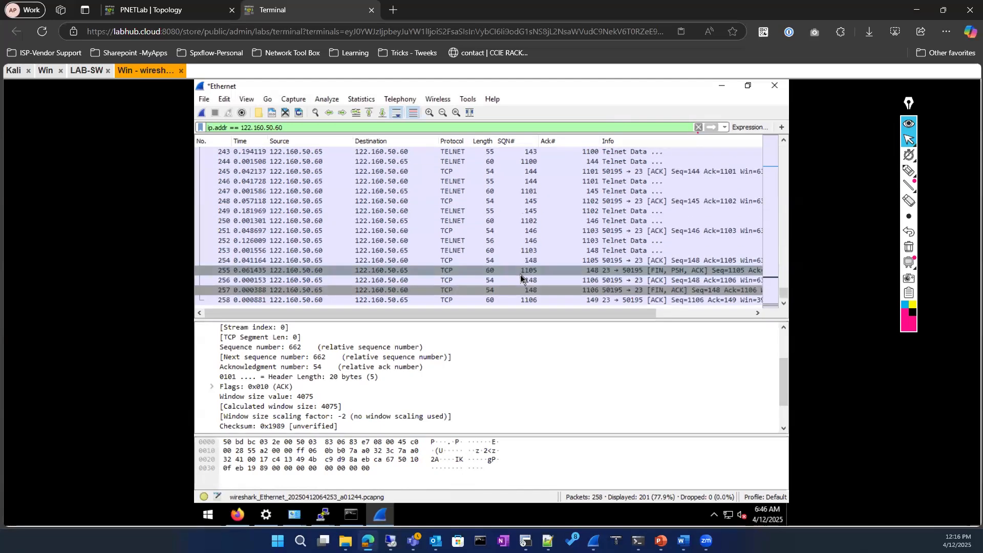
left_click(531, 300)
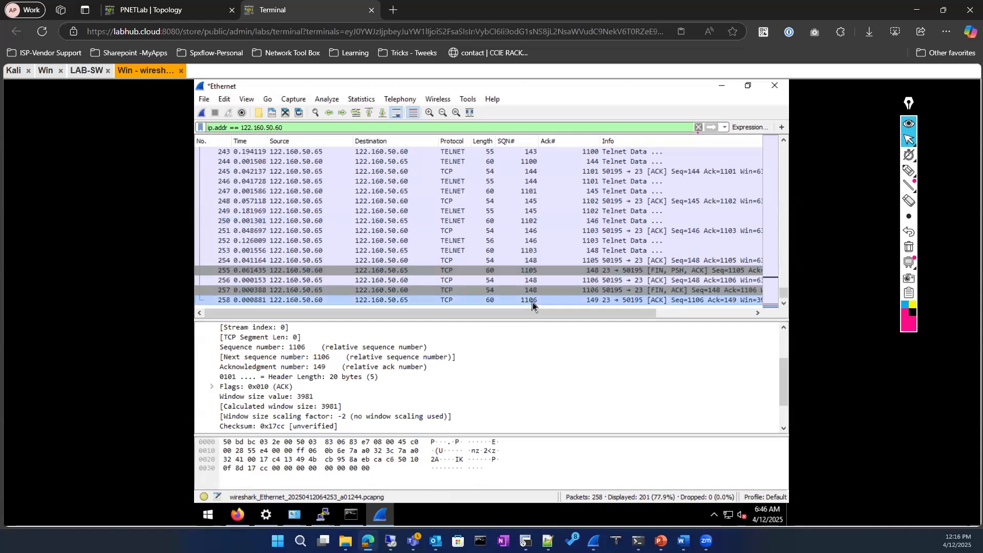
Open Statistics > Conversations and select the port 23 TCP conversation
left_click(356, 100)
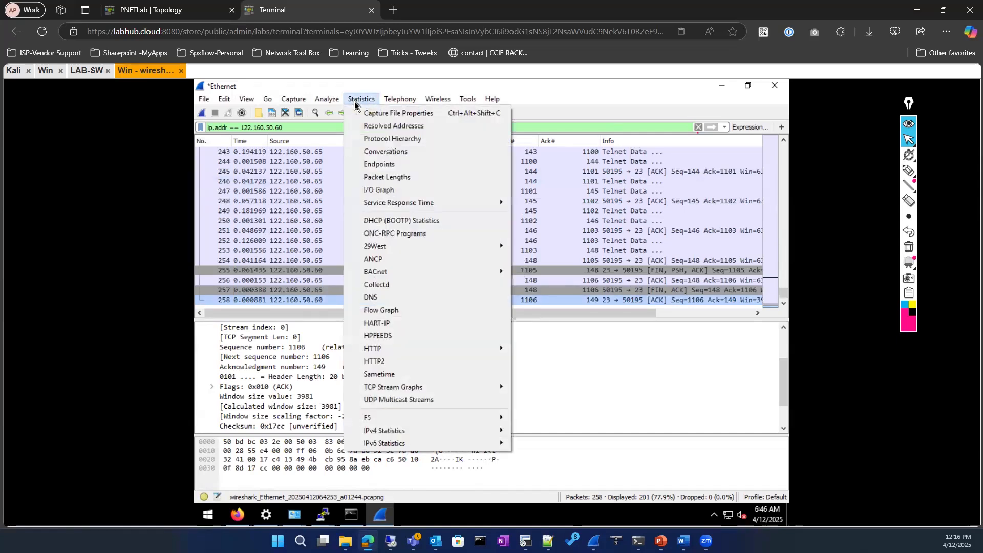
left_click(401, 156)
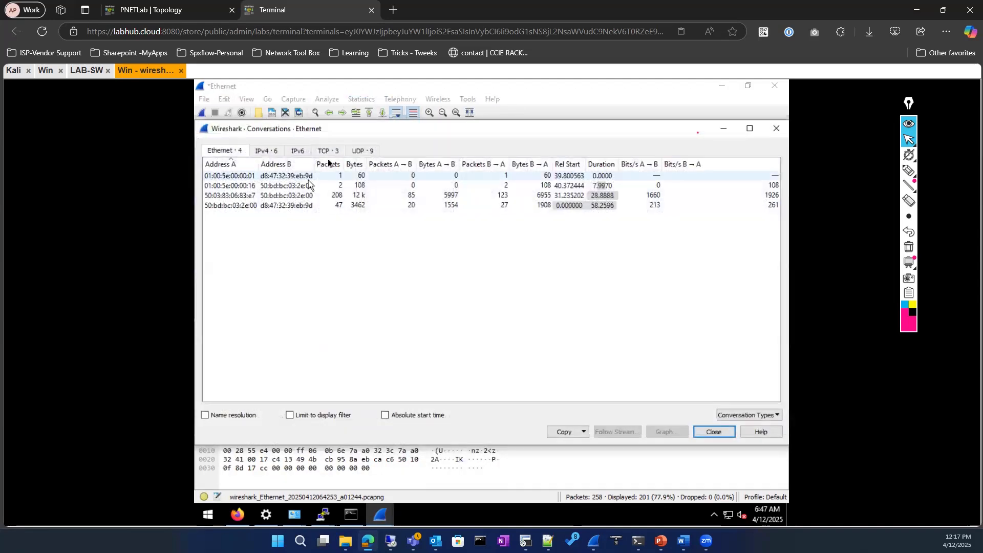
left_click(327, 152)
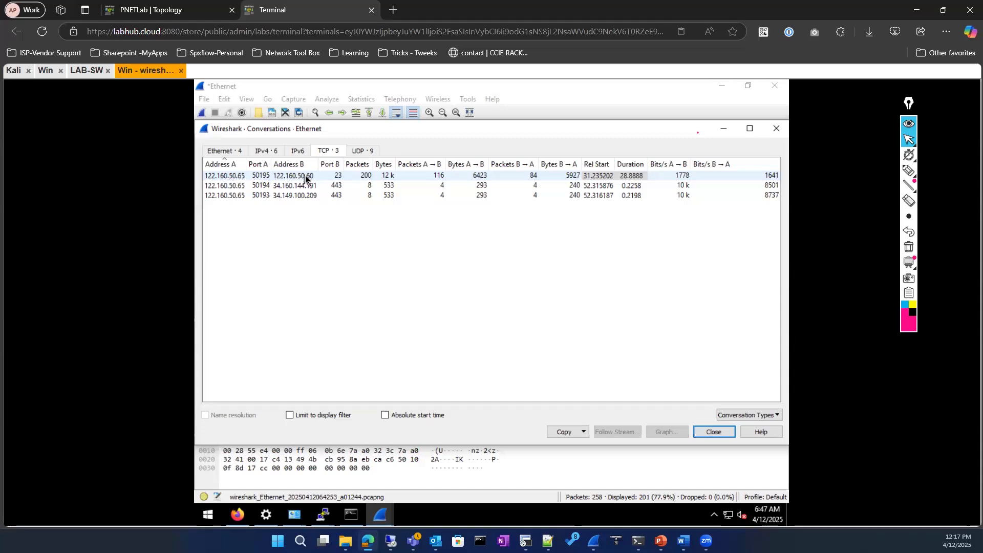
left_click(472, 178)
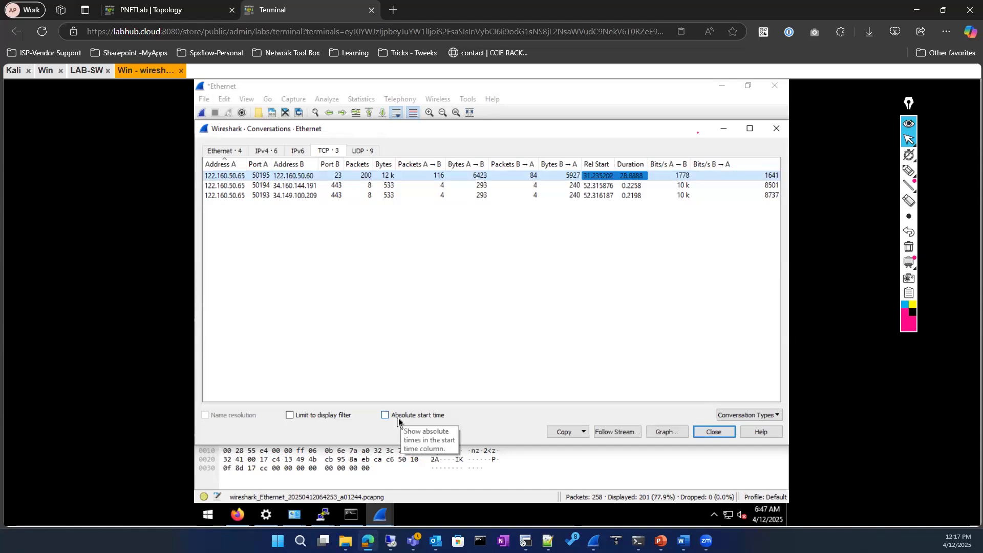
Review the IPv4 conversations, limit the list to the display filter, and close the window
left_click(257, 153)
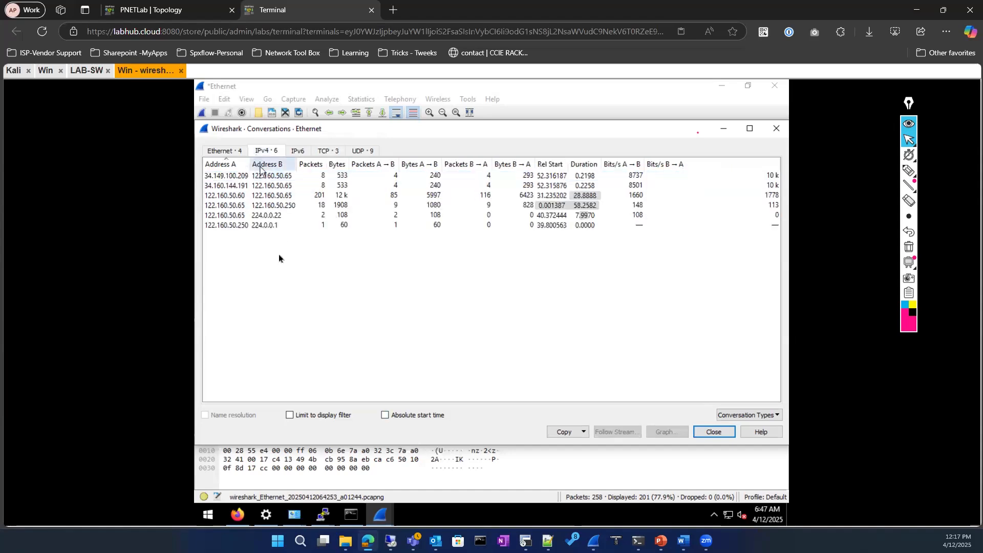
left_click(326, 151)
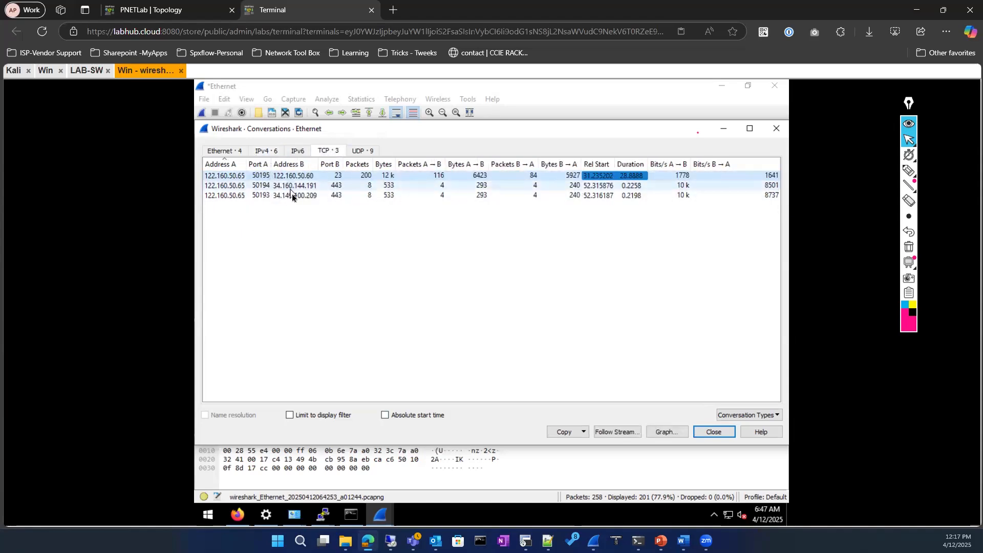
left_click(268, 150)
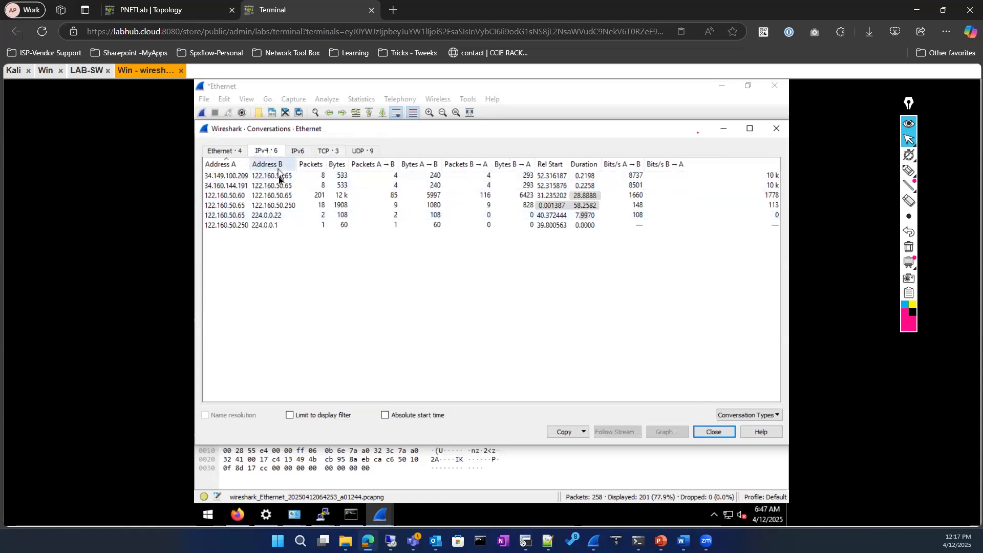
left_click(239, 178)
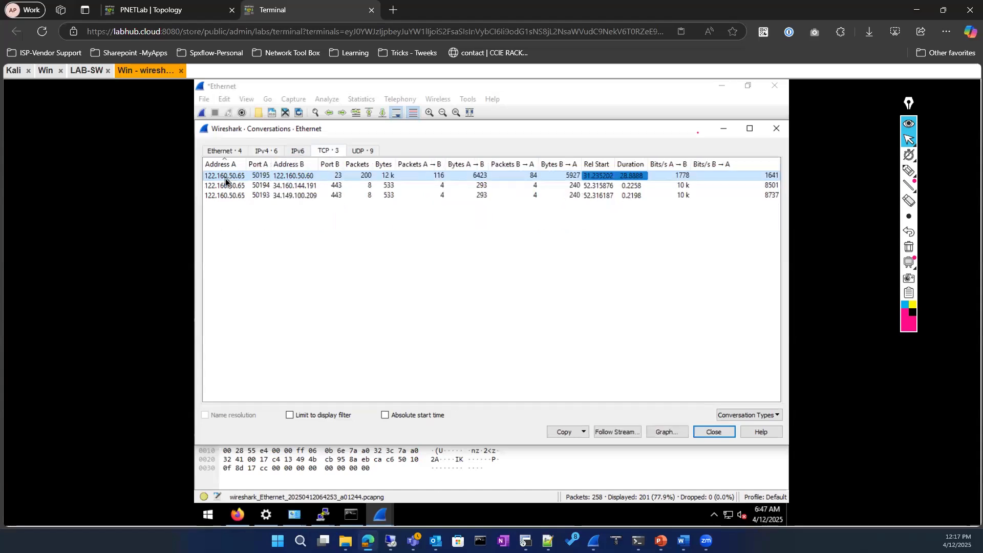
left_click(290, 415)
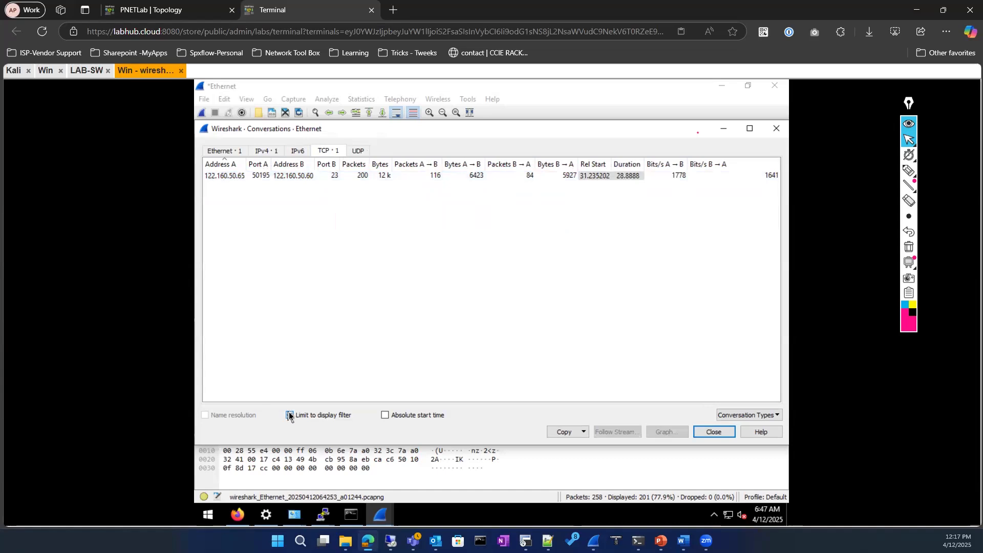
left_click(711, 432)
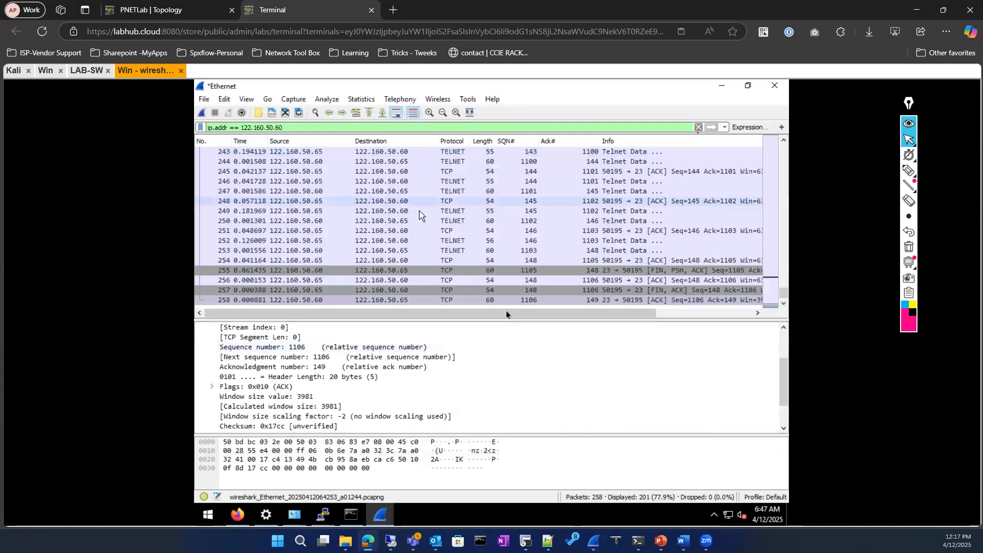
Replace the display filter with telnet and select packet 34 among the 138 shown
left_click_drag(515, 311, 612, 313)
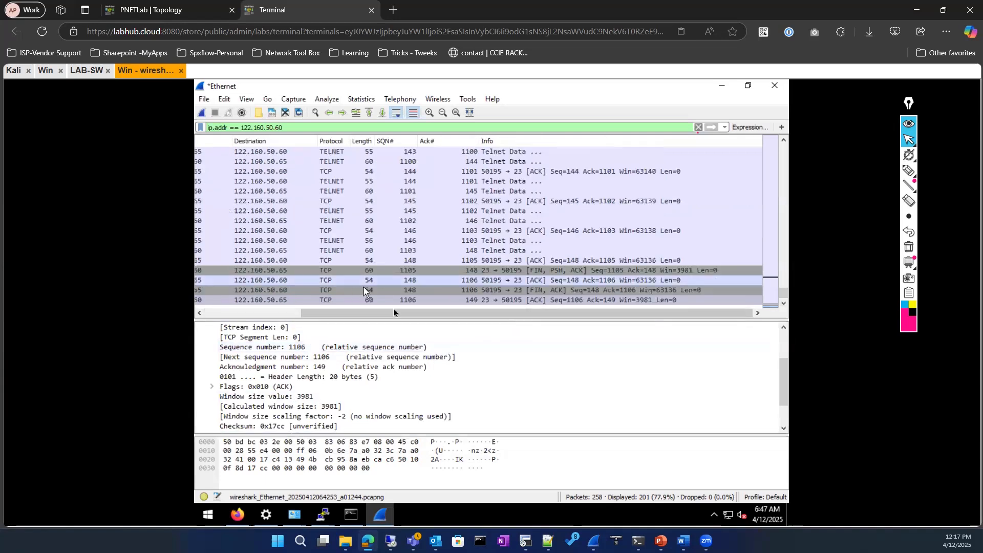
left_click_drag(391, 315, 217, 297)
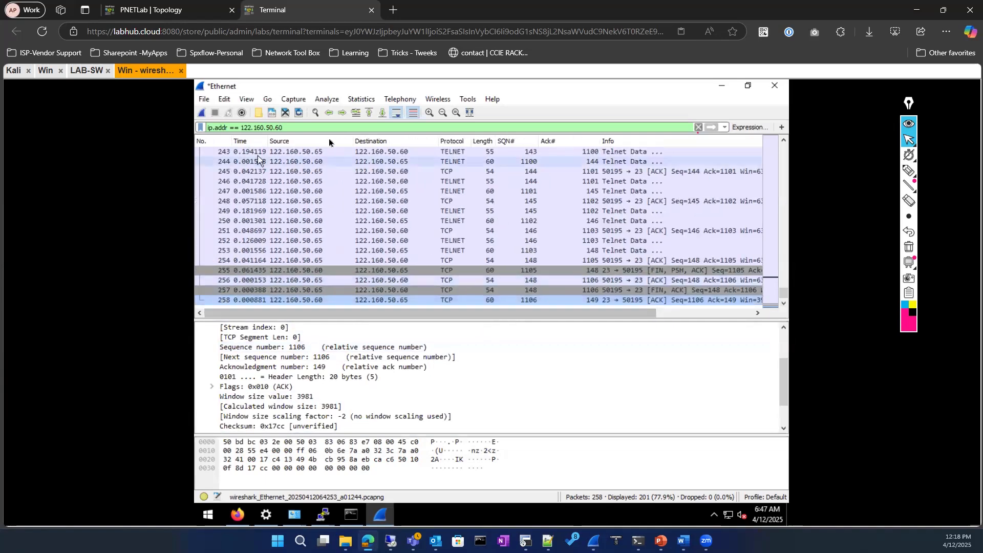
left_click_drag(302, 128, 208, 129)
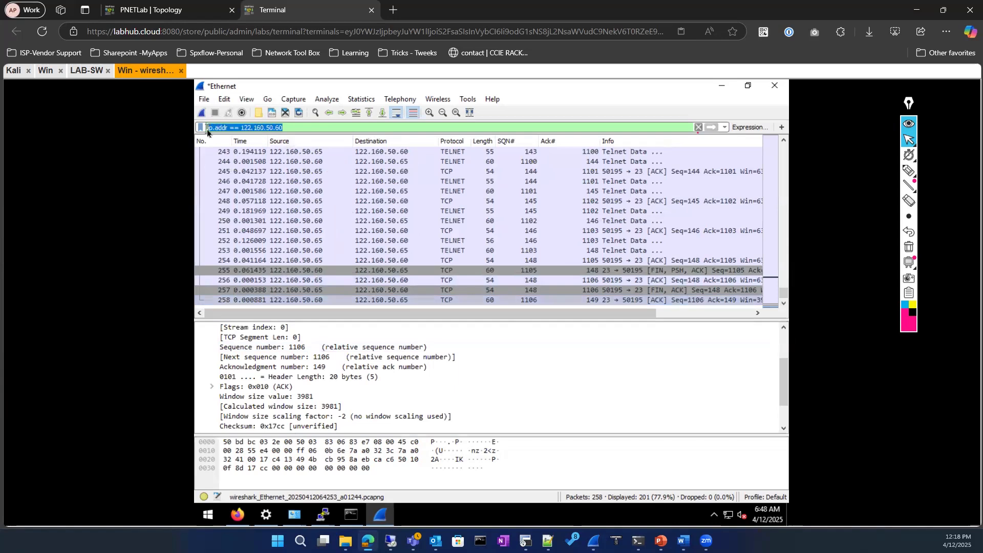
type("telnet")
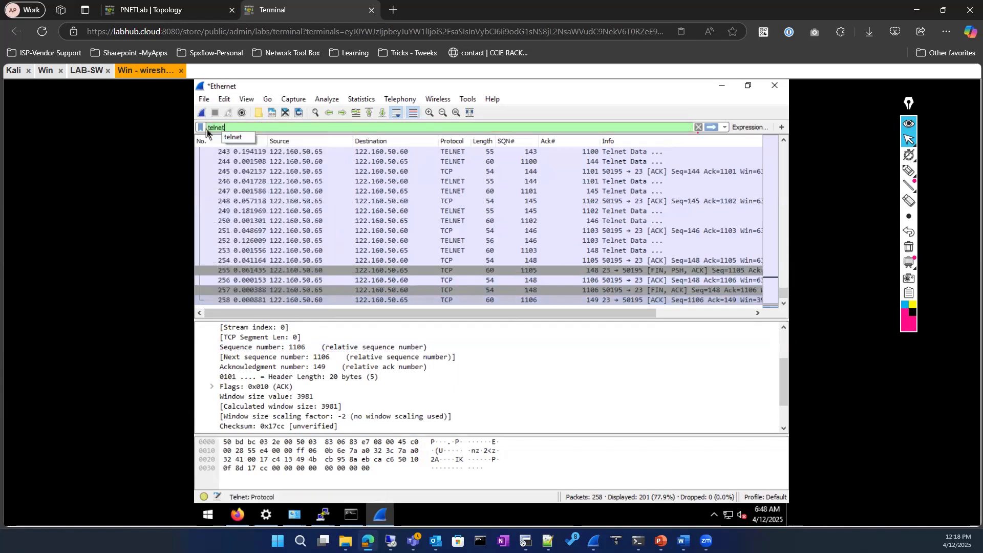
key("Return")
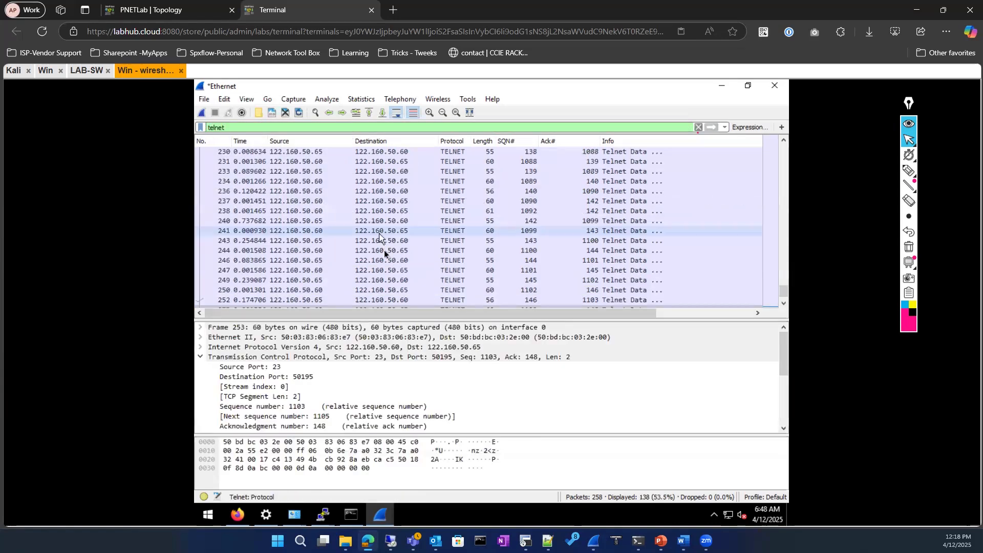
scroll(384, 258, "up", 15)
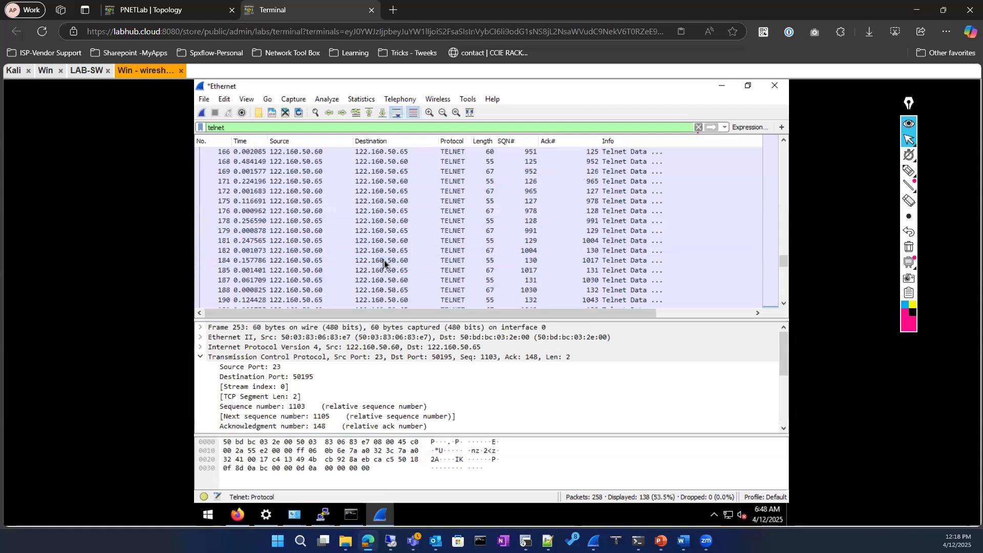
scroll(370, 214, "up", 20)
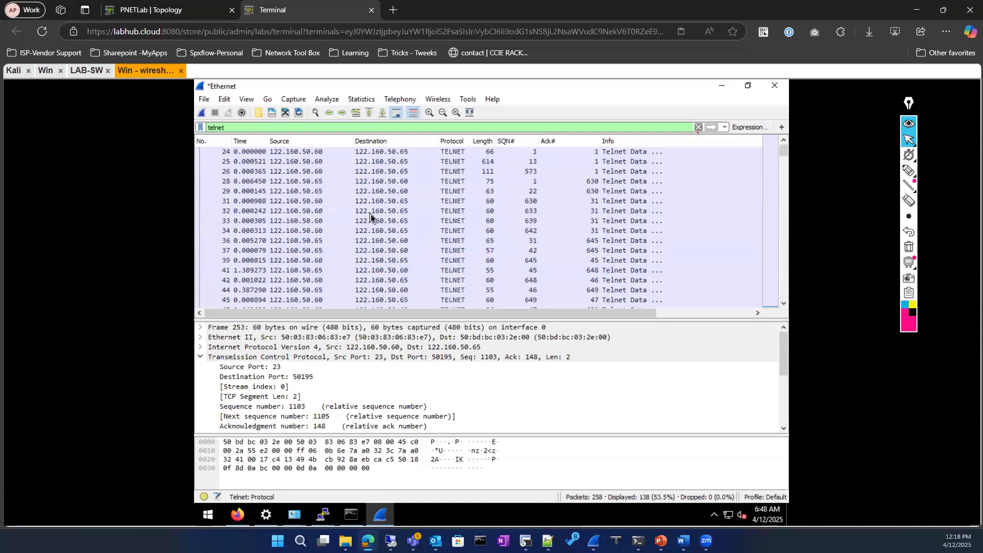
left_click(347, 233)
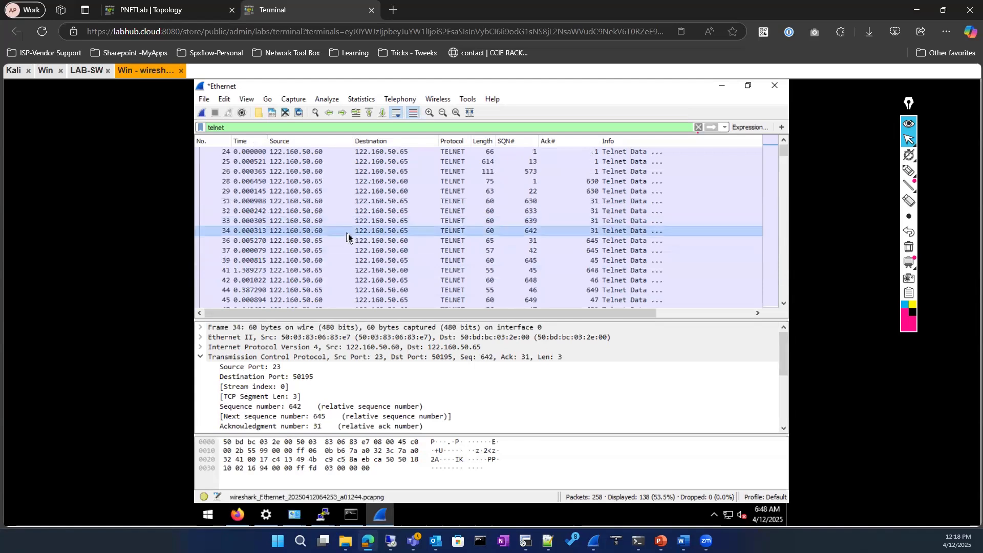
Apply packet 34's TCP conversation filter and inspect handshake frames 21 and 23
right_click(348, 237)
mouse_move(417, 358)
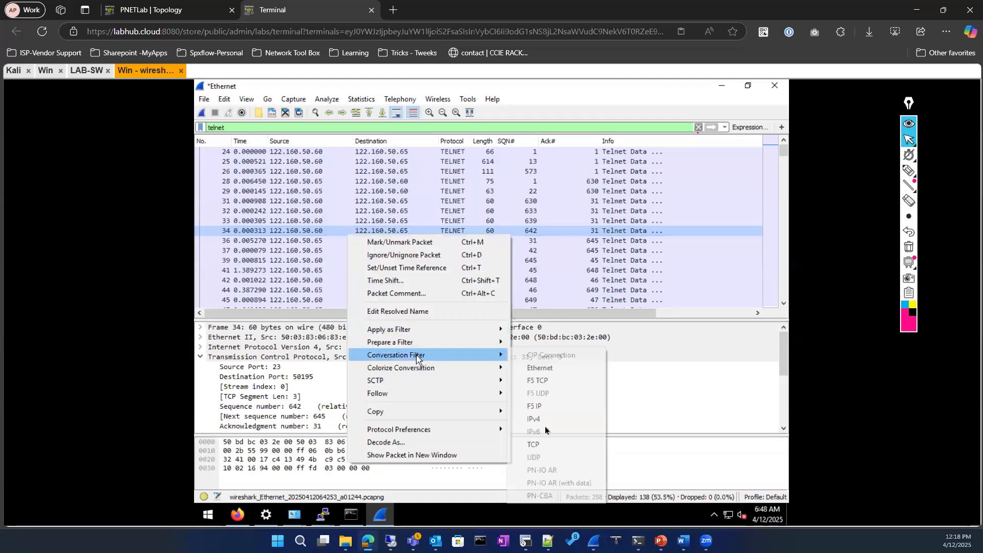
left_click(534, 445)
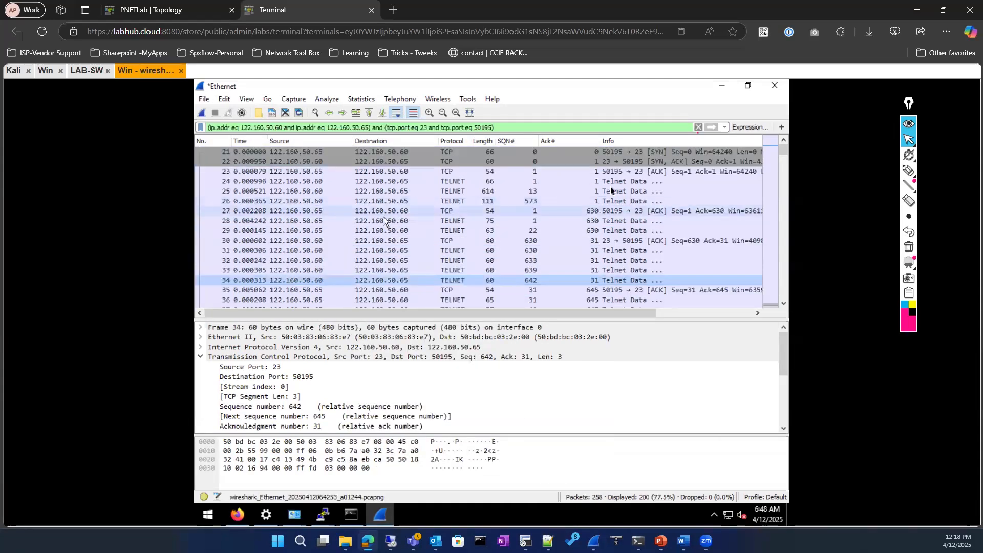
left_click(659, 153)
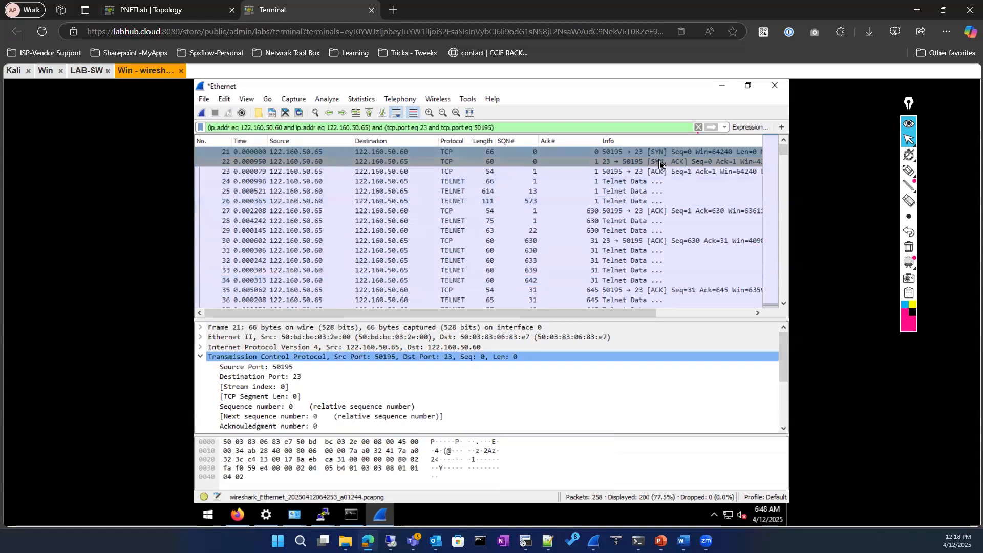
left_click(660, 172)
Scroll through the conversation's packets, then clear the display filter to show all 258
scroll(559, 256, "down", 9)
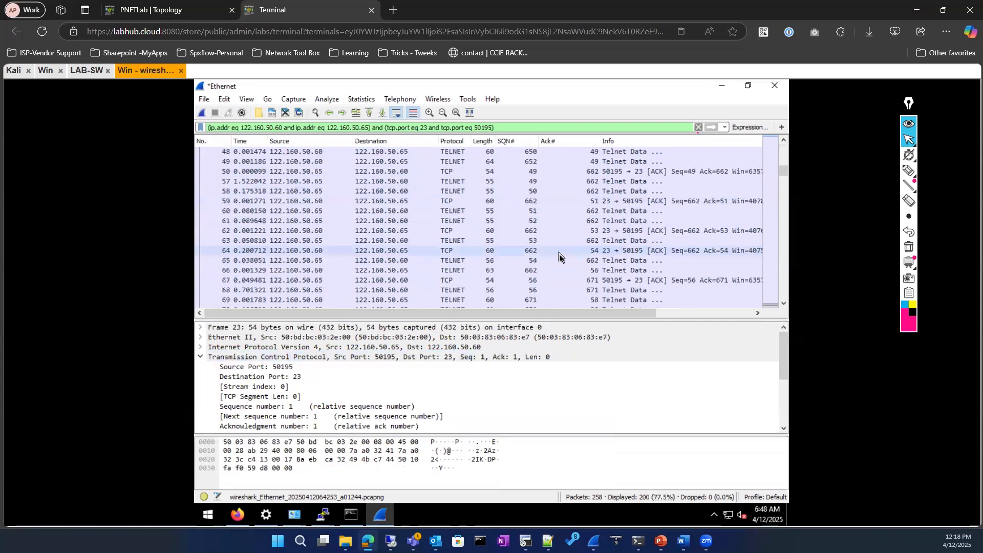
scroll(560, 253, "up", 9)
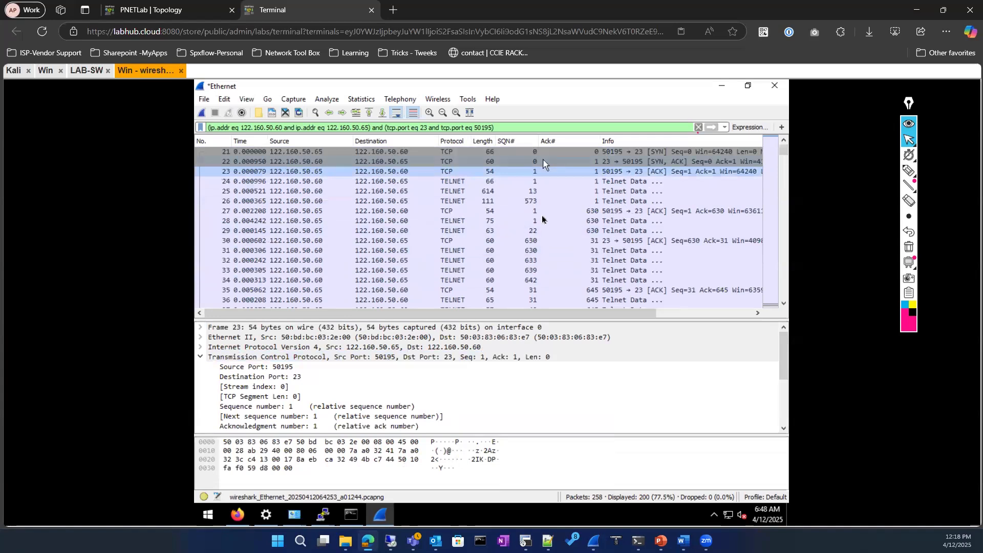
scroll(545, 236, "down", 20)
scroll(553, 256, "down", 20)
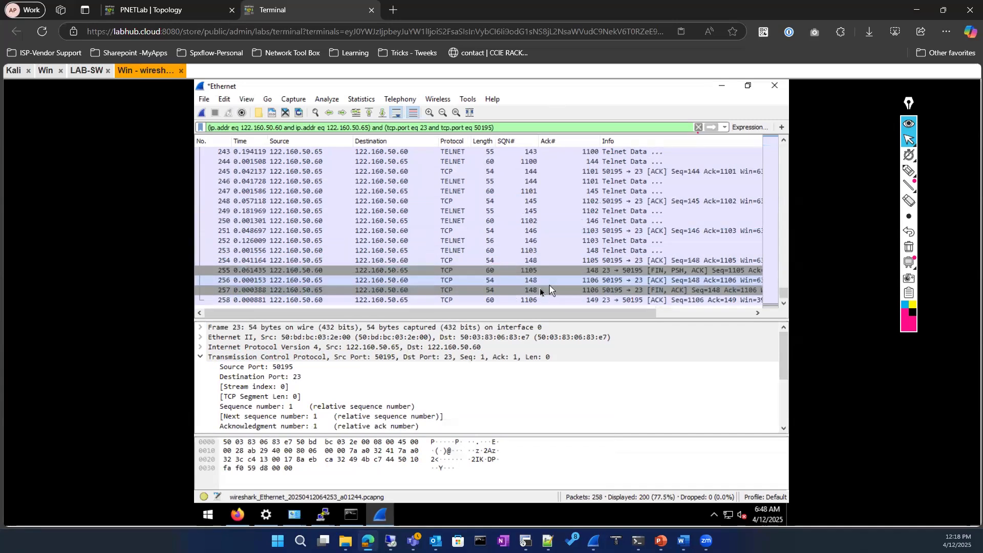
scroll(492, 245, "up", 5)
scroll(492, 245, "up", 20)
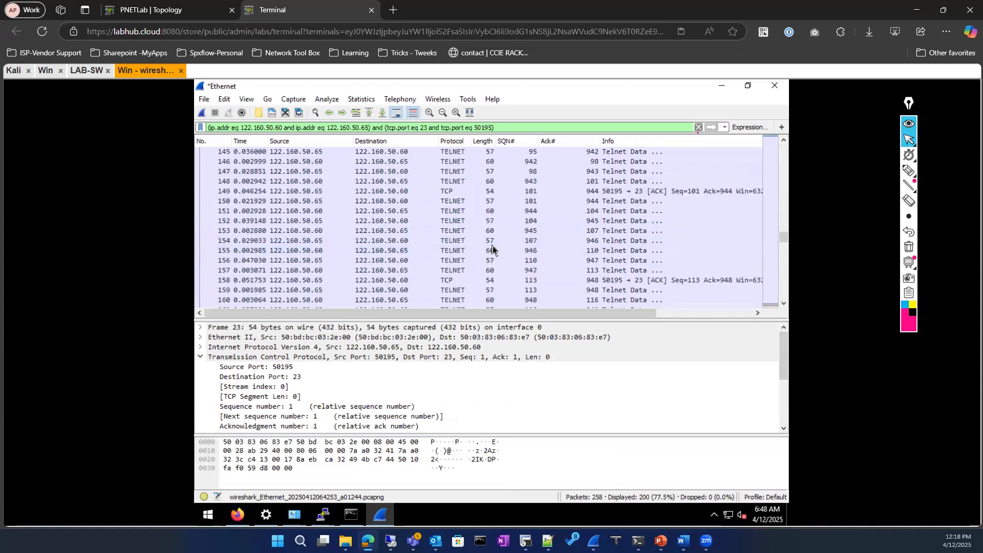
scroll(493, 248, "up", 16)
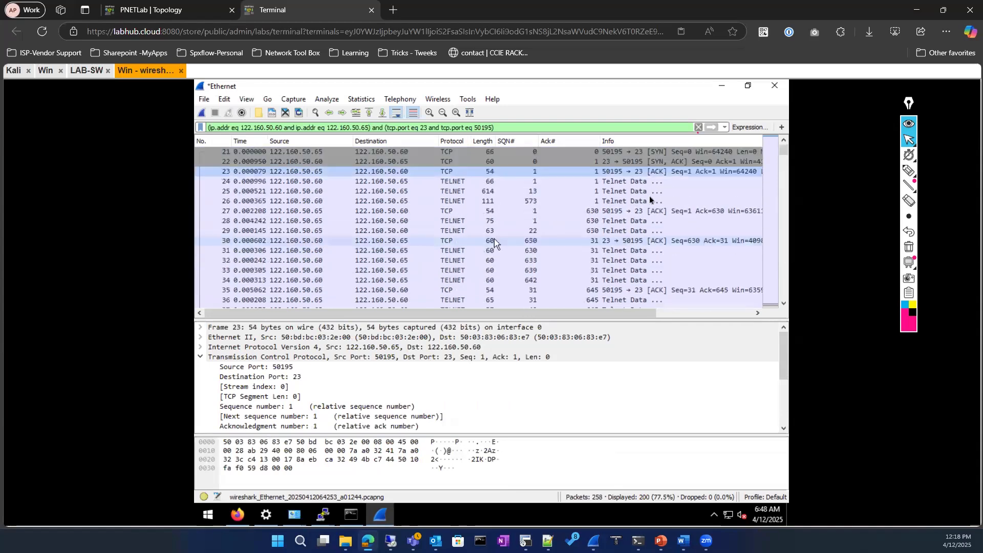
scroll(582, 290, "down", 20)
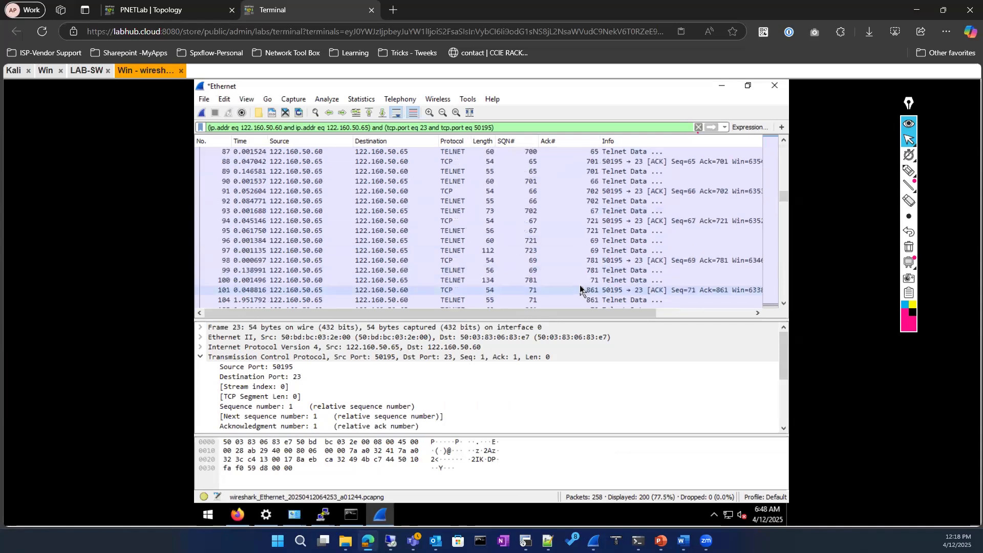
scroll(580, 284, "down", 20)
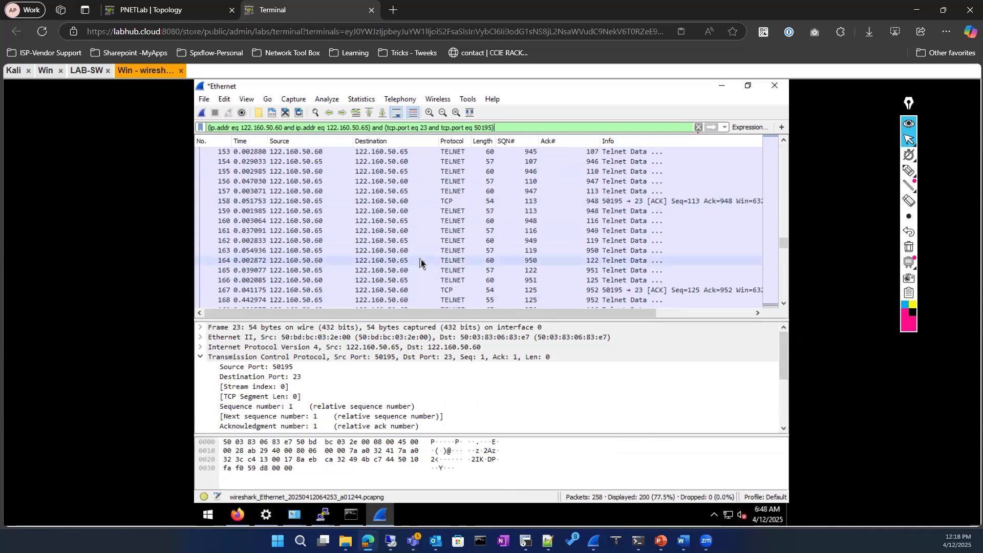
left_click(699, 127)
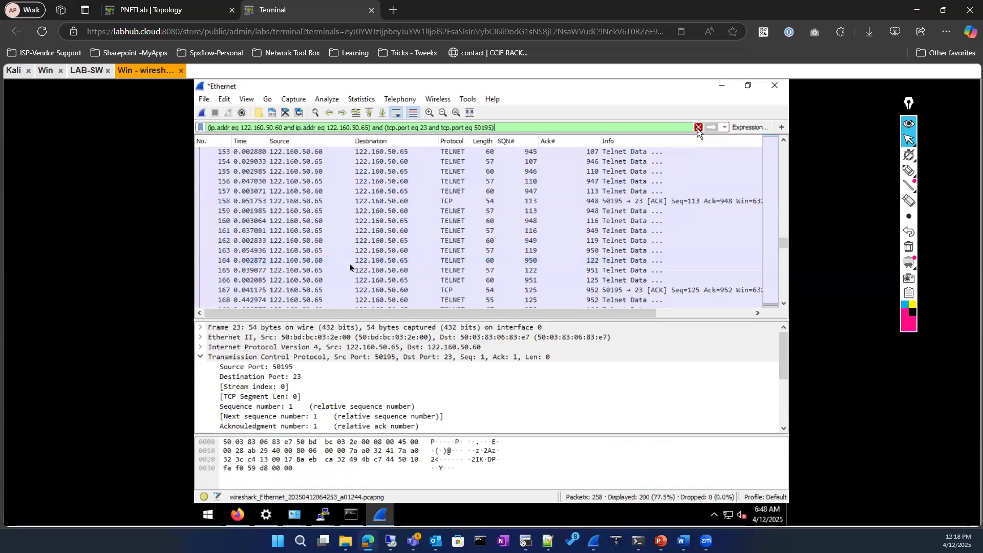
Quit Wireshark without saving and close the LAB-SW PuTTY session
left_click(775, 85)
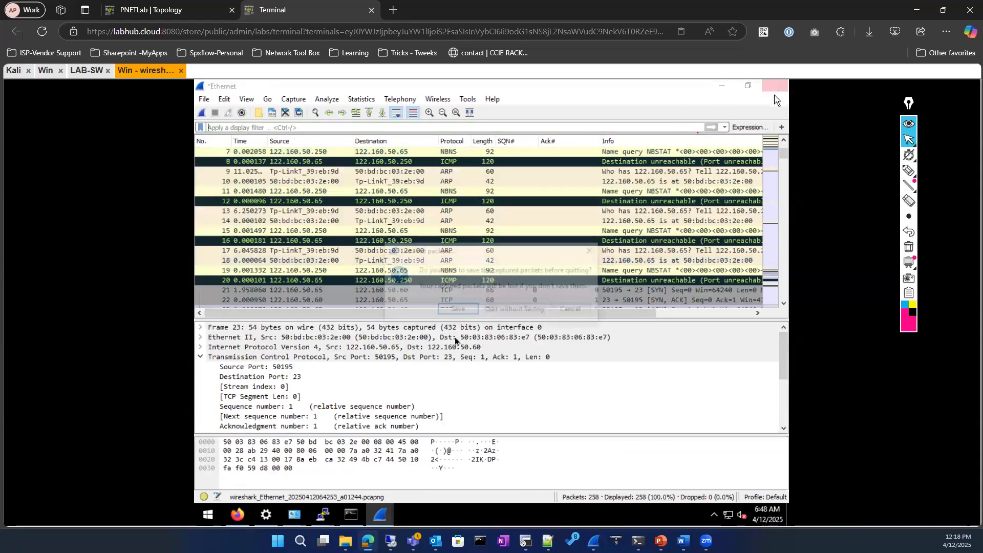
left_click(514, 314)
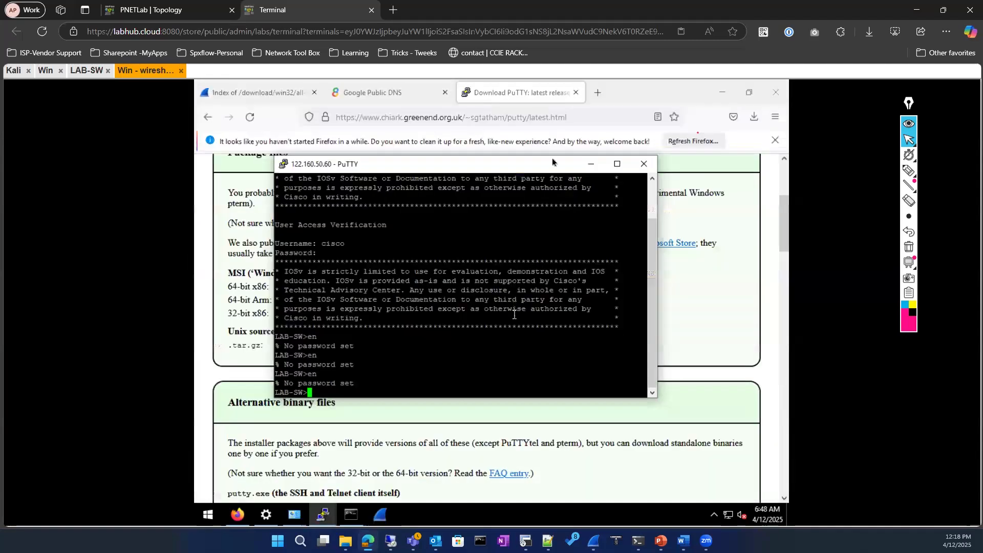
left_click(638, 169)
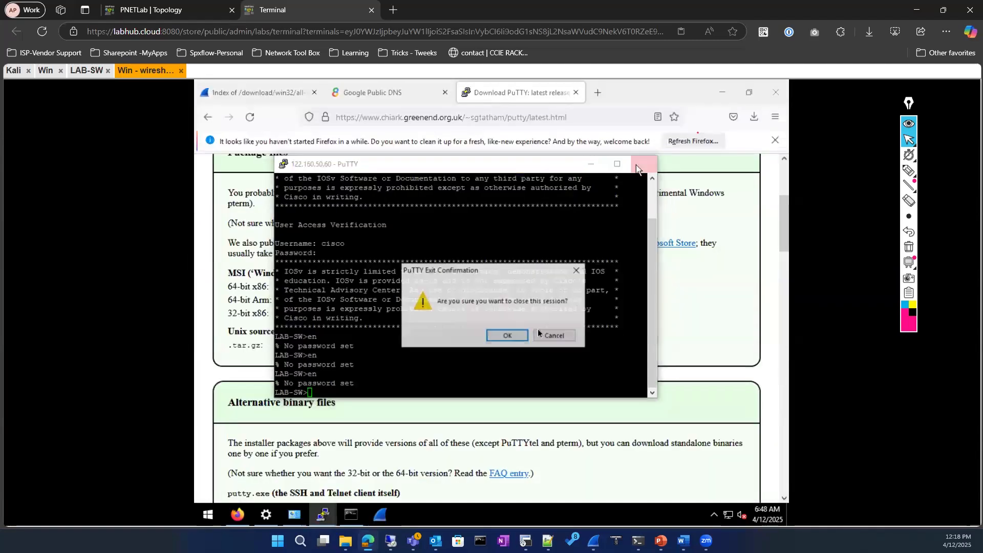
left_click(508, 334)
Close Firefox's Google Public DNS tab, open a new tab, and bring Wireshark forward
left_click(383, 91)
left_click(444, 93)
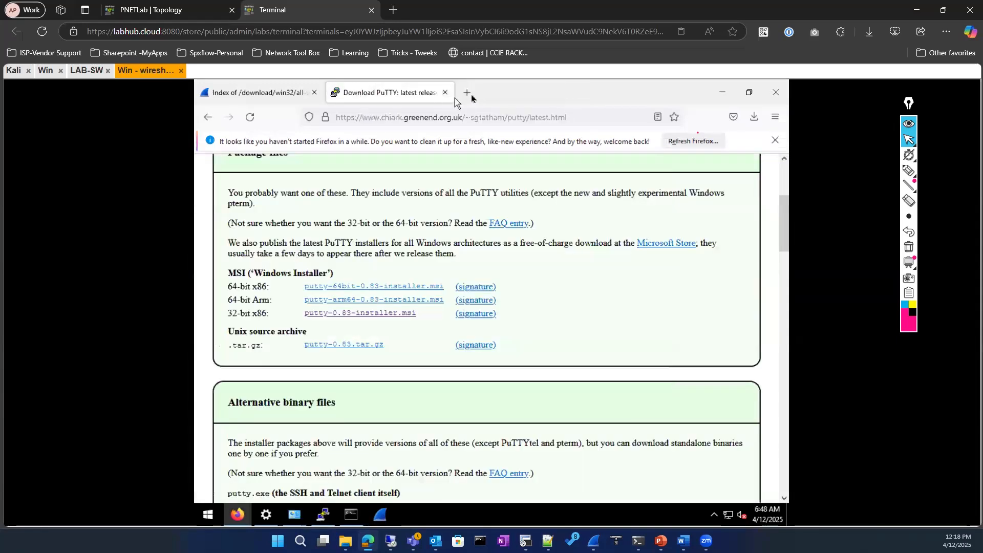
left_click(469, 96)
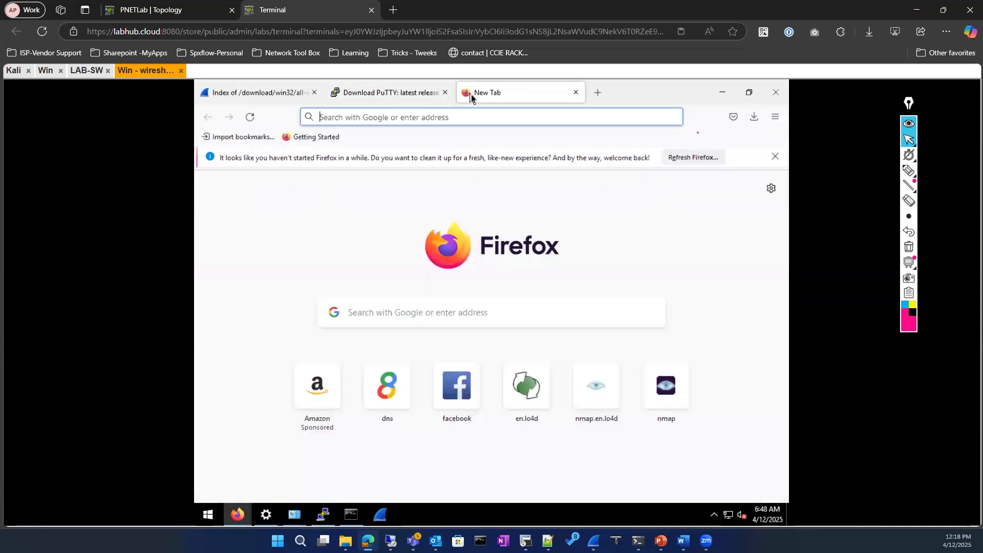
left_click(378, 517)
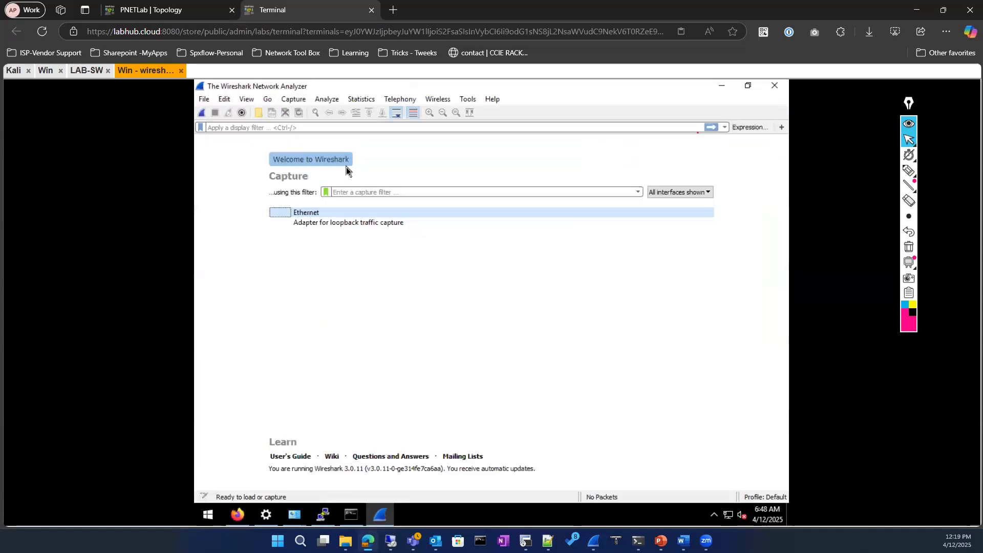
Capture on Ethernet filtered to ip.addr == 8.8.8.8, then minimise Wireshark
double_click(329, 214)
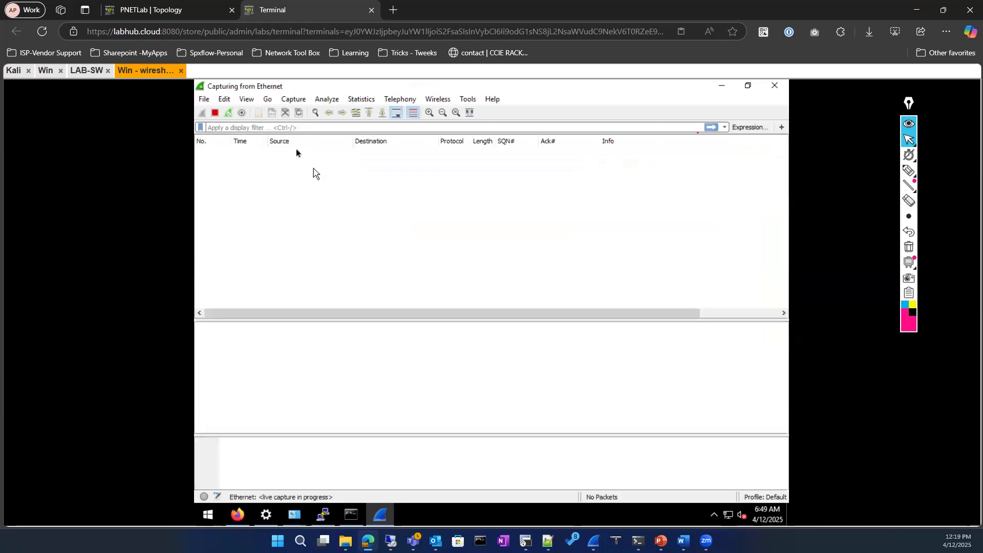
type("ip.add")
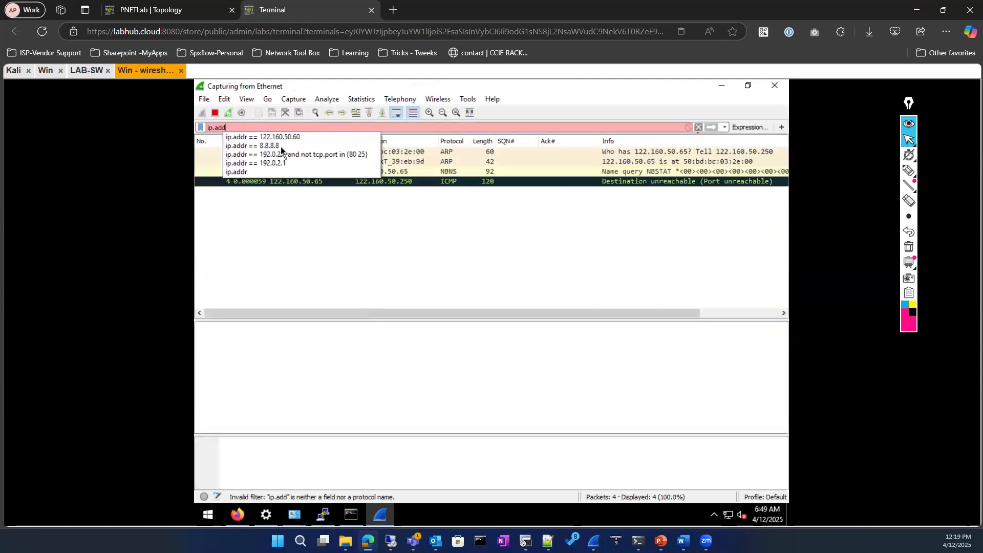
left_click(281, 146)
key("Return")
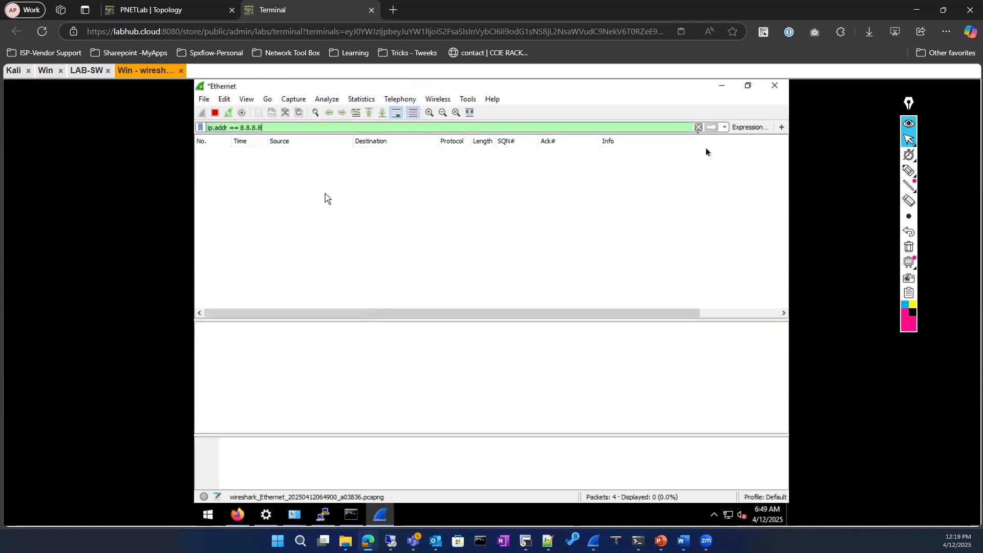
left_click(716, 86)
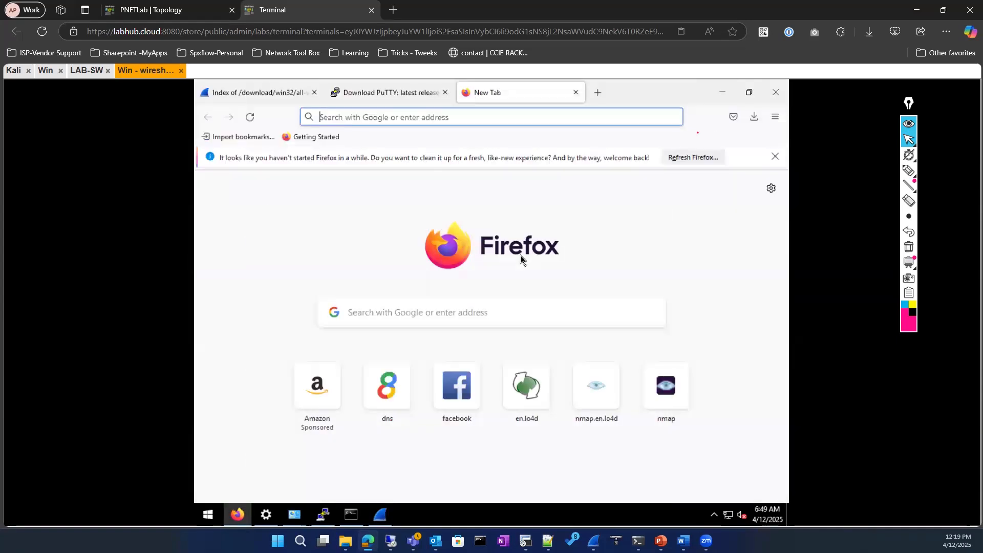
Open the dns shortcut site in Firefox and check the Wireshark 8.8.8.8 capture
left_click(388, 394)
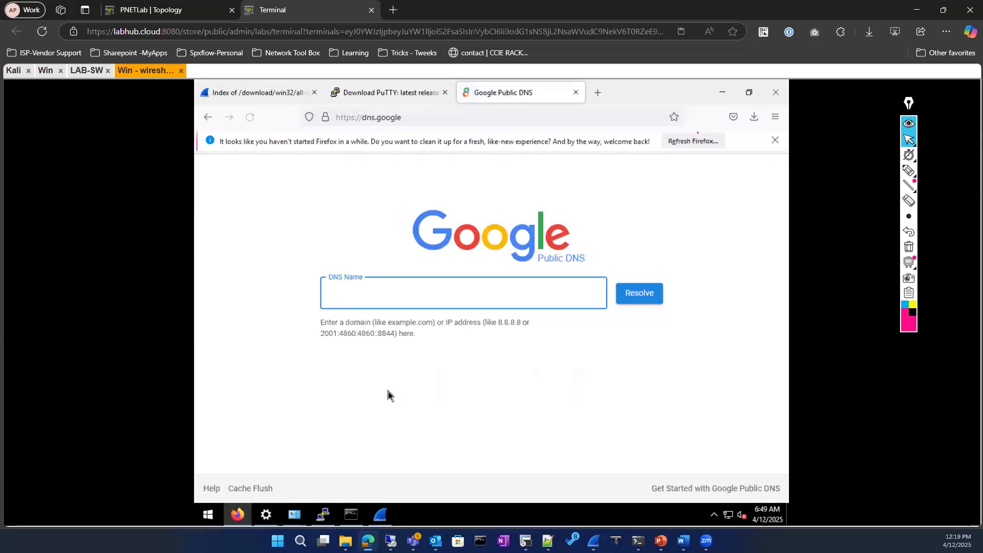
left_click(382, 516)
scroll(418, 235, "up", 5)
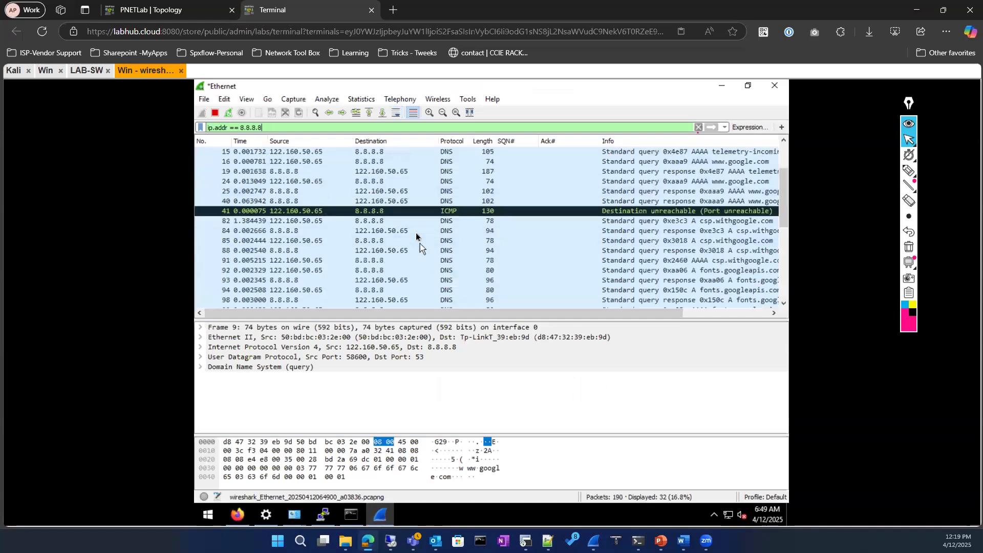
scroll(415, 234, "down", 5)
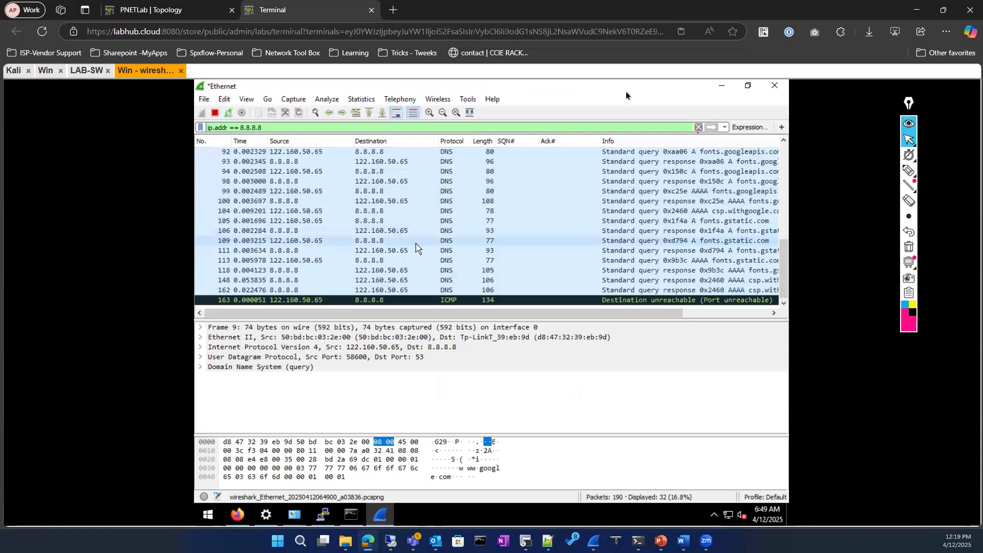
Look up yahoo on Google Public DNS, then return to the Wireshark capture
left_click(723, 89)
left_click(411, 290)
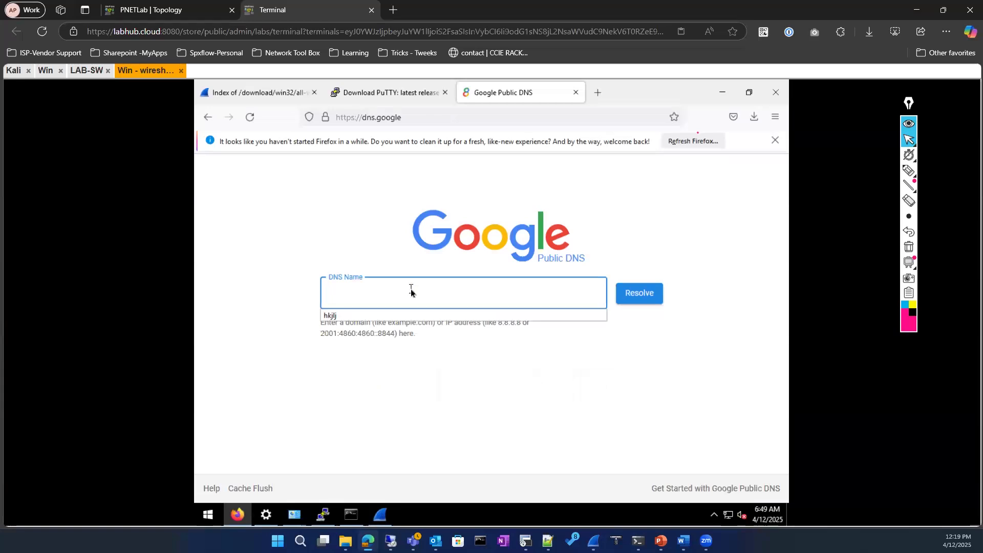
type("yahoo")
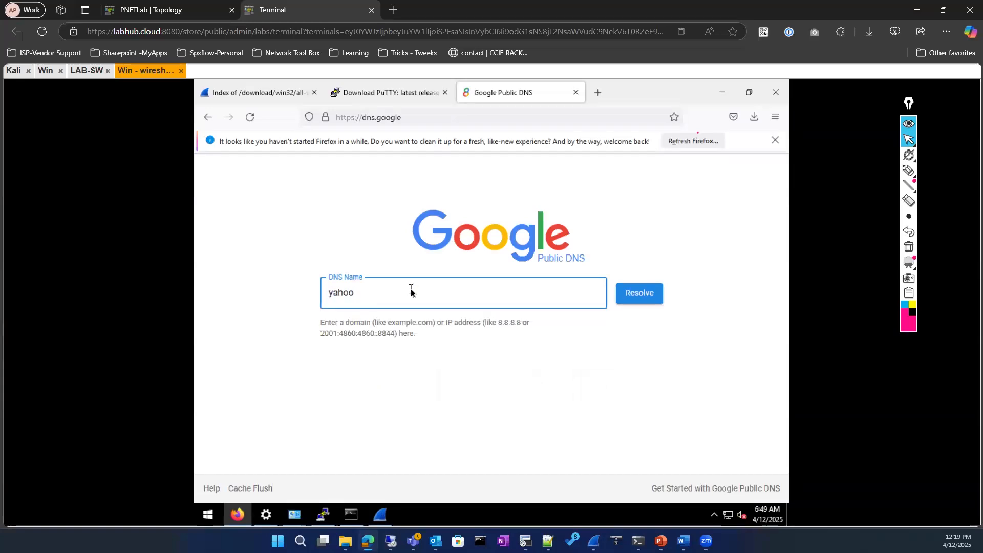
key("Return")
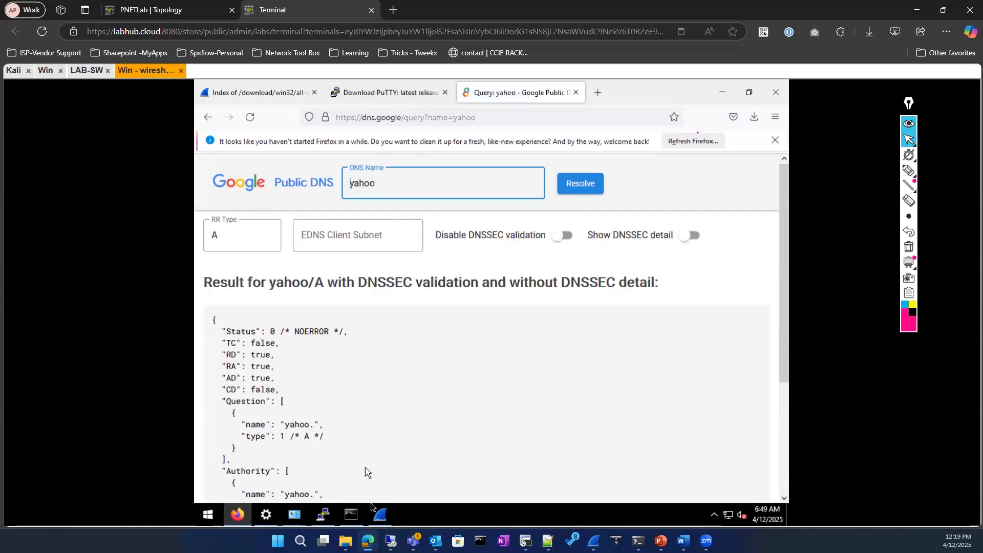
left_click(379, 516)
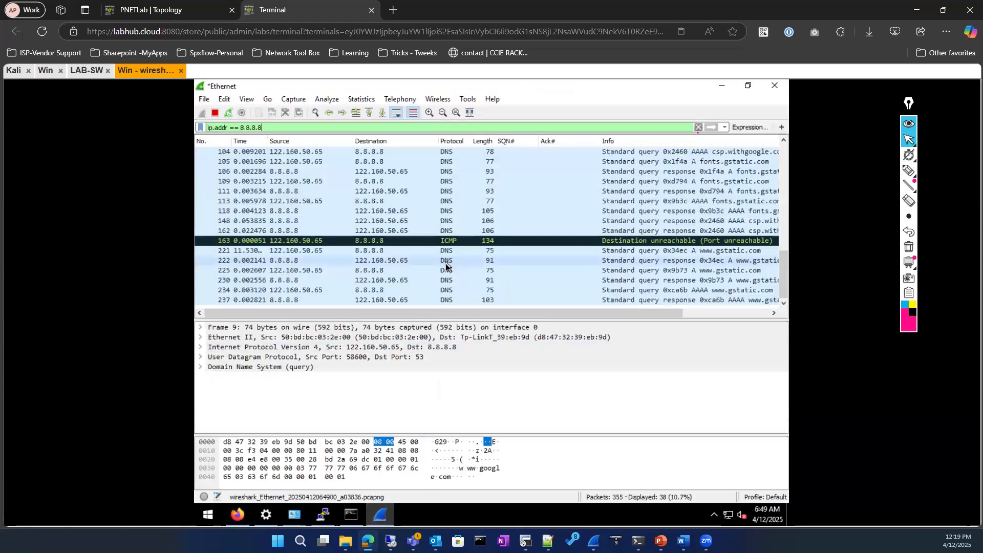
Narrow the 8.8.8.8 filter with && tls, which matches nothing, then clear it and go back to Firefox
scroll(443, 262, "up", 7)
scroll(442, 258, "down", 5)
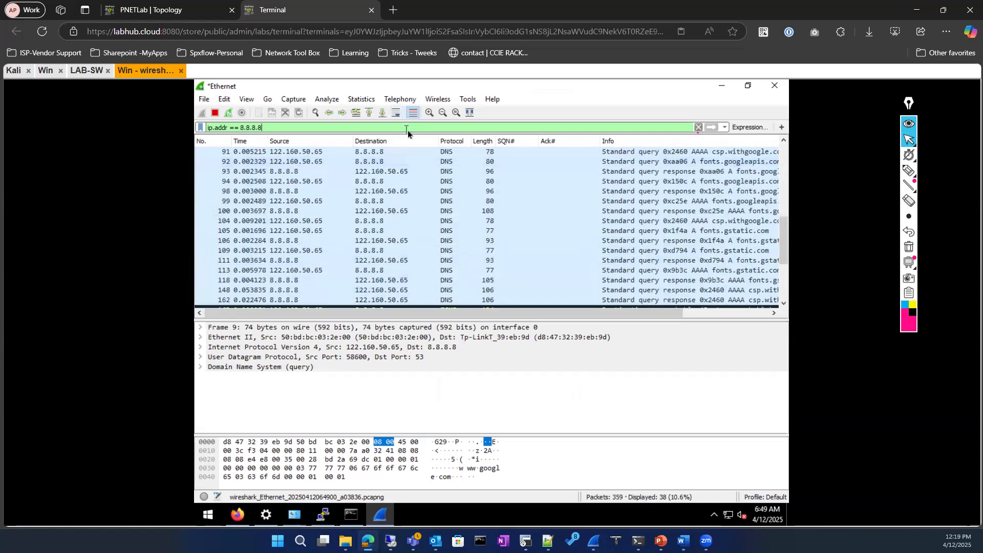
type("&& tls")
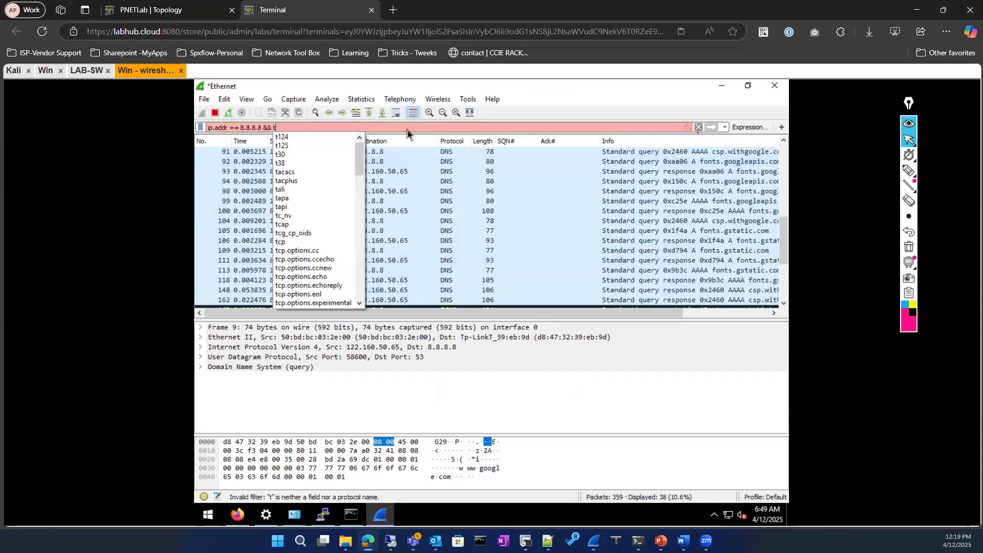
key("Return")
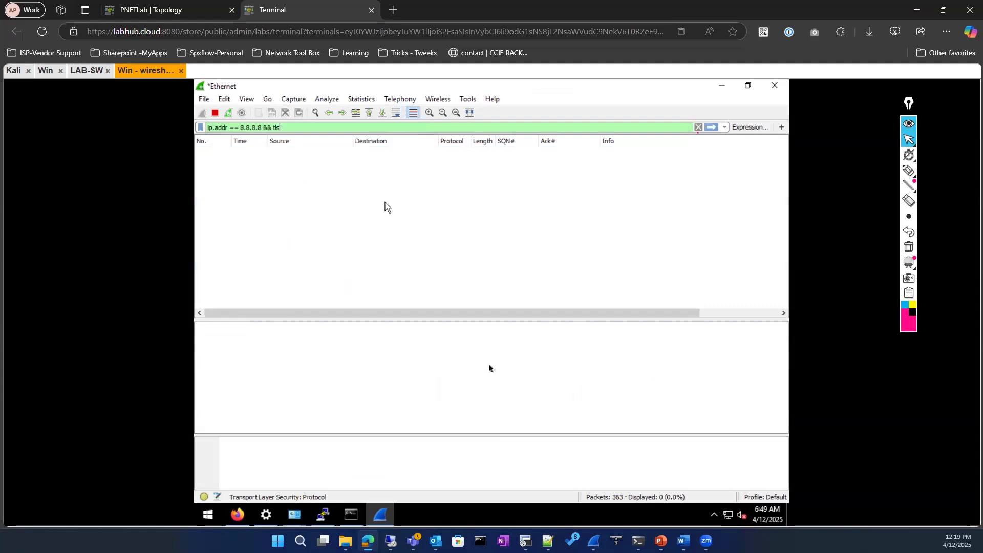
left_click(698, 128)
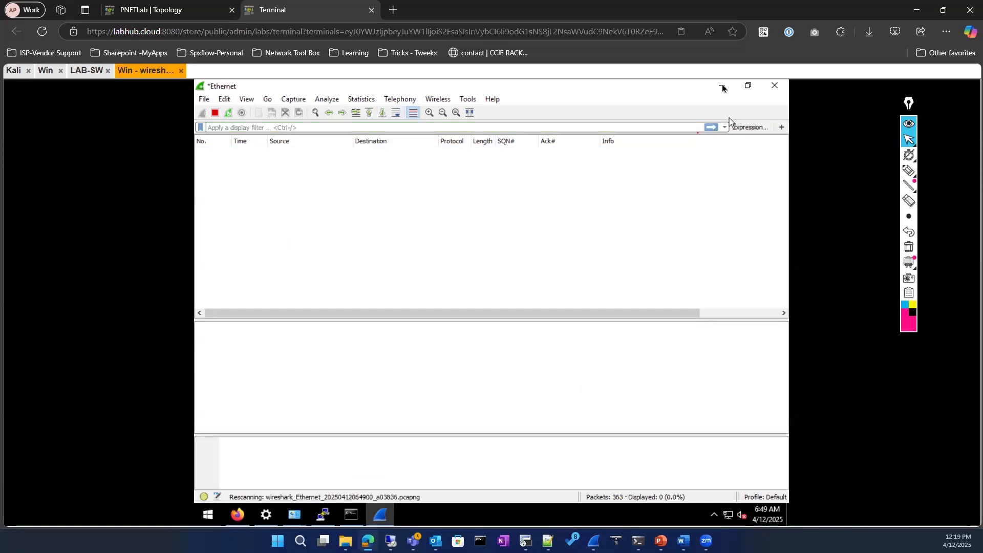
left_click(721, 86)
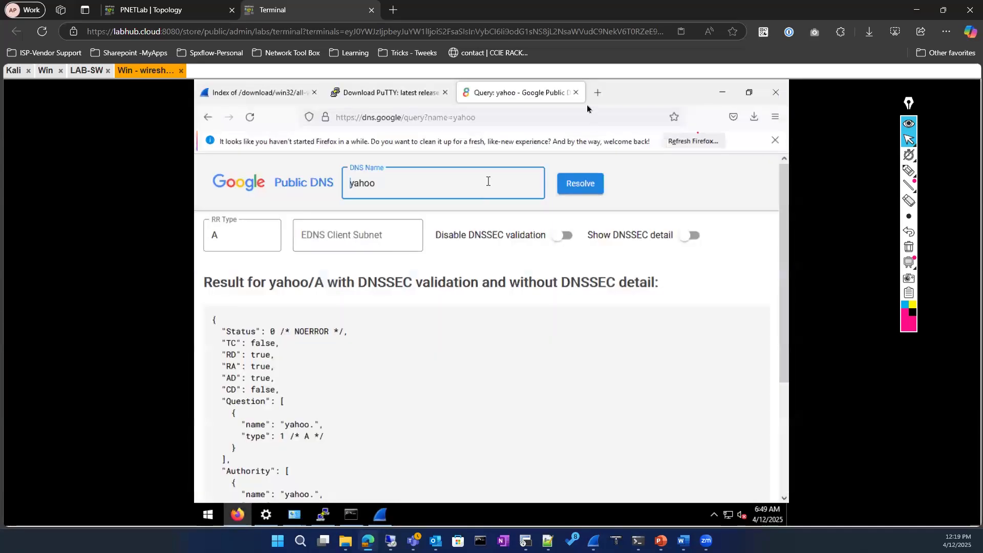
Open nmap.org's download page in a new Firefox tab, then bring Wireshark's unfiltered capture forward
left_click(595, 93)
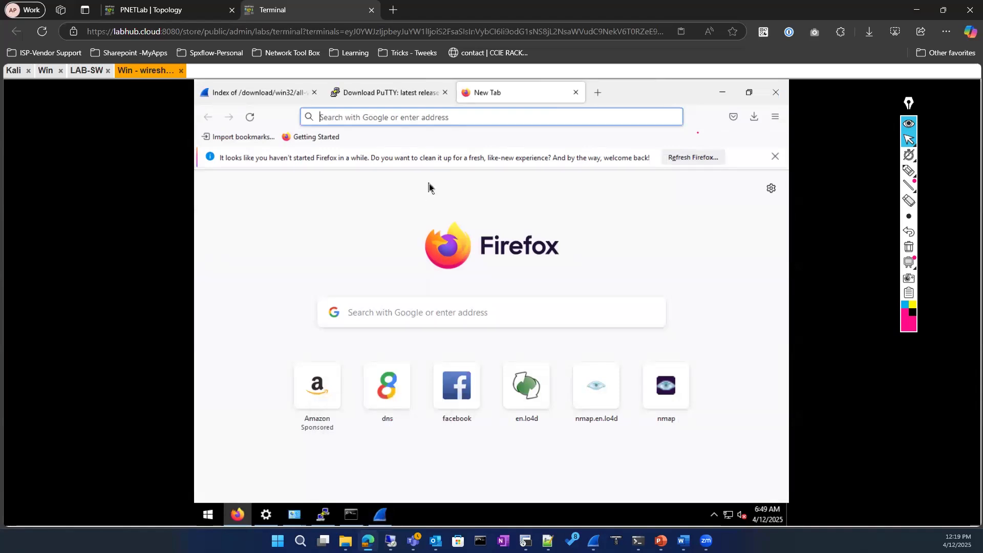
left_click(661, 402)
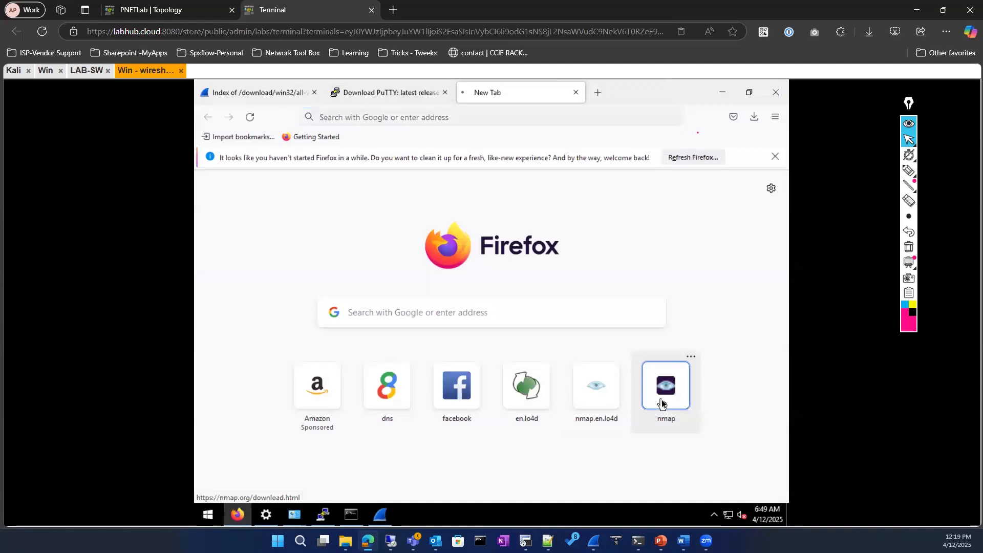
left_click(383, 521)
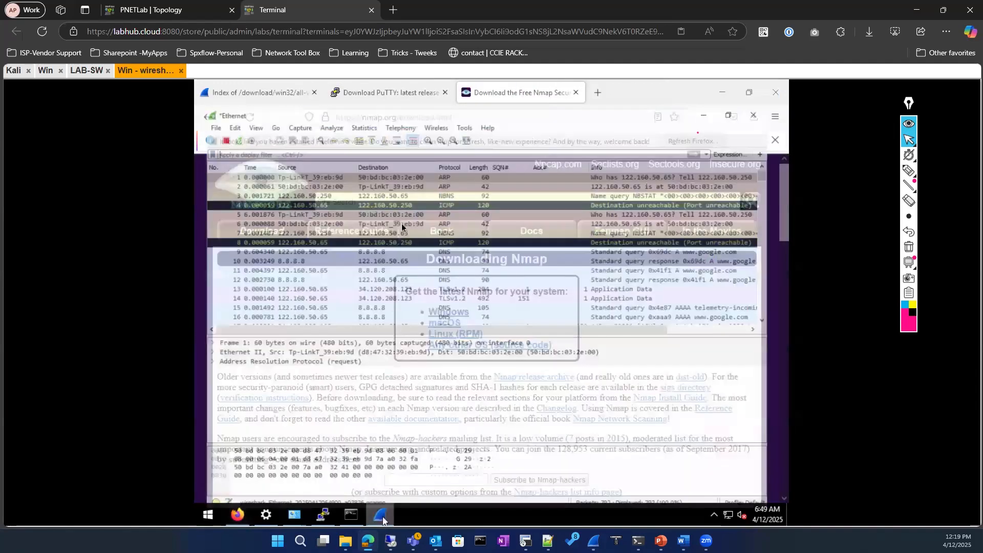
scroll(380, 264, "down", 4)
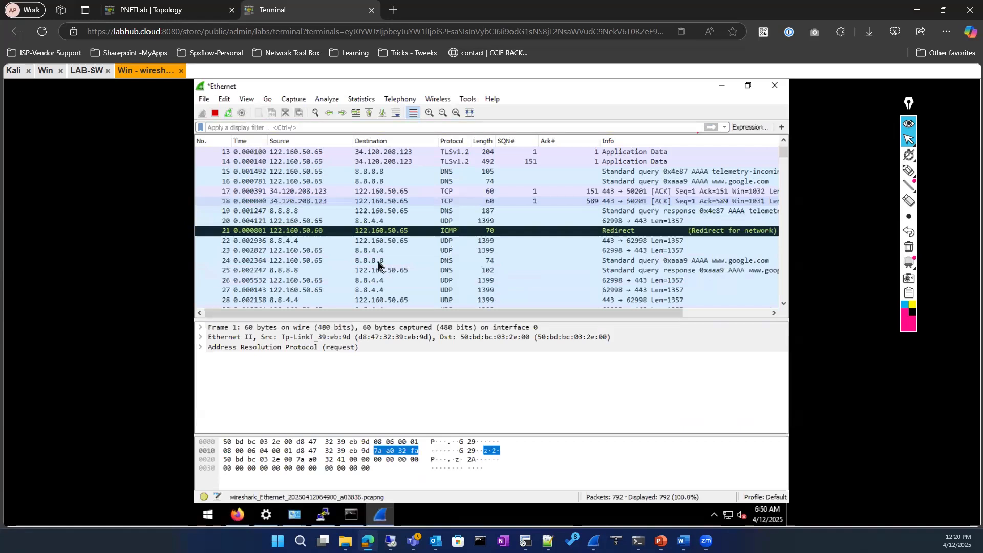
left_click(363, 162)
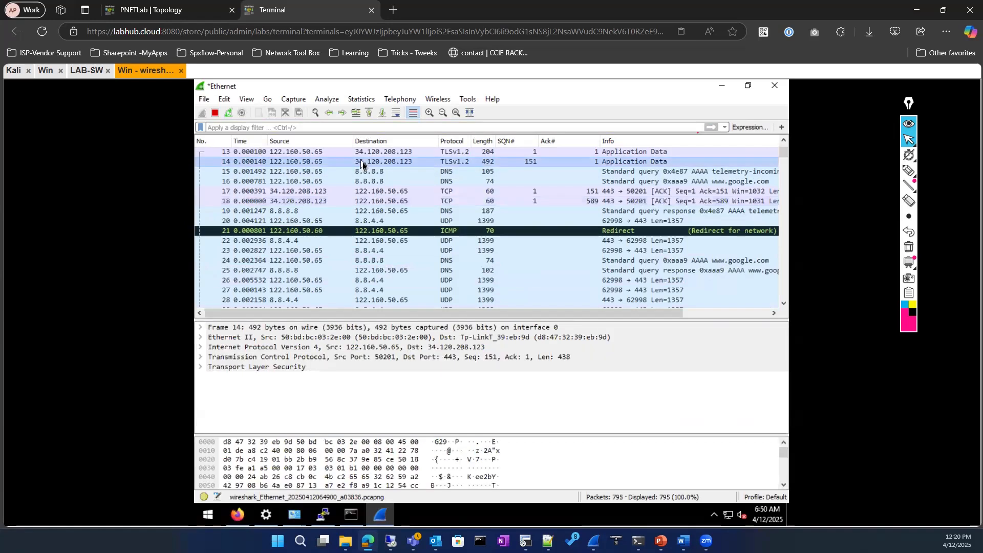
right_click(363, 162)
mouse_move(422, 287)
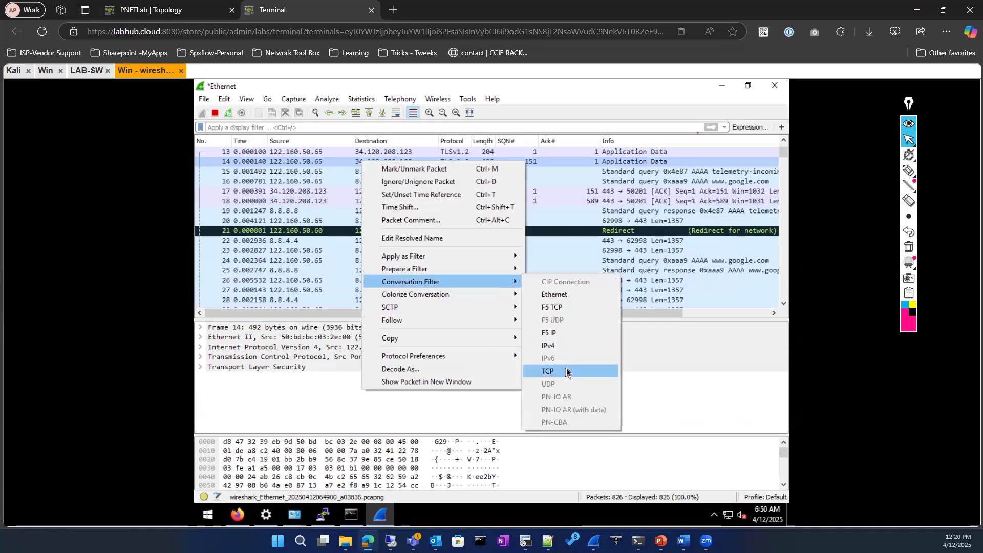
left_click(567, 373)
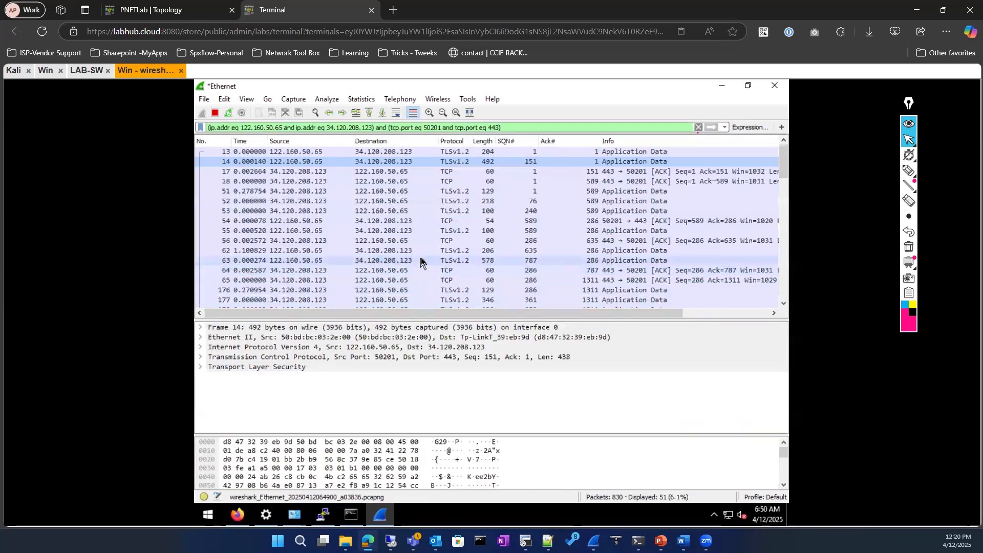
scroll(421, 261, "down", 12)
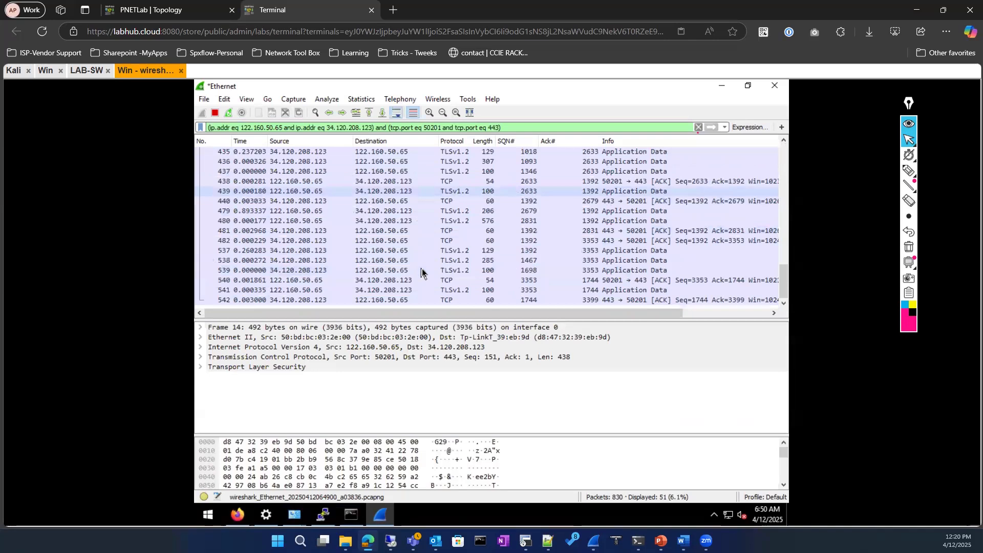
scroll(420, 263, "up", 12)
left_click(699, 127)
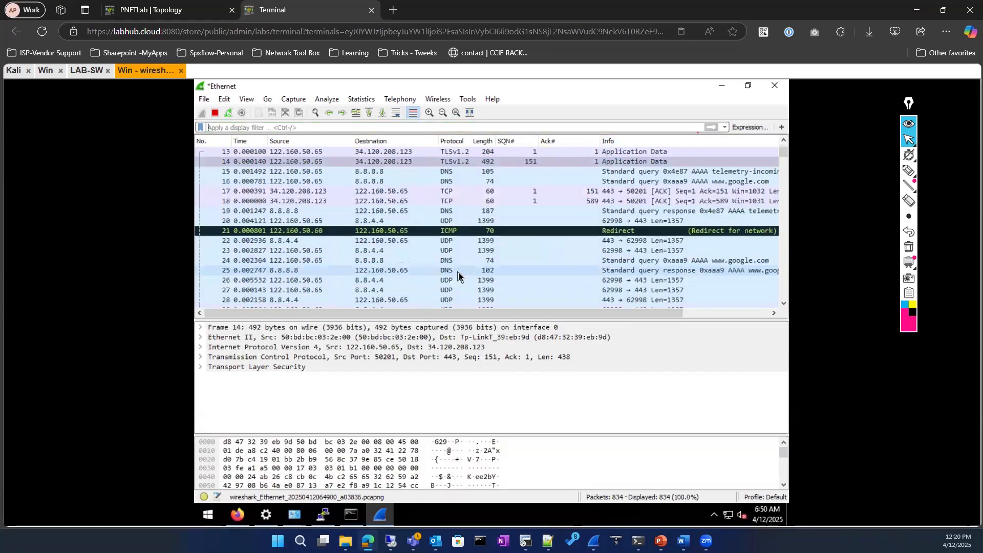
Browse the Edit menu and open Preferences, then cancel without changes
scroll(458, 272, "down", 17)
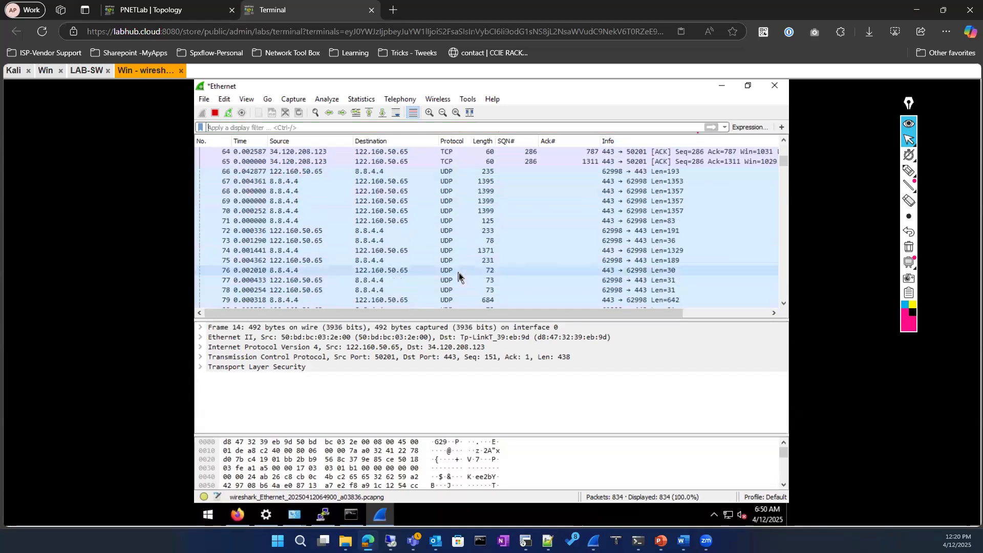
scroll(459, 272, "down", 20)
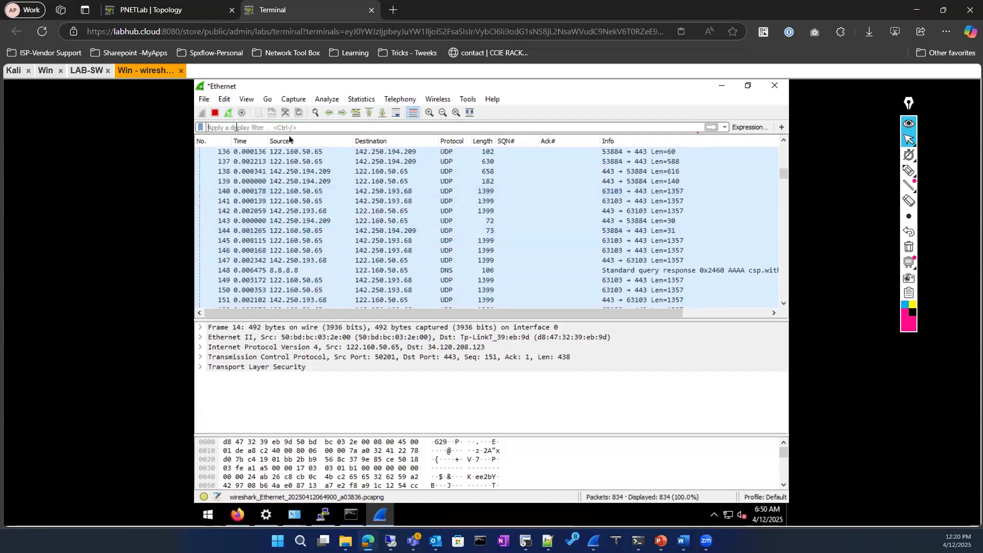
left_click(225, 100)
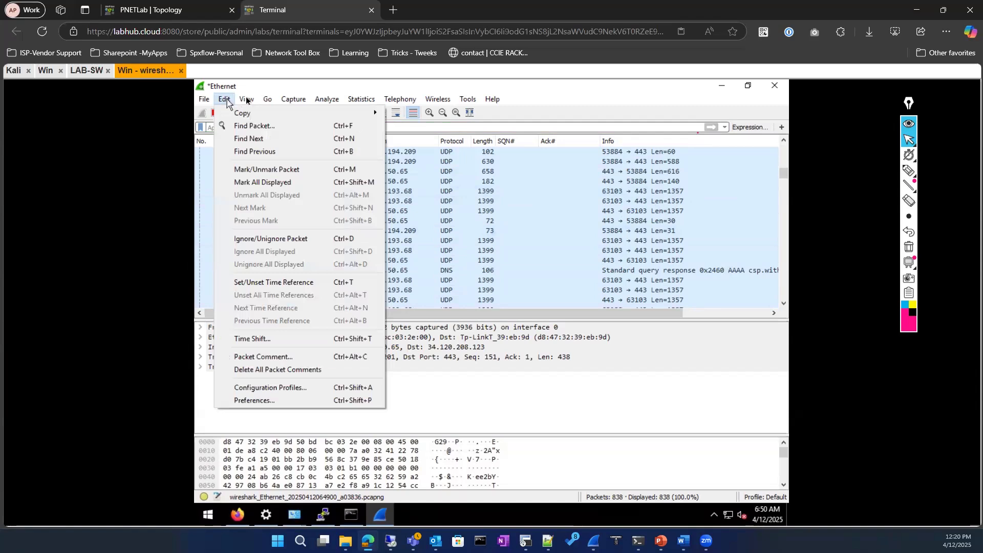
mouse_move(254, 100)
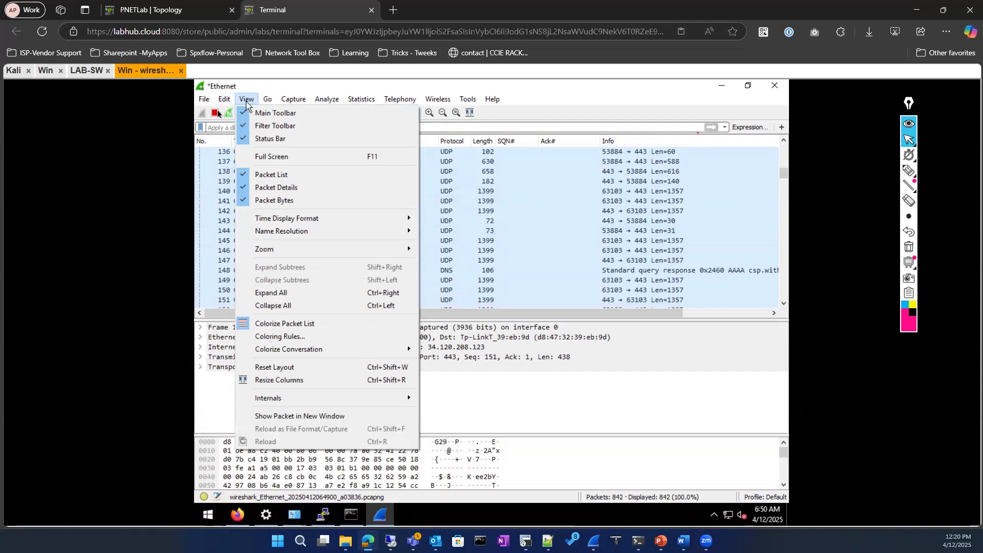
mouse_move(226, 105)
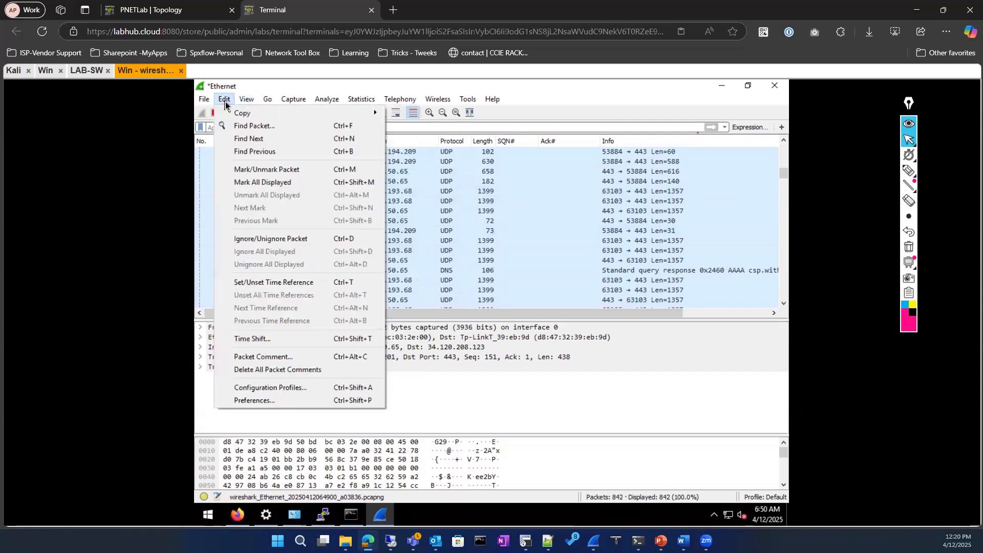
left_click(248, 403)
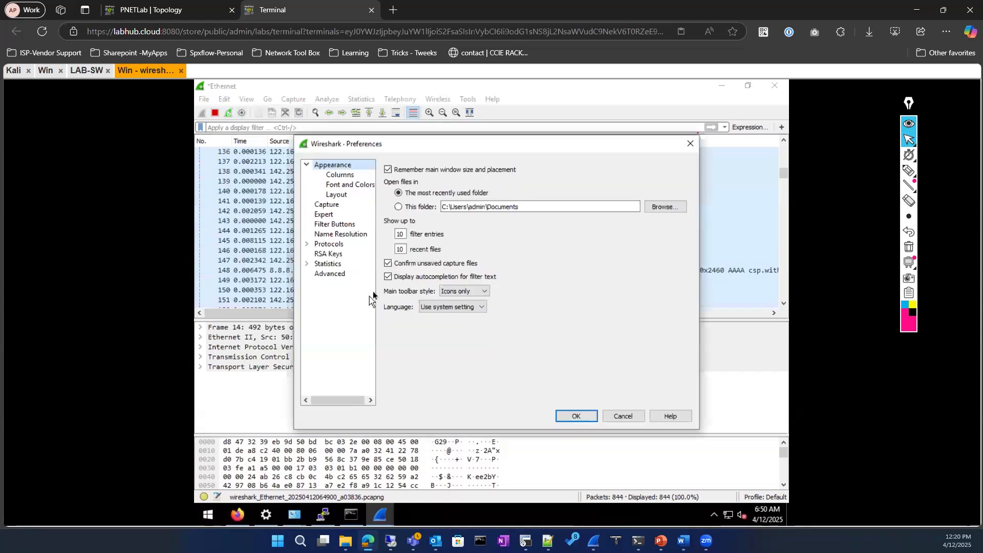
left_click(624, 417)
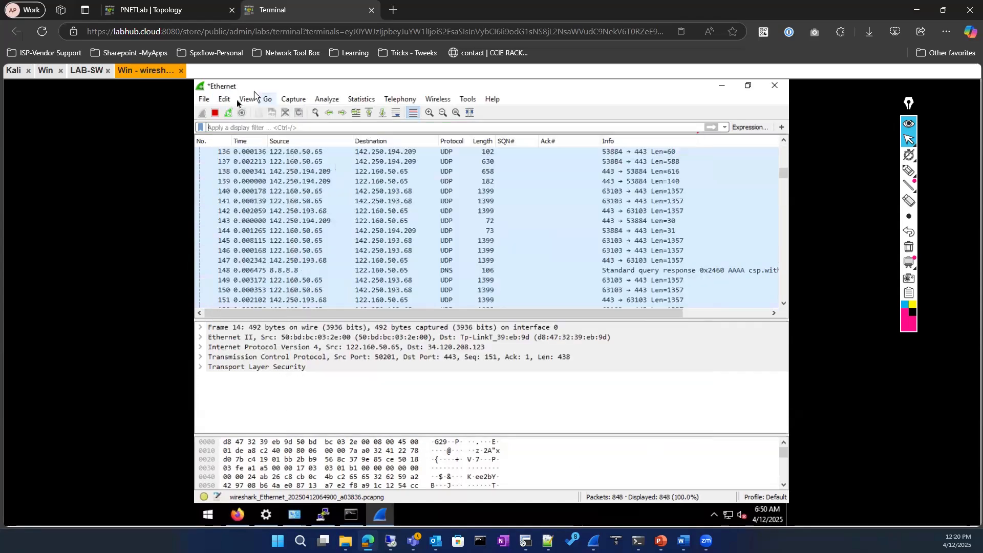
Open View > Coloring Rules to list the default rules
left_click(226, 99)
mouse_move(250, 101)
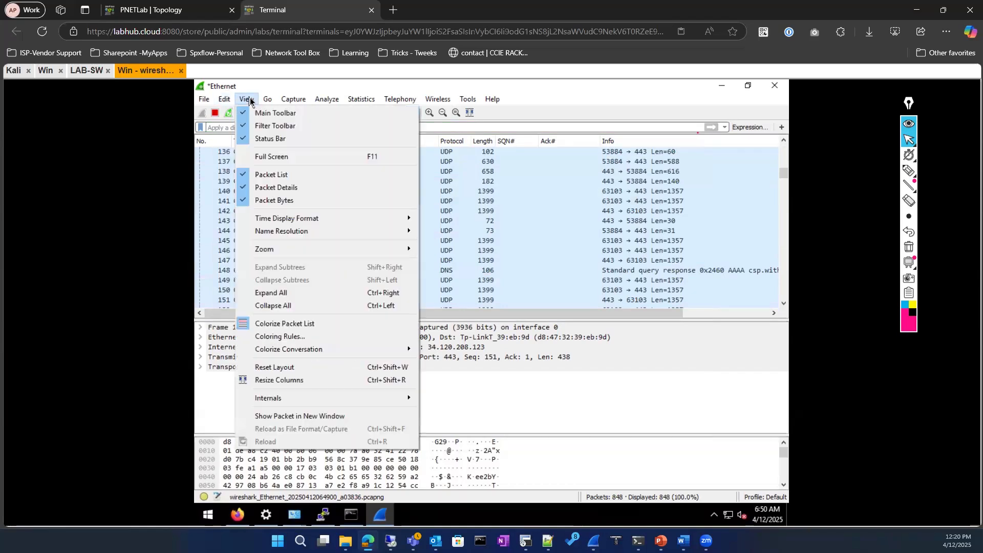
left_click(307, 335)
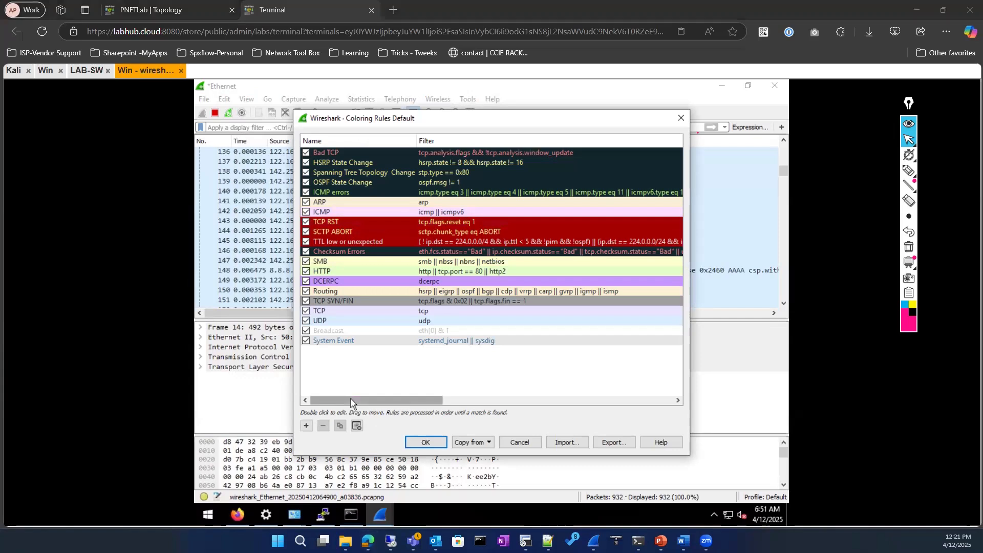
Check the local Wireshark's Coloring Rules for reference and close them
key("alt+Tab")
left_click(32, 19)
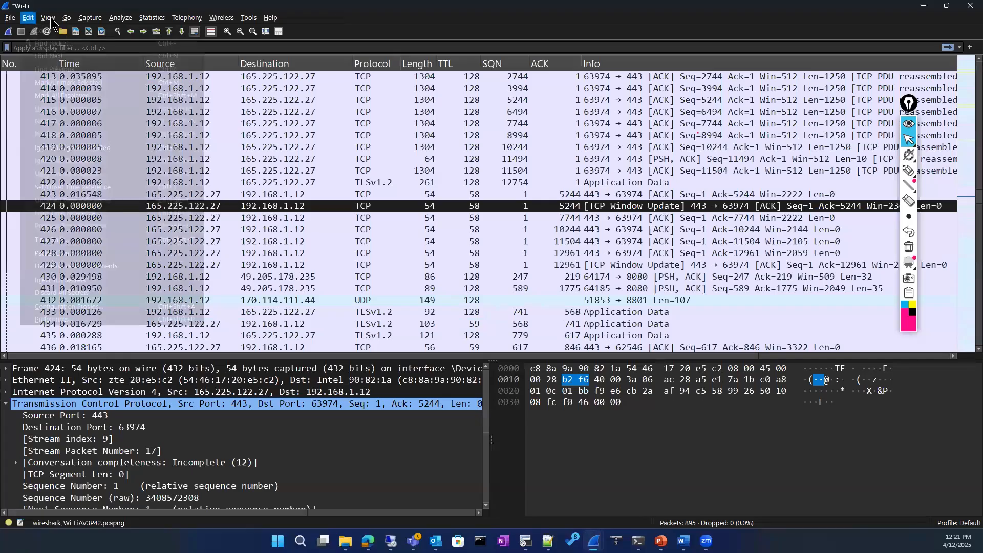
mouse_move(48, 18)
left_click(105, 244)
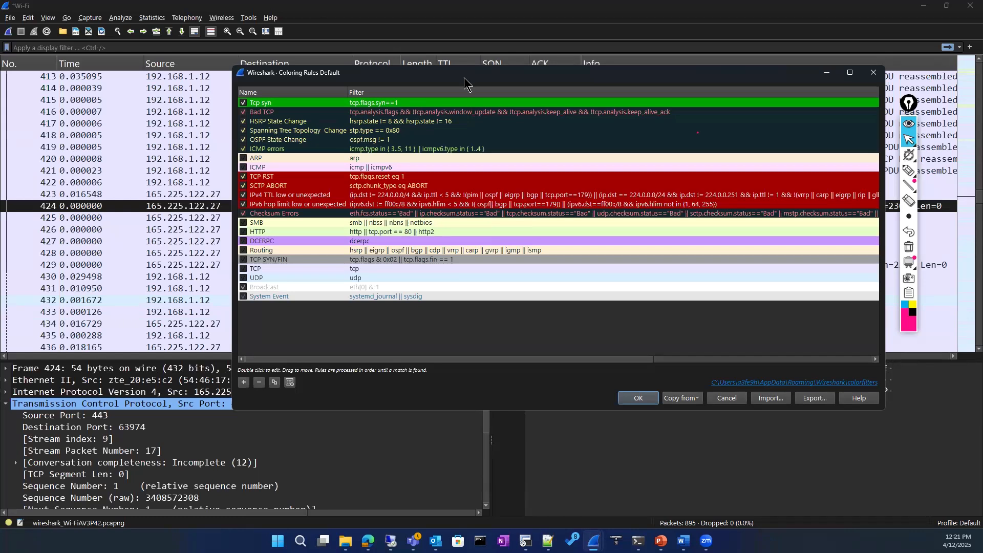
key("Escape")
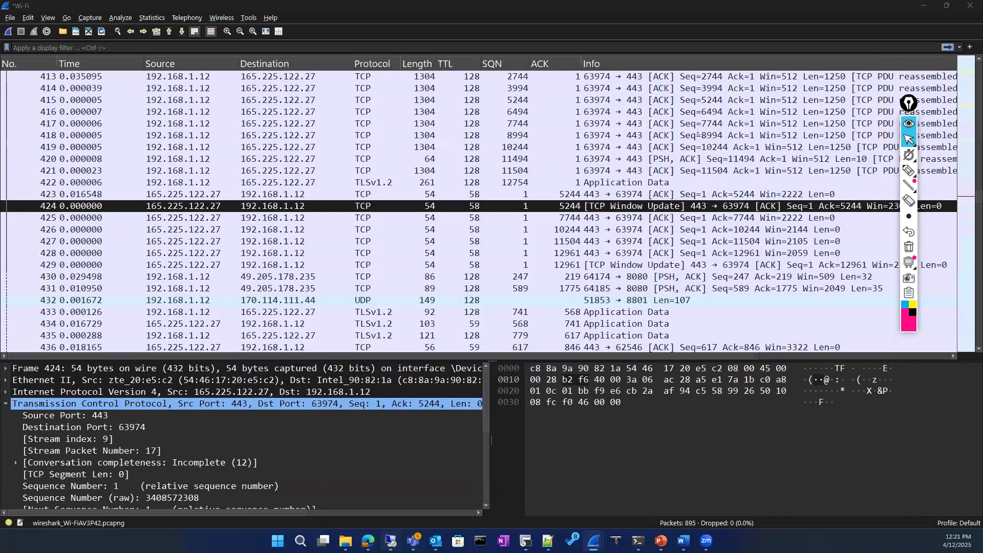
Back in the lab window, add a blank new coloring rule
mouse_move(368, 541)
left_click(367, 491)
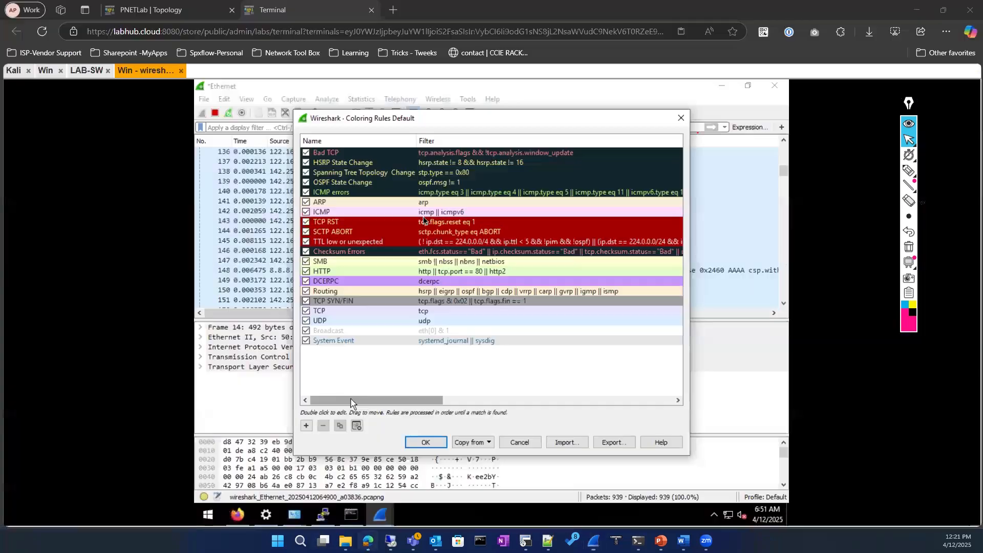
left_click(306, 426)
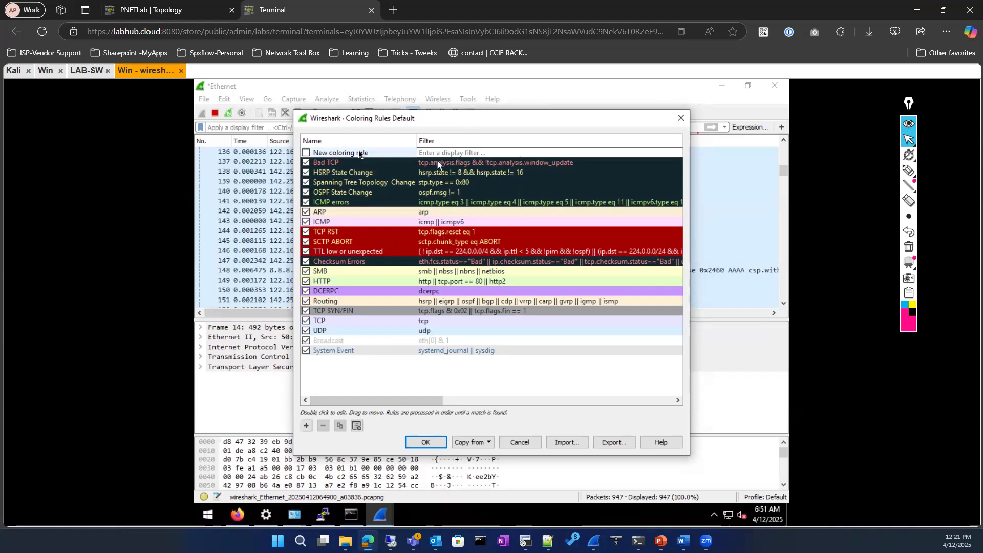
Rename the new coloring rule to 'TCP SYN'
double_click(327, 153)
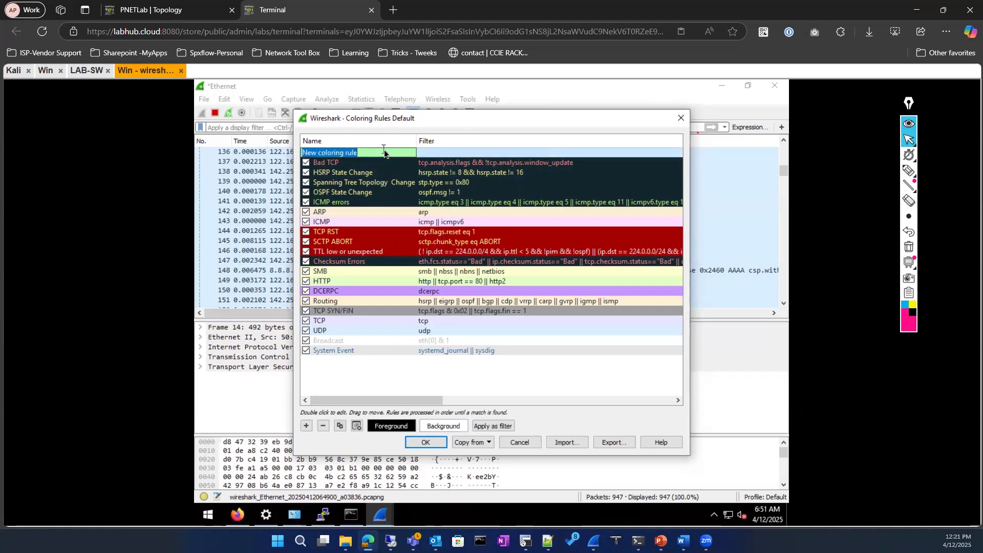
type("TCP")
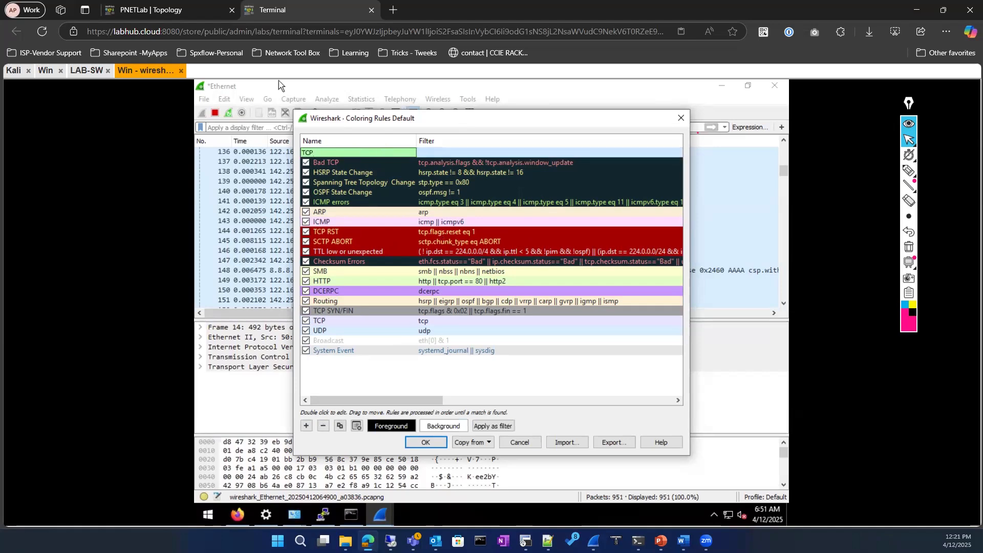
key("alt+Tab")
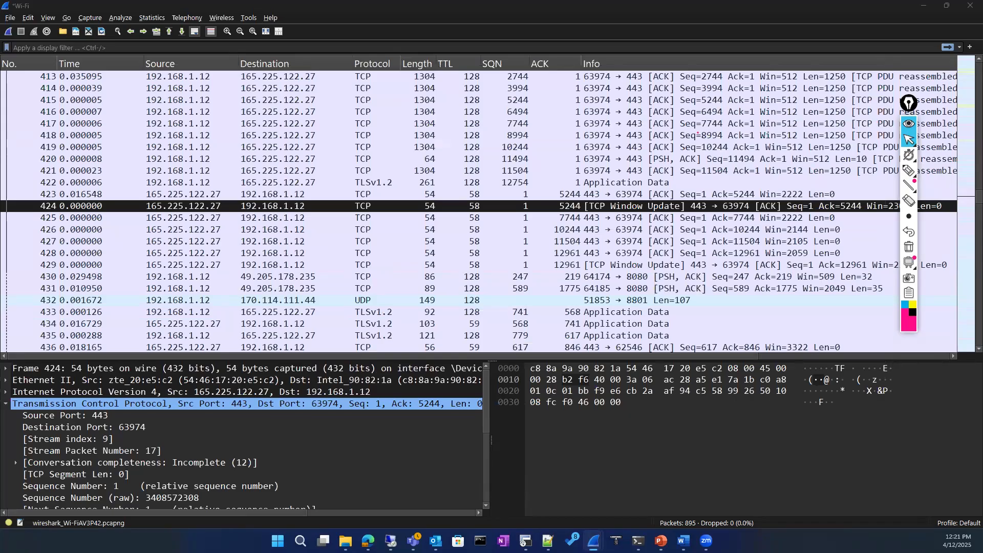
key("alt+Tab")
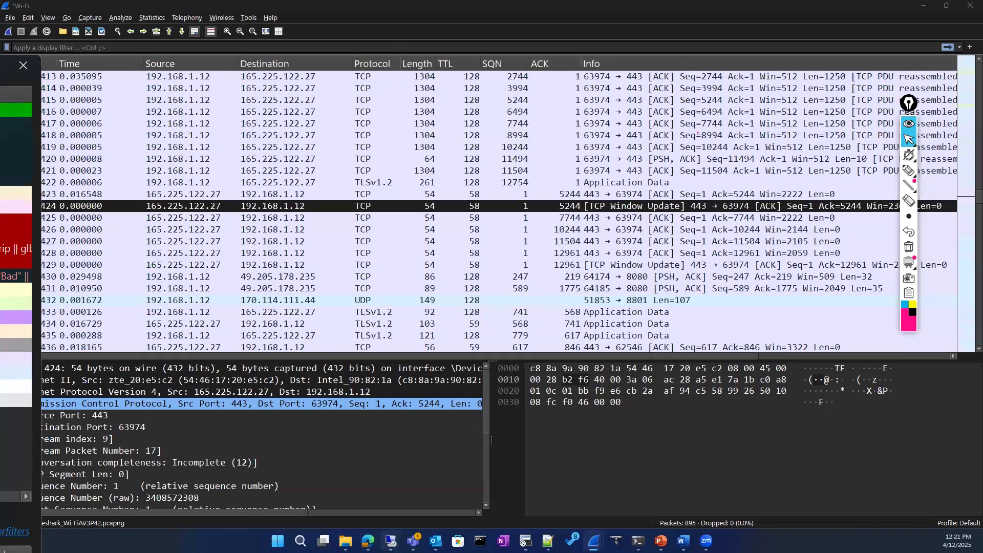
left_click(367, 541)
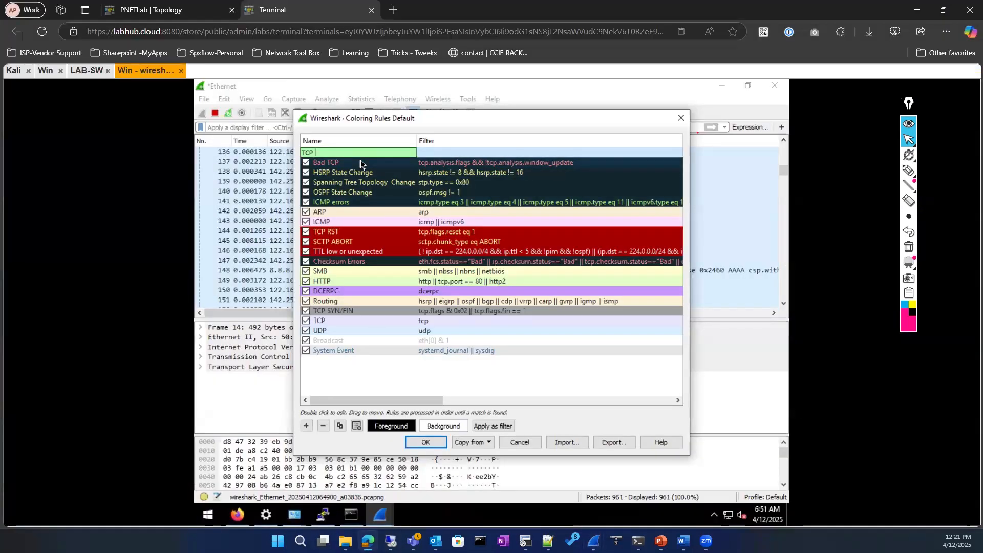
key("Return")
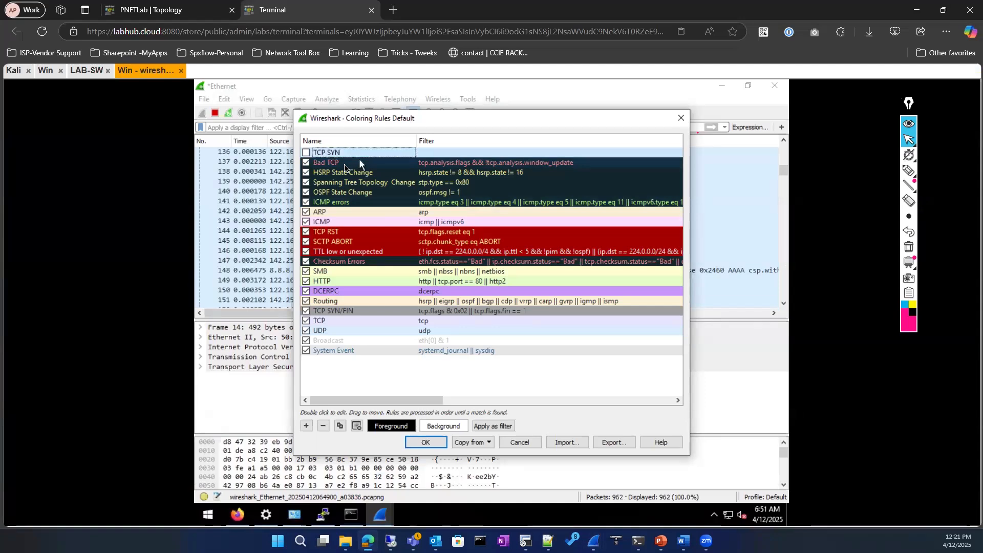
Set the TCP SYN rule's filter to tcp.flags.syn==1
left_click(452, 154)
double_click(453, 153)
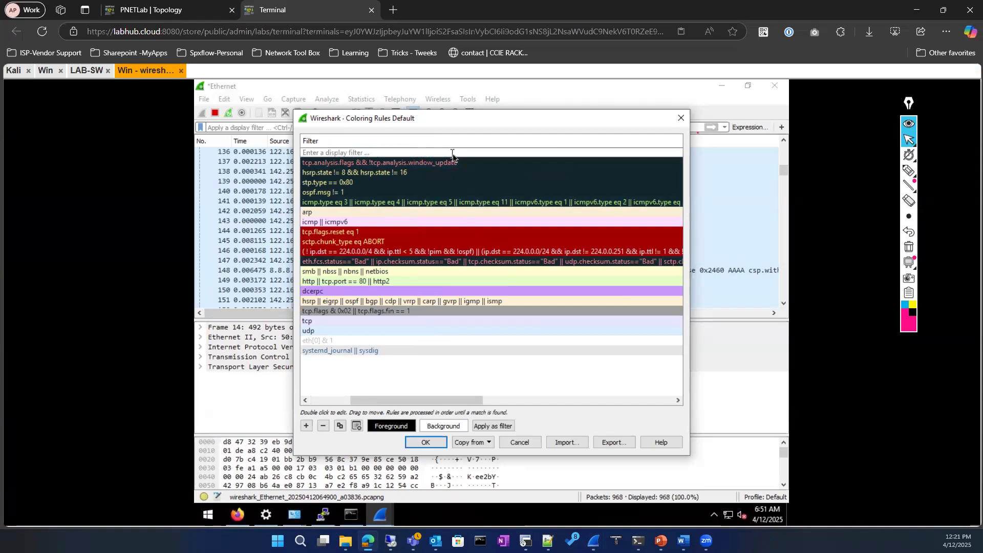
type("tcp")
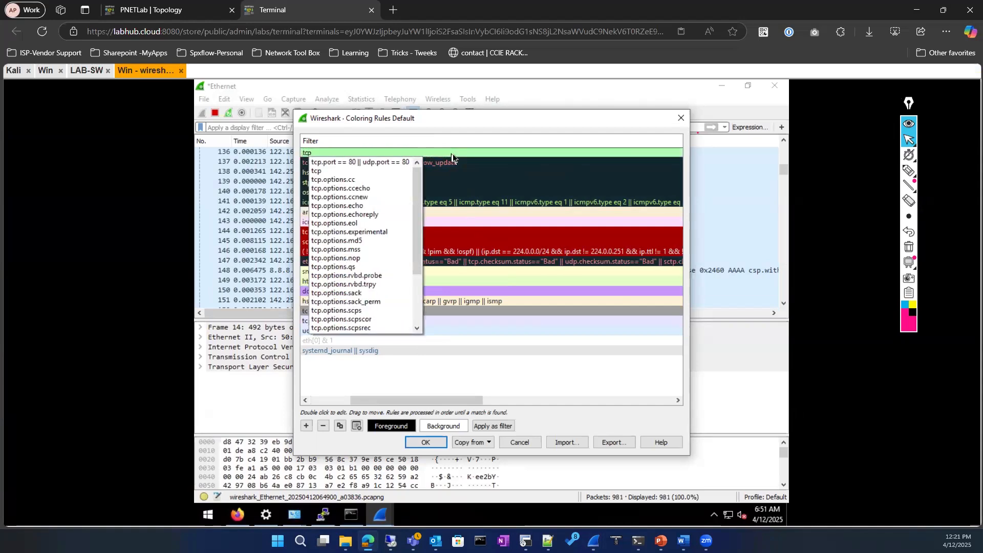
type(".")
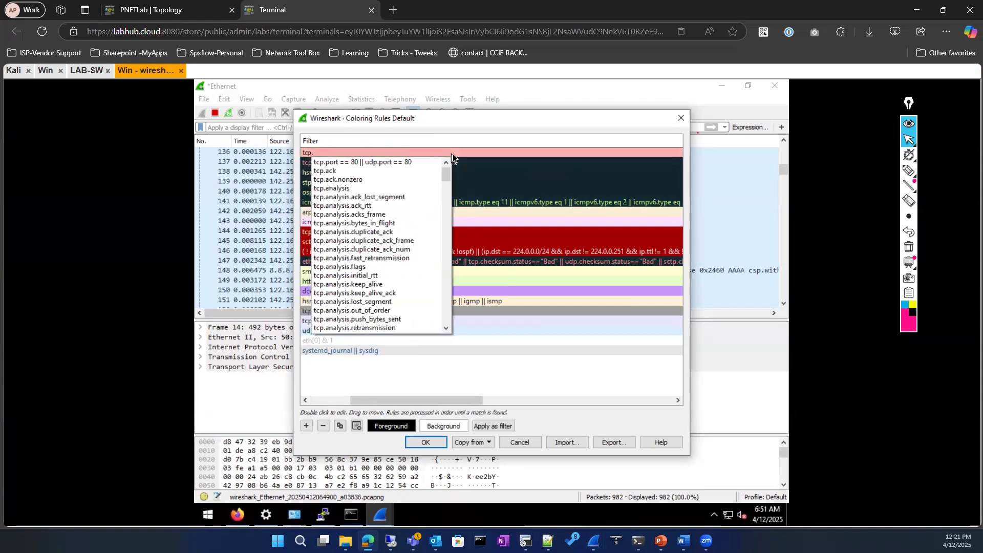
type("flag")
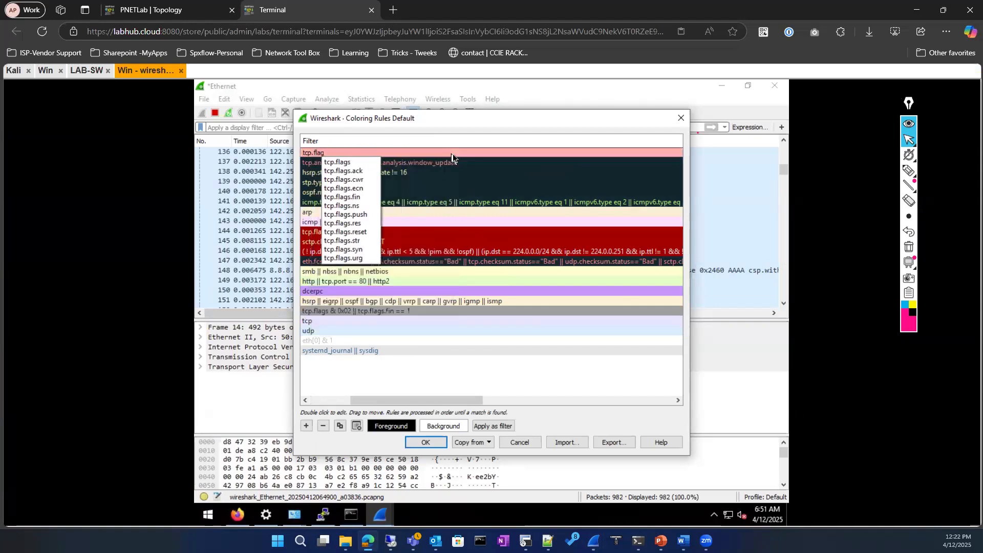
type("s.sy")
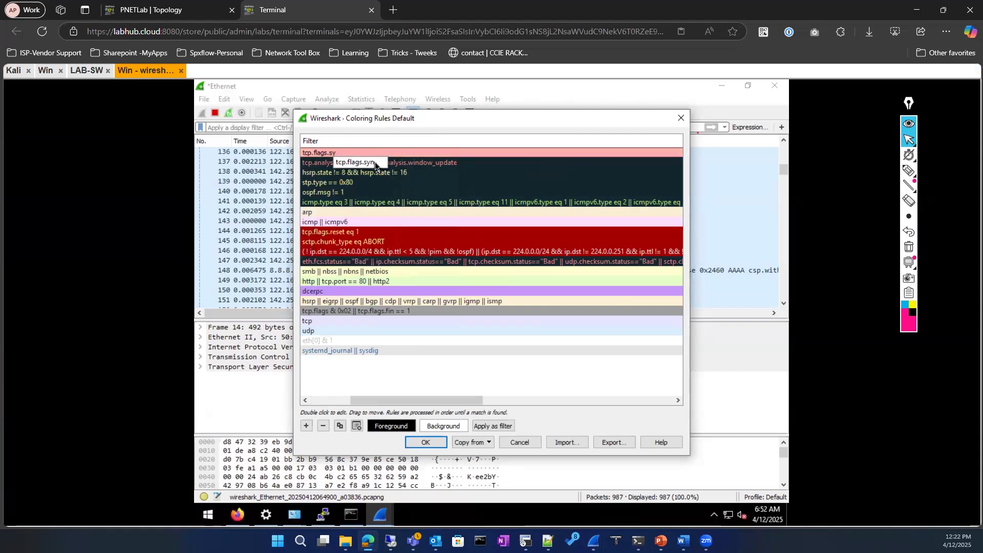
left_click(375, 163)
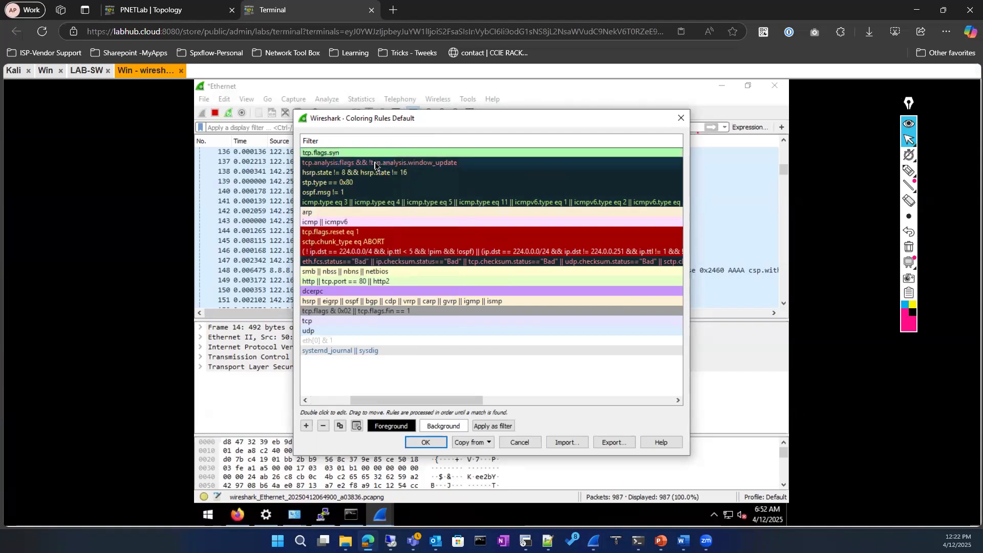
type("==1")
left_click(313, 384)
left_click_drag(397, 404, 344, 406)
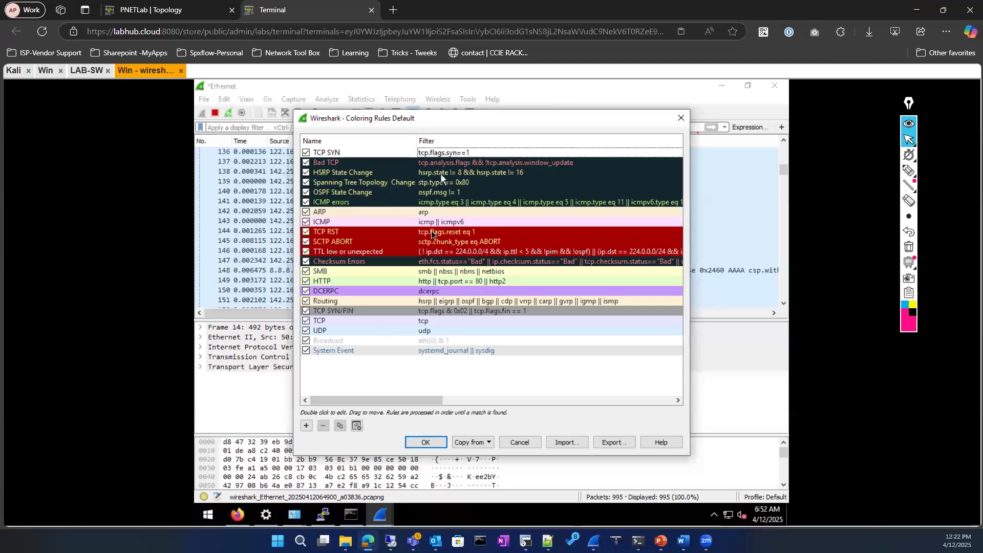
Save the coloring rules and apply the display filter tcp.flags.syn==1
left_click(424, 443)
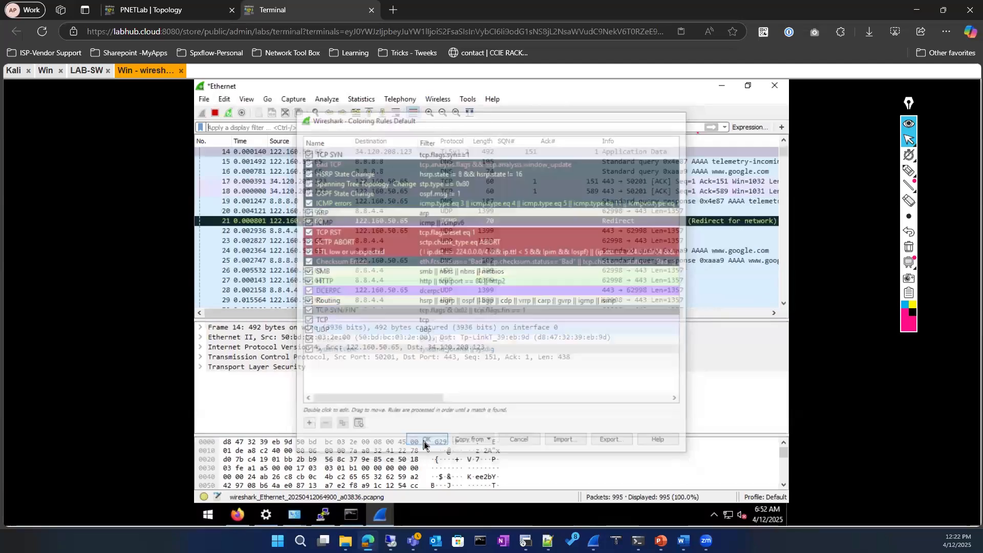
scroll(433, 233, "up", 1)
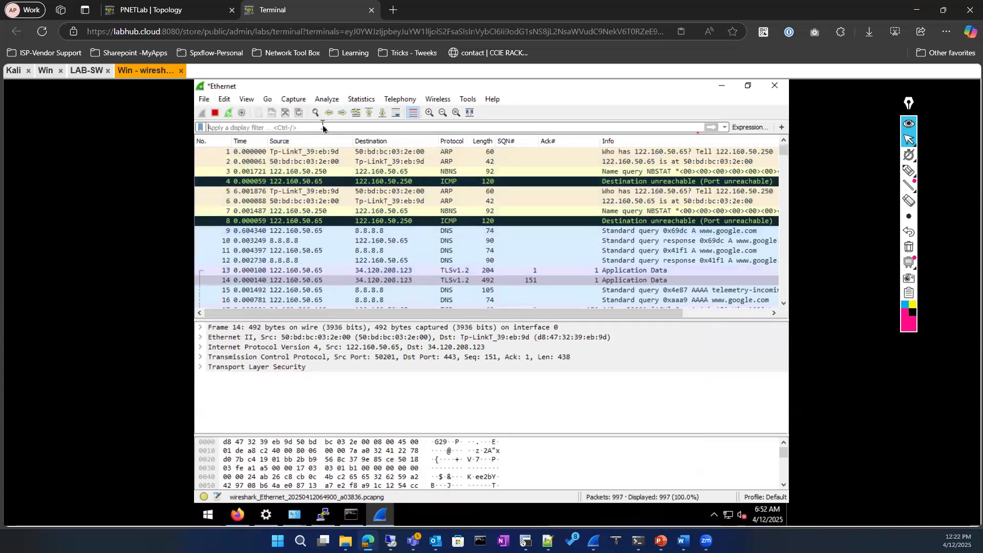
type("tcp")
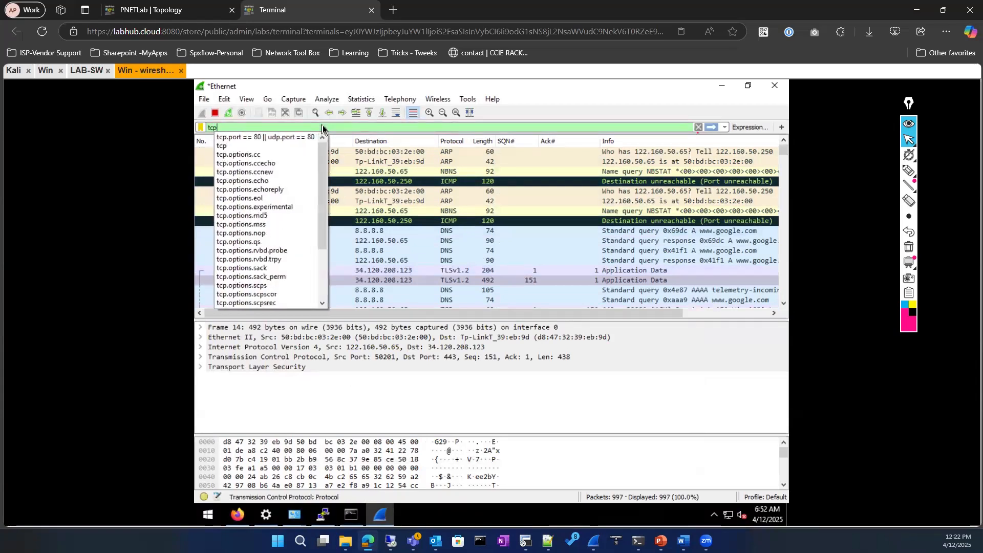
type(".flags")
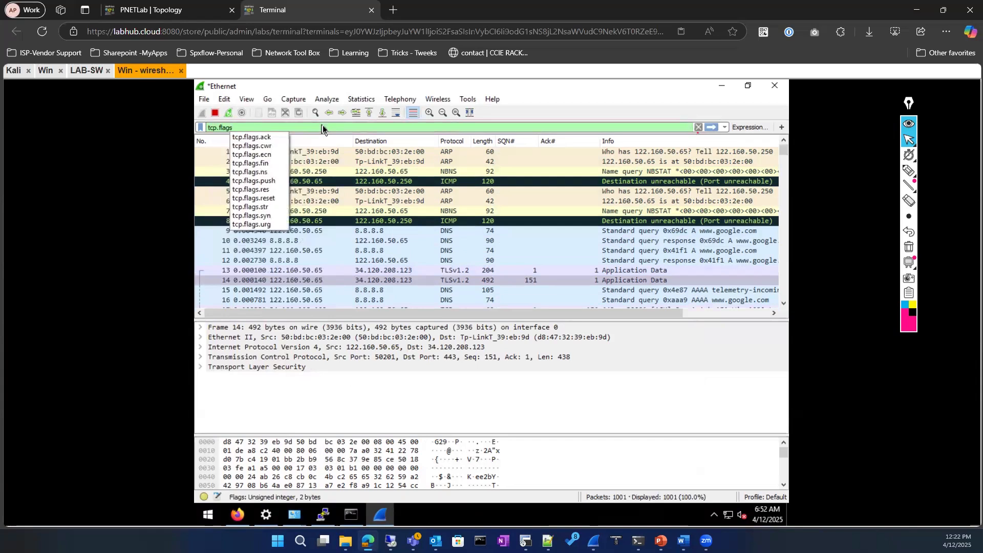
type(".")
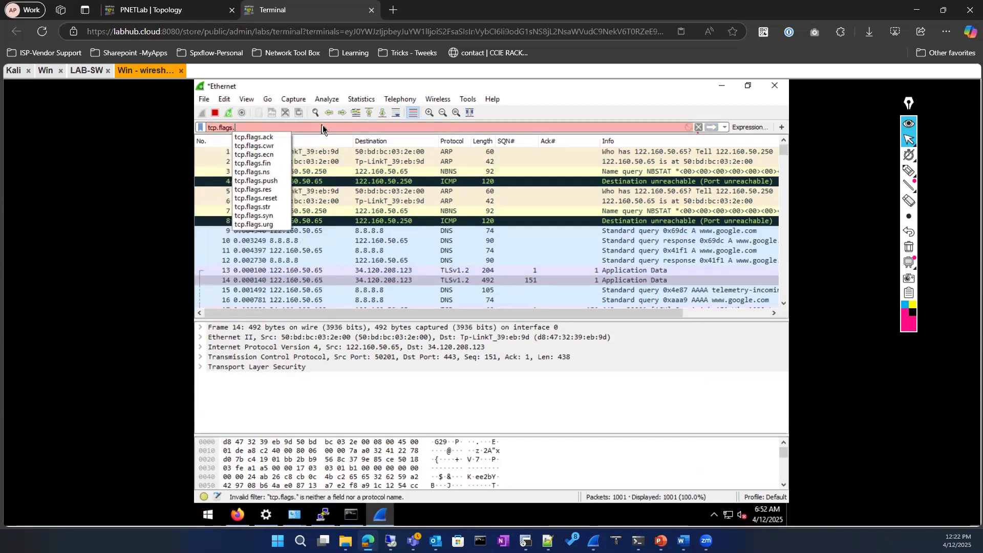
type("syn==1")
key("Return")
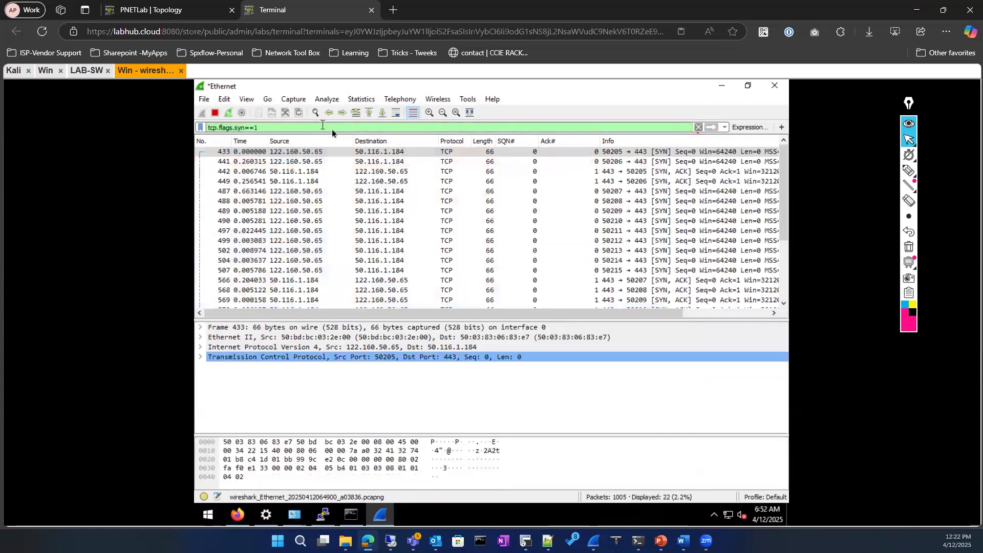
Review the 22 matching SYN and SYN/ACK packets to 50.116.1.184:443
scroll(371, 250, "down", 2)
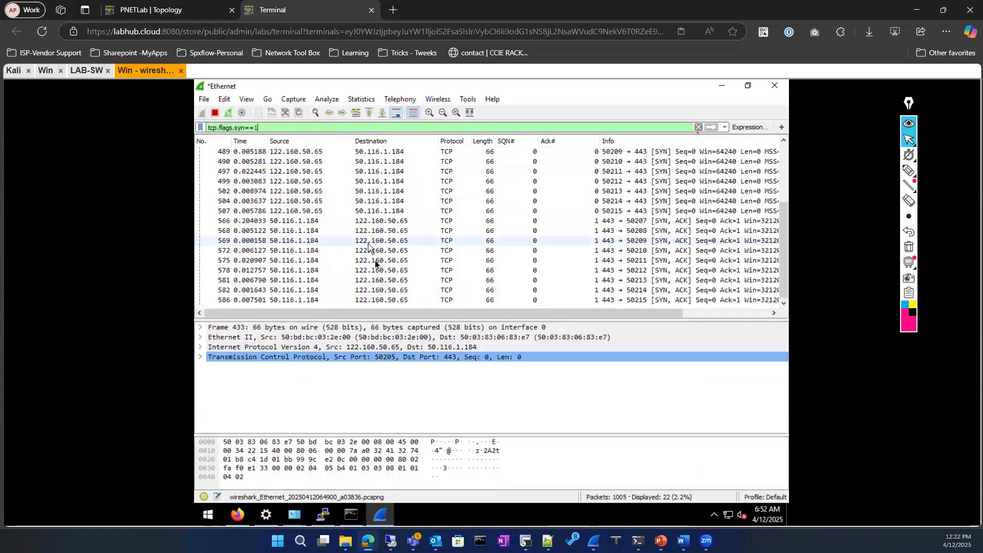
left_click_drag(342, 313, 448, 319)
left_click_drag(540, 314, 238, 283)
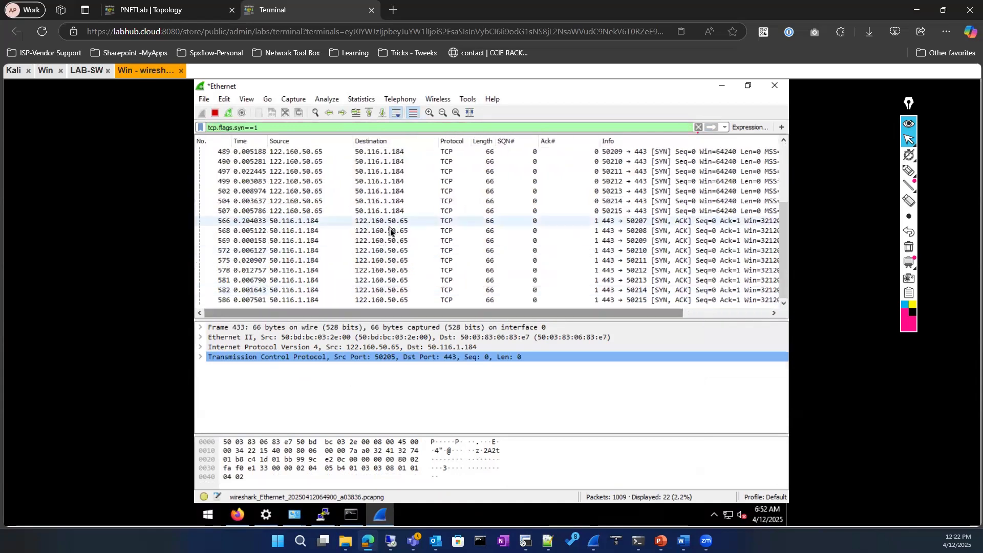
left_click_drag(440, 314, 218, 308)
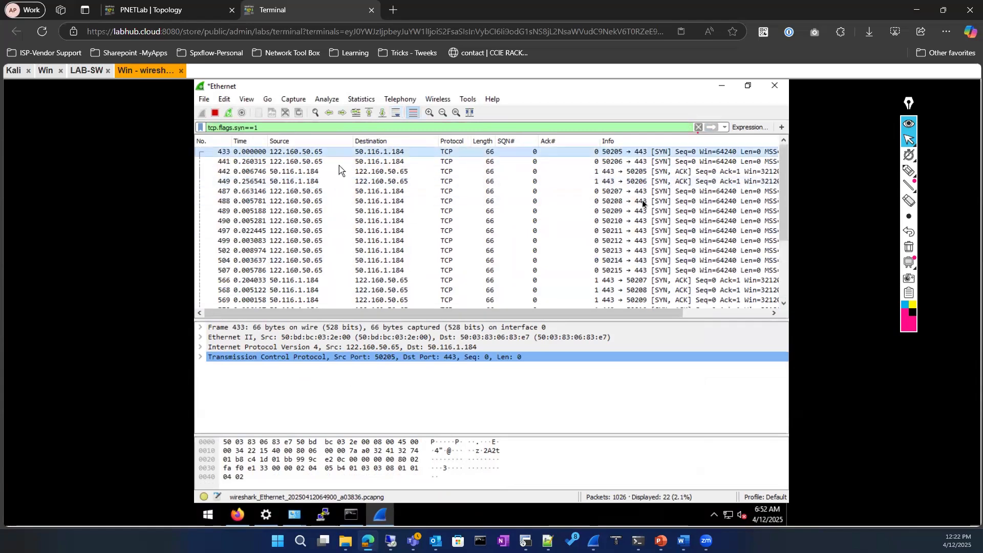
scroll(636, 220, "down", 2)
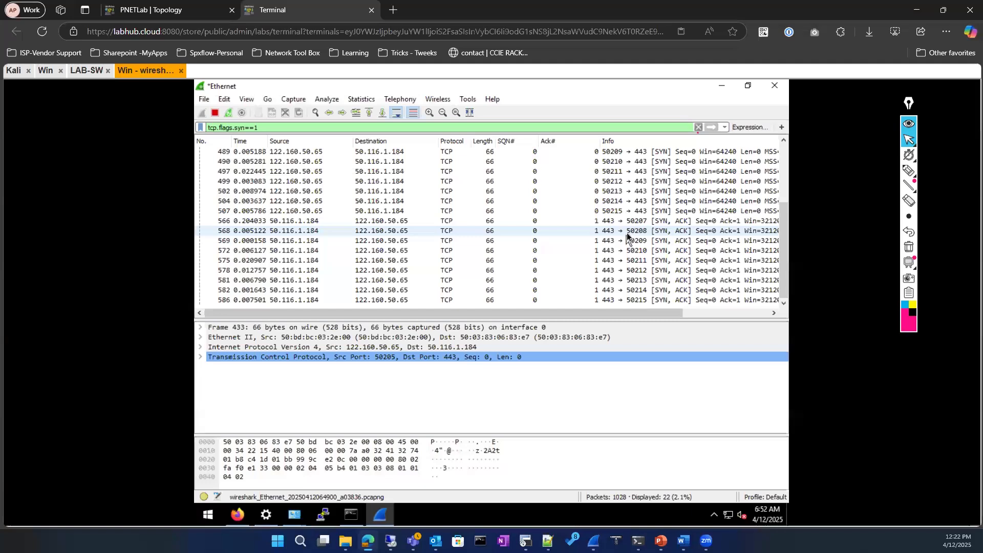
scroll(626, 232, "up", 2)
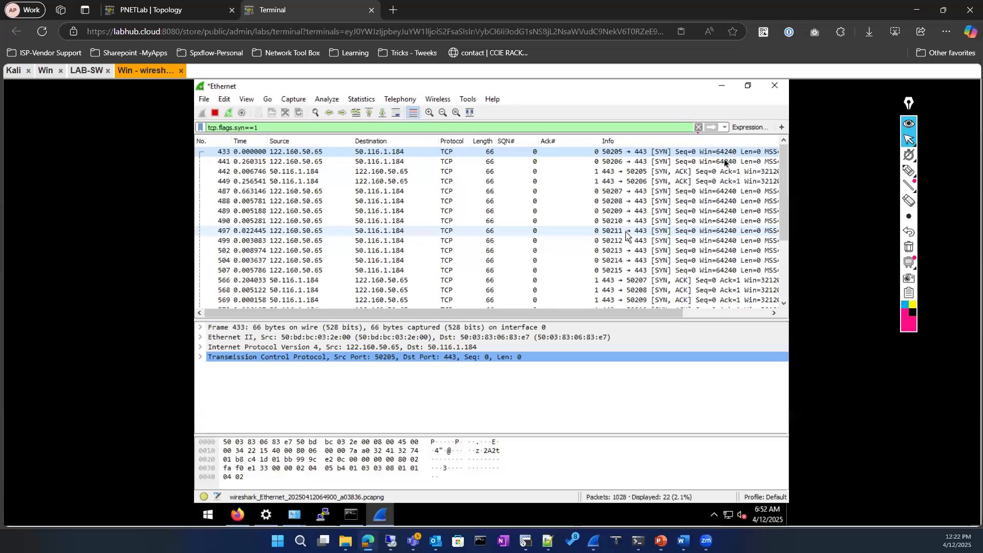
Filter to the TCP conversation 122.160.50.65:50205 ↔ 50.116.1.184:443 and select frame 443
right_click(376, 156)
mouse_move(416, 277)
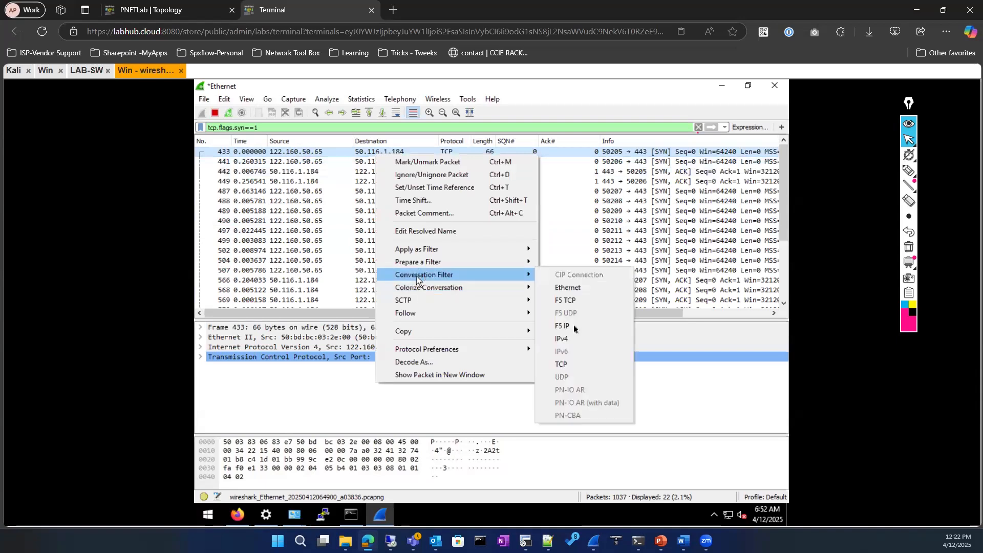
left_click(561, 366)
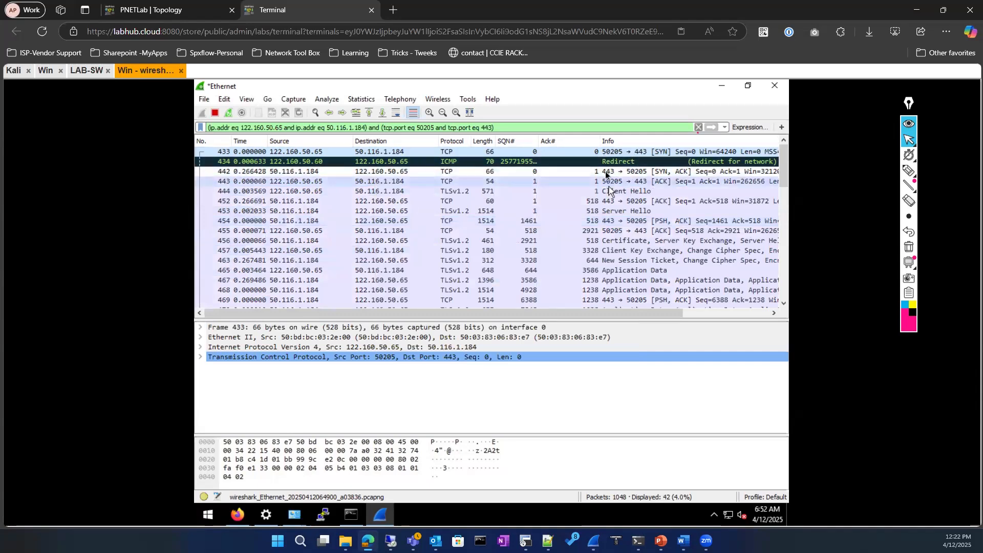
left_click(577, 183)
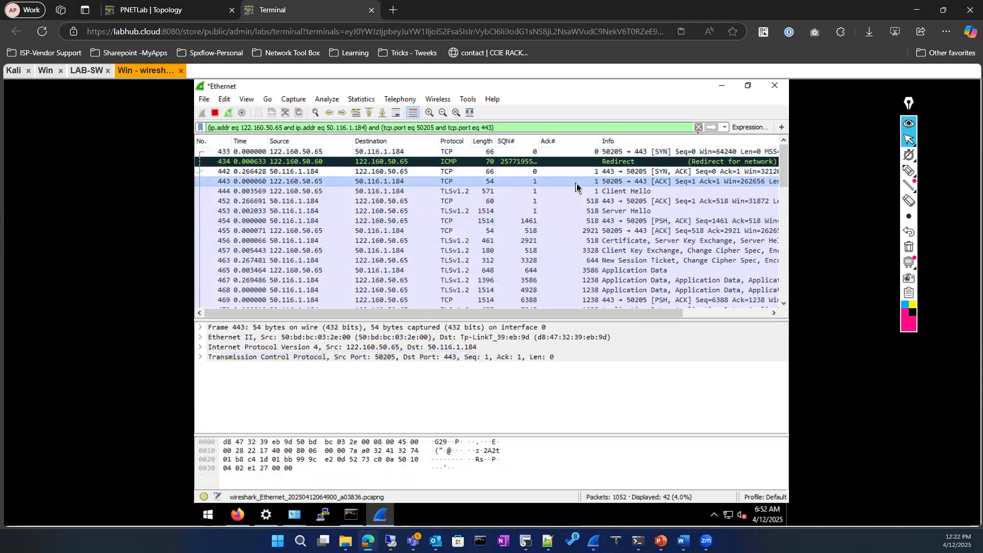
left_click(229, 99)
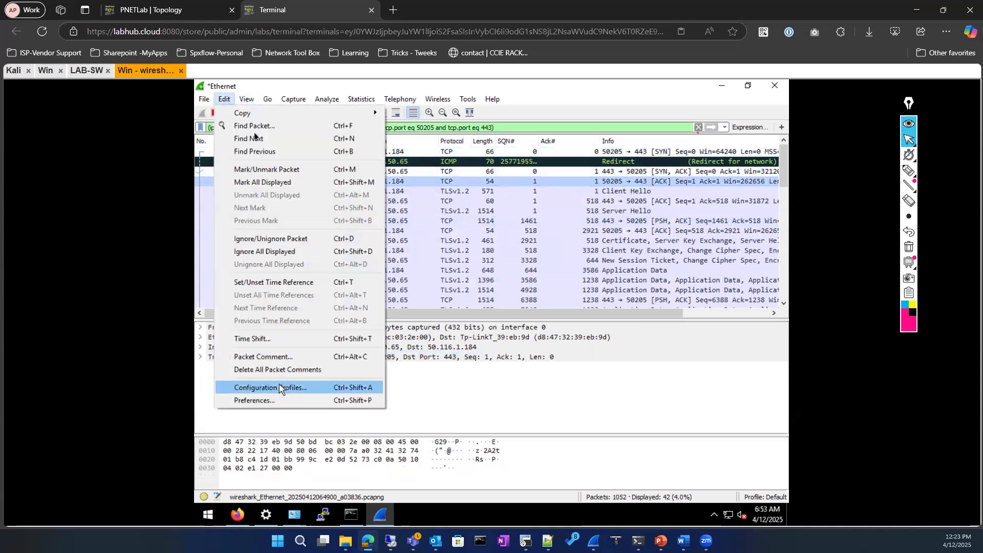
Open the TCP SYN coloring rule for editing, leaving its text colour unchanged
mouse_move(247, 101)
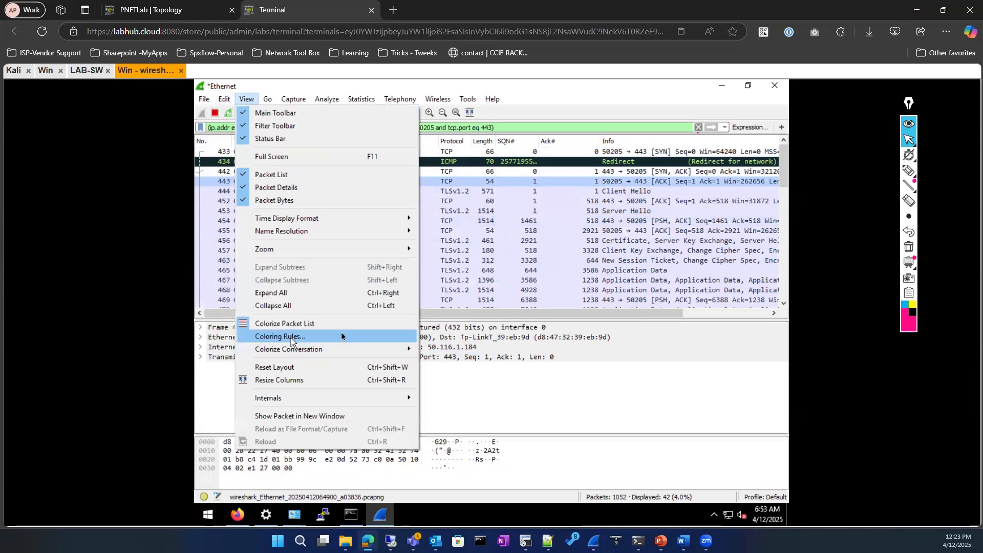
left_click(291, 337)
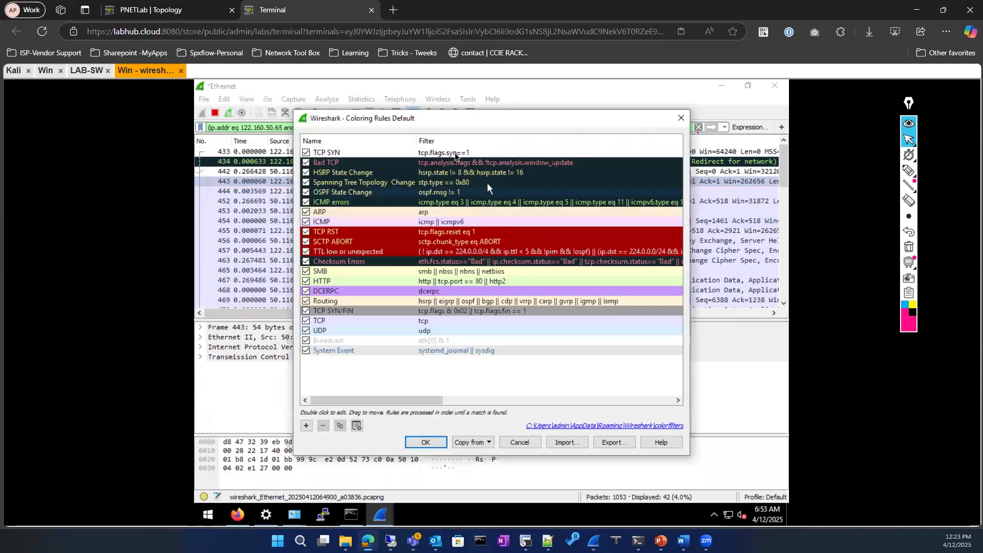
double_click(454, 152)
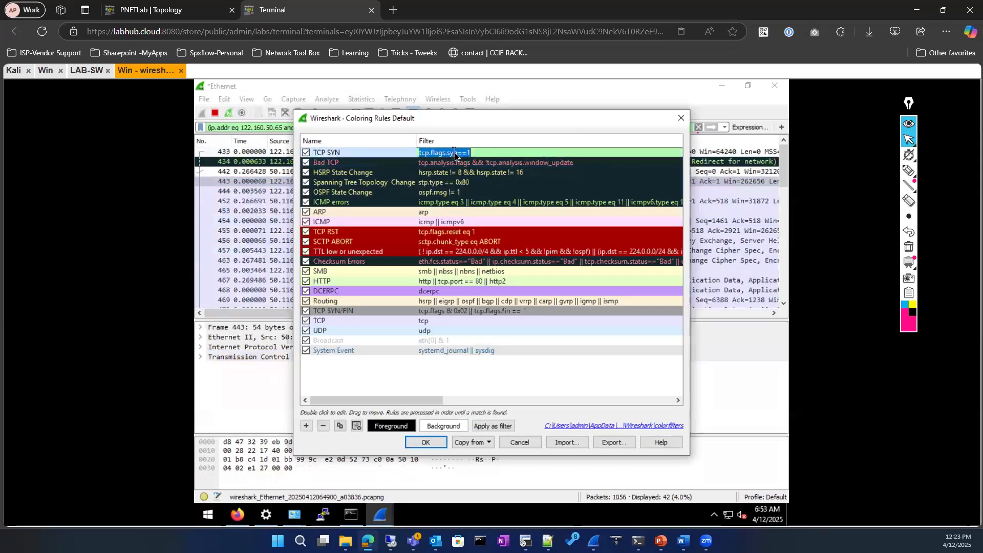
left_click(401, 429)
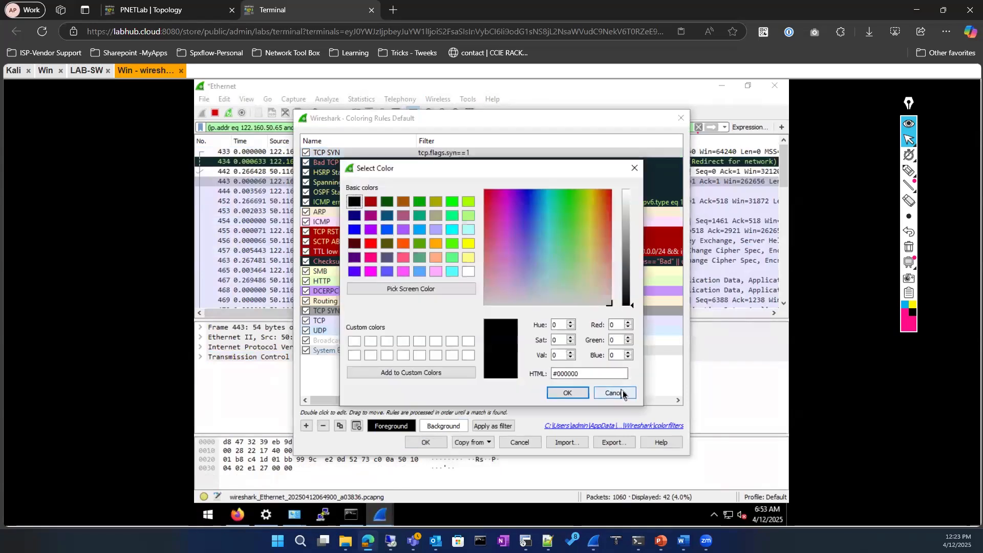
left_click(623, 395)
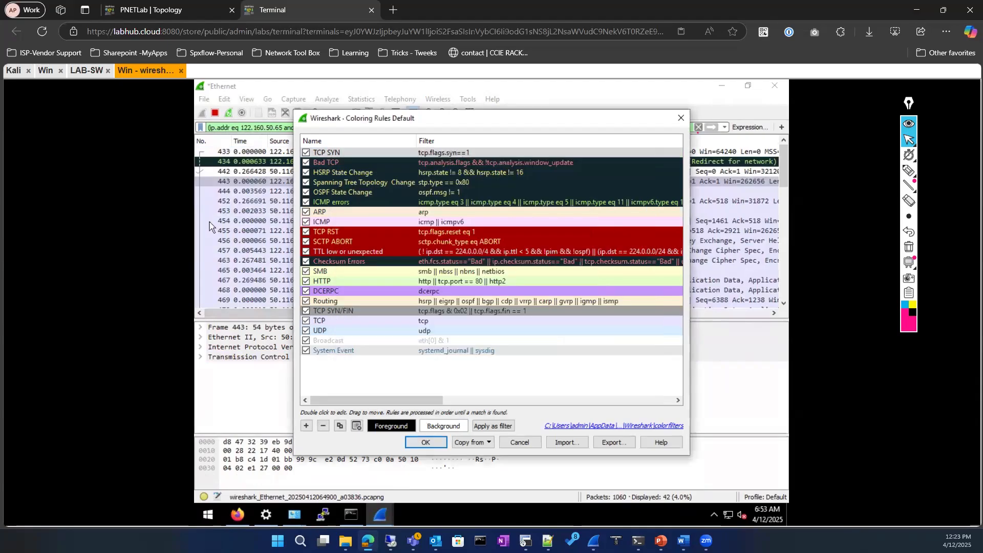
key("alt+Tab")
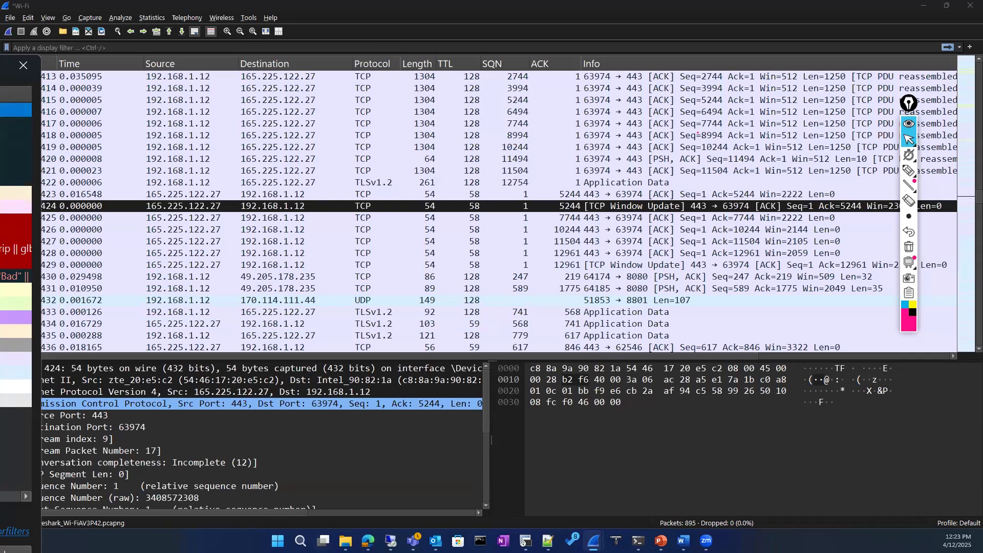
mouse_move(368, 541)
left_click(367, 489)
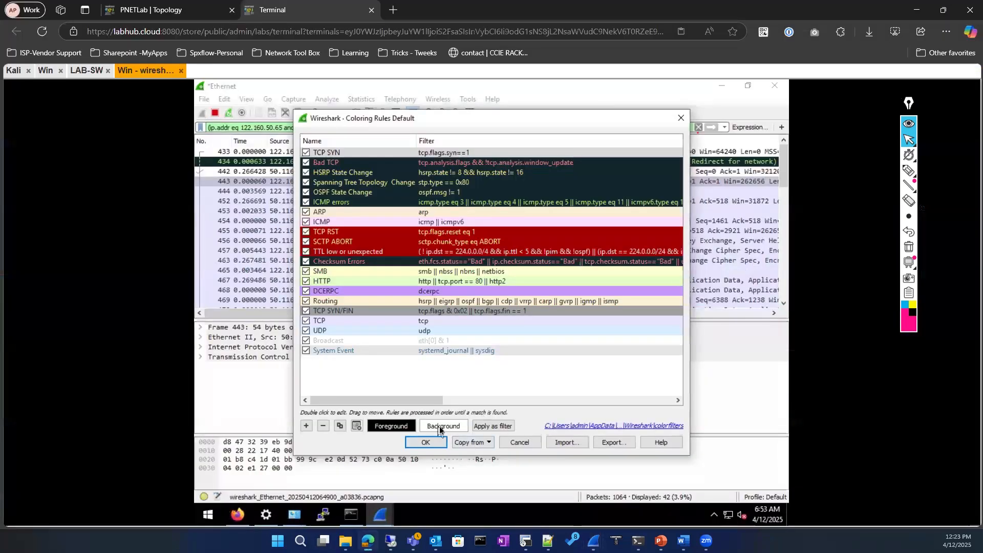
Give the TCP SYN rule a green #00aa00 background and save the rules
left_click(439, 427)
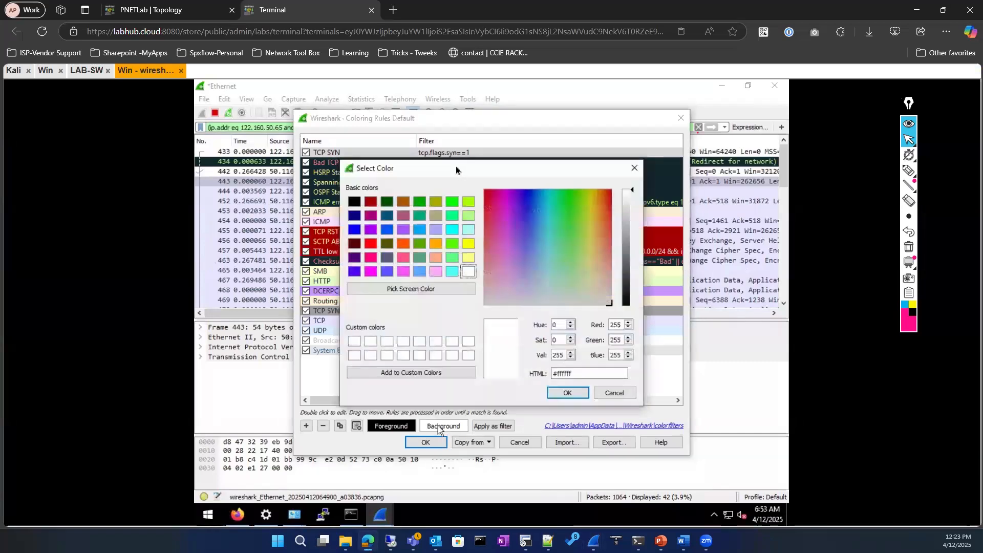
left_click(419, 201)
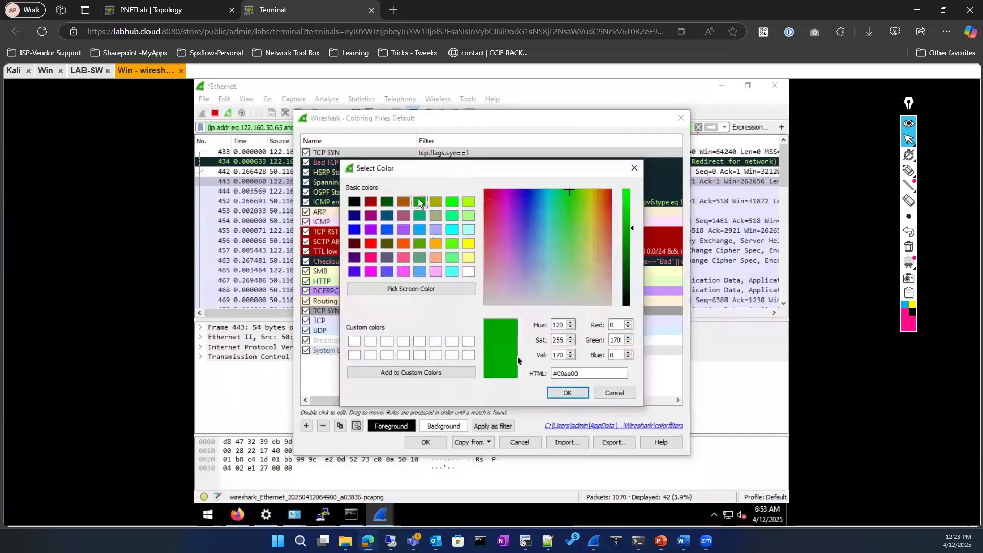
left_click(569, 390)
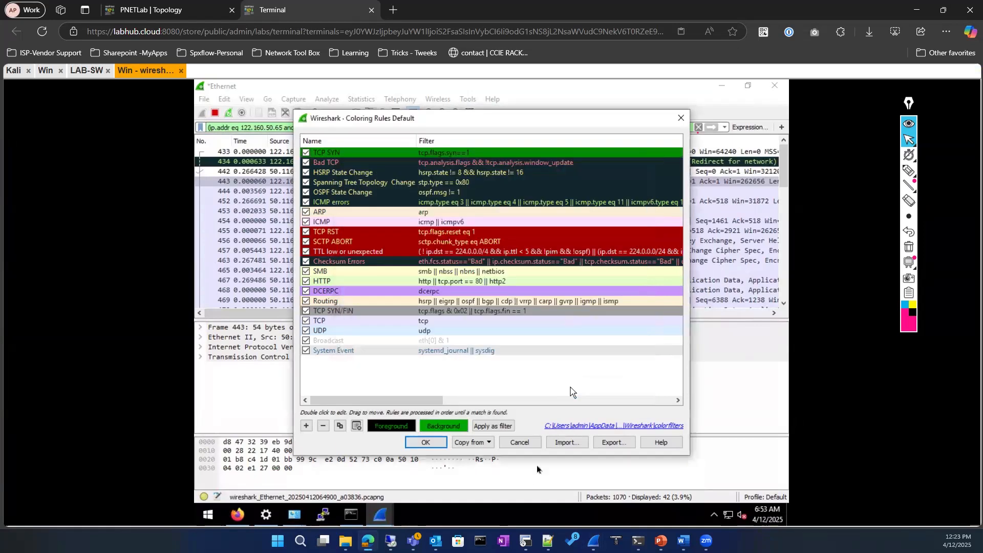
left_click(430, 443)
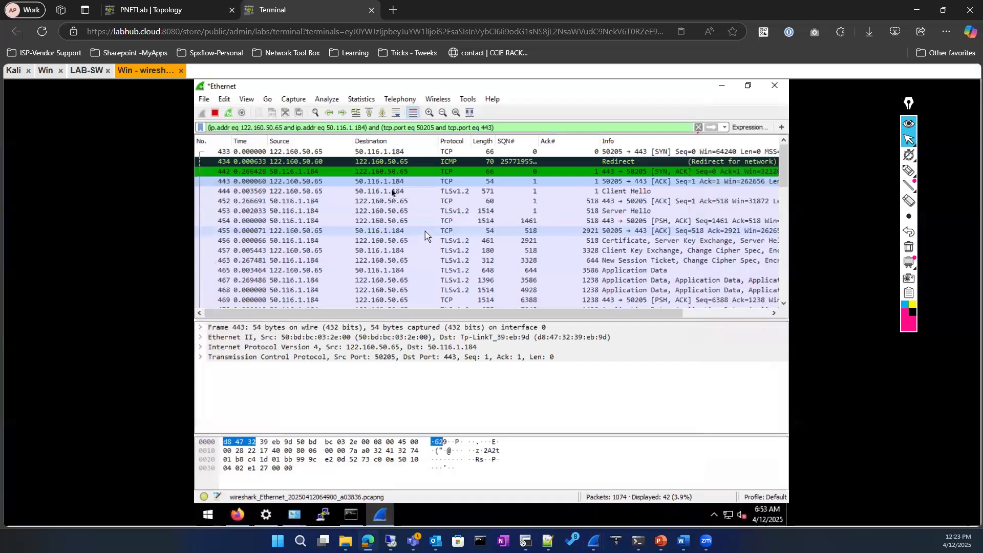
Reopen Coloring Rules and confirm so SYN frames 433 and 442 show green
left_click(224, 101)
mouse_move(247, 100)
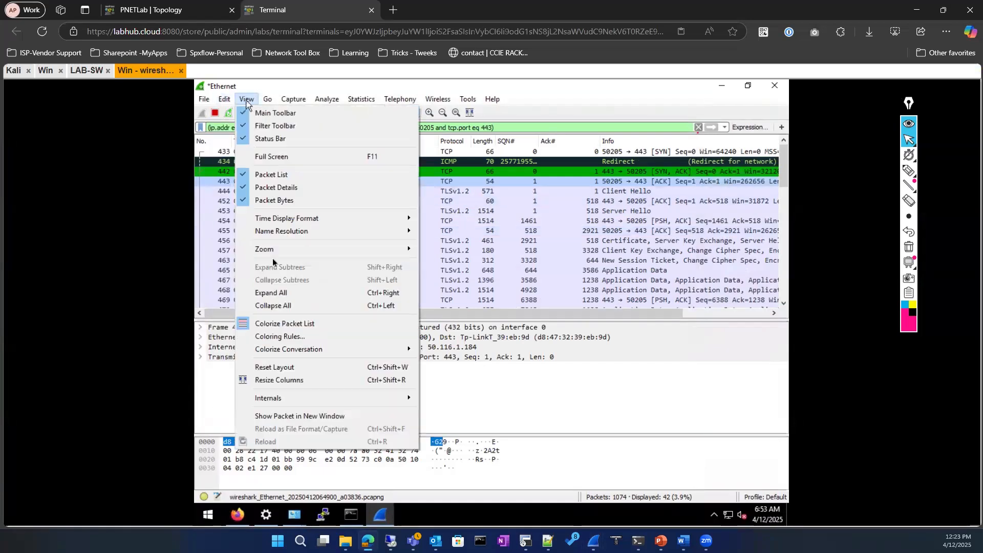
left_click(291, 337)
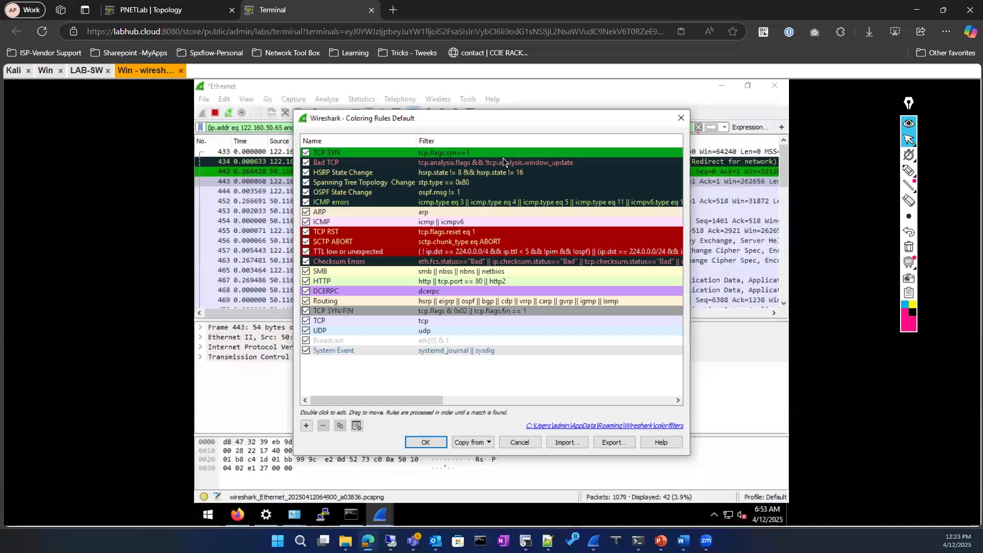
left_click(427, 442)
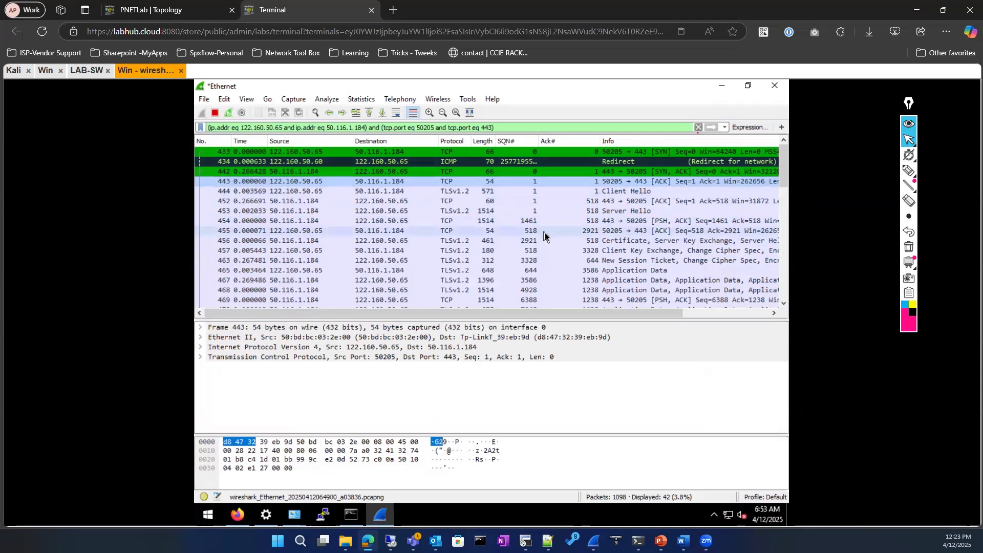
Review handshake packets 454, the Certificate/Server Key Exchange packet, 452, 455 and 456 in the port 443 conversation
scroll(545, 232, "down", 9)
scroll(543, 227, "up", 9)
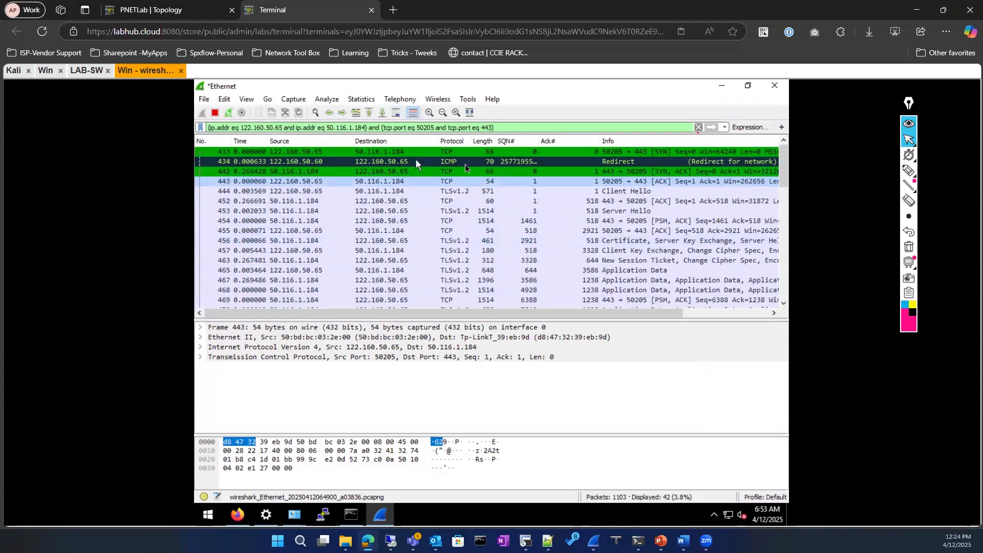
scroll(589, 174, "down", 1)
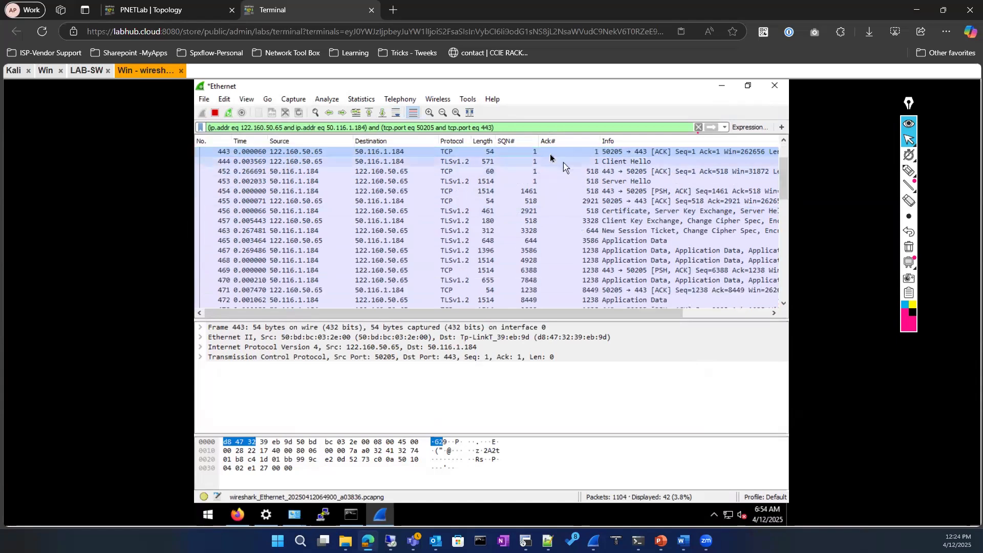
left_click(523, 194)
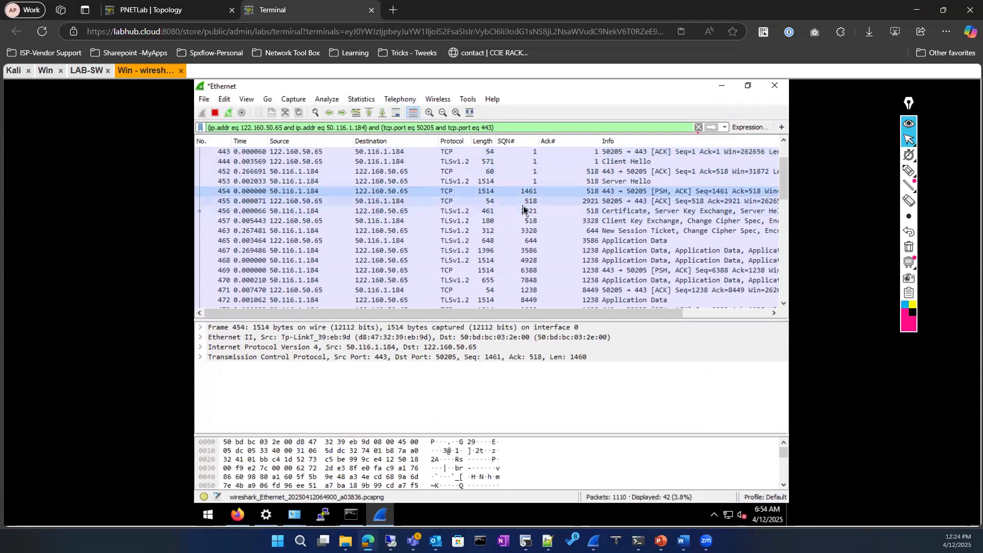
left_click(524, 208)
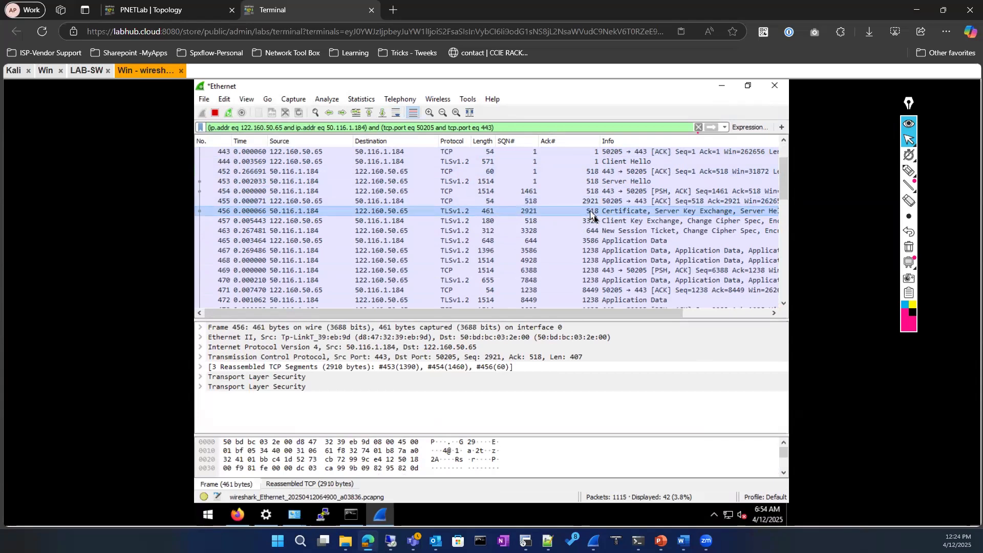
scroll(591, 212, "up", 1)
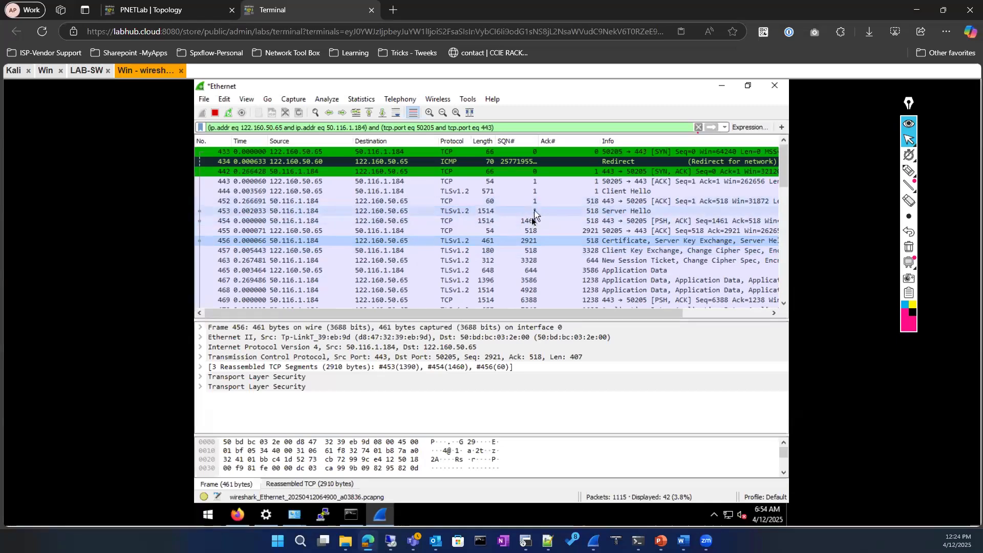
left_click(592, 204)
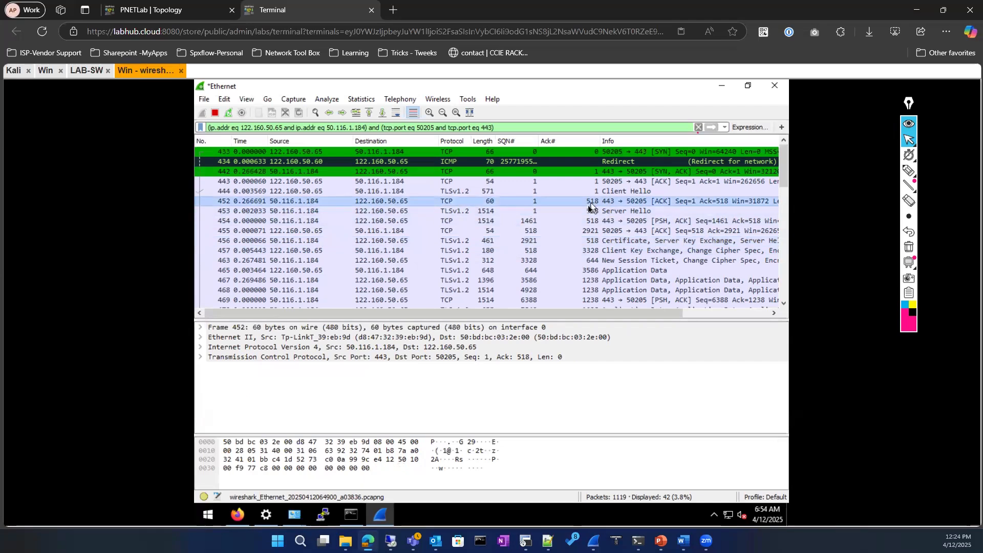
left_click(530, 233)
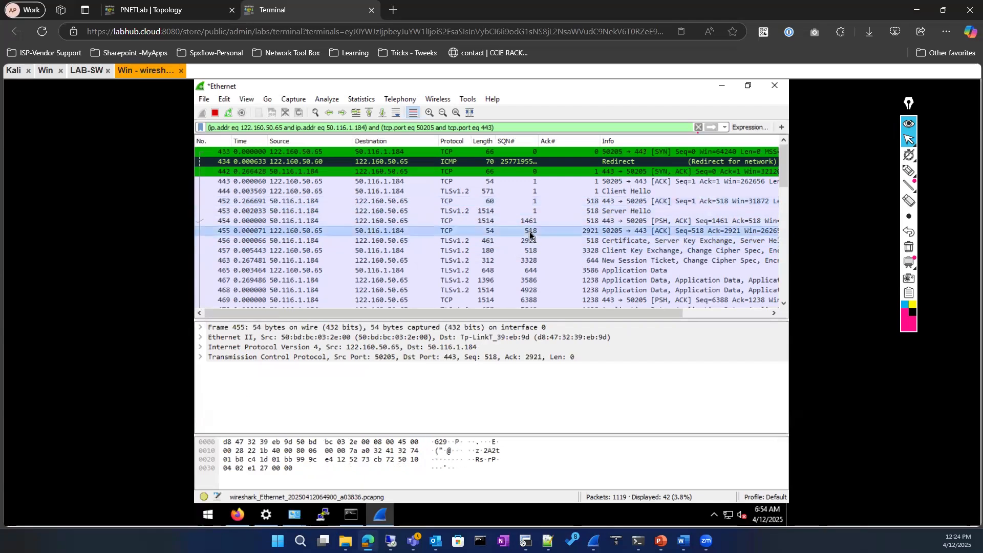
left_click(594, 243)
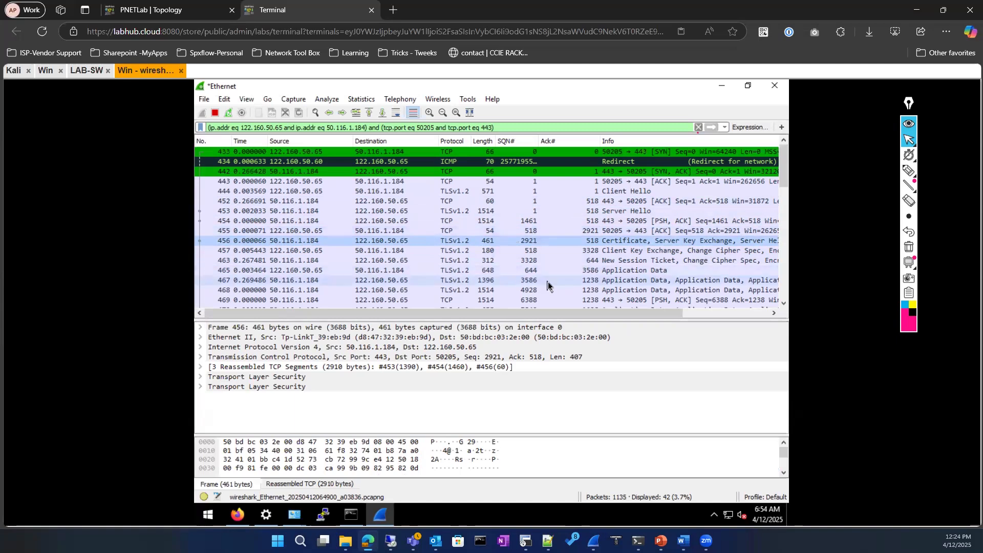
Review the New Session Ticket packet 463 and Application Data packets 465 and 530
left_click(595, 262)
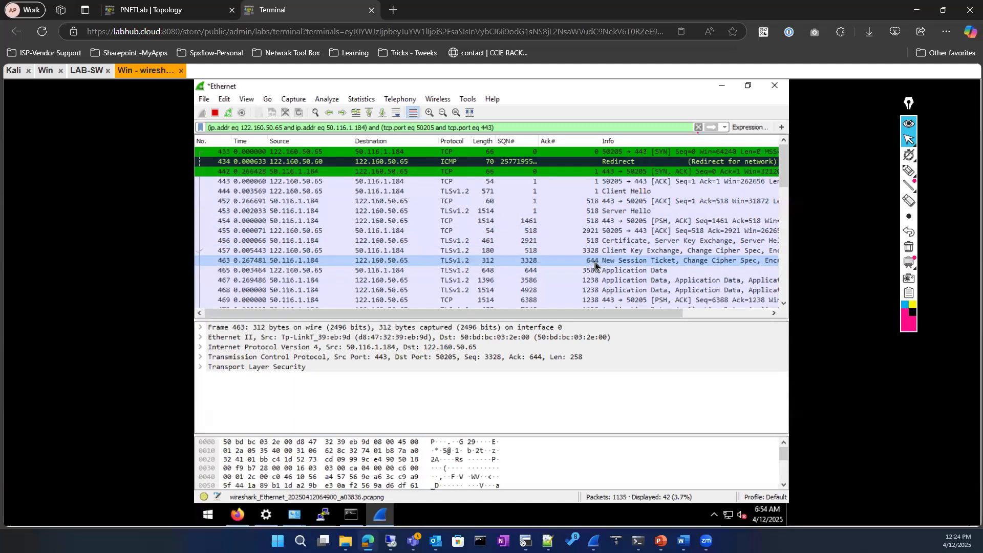
left_click(531, 273)
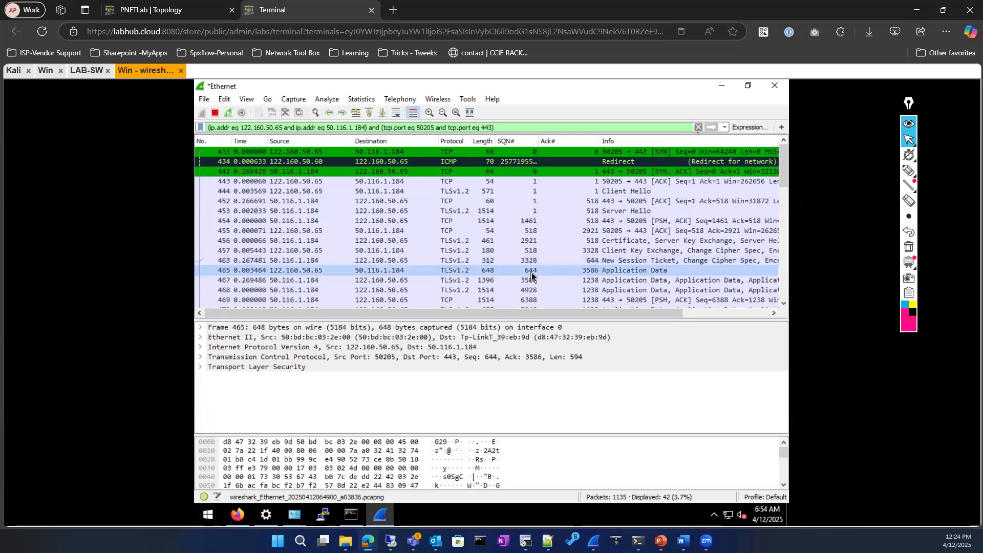
scroll(531, 273, "down", 1)
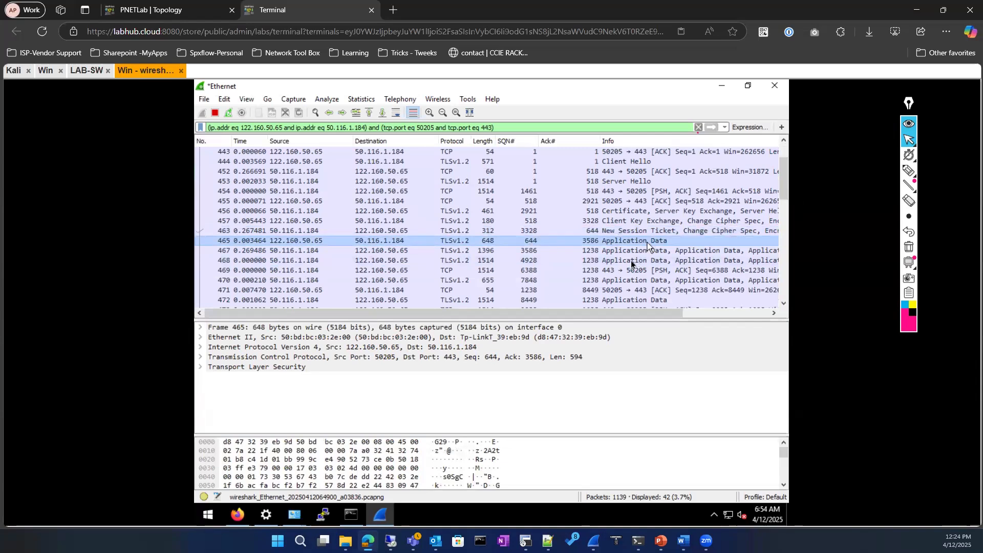
scroll(630, 263, "down", 2)
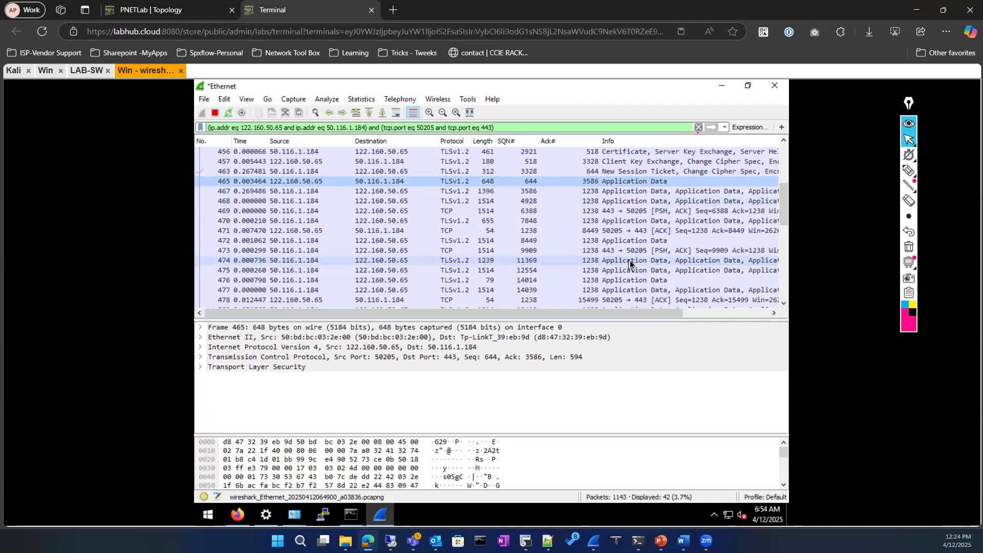
scroll(630, 263, "down", 2)
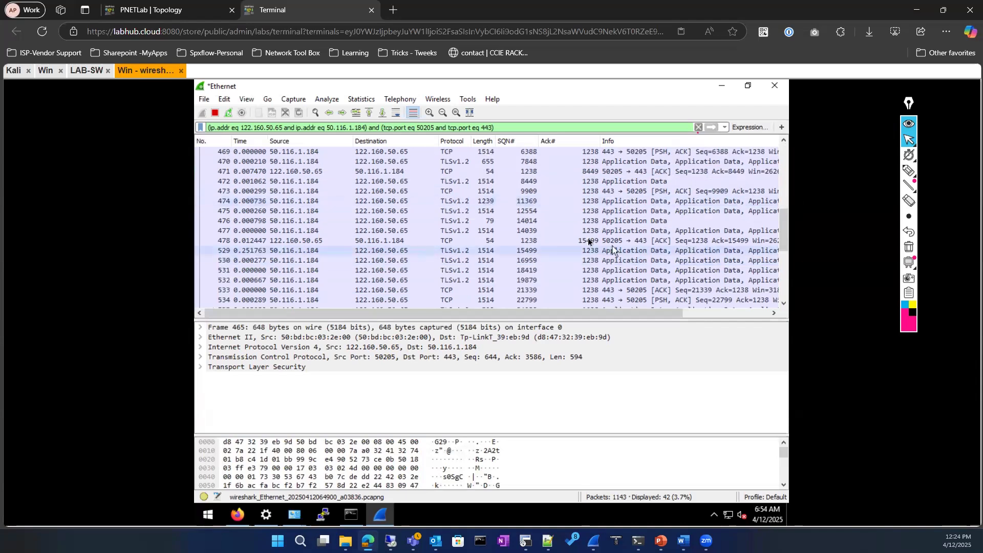
left_click(590, 261)
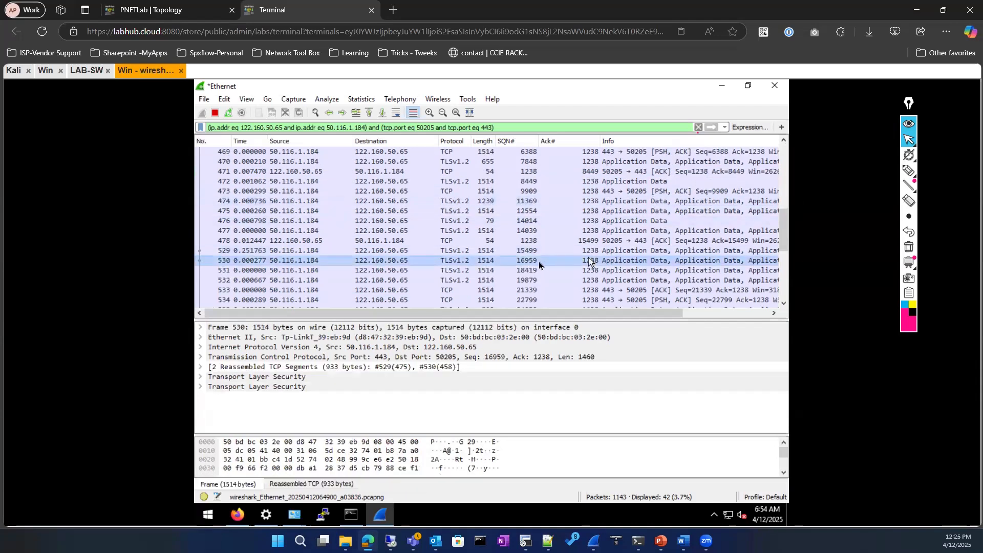
scroll(538, 262, "down", 3)
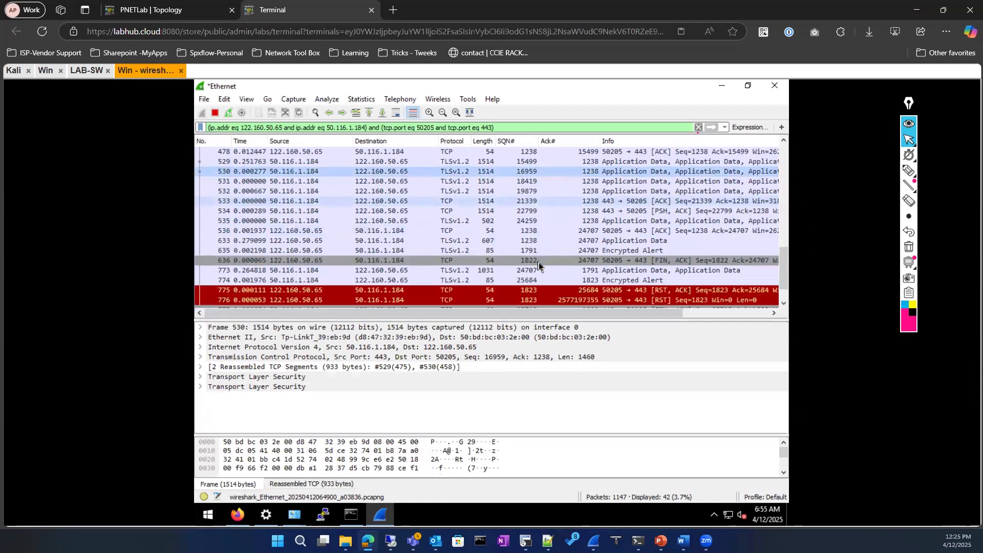
Inspect RST, ACK packet 775 and FIN, ACK packet 777, then switch to the local Wi-Fi capture
scroll(539, 262, "down", 1)
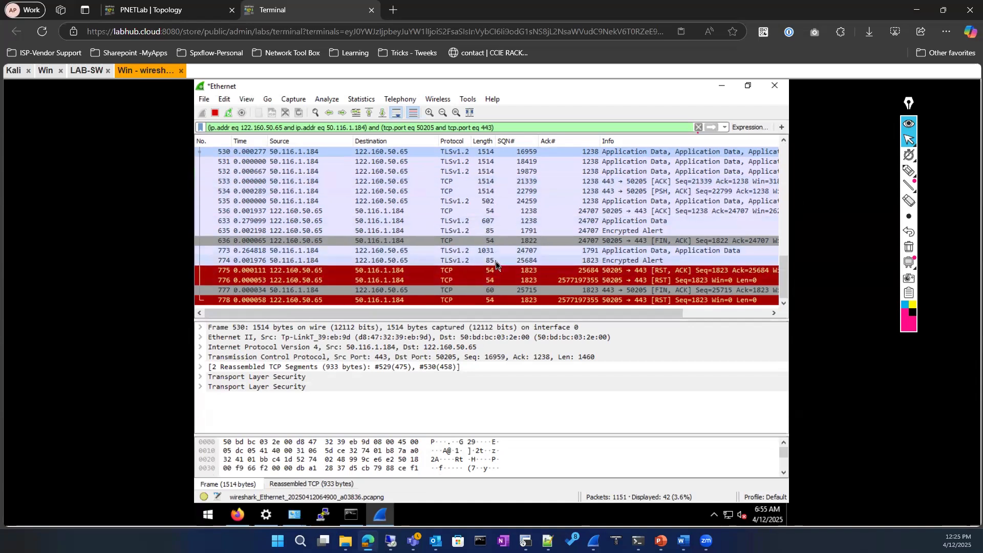
left_click(406, 272)
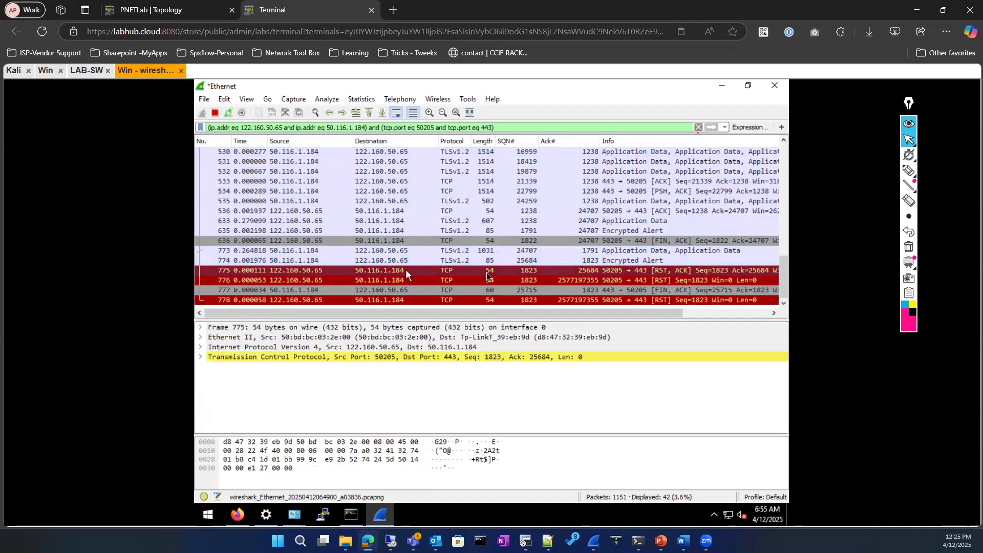
left_click(667, 291)
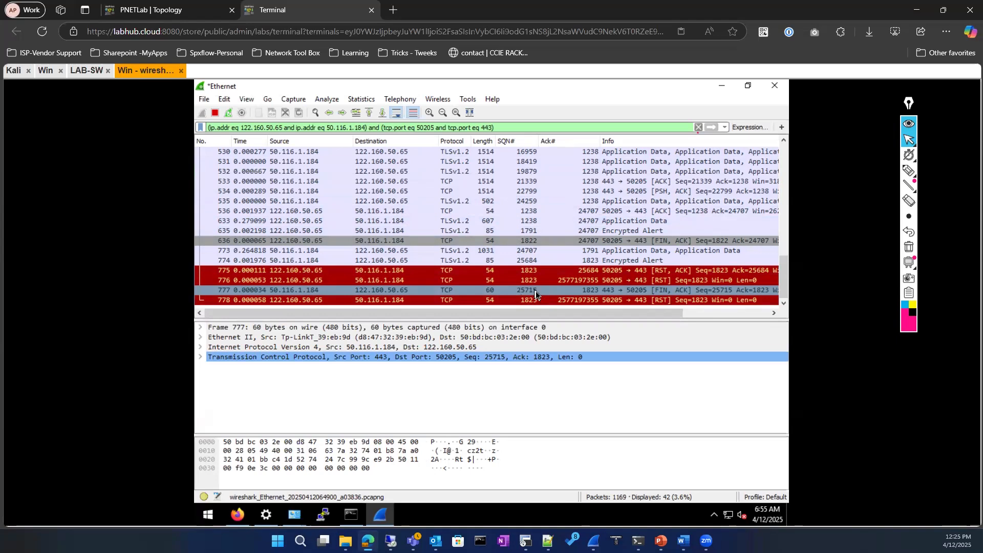
scroll(442, 270, "up", 9)
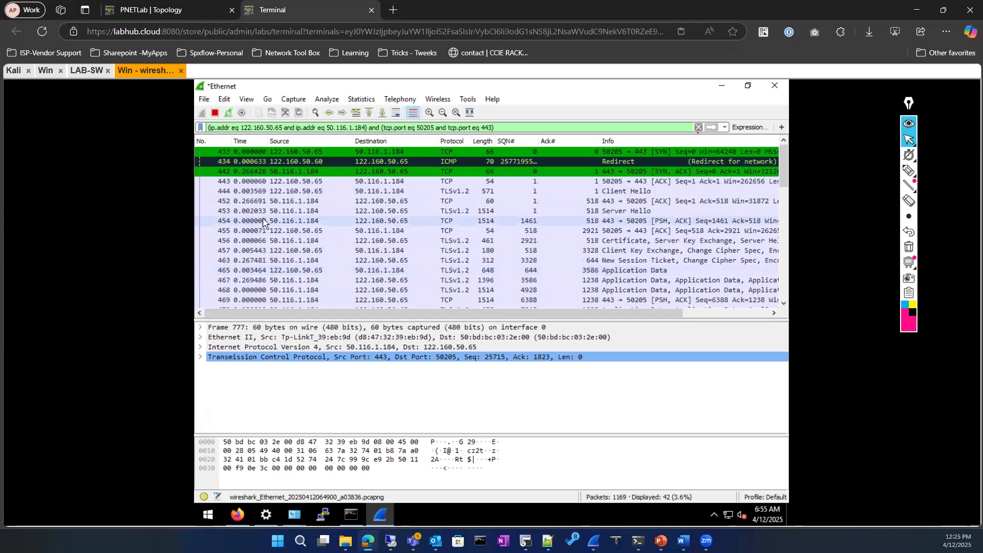
key("alt+Tab")
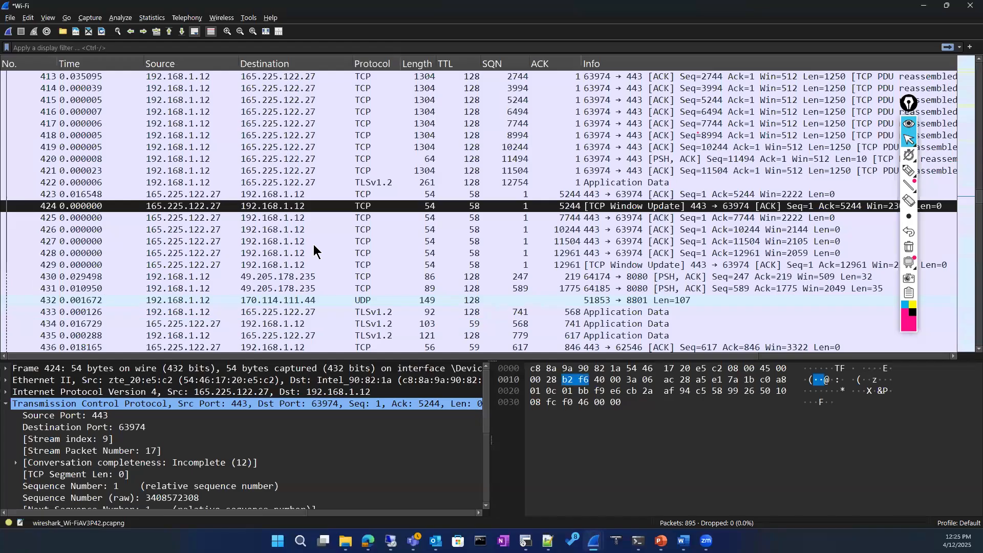
Scroll the Wi-Fi capture back to its first packets and inspect packet 12, a UDP packet from port 443
scroll(351, 219, "up", 20)
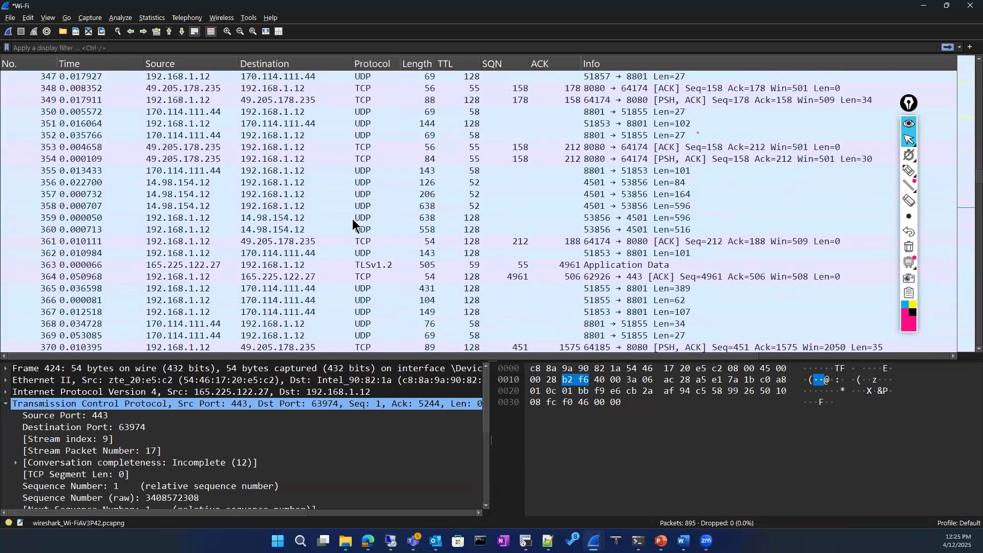
scroll(355, 219, "up", 20)
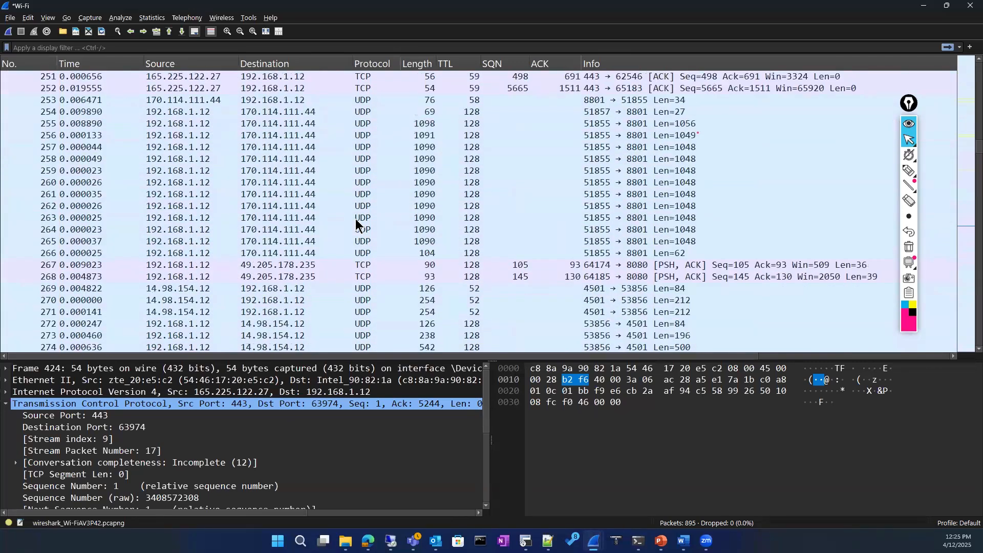
scroll(355, 220, "up", 20)
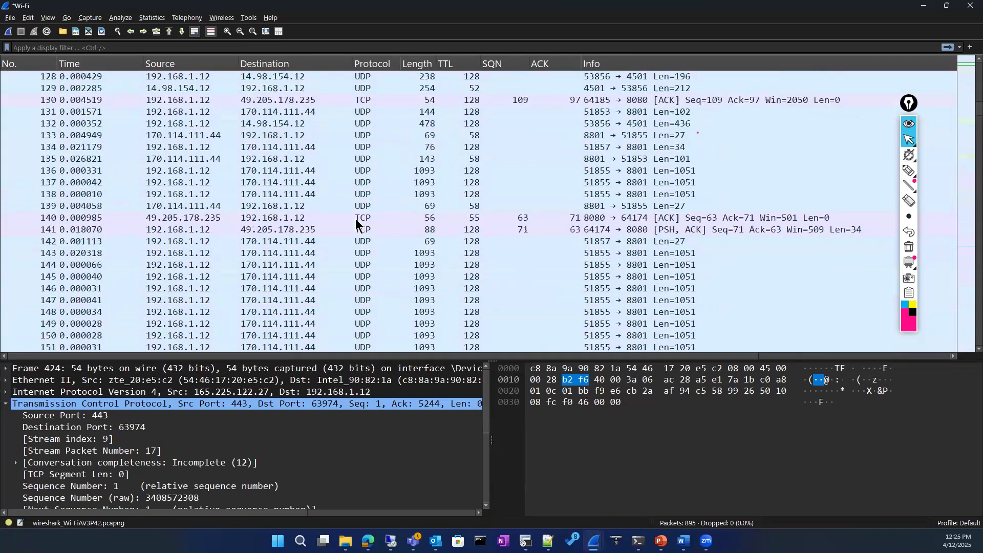
scroll(355, 219, "up", 14)
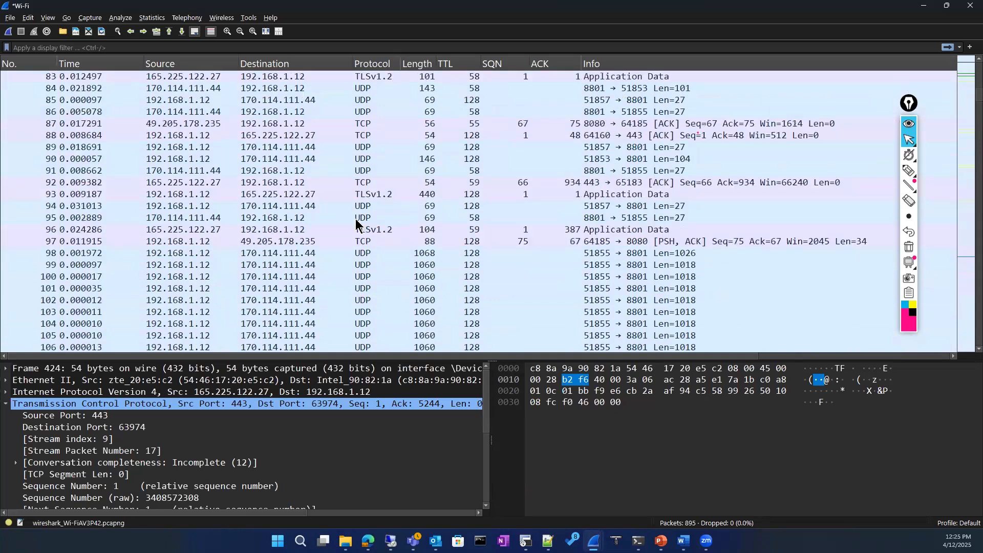
left_click(906, 250)
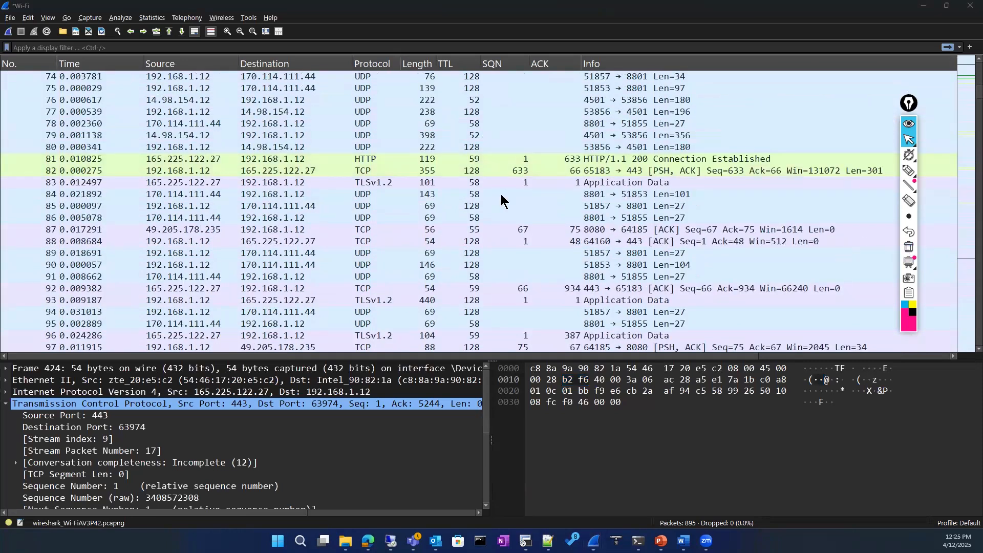
scroll(502, 200, "up", 11)
scroll(502, 200, "up", 13)
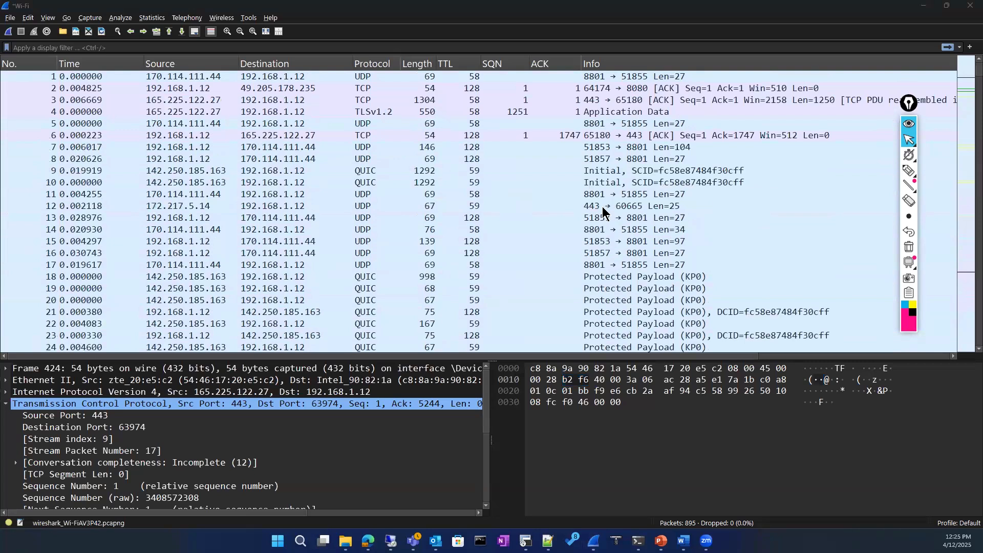
left_click(600, 209)
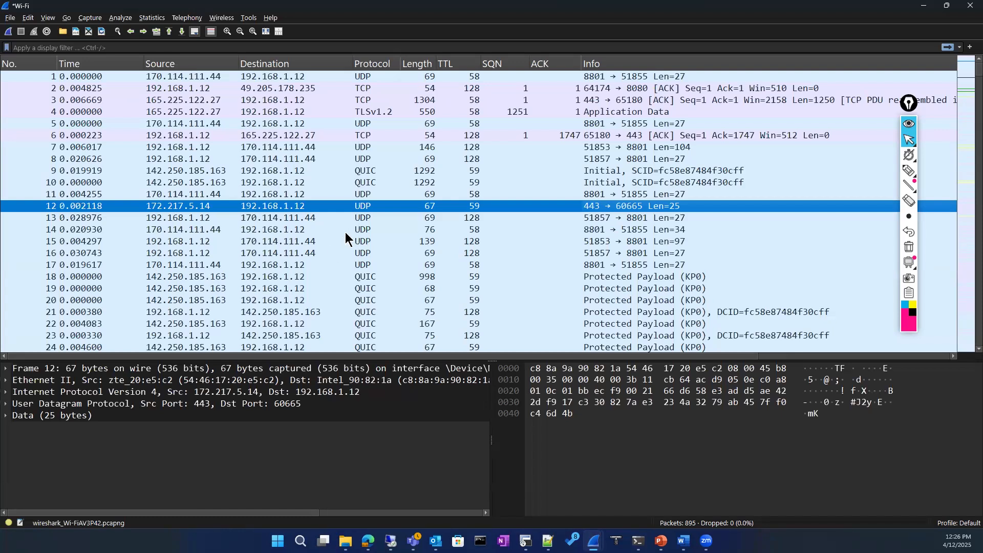
scroll(349, 242, "down", 6)
scroll(350, 242, "down", 12)
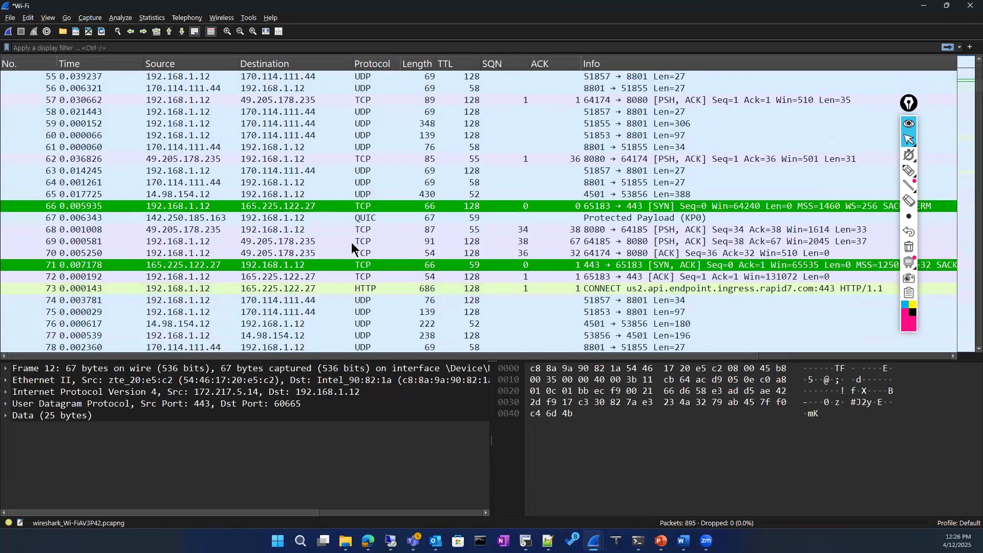
scroll(353, 244, "up", 18)
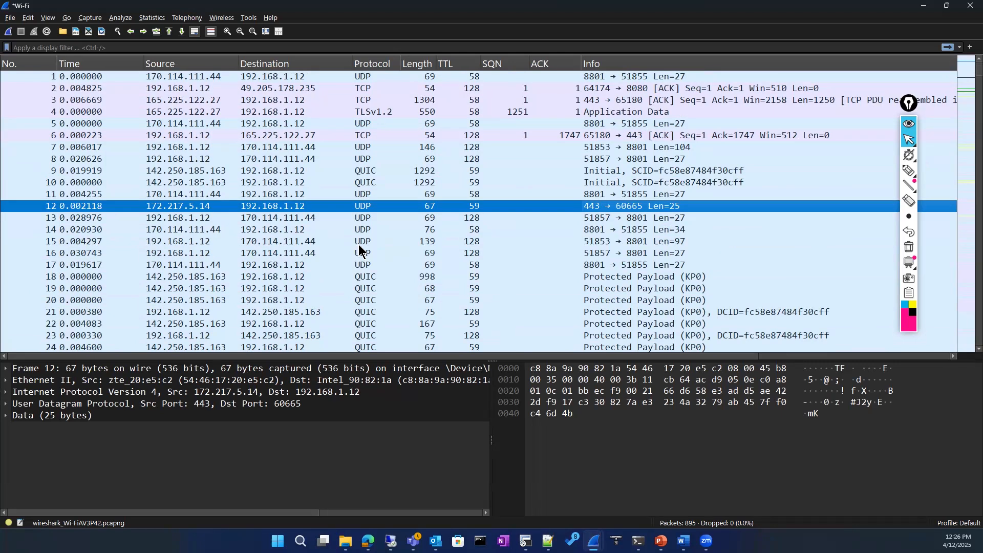
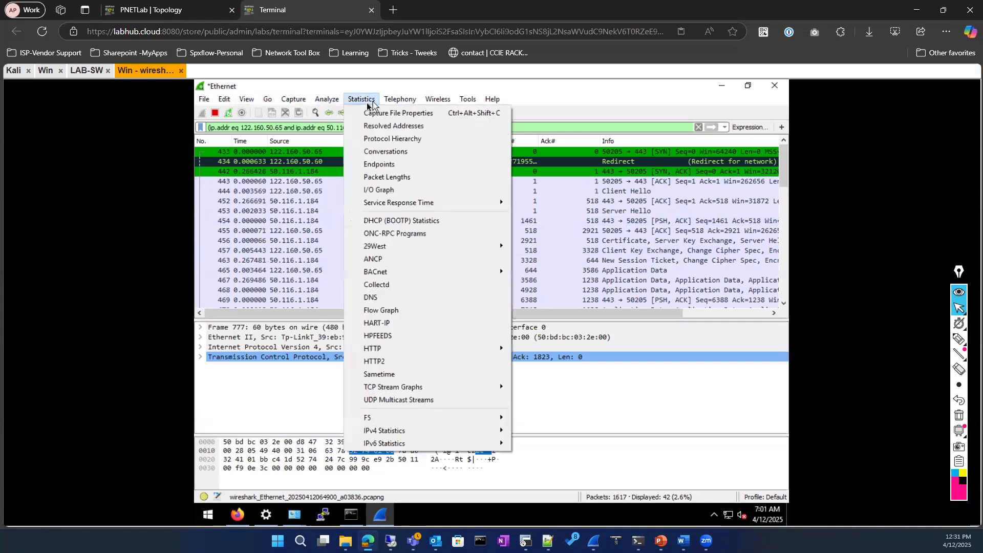
left_click(383, 151)
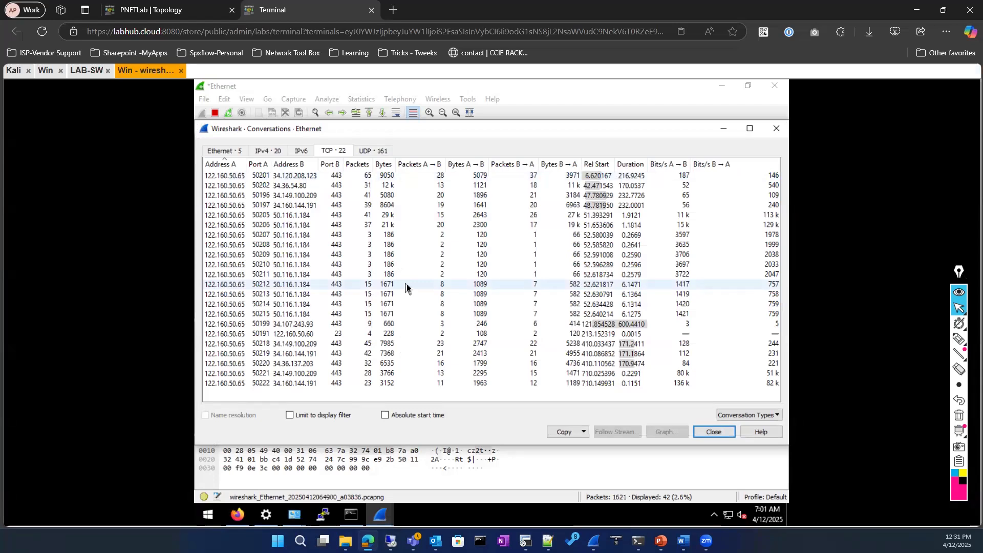
left_click(295, 179)
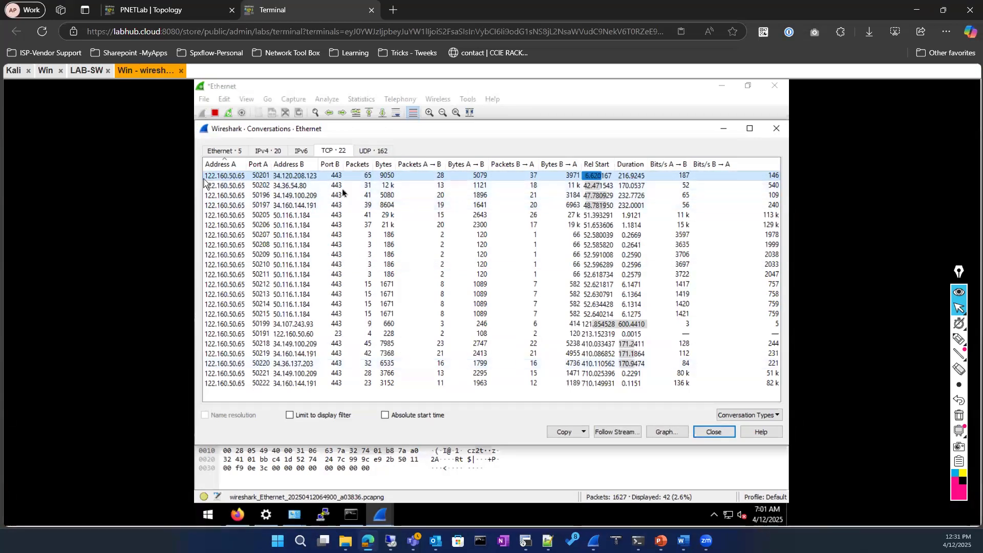
left_click(260, 188)
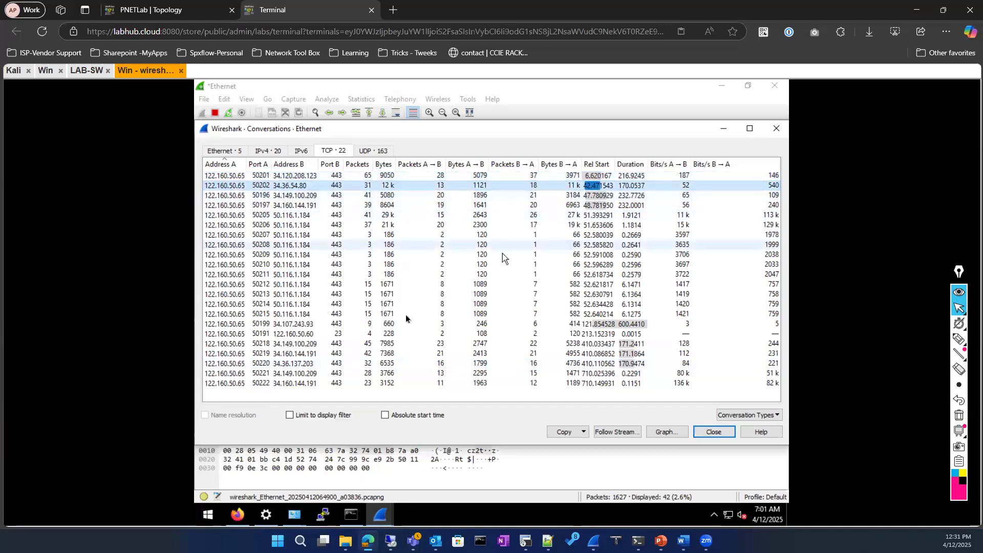
left_click(709, 432)
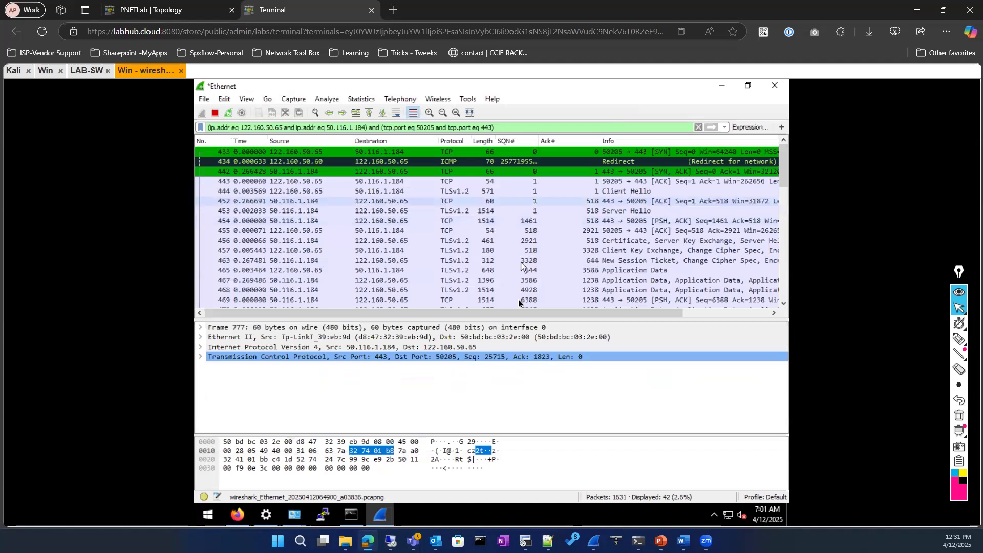
Compare Seq/Ack of Certificate 456, Client Key Exchange 457 and New Session Ticket 463 (Seq 3328, Ack 644)
scroll(518, 300, "down", 4)
scroll(553, 203, "up", 4)
left_click(597, 242)
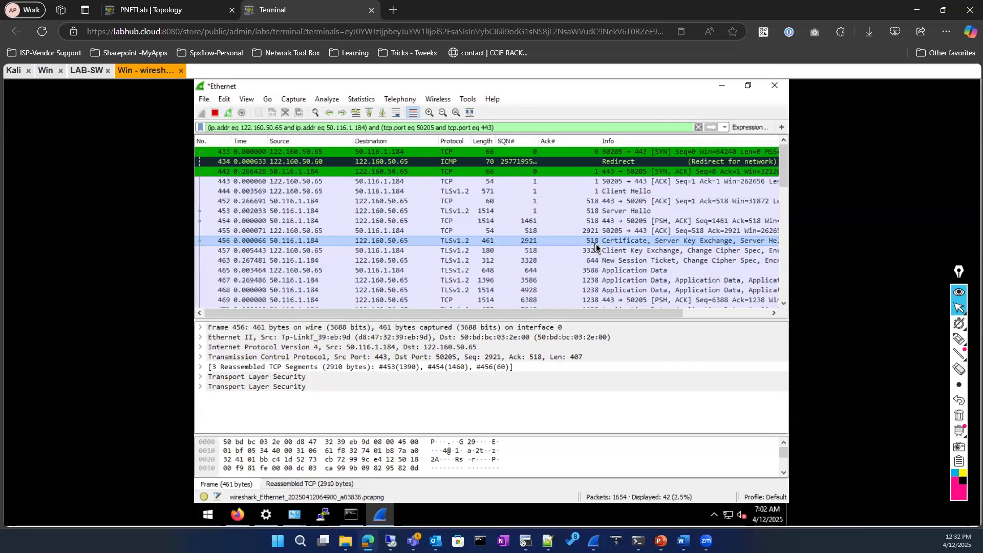
left_click(542, 251)
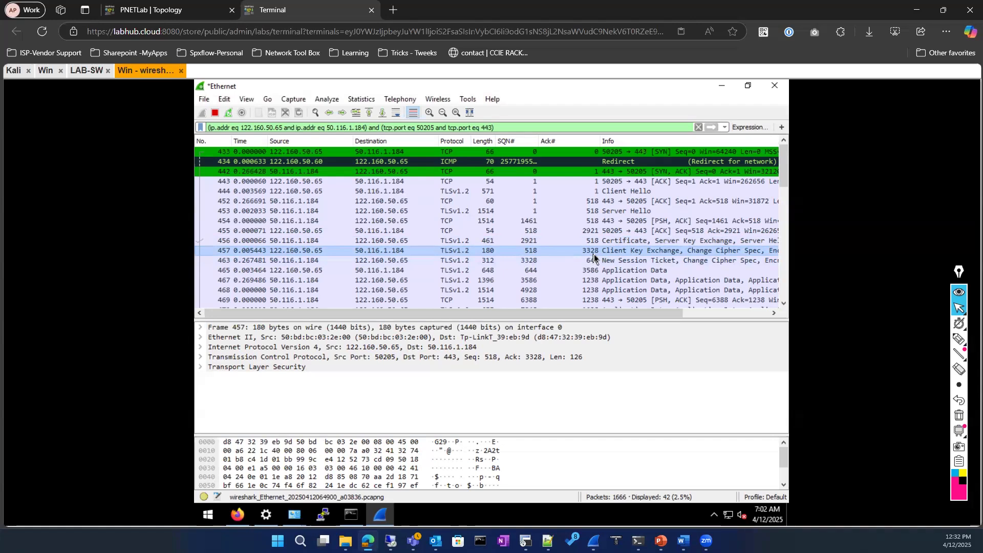
left_click(534, 261)
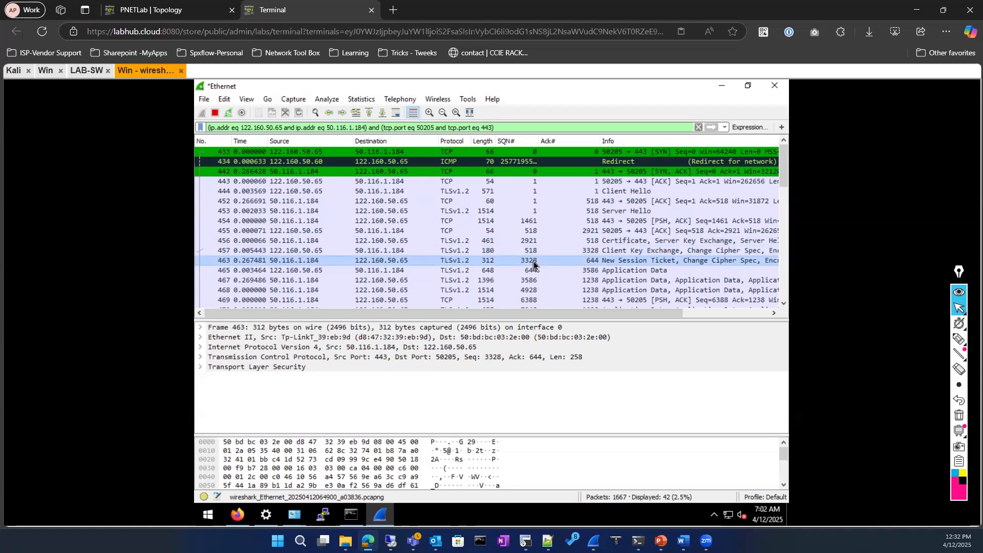
scroll(534, 262, "down", 1)
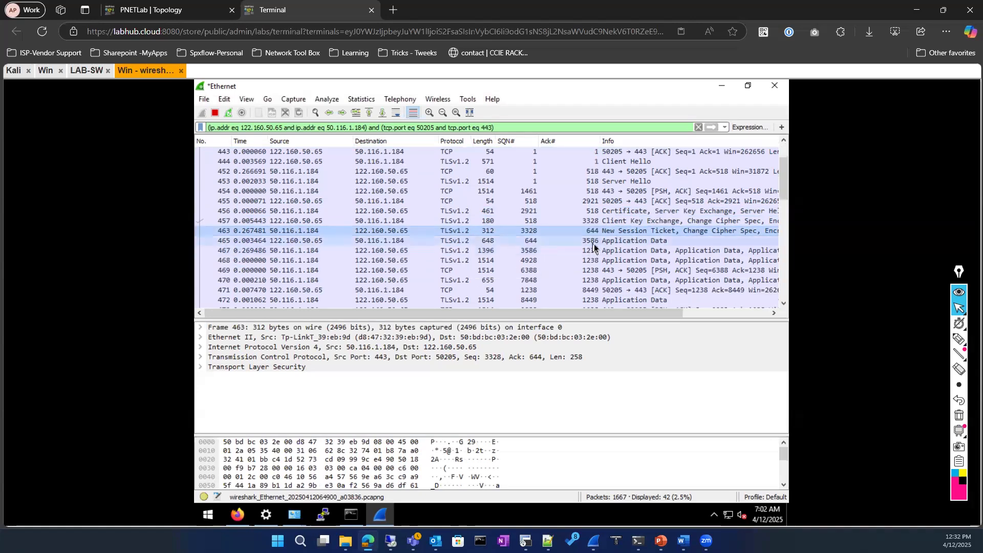
Check packets 465 and 467, then revisit 457 and 456, ending on client ACK 455 (Seq 518, Ack 2921)
left_click(594, 244)
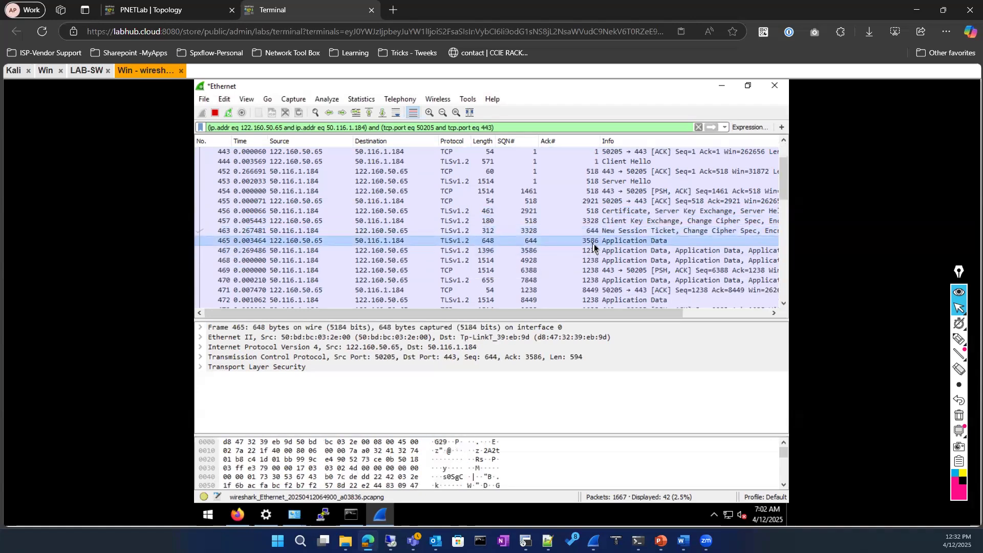
left_click(535, 253)
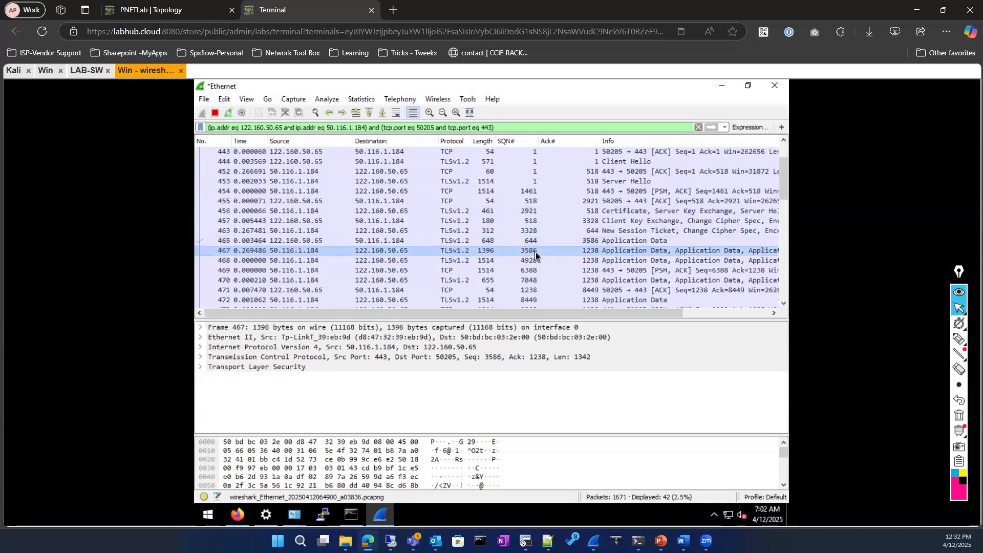
left_click(587, 223)
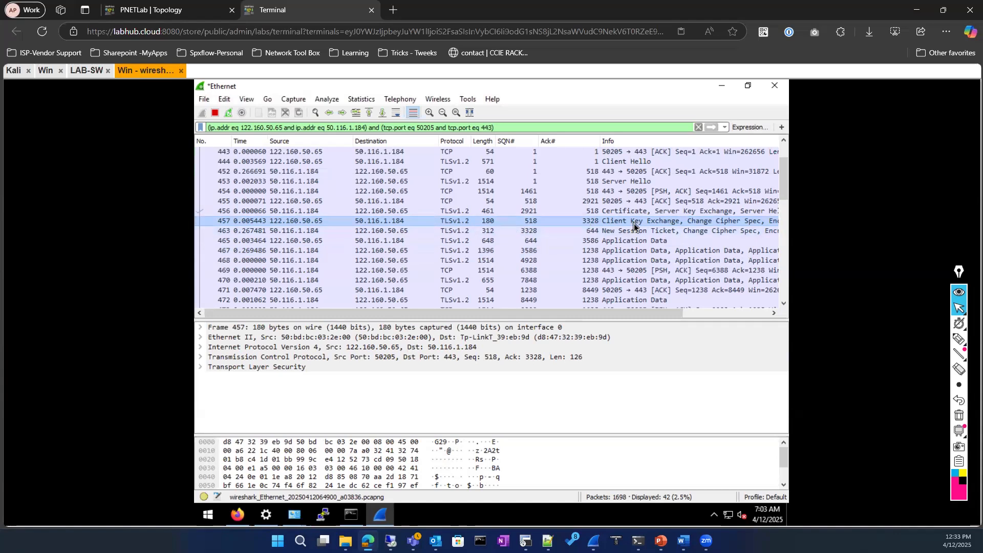
left_click(599, 210)
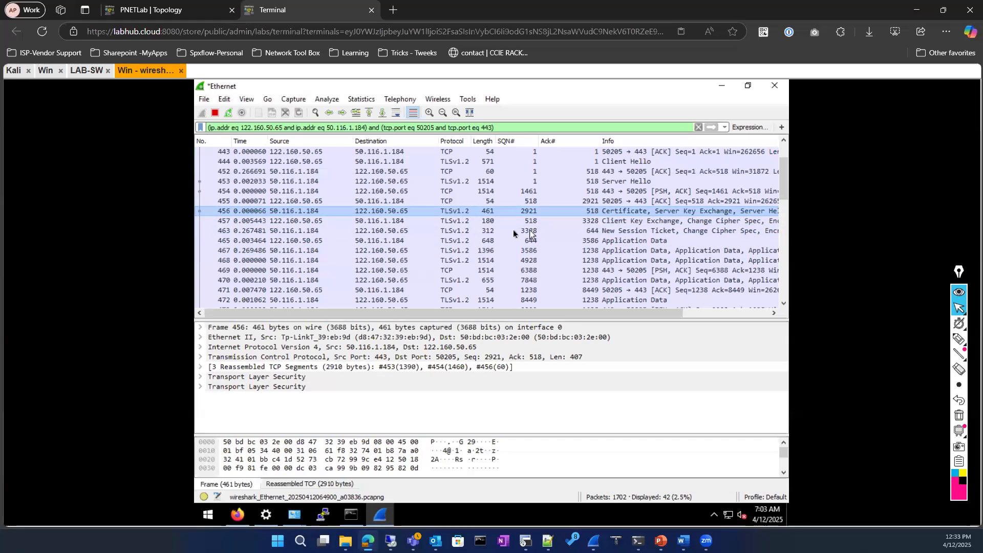
key("Down")
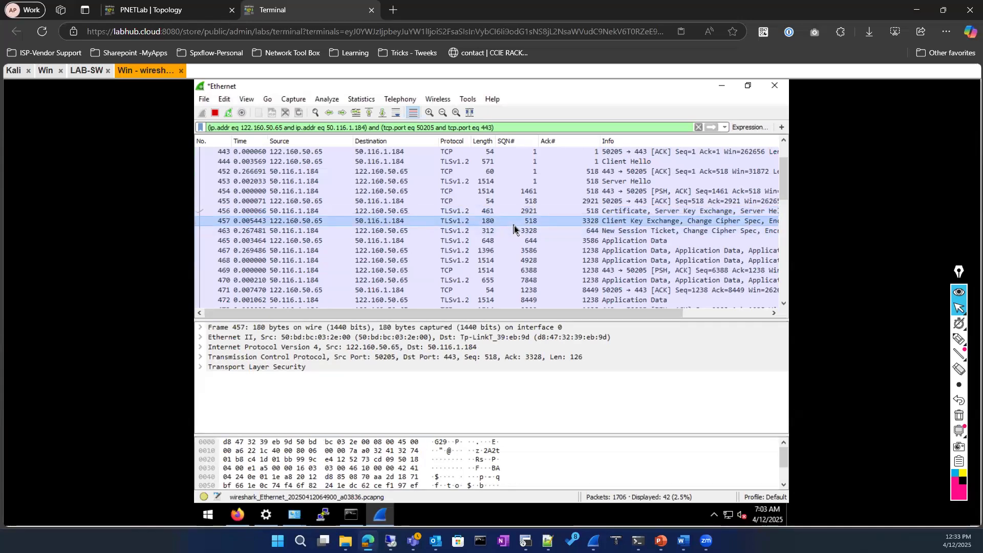
left_click(599, 213)
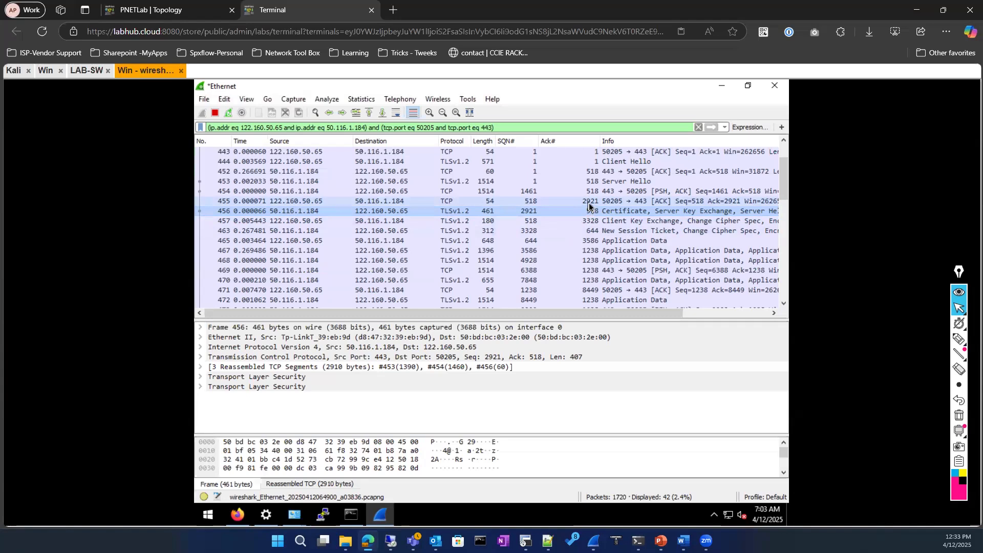
left_click(589, 203)
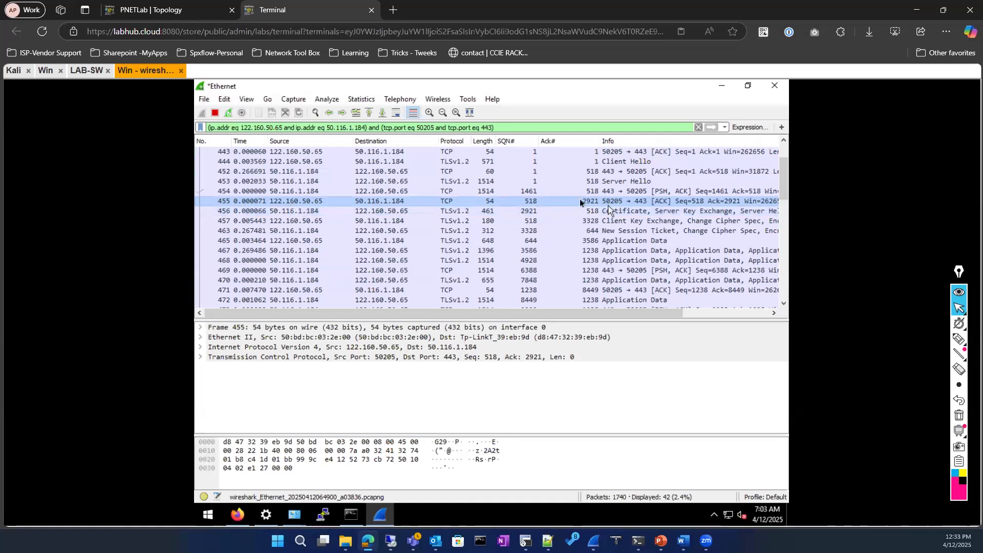
left_click(525, 211)
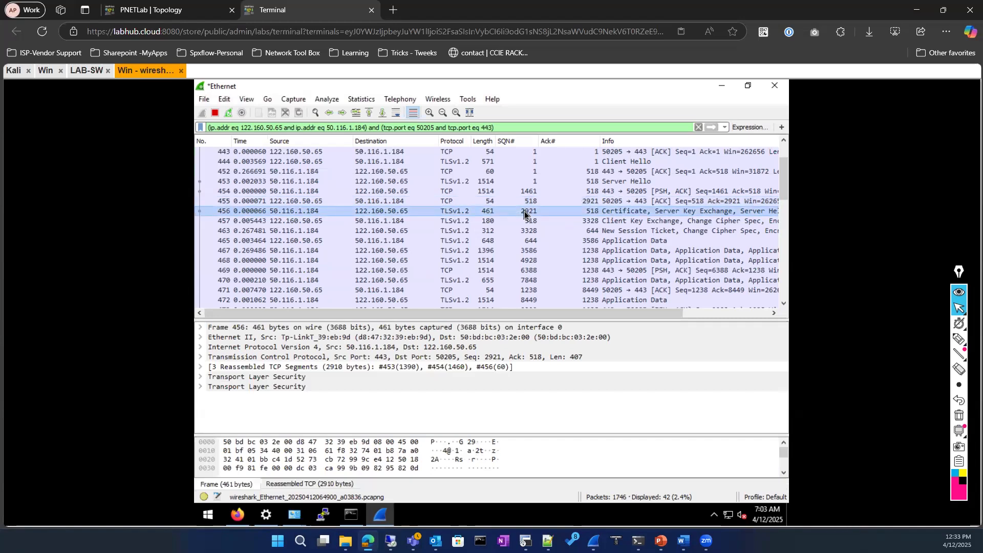
left_click(587, 201)
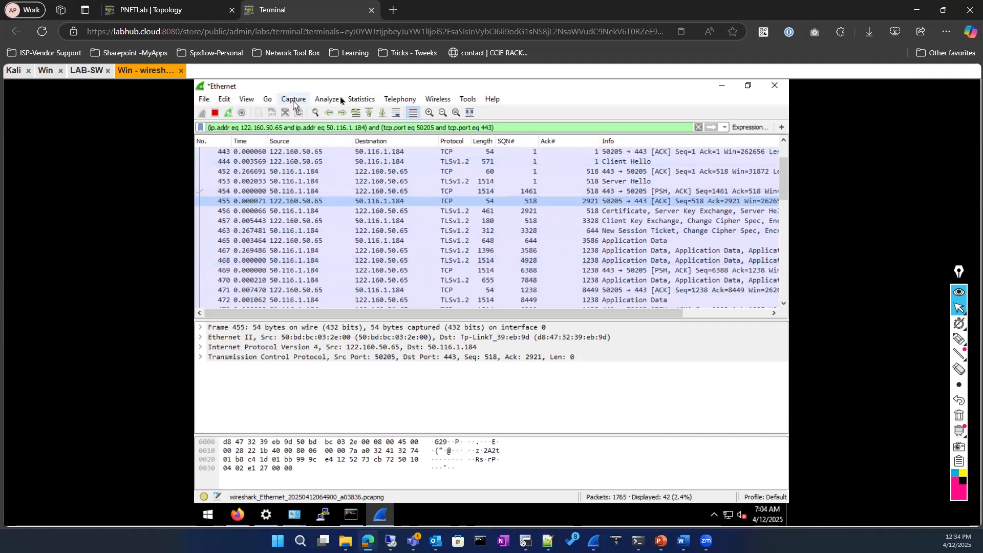
left_click(357, 99)
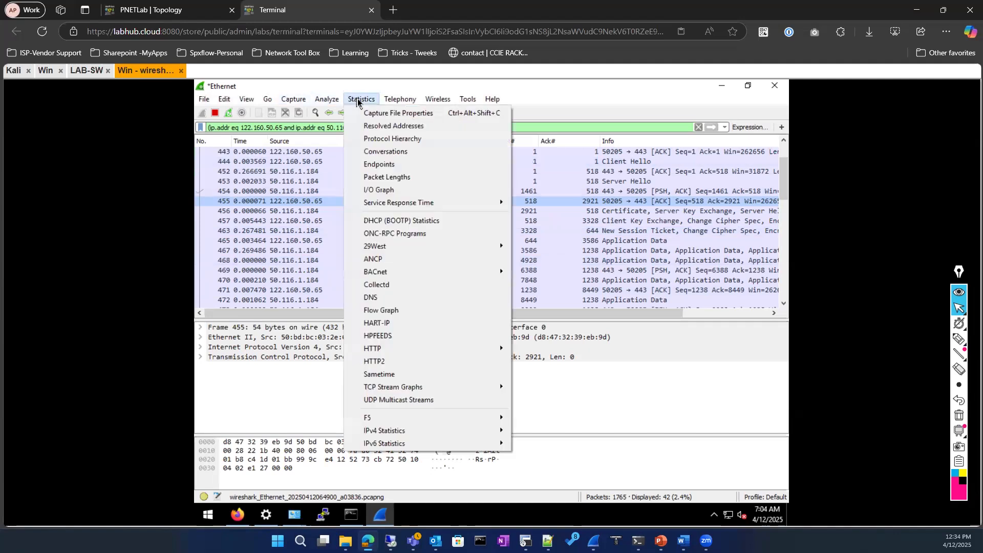
left_click(384, 151)
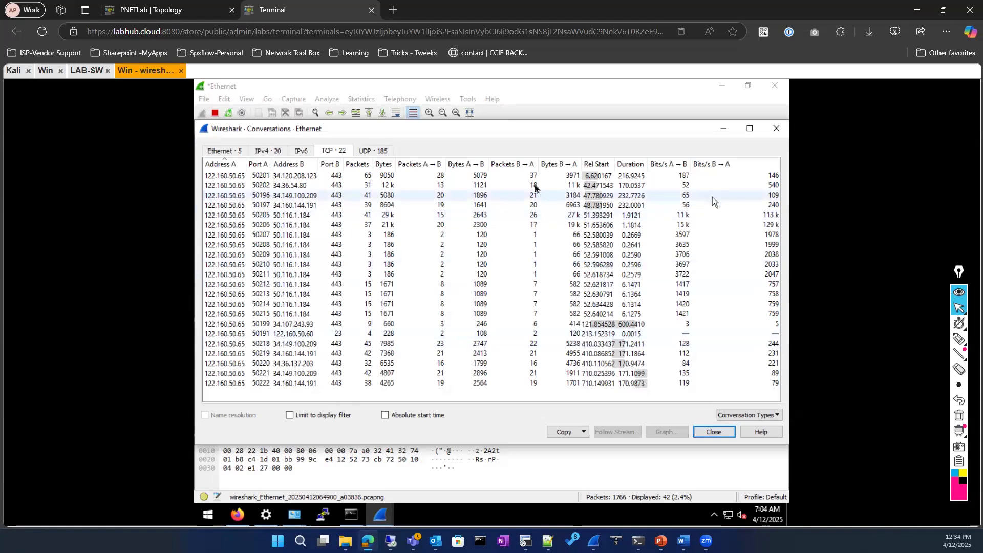
left_click(642, 177)
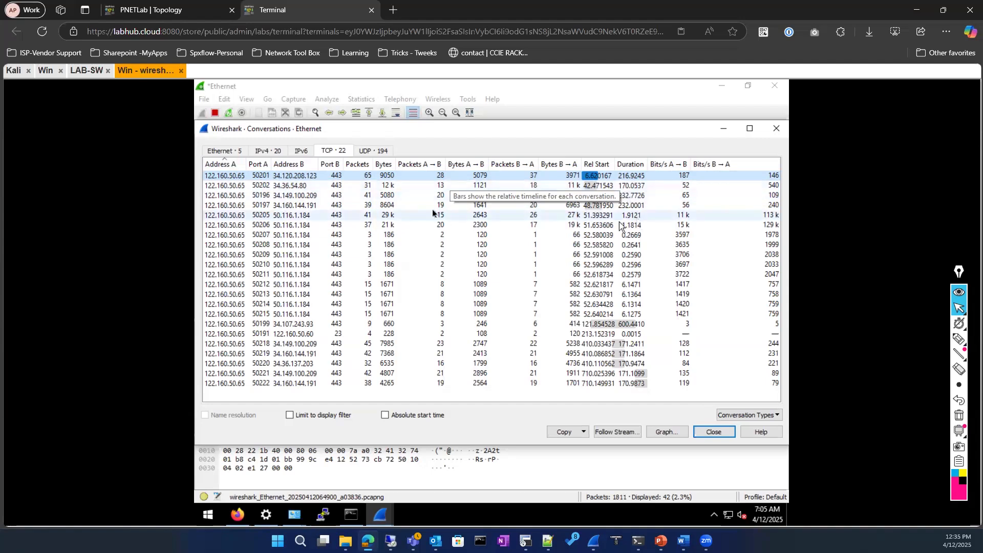
left_click(416, 204)
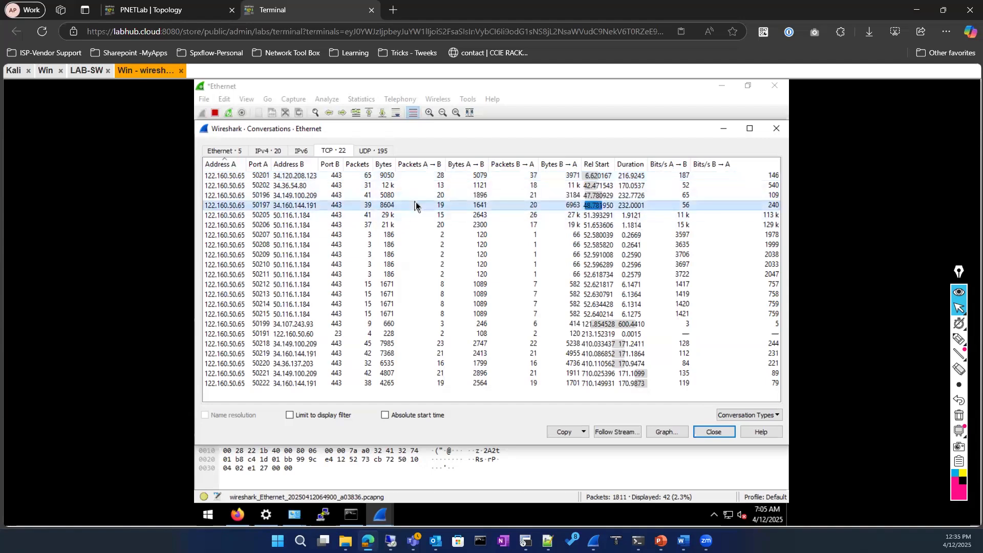
left_click(333, 198)
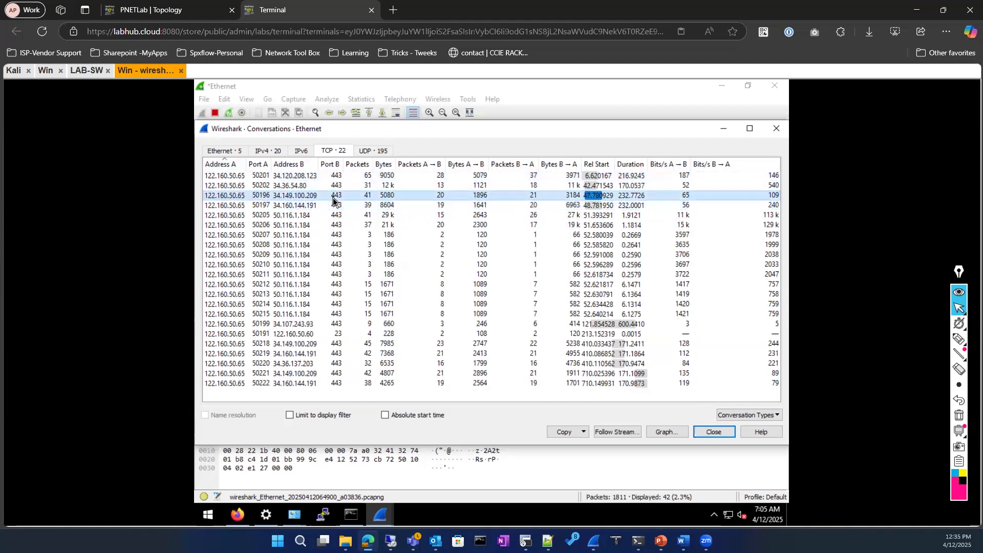
left_click(327, 205)
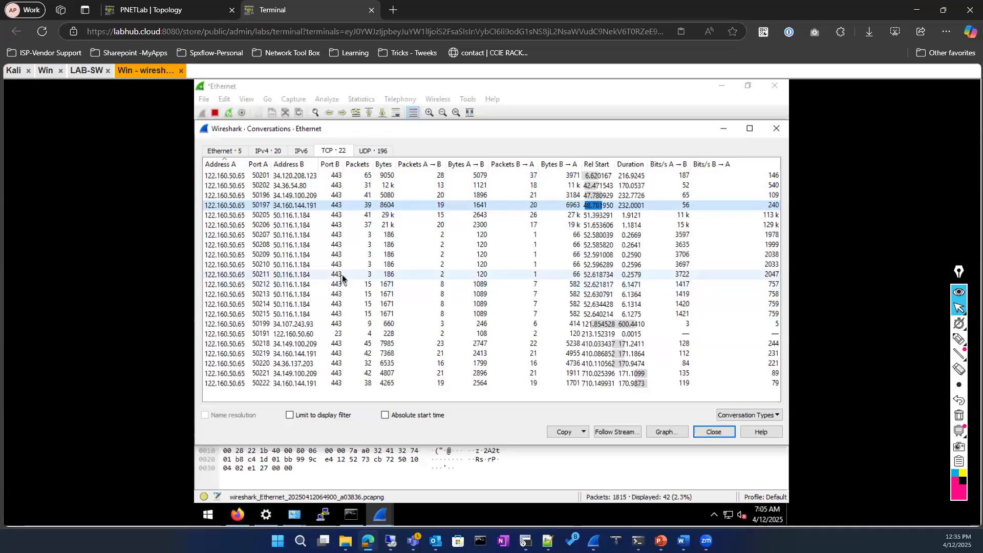
left_click(701, 433)
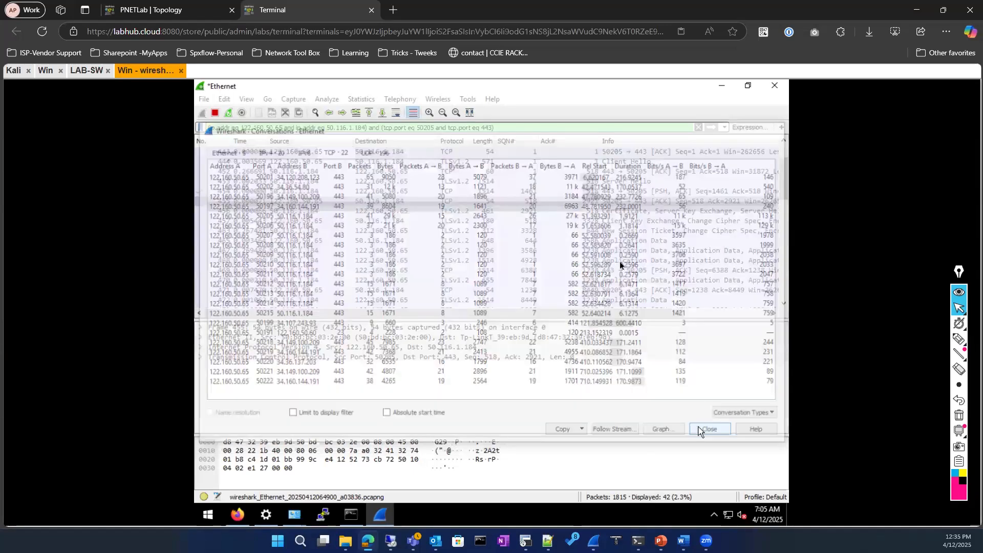
Scroll down to the conversation's final frames 530–778 with the FIN, ACK and RST packets
scroll(537, 271, "down", 8)
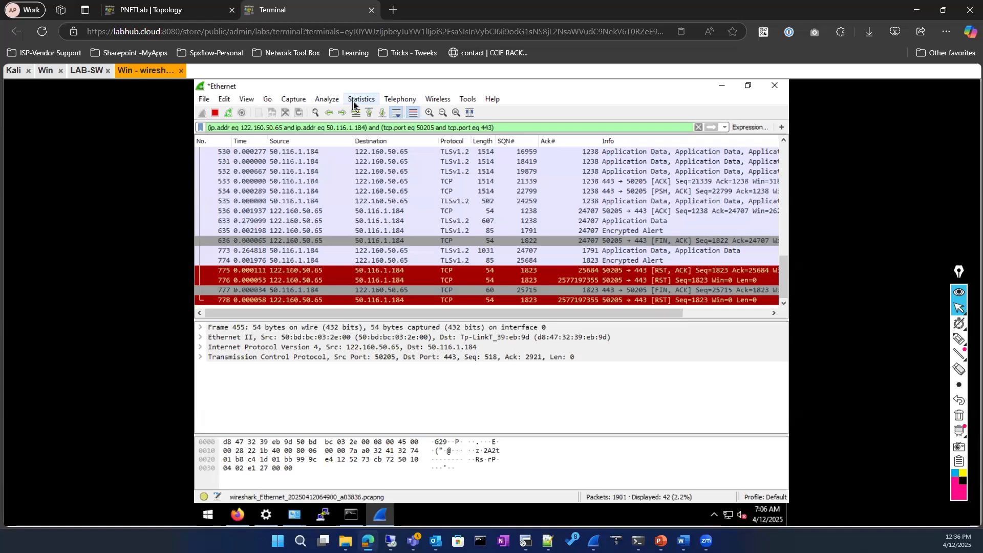
Review the TCP tab of Statistics > Conversations, then close it
left_click(354, 100)
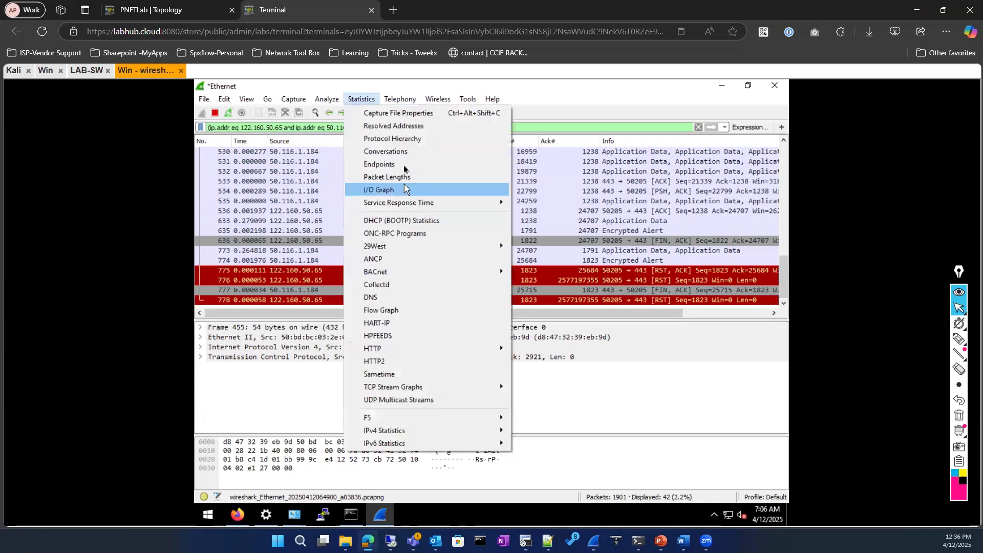
left_click(403, 152)
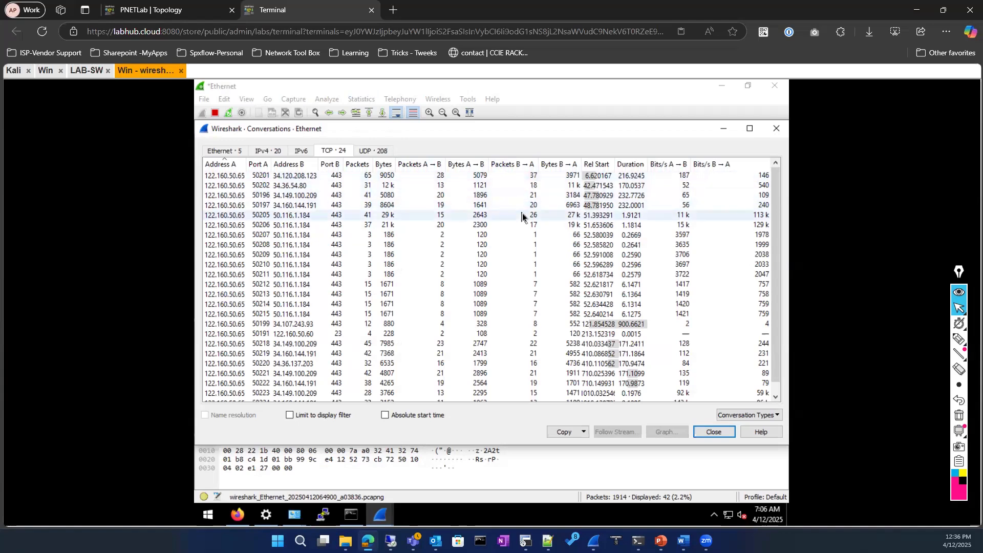
left_click(717, 433)
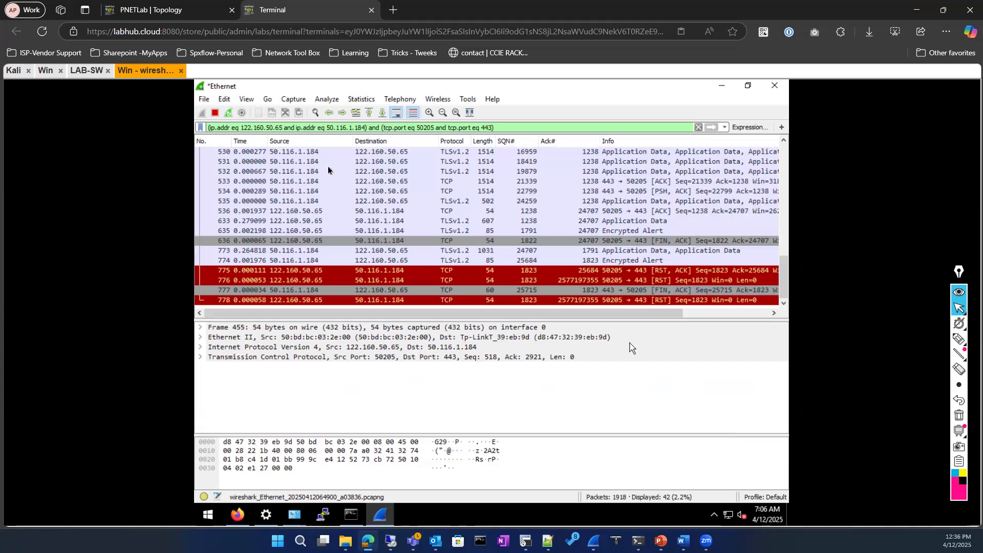
Show the details of RST/ACK packet 775 (Seq 1823, Ack 25684)
scroll(414, 241, "up", 7)
scroll(408, 263, "down", 7)
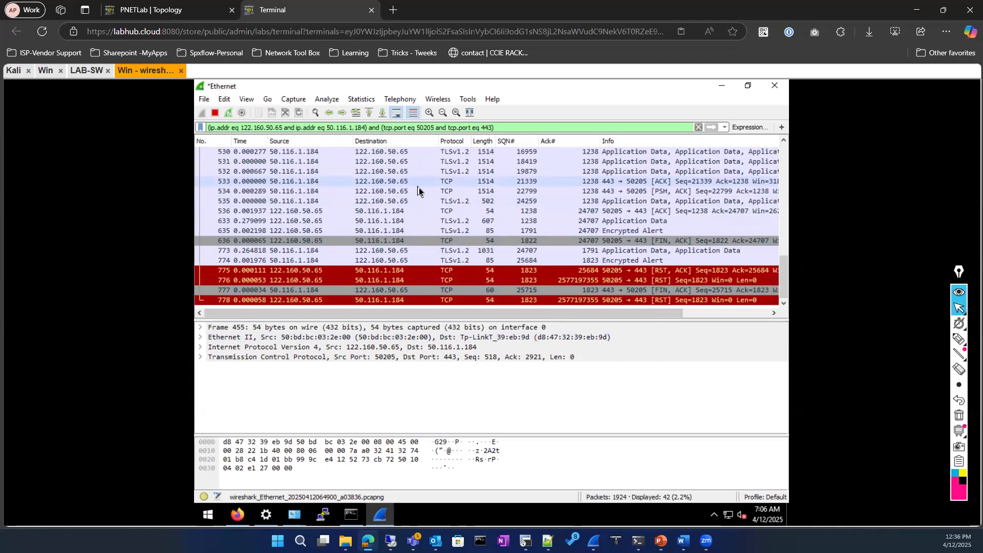
left_click(394, 275)
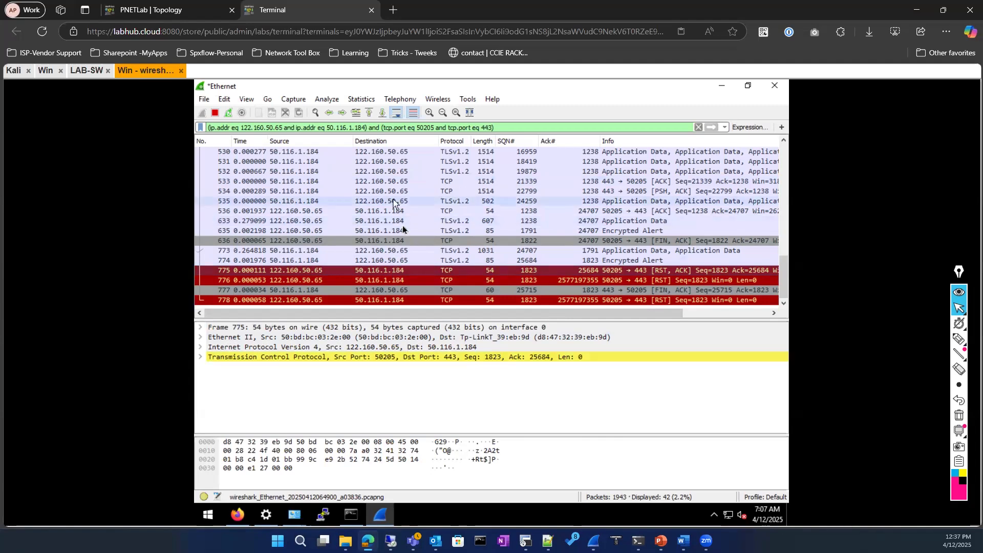
scroll(402, 225, "up", 5)
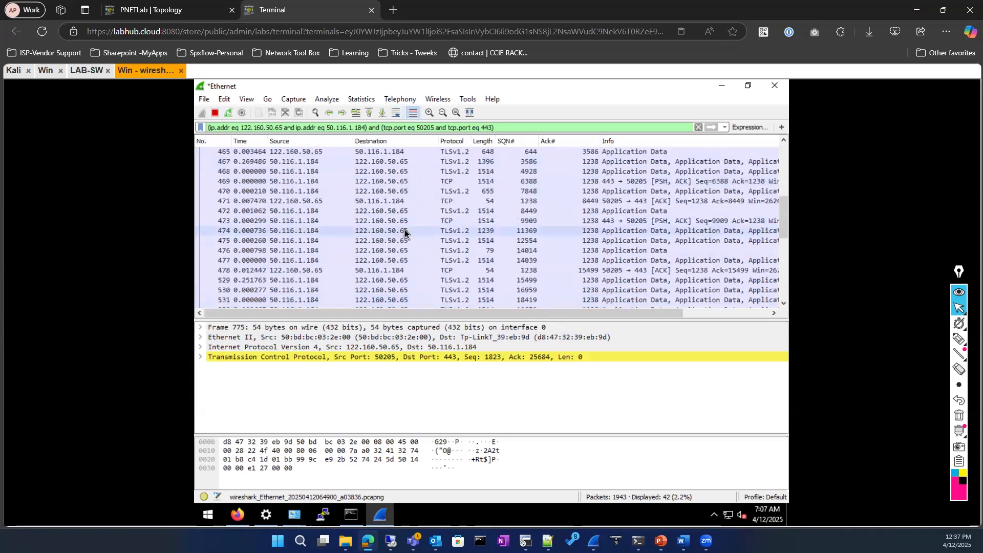
scroll(404, 229, "down", 5)
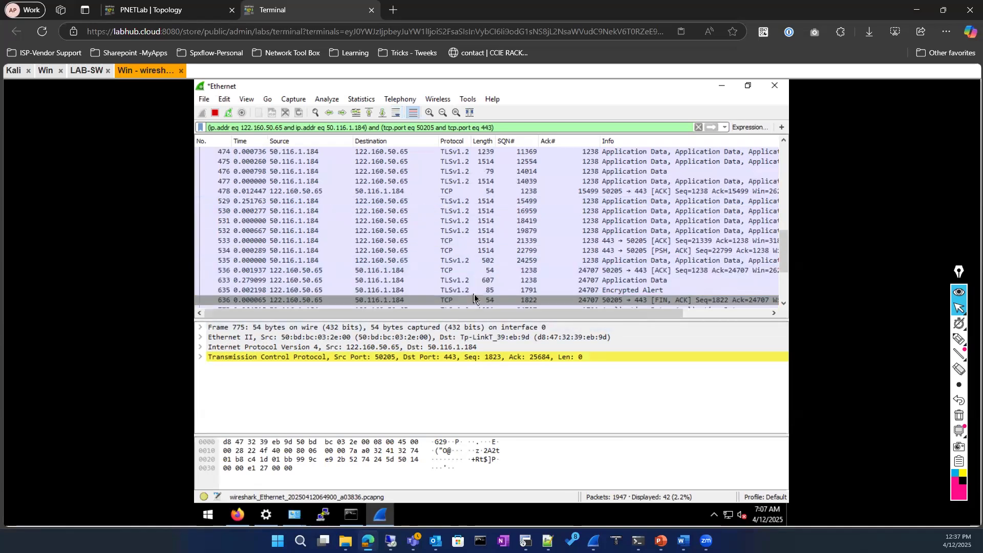
scroll(468, 288, "up", 4)
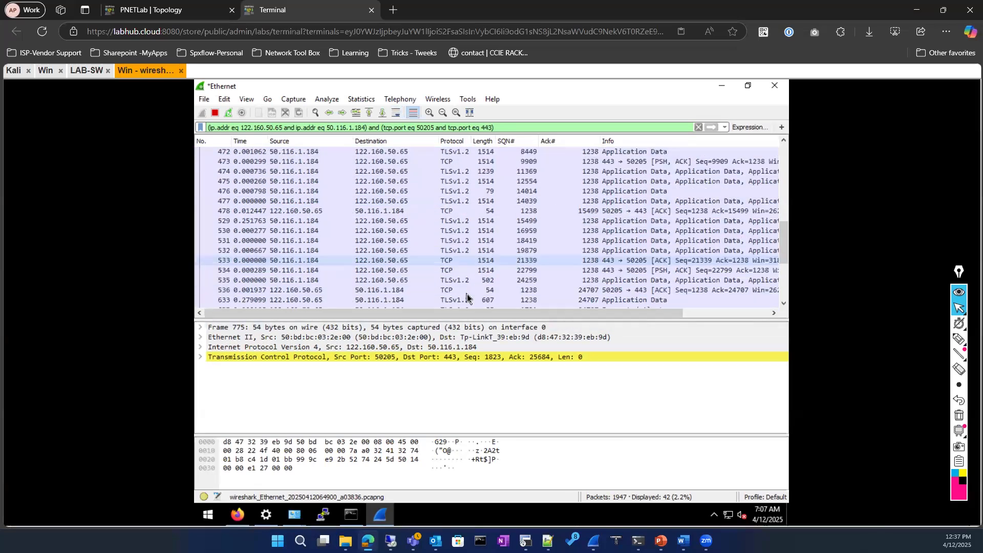
scroll(461, 256, "down", 4)
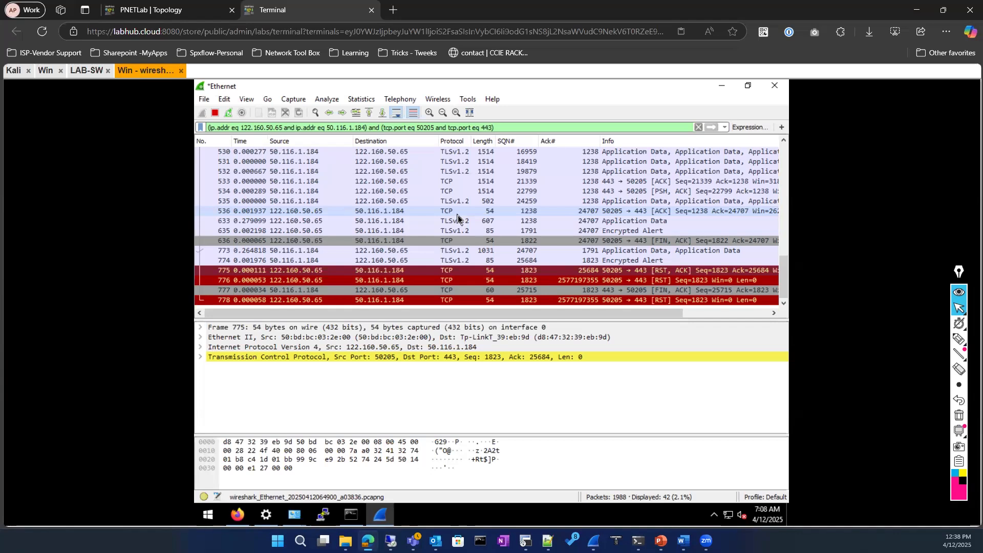
At the top of the conversation, inspect Seq/Ack of handshake ACK 443 and Client Hello 444
scroll(408, 206, "up", 9)
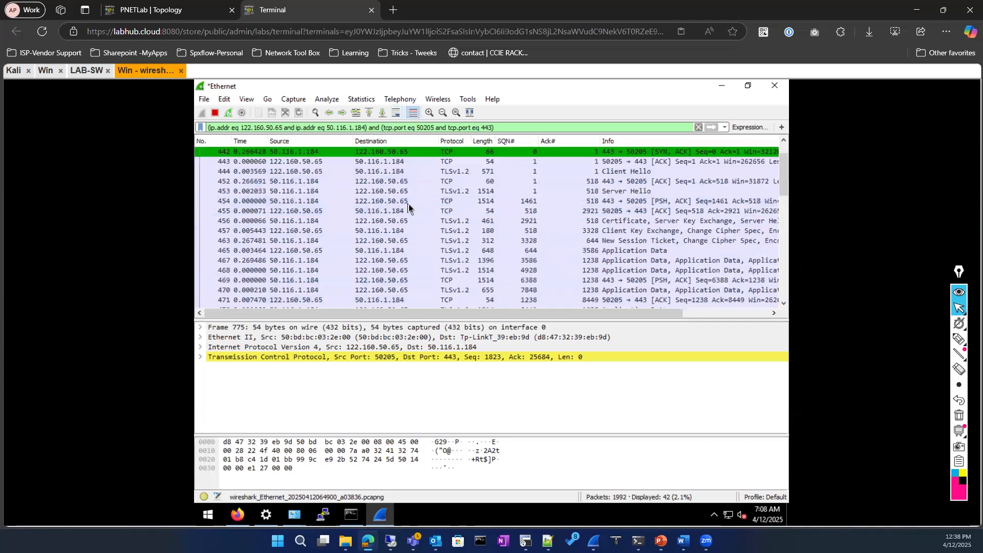
scroll(409, 206, "up", 1)
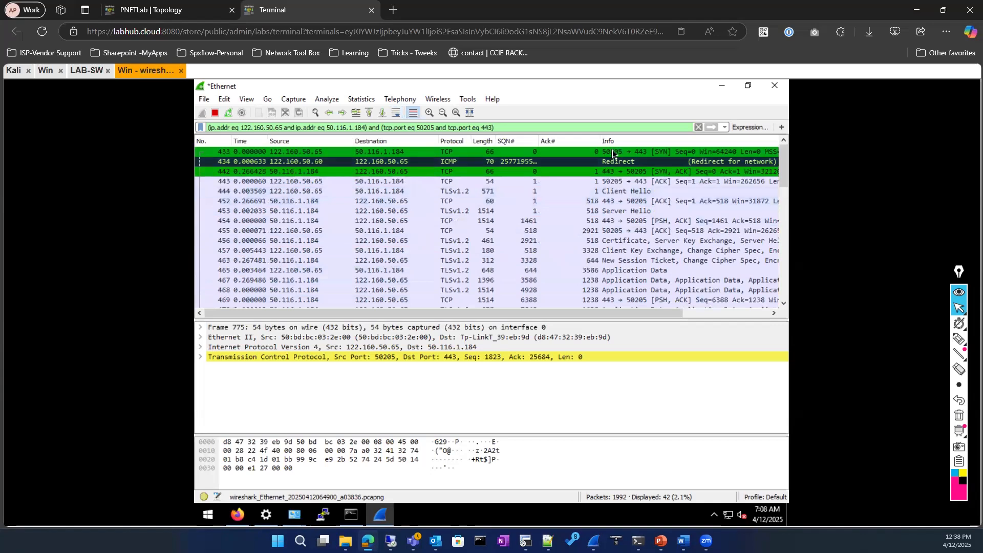
left_click(662, 180)
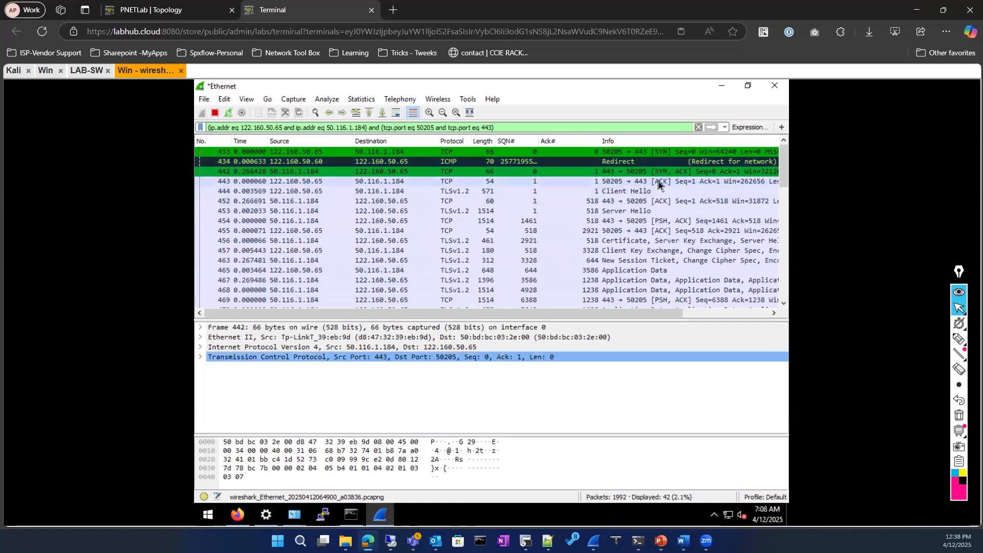
left_click(461, 194)
At the end, inspect RST/ACK 775 and the server's FIN/ACK 777 (Seq 25715, Ack 1823)
scroll(514, 230, "down", 2)
scroll(514, 231, "down", 6)
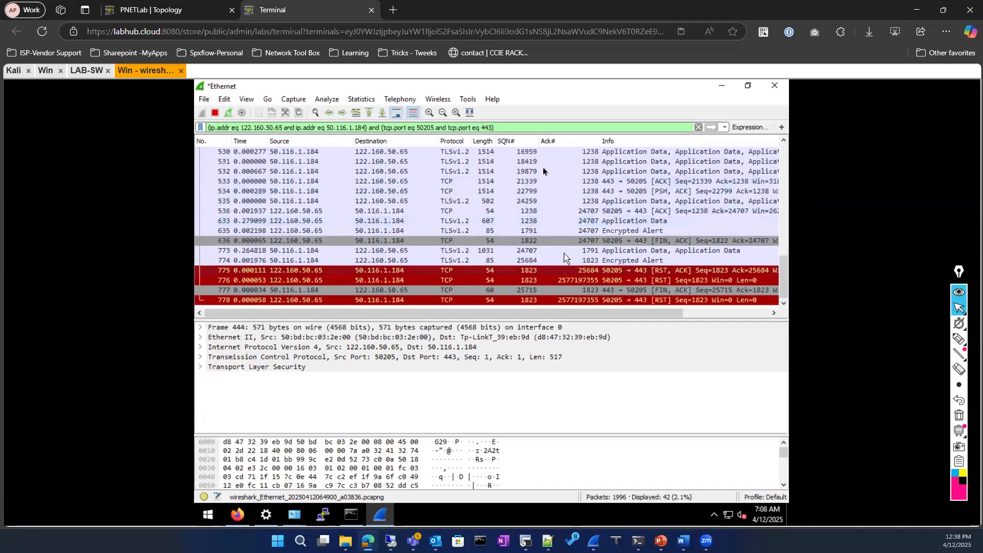
left_click(503, 271)
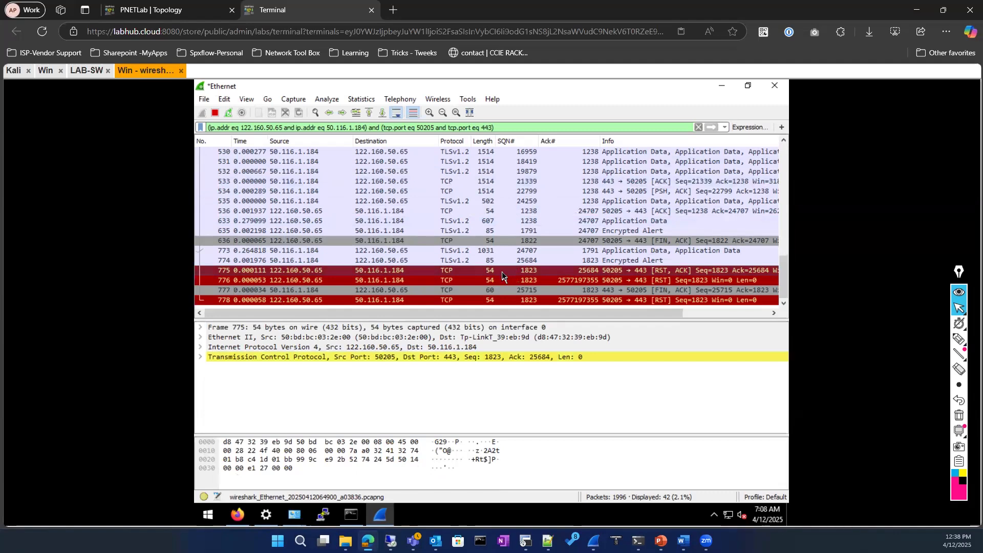
left_click(612, 292)
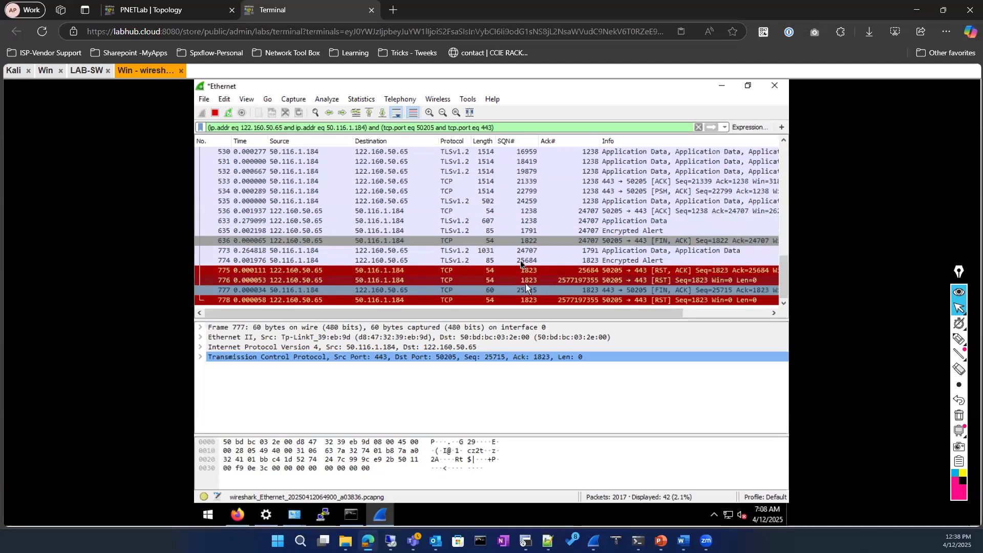
scroll(520, 260, "up", 9)
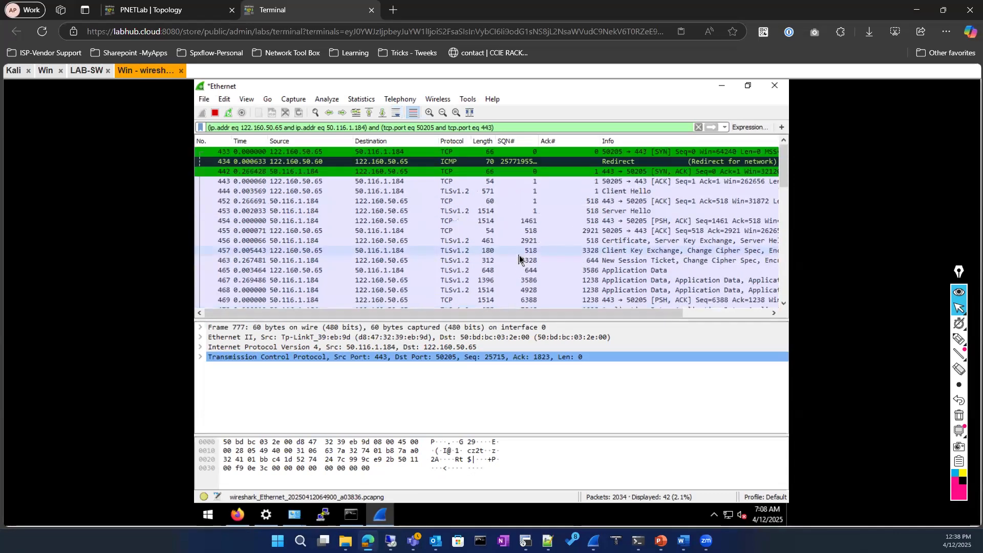
scroll(520, 260, "down", 4)
scroll(520, 260, "up", 4)
scroll(519, 260, "down", 9)
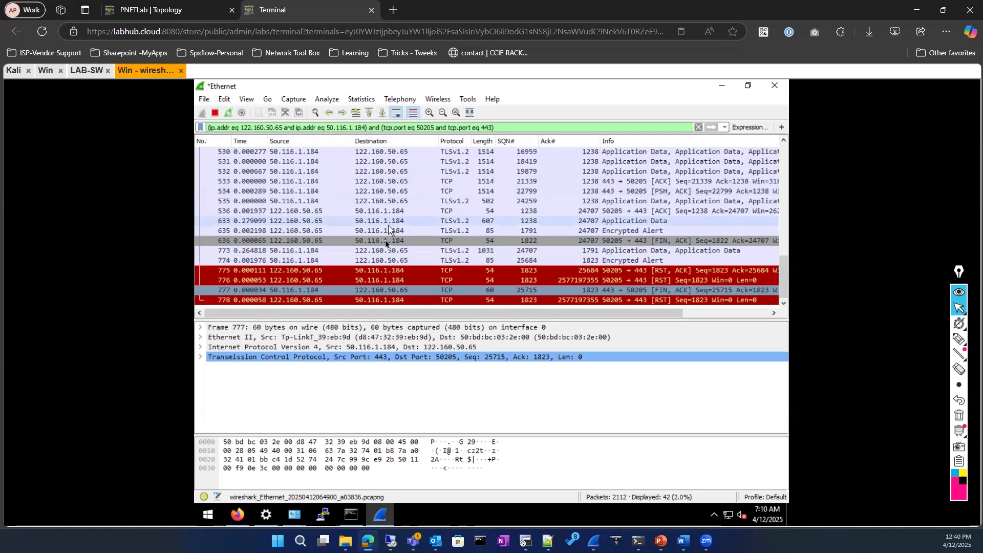
Show RST packet 776 (50205→443, Seq 1823, zero length), then scroll back toward the handshake packets
left_click(290, 282)
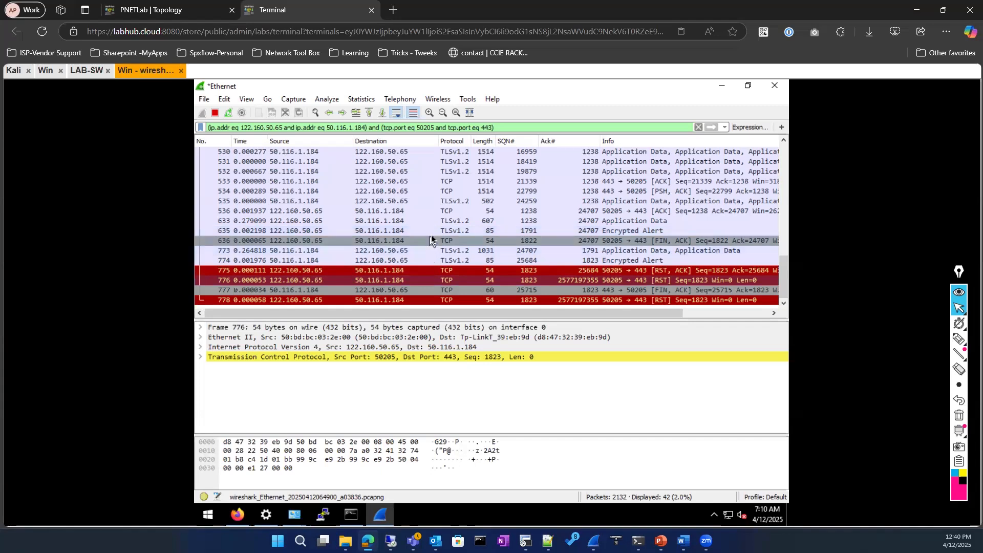
scroll(430, 238, "up", 2)
scroll(430, 238, "up", 6)
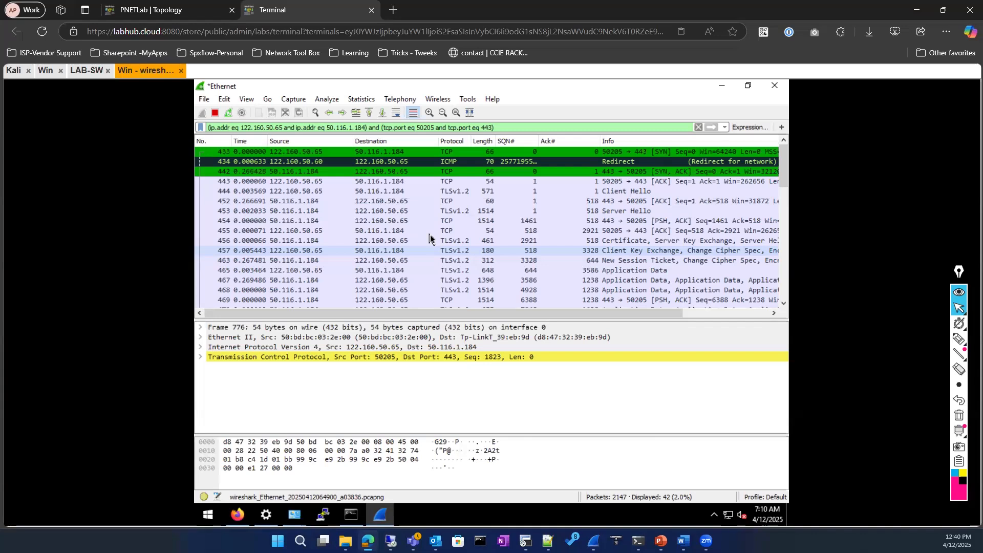
scroll(430, 236, "down", 1)
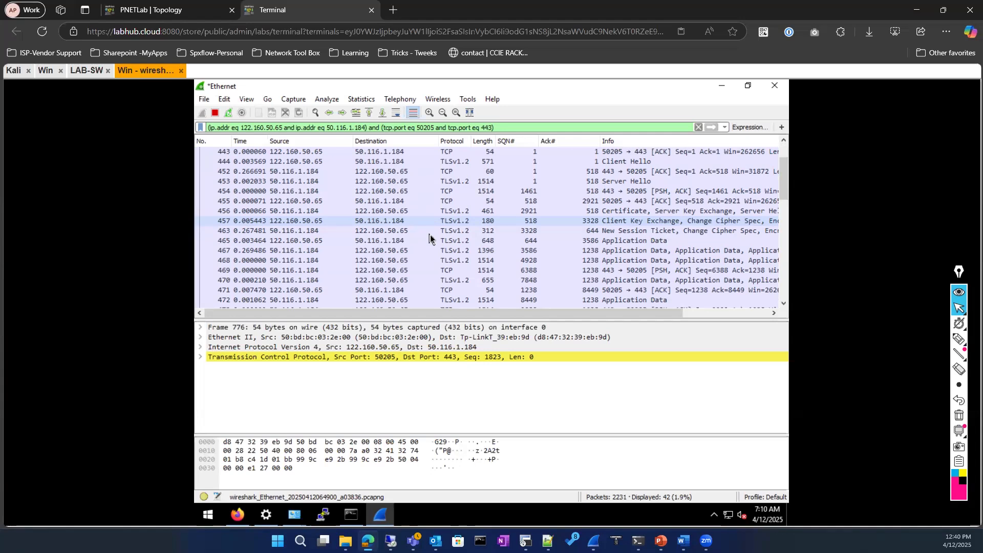
Step through packets 457 and 463 to Application Data 465 (Seq 644, Ack 3586, Len 594)
left_click(594, 223)
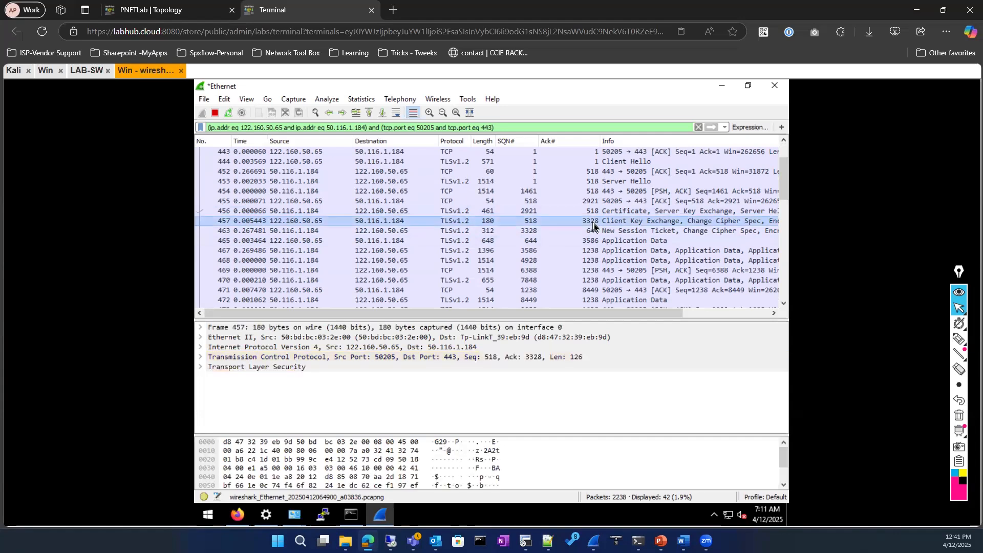
left_click(520, 232)
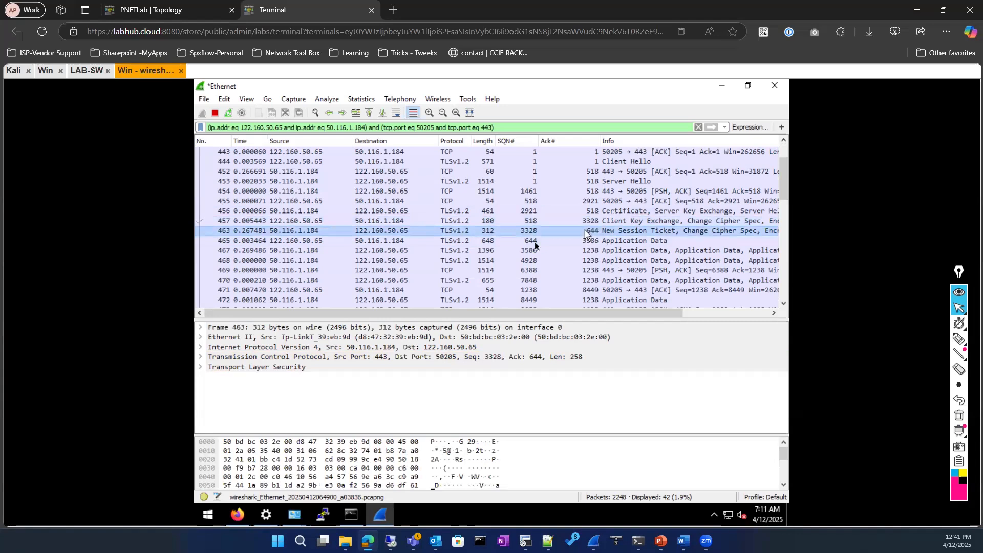
left_click(525, 241)
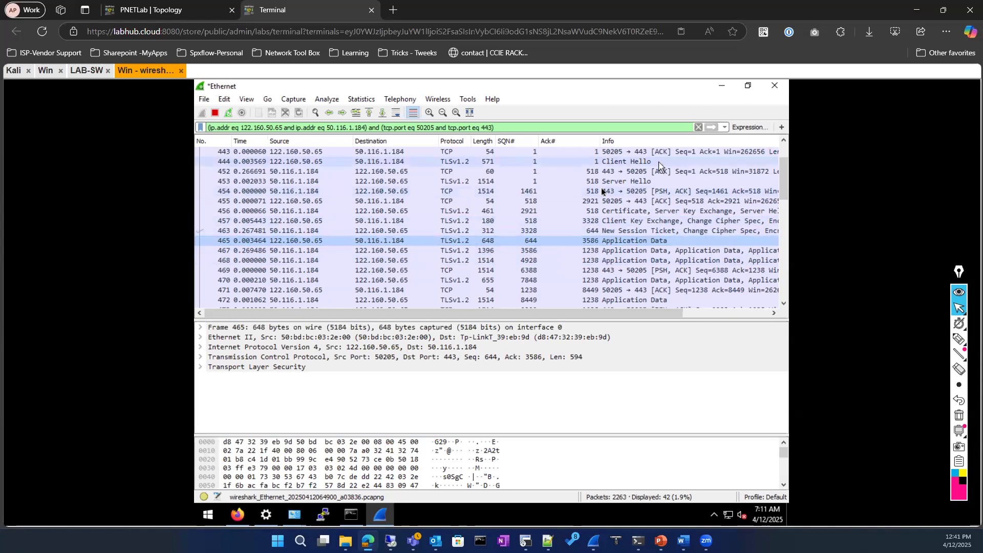
scroll(600, 186, "up", 1)
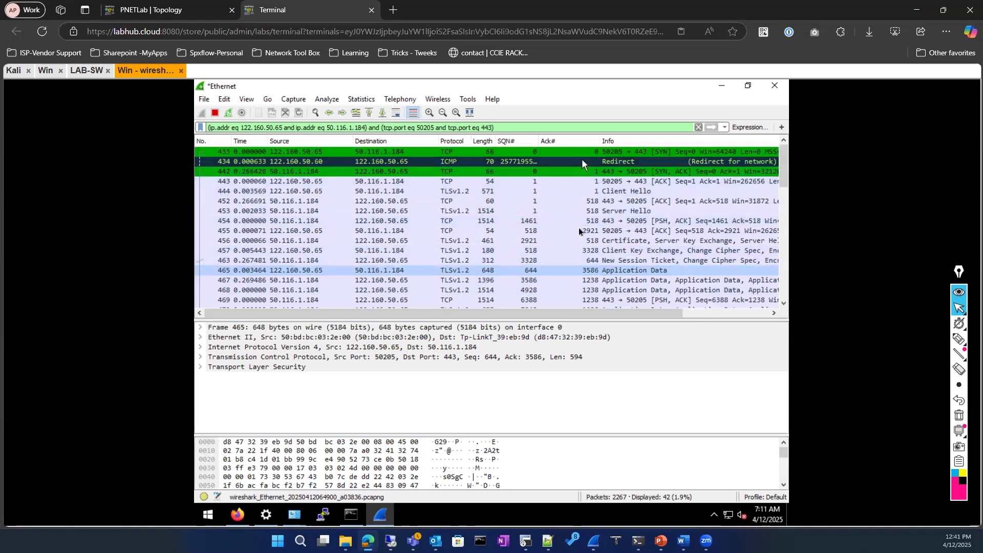
scroll(578, 231, "down", 2)
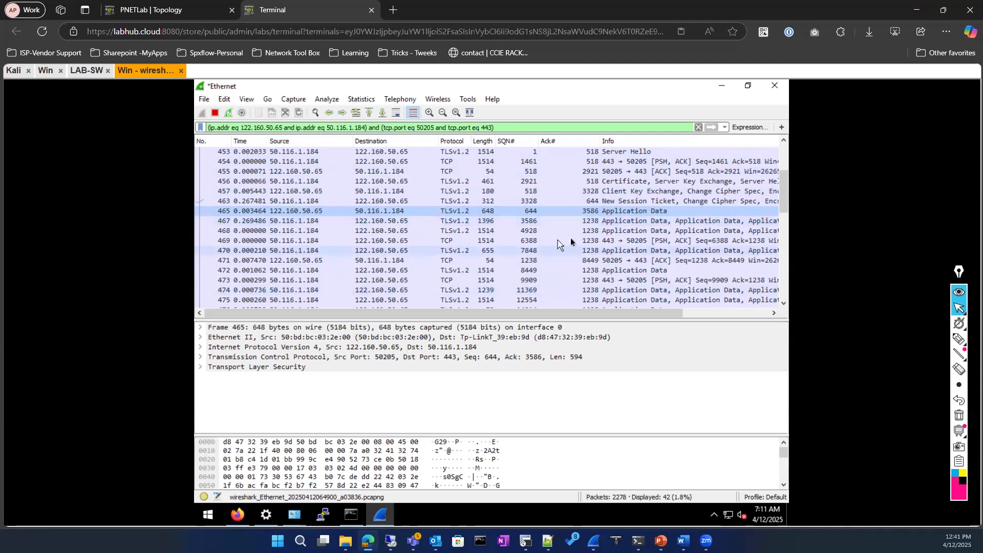
Compare Seq/Ack across packets 465, 467 and 471, ending on server packet 472 (Seq 8449, Ack 1238)
left_click(581, 224)
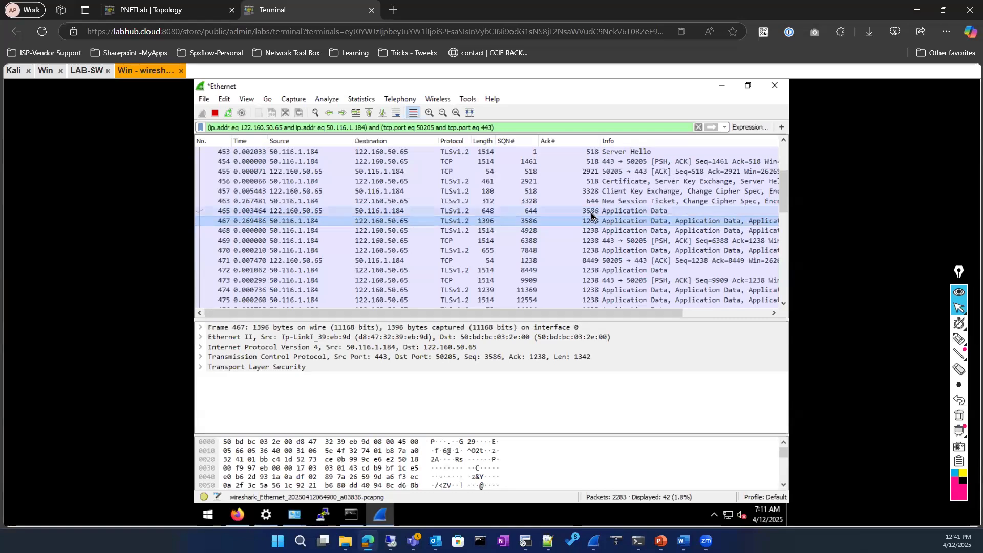
left_click(591, 212)
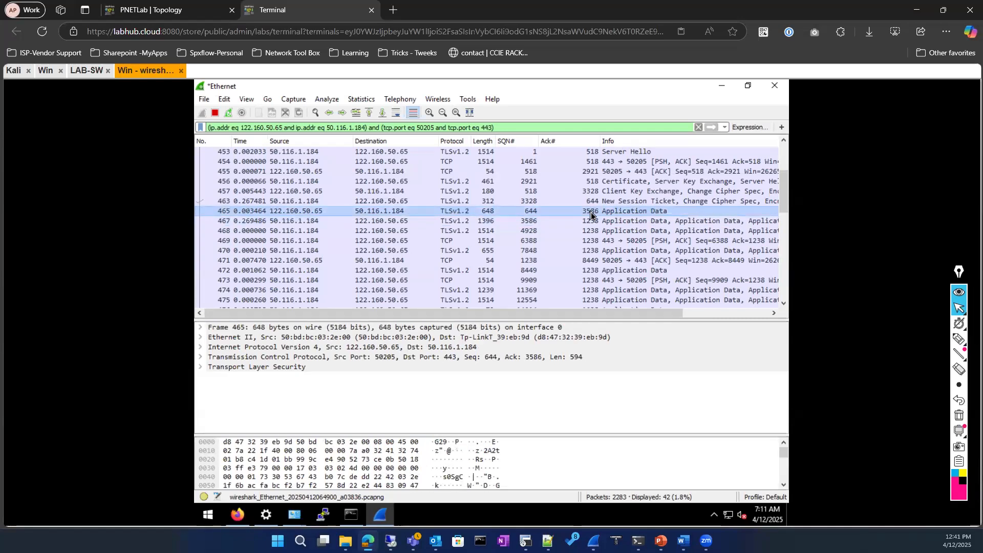
left_click(530, 223)
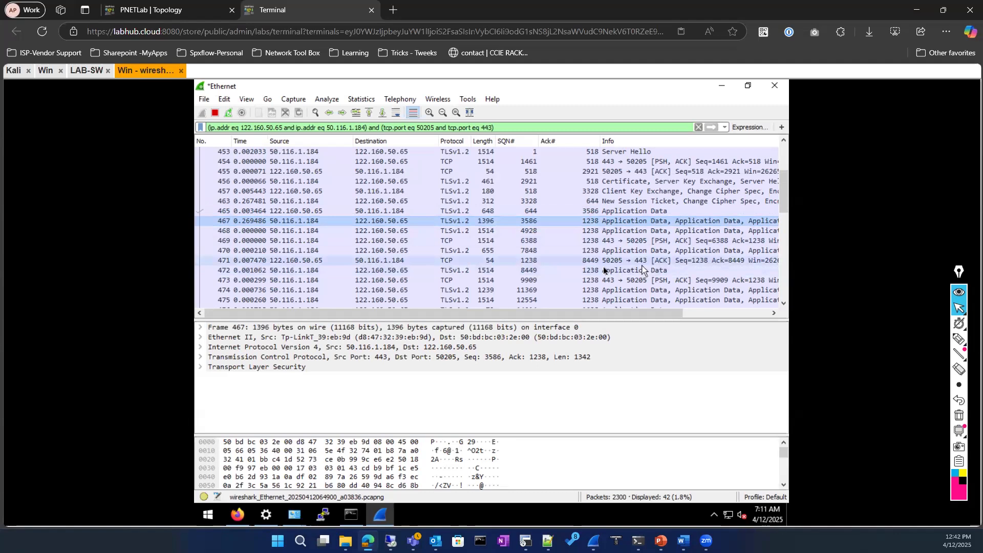
left_click(595, 263)
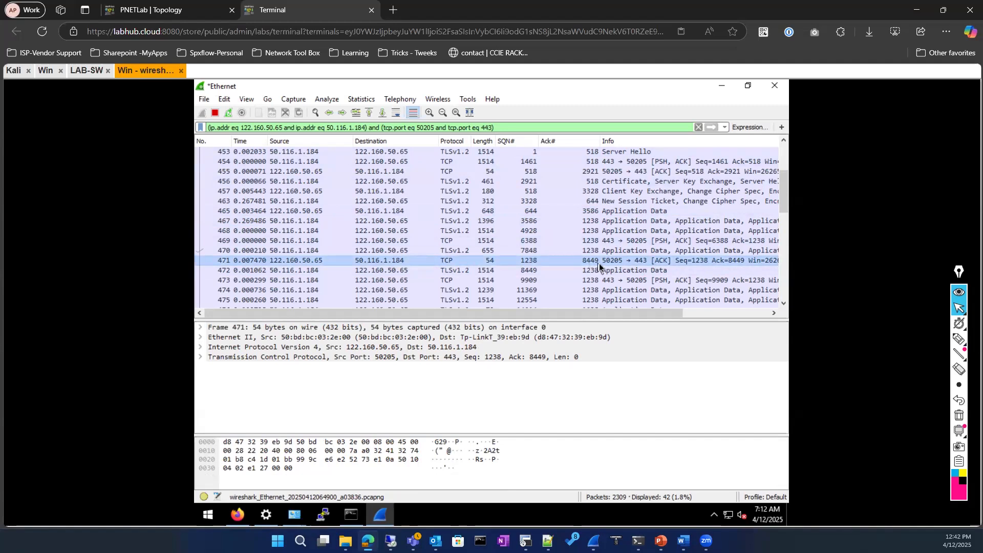
left_click(542, 270)
scroll(541, 272, "down", 1)
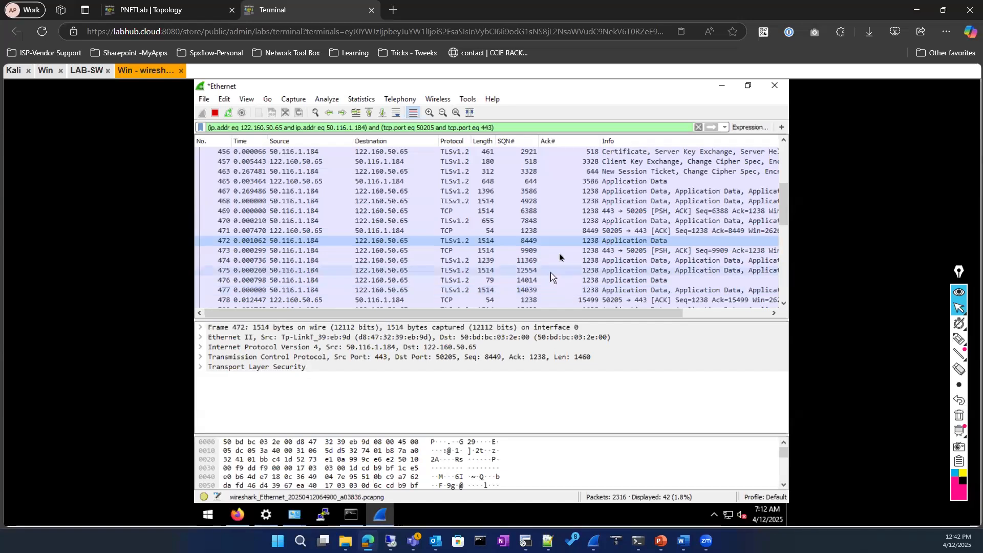
scroll(559, 254, "down", 1)
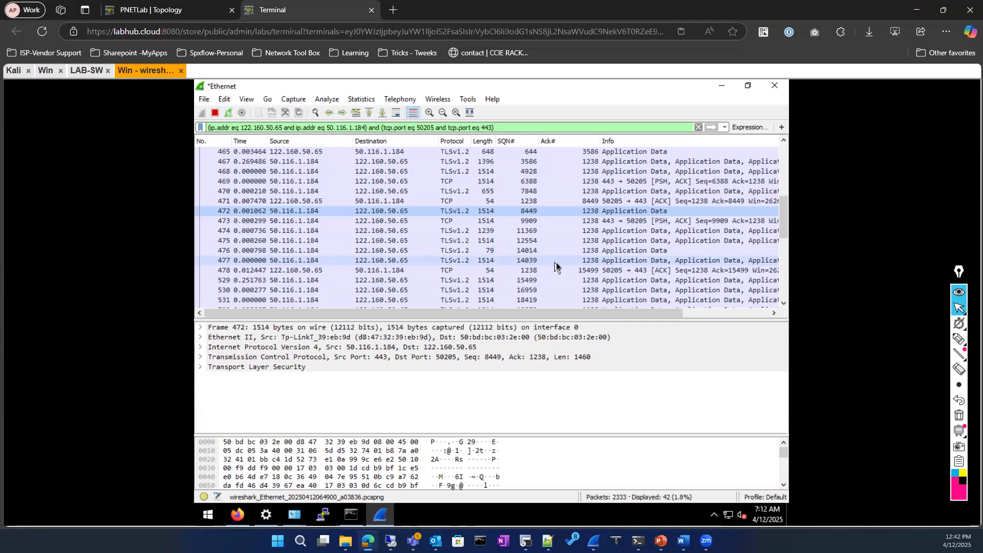
scroll(555, 267, "down", 1)
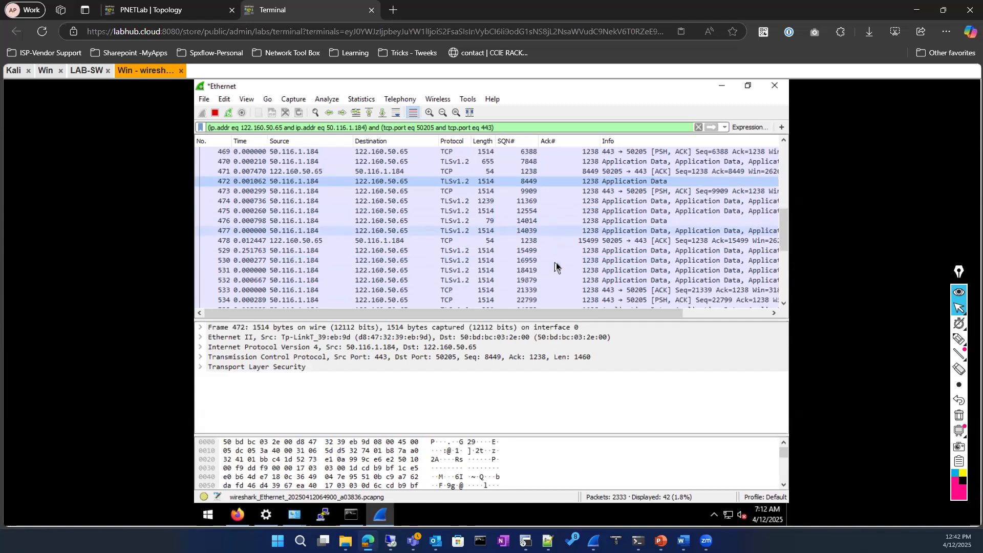
scroll(556, 263, "up", 2)
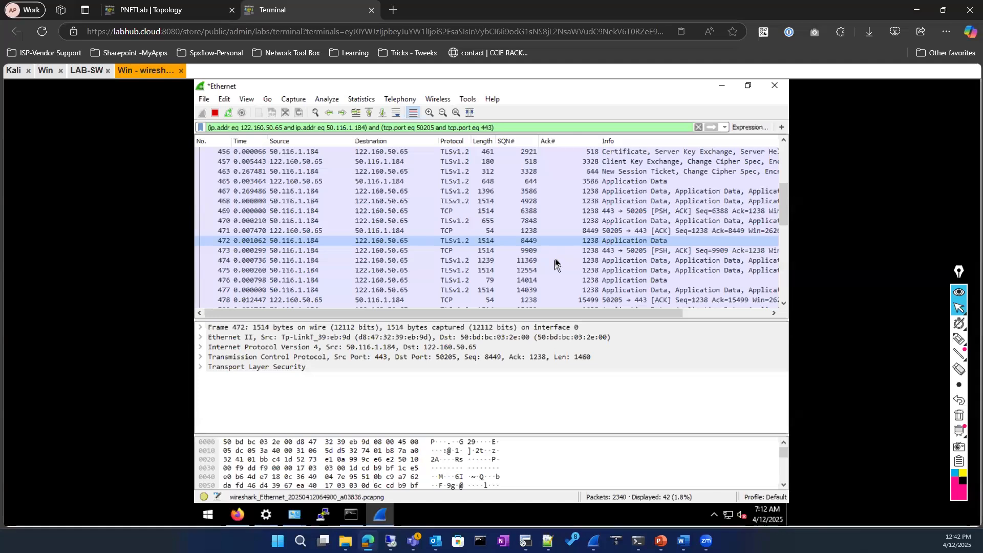
scroll(511, 245, "up", 3)
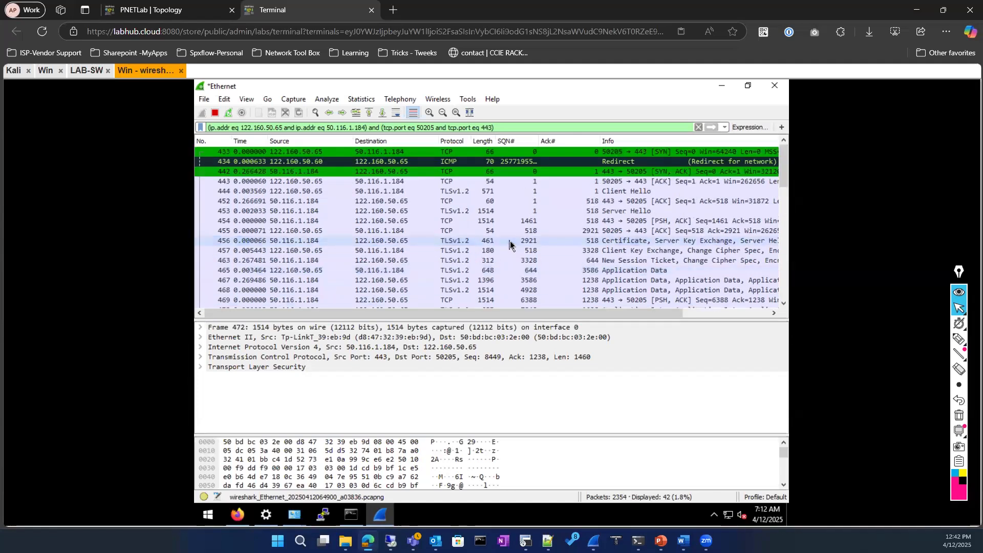
scroll(510, 245, "down", 3)
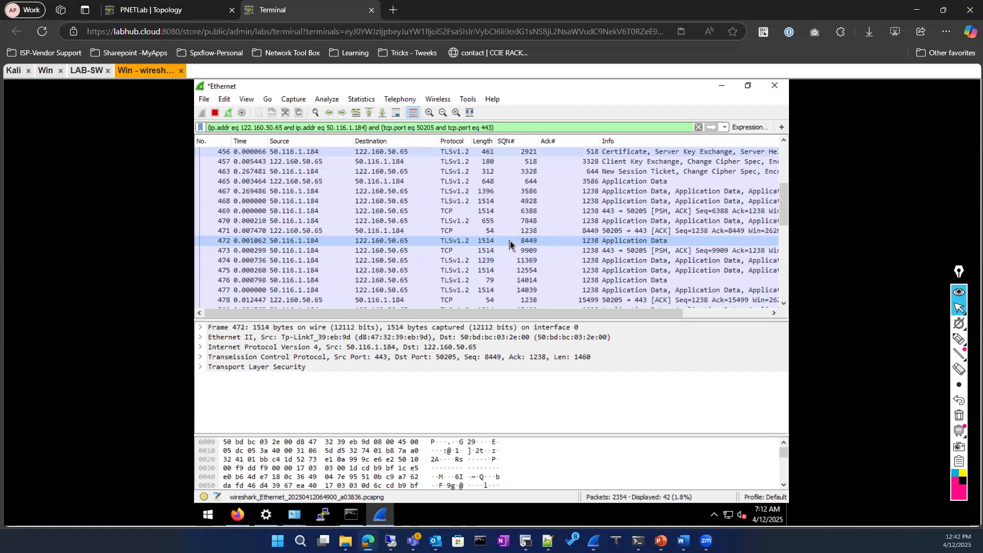
scroll(517, 230, "up", 1)
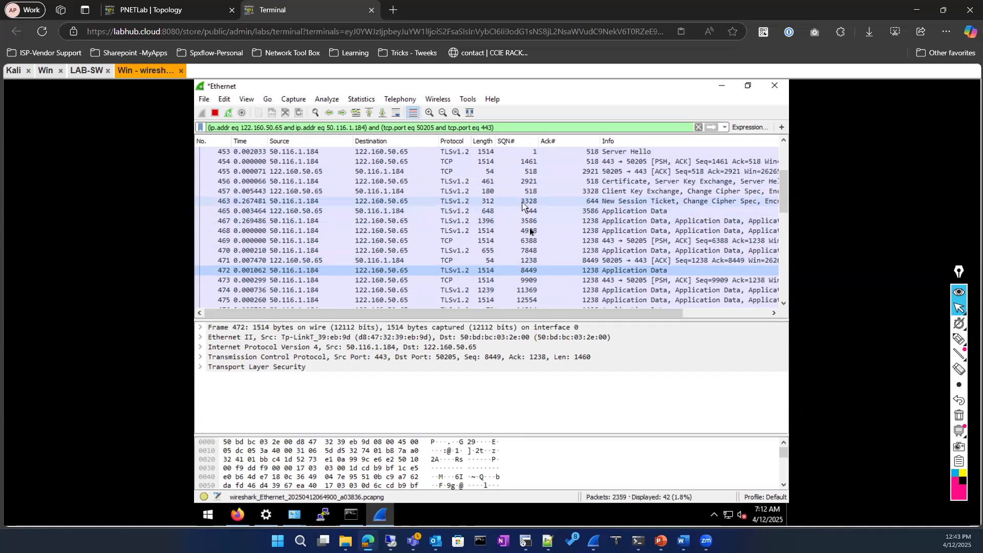
Walk through packets 463, 465, 467, 471, 472 and 473, following Seq up to 9909
left_click(563, 202)
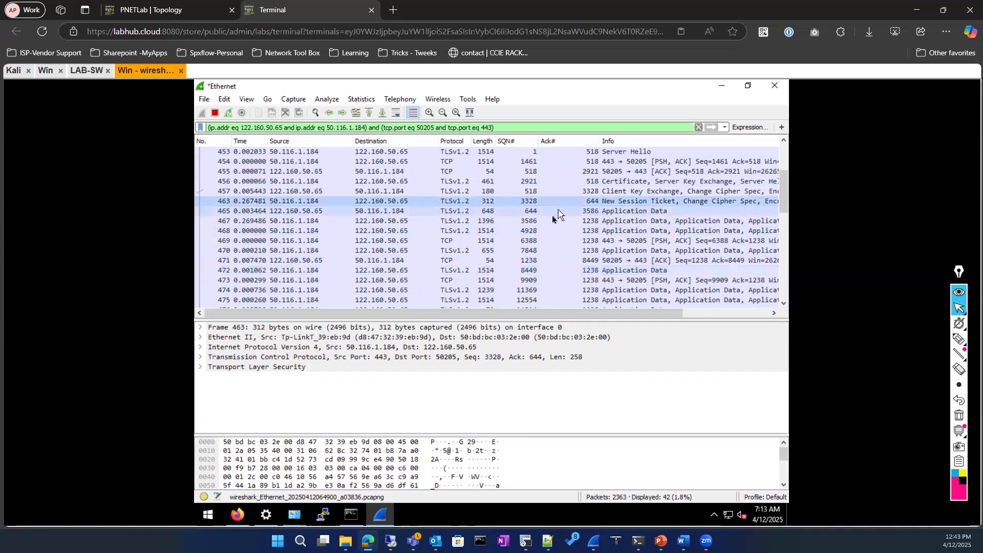
left_click(552, 214)
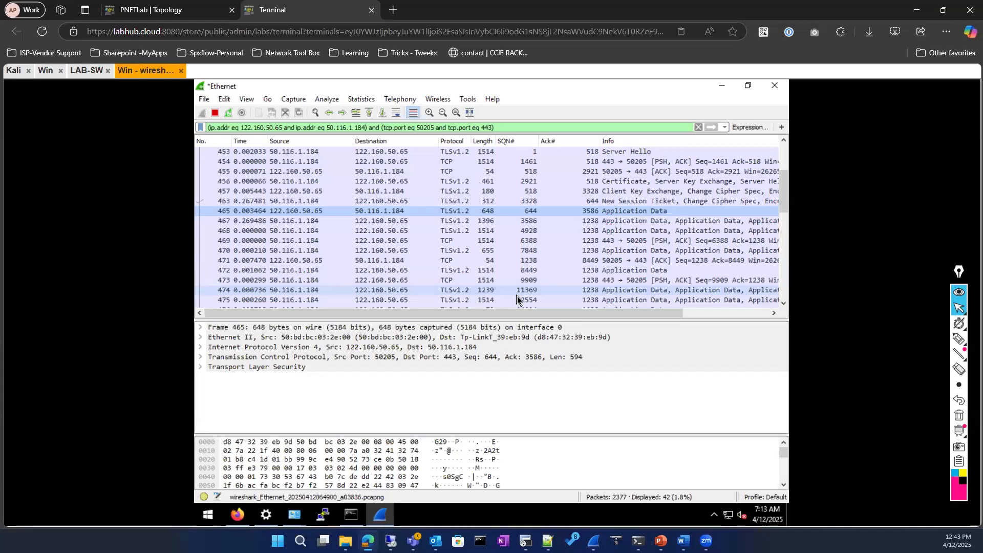
left_click(587, 221)
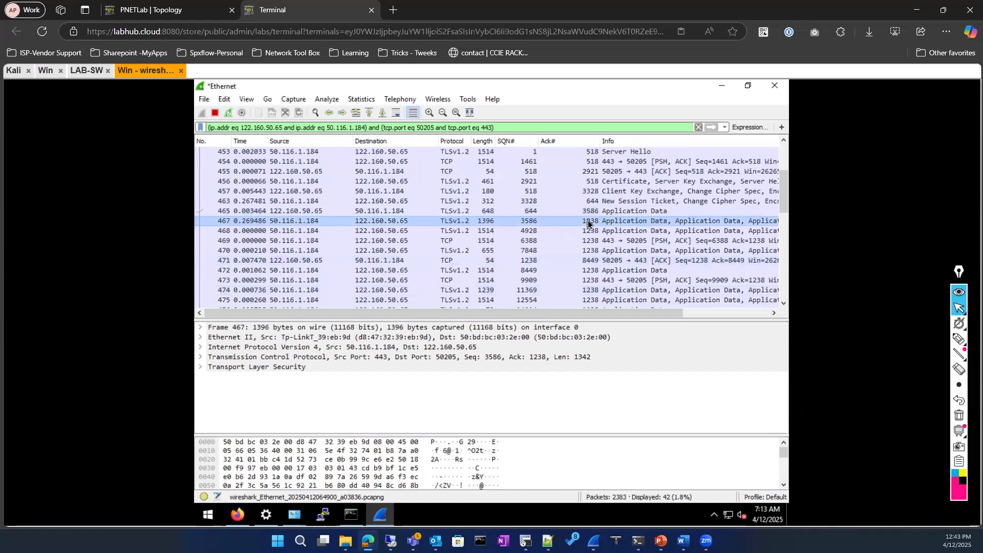
left_click(526, 261)
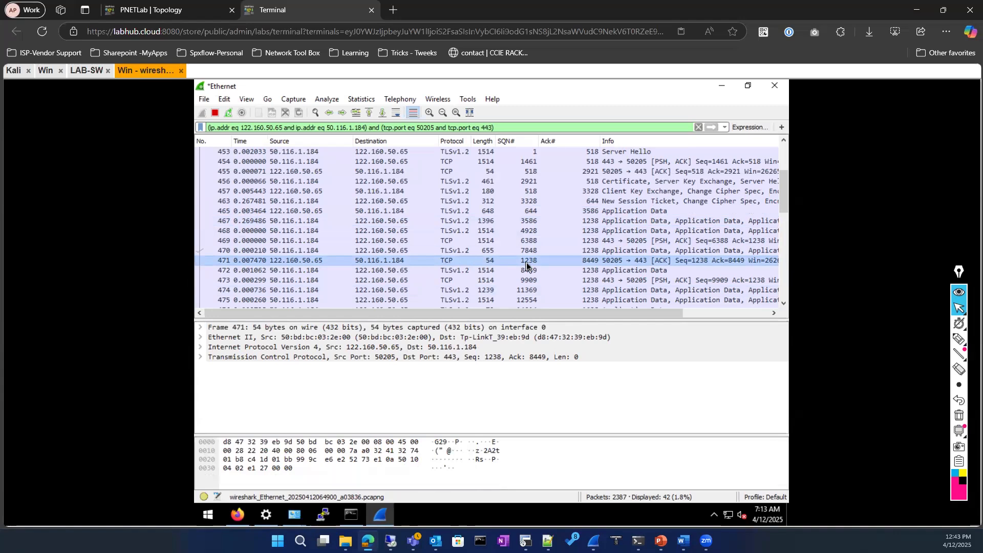
left_click(572, 269)
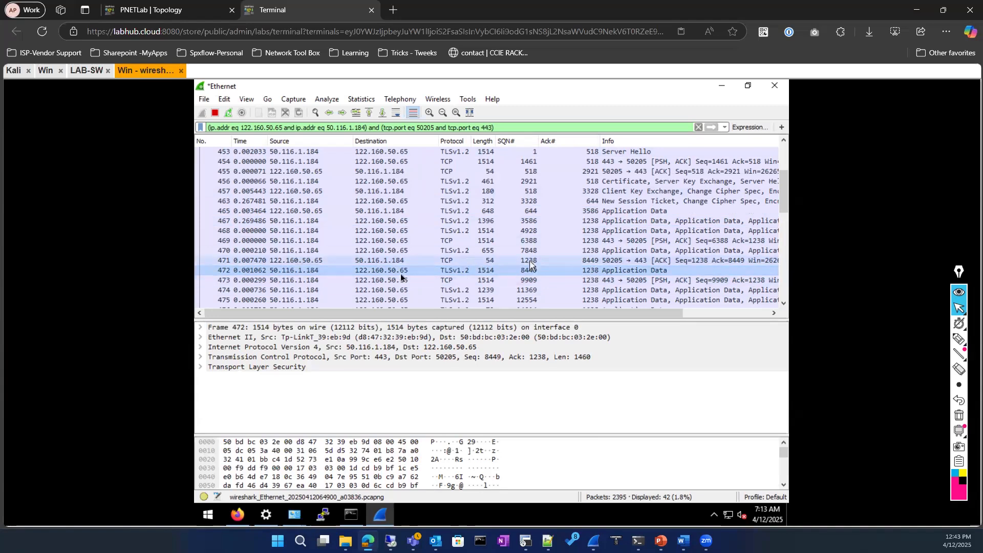
left_click(592, 281)
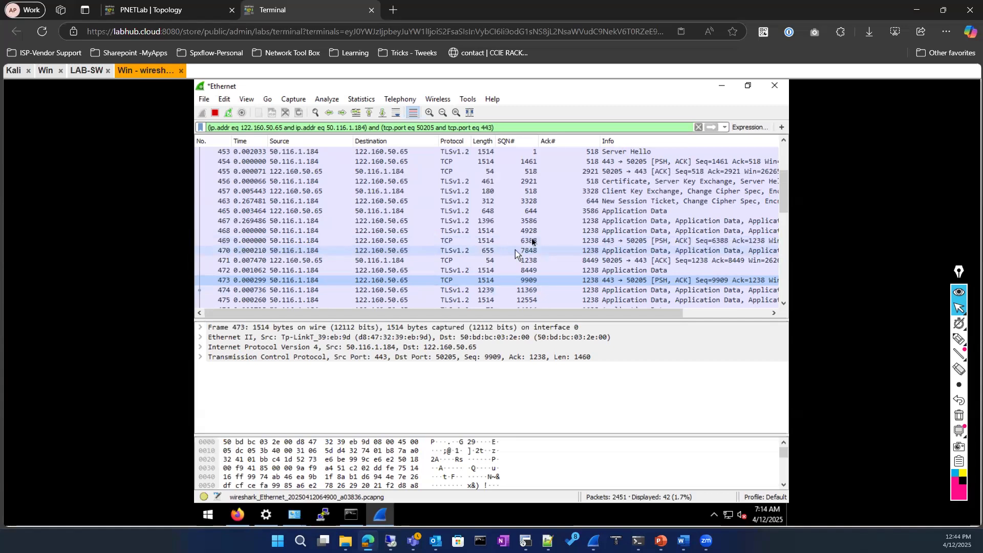
Compare packet 468 (Seq 4928) with 469 (Seq 6388, Ack 1238, Len 1460), ending on 469
left_click(533, 240)
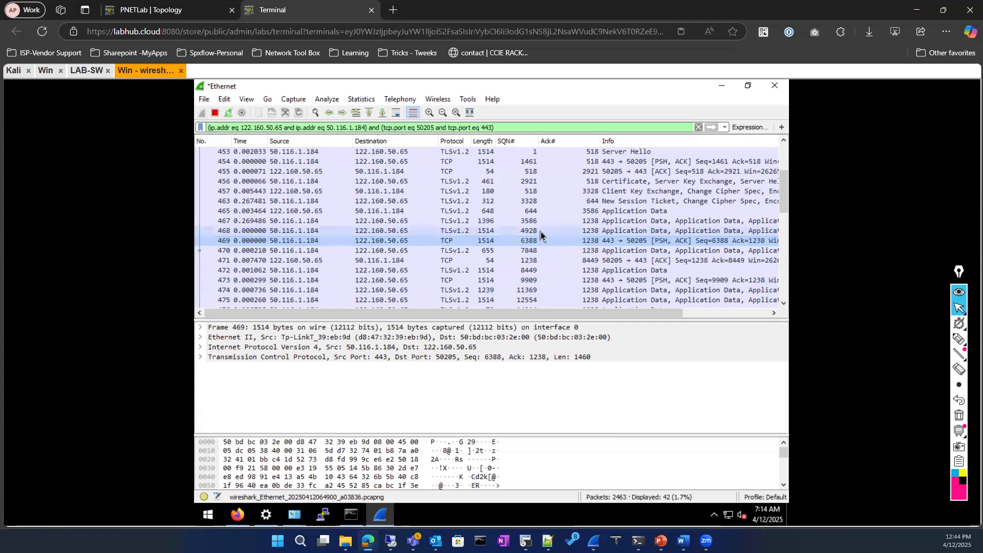
left_click(534, 232)
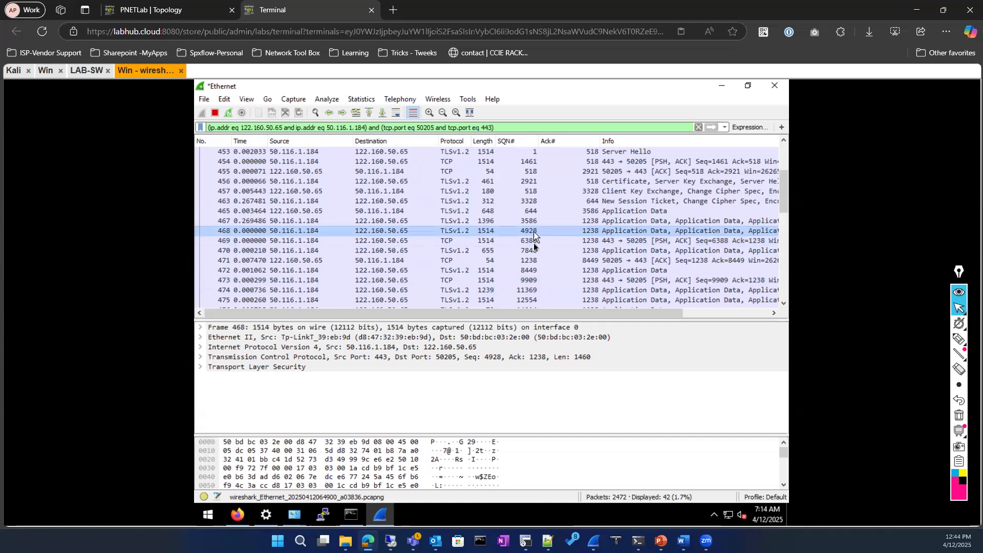
left_click(532, 246)
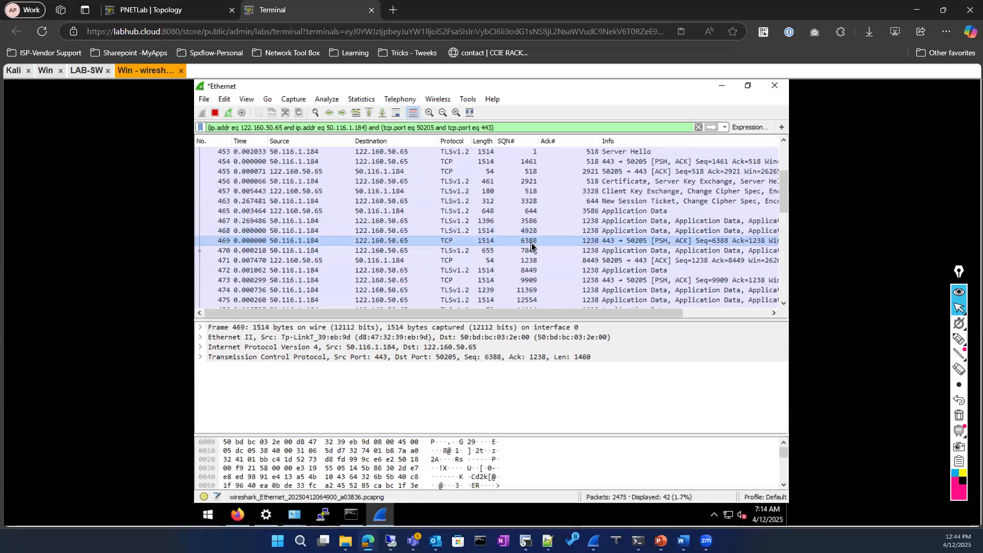
left_click(534, 234)
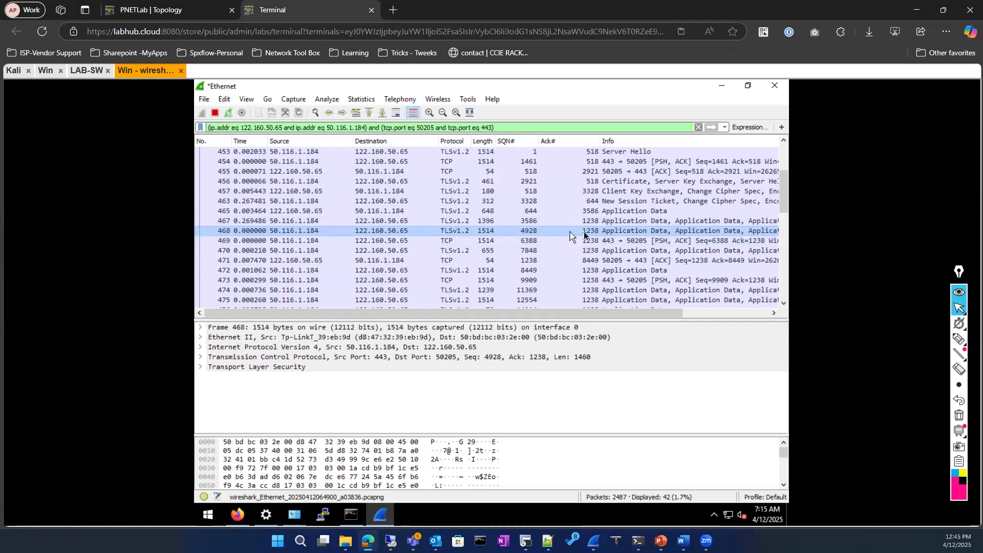
left_click(528, 242)
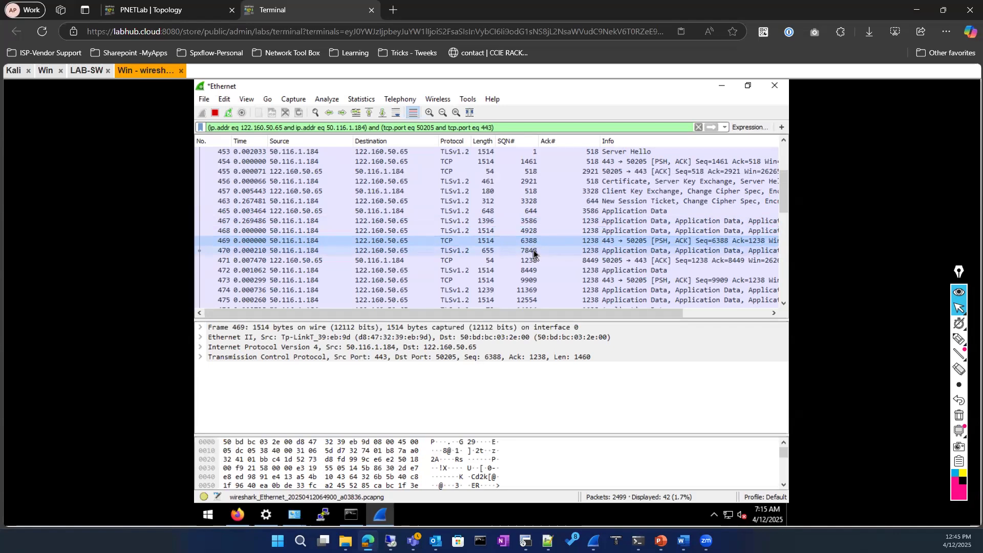
Check the client's ACK in frame 455, then select Server Hello frame 453 (Seq 1, Ack 518, Len 1460)
scroll(473, 256, "down", 1)
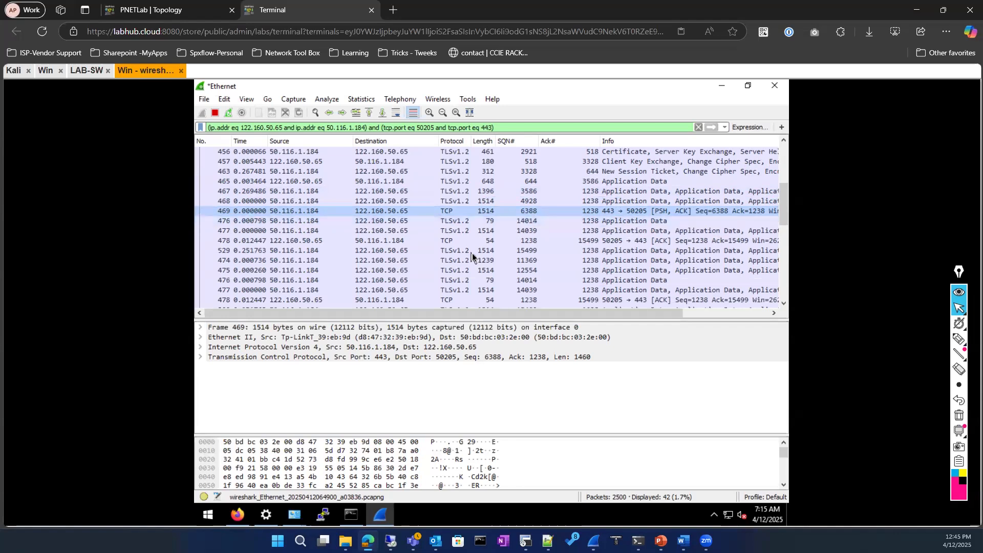
scroll(472, 253, "down", 3)
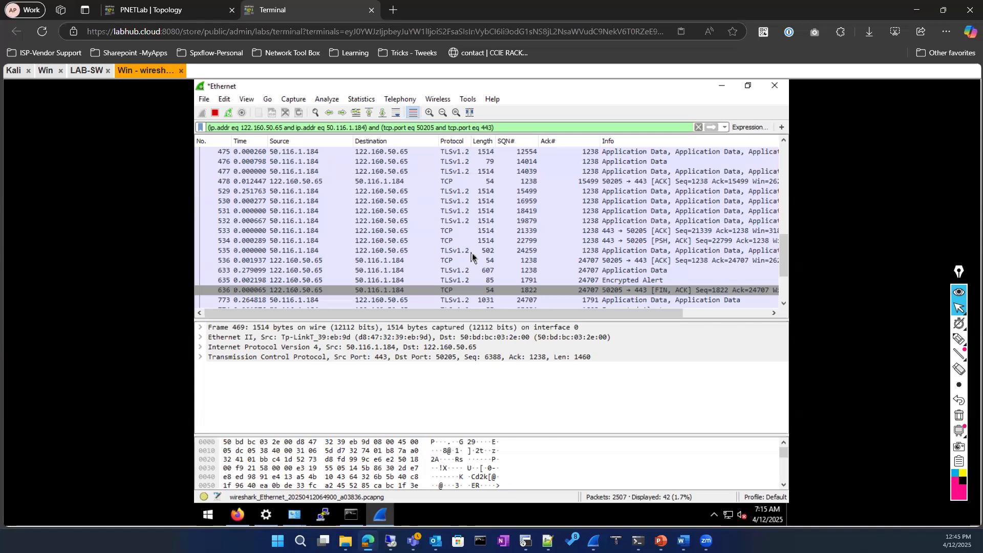
scroll(472, 256, "down", 2)
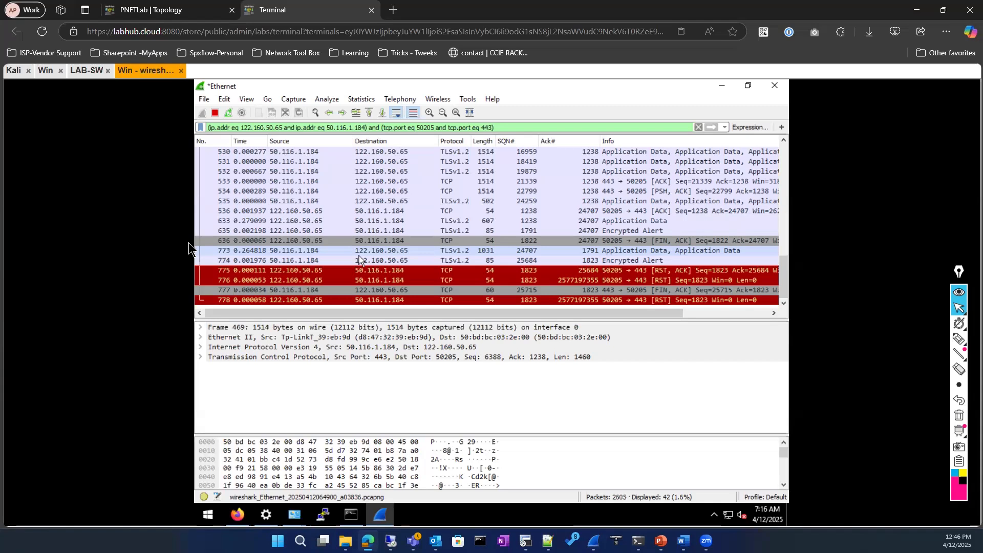
scroll(497, 212, "up", 9)
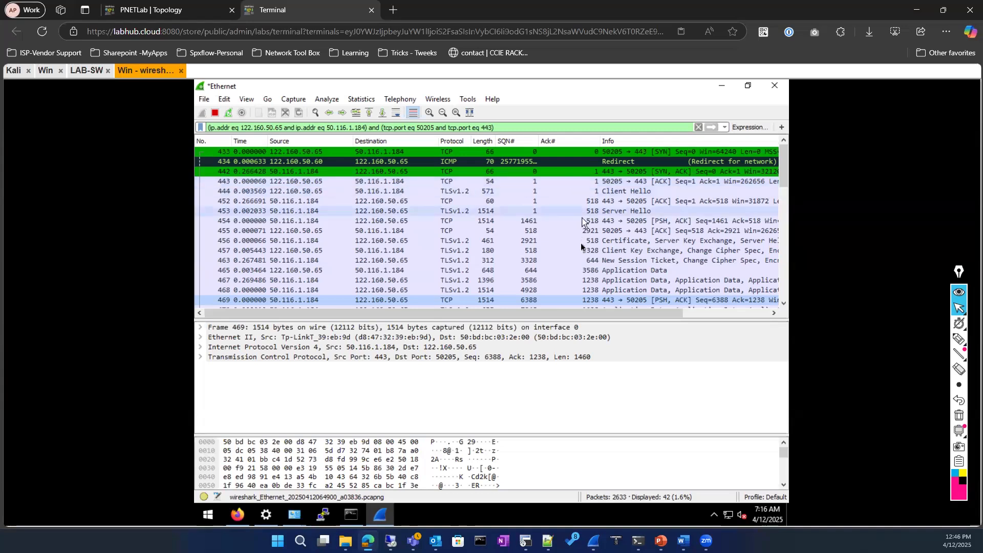
left_click(536, 234)
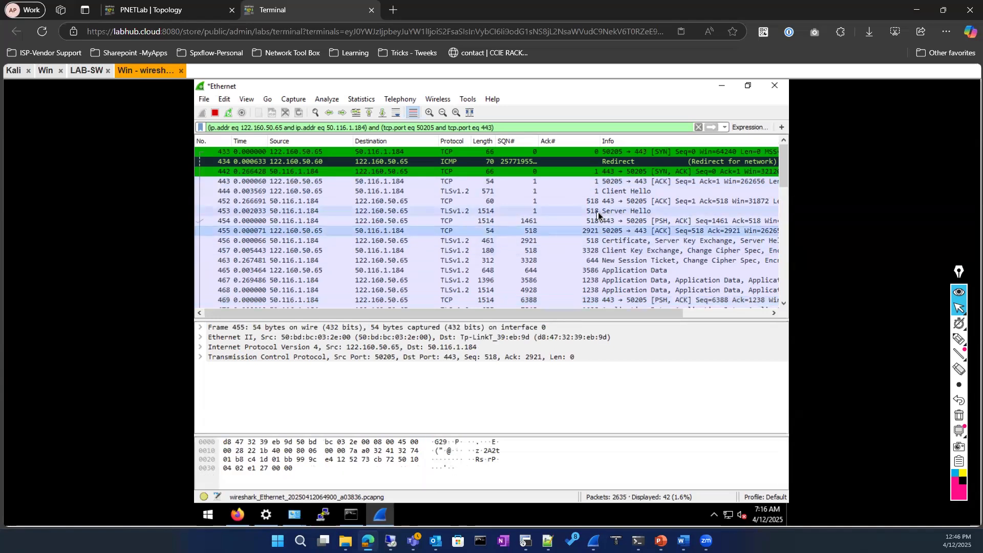
left_click(598, 211)
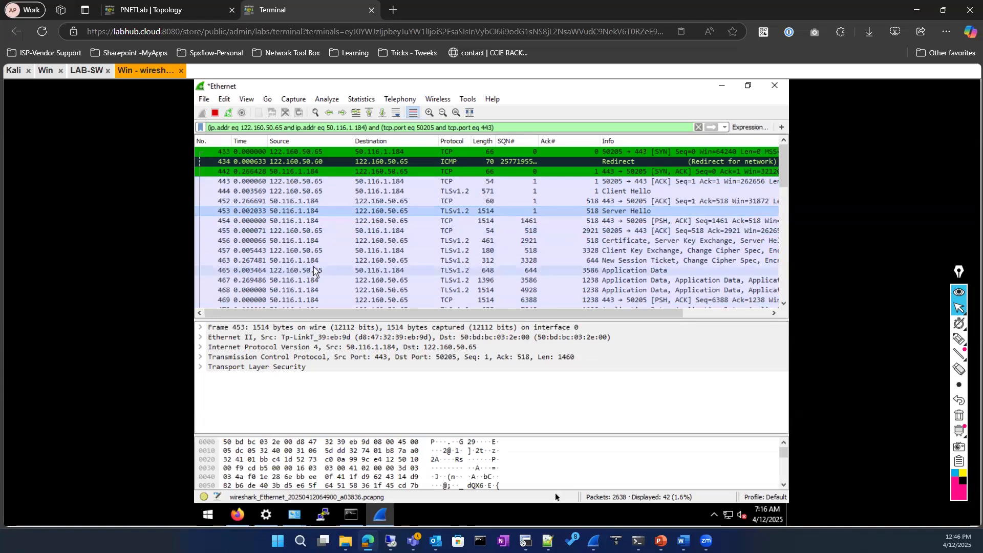
Switch to the Packet level v4 deck showing slide 32's SEQ/ACK handshake diagram
mouse_move(660, 541)
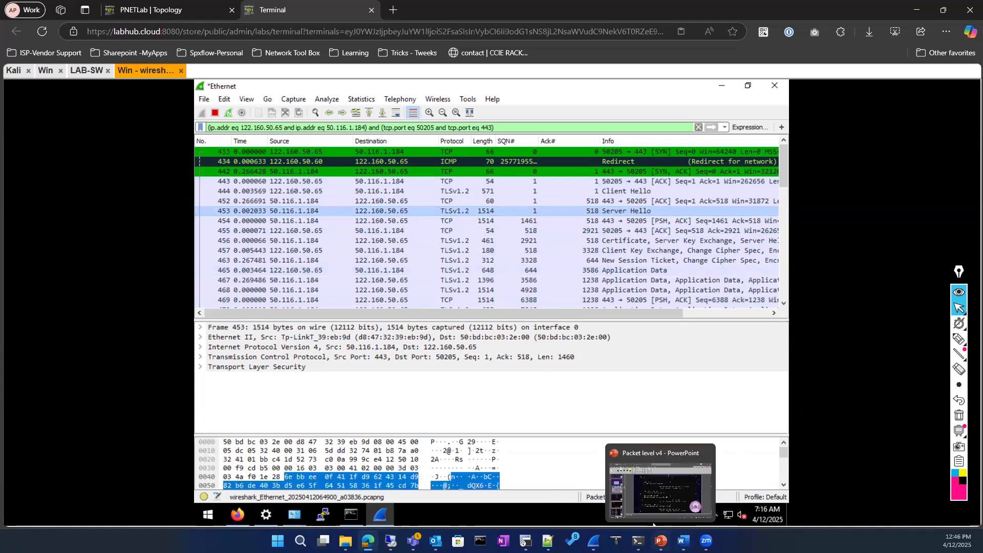
left_click(653, 521)
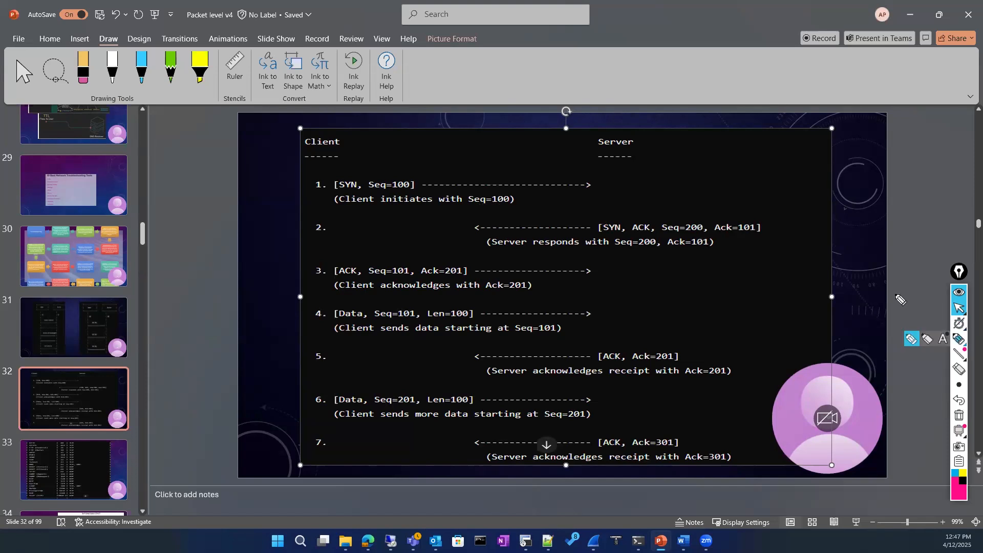
left_click(959, 338)
mouse_move(689, 148)
left_mouse_down()
mouse_move(691, 182)
mouse_move(733, 144)
left_mouse_up()
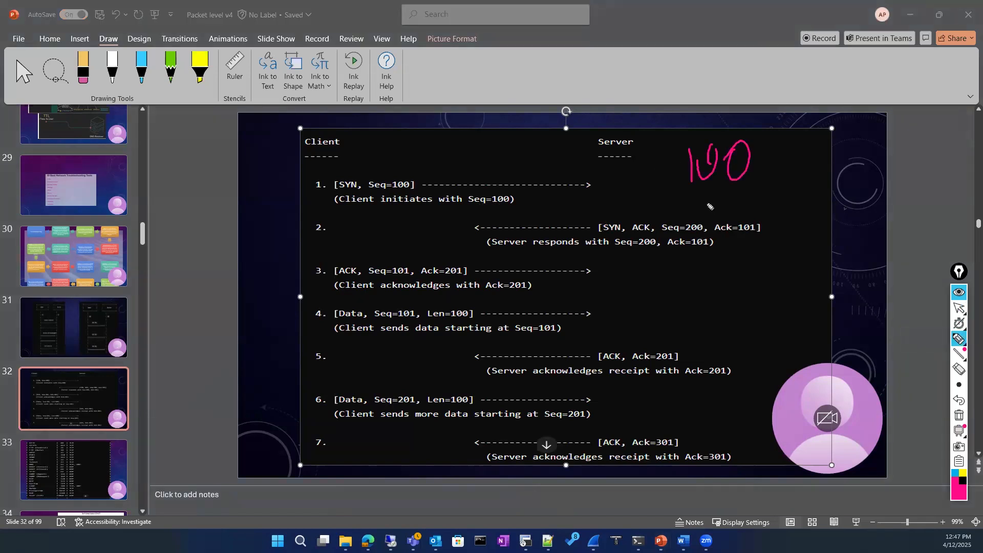
mouse_move(701, 201)
left_mouse_down()
mouse_move(701, 226)
mouse_move(726, 203)
left_mouse_up()
mouse_move(751, 201)
left_mouse_down()
mouse_move(746, 216)
mouse_move(747, 204)
left_mouse_up()
mouse_move(728, 247)
left_mouse_down()
mouse_move(723, 282)
mouse_move(745, 251)
mouse_move(763, 248)
left_mouse_up()
left_click_drag(760, 153, 779, 150)
mouse_move(771, 138)
left_mouse_down()
mouse_move(782, 162)
mouse_move(800, 165)
left_mouse_up()
mouse_move(402, 215)
left_mouse_down()
mouse_move(650, 200)
mouse_move(661, 220)
left_mouse_up()
left_click_drag(744, 201, 728, 238)
mouse_move(718, 177)
left_mouse_down()
mouse_move(761, 145)
mouse_move(762, 166)
mouse_move(720, 213)
left_mouse_up()
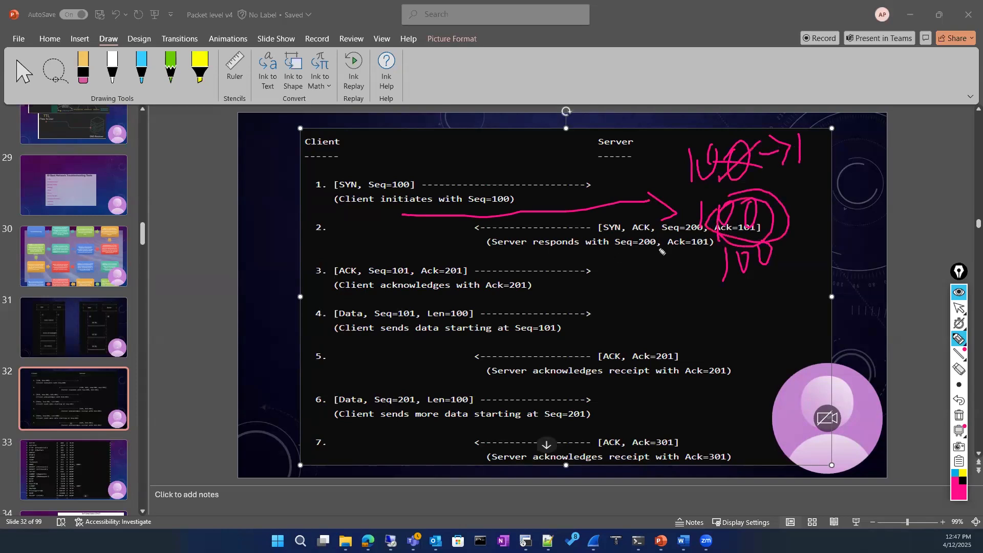
mouse_move(749, 290)
left_mouse_down()
mouse_move(764, 308)
mouse_move(786, 283)
left_mouse_up()
left_click_drag(338, 292, 492, 287)
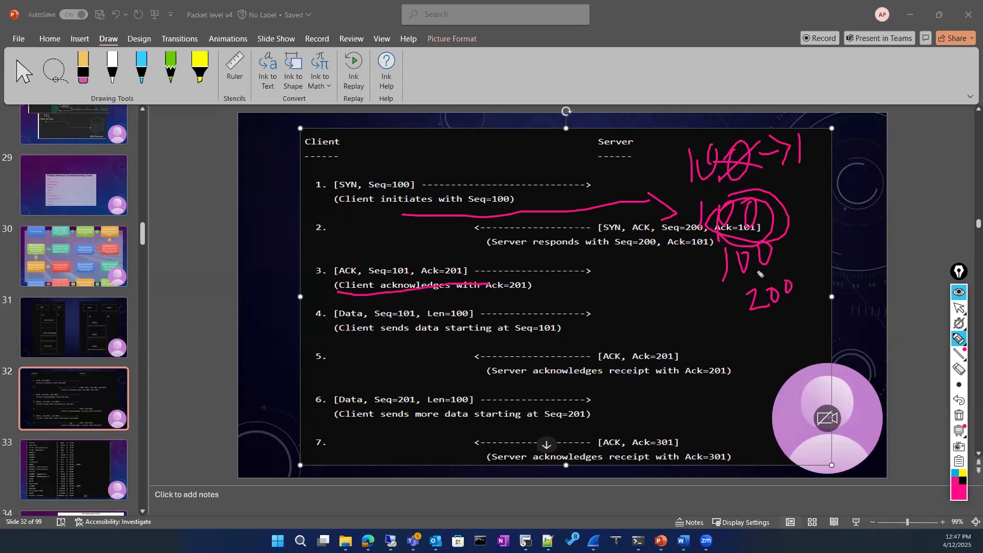
mouse_move(736, 310)
left_mouse_down()
mouse_move(587, 322)
mouse_move(585, 334)
left_mouse_up()
mouse_move(628, 361)
left_mouse_down()
mouse_move(694, 335)
mouse_move(637, 361)
left_mouse_up()
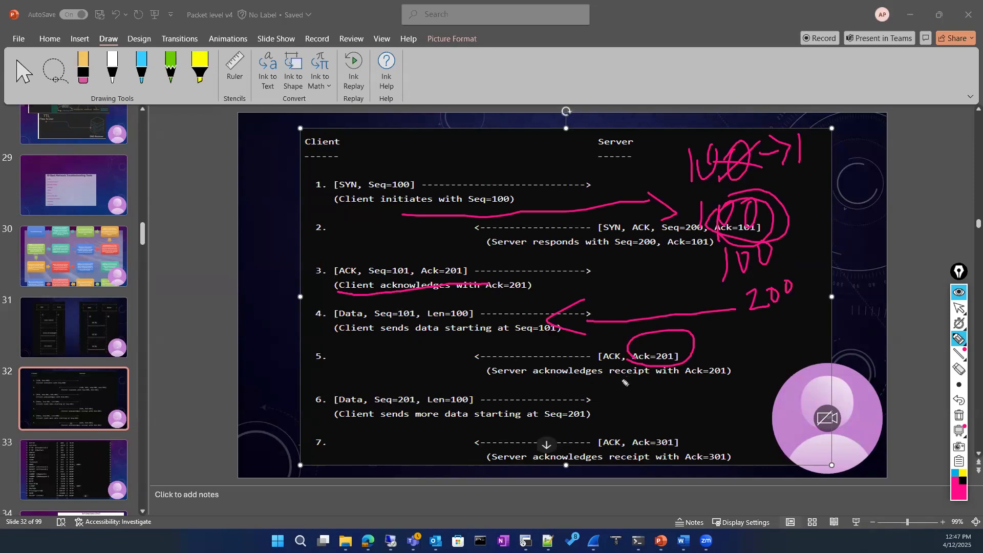
left_click_drag(619, 381, 722, 380)
mouse_move(345, 410)
left_mouse_down()
mouse_move(712, 399)
mouse_move(699, 404)
left_mouse_up()
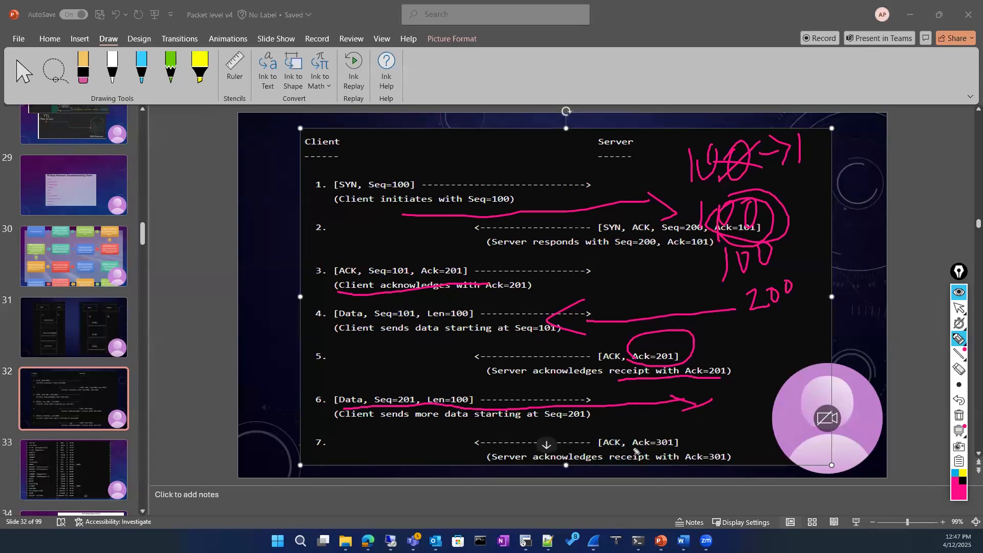
left_click_drag(631, 445, 709, 449)
mouse_move(722, 137)
left_mouse_down()
mouse_move(698, 142)
mouse_move(775, 146)
mouse_move(724, 132)
left_mouse_up()
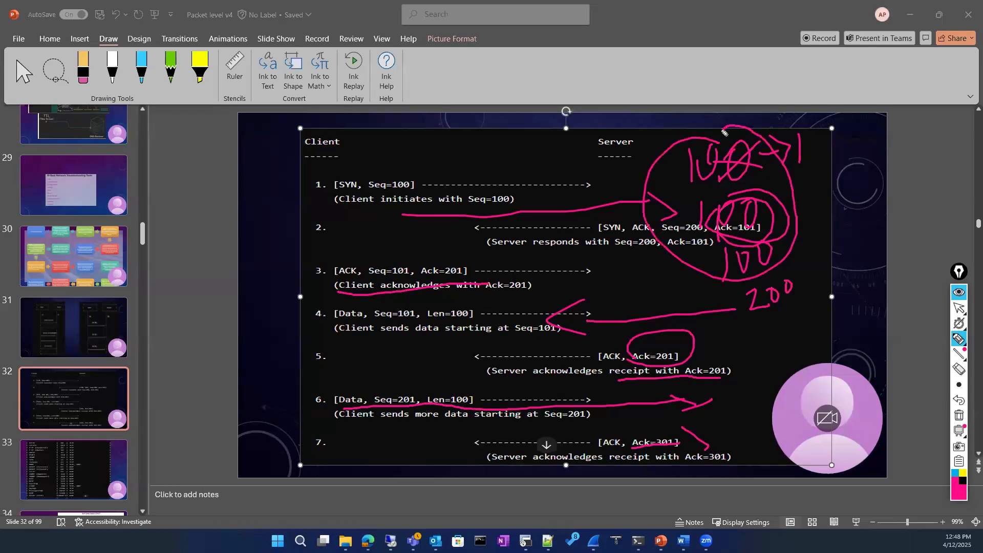
mouse_move(727, 436)
left_mouse_down()
mouse_move(687, 462)
mouse_move(695, 466)
left_mouse_up()
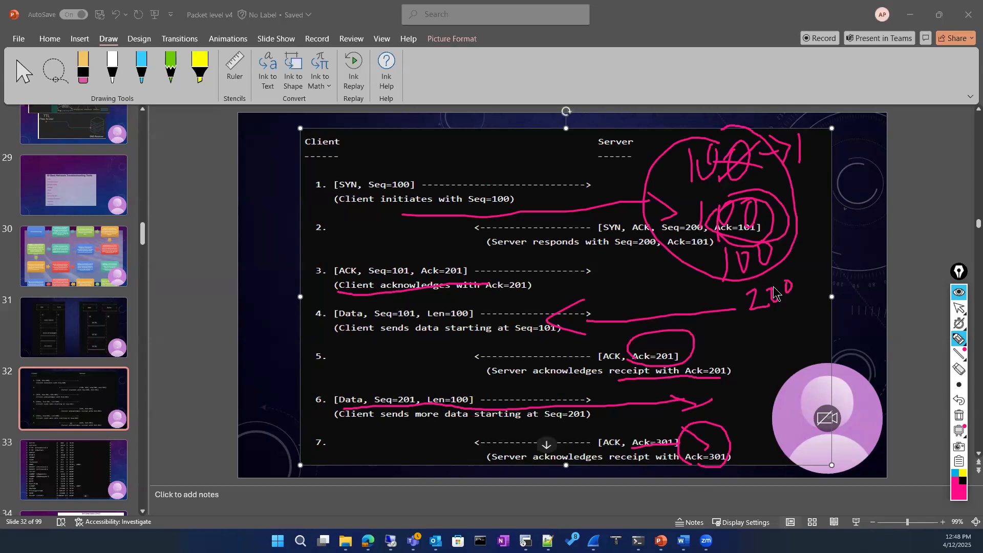
left_click(959, 416)
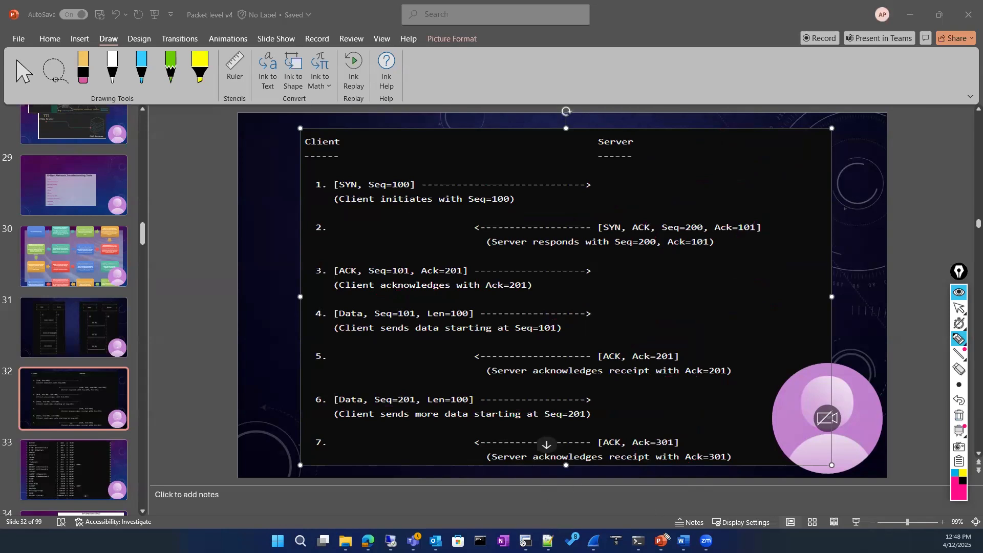
Stop ink drawing in PowerPoint and return to the Wi-Fi Wireshark capture window
left_click(959, 308)
mouse_move(594, 540)
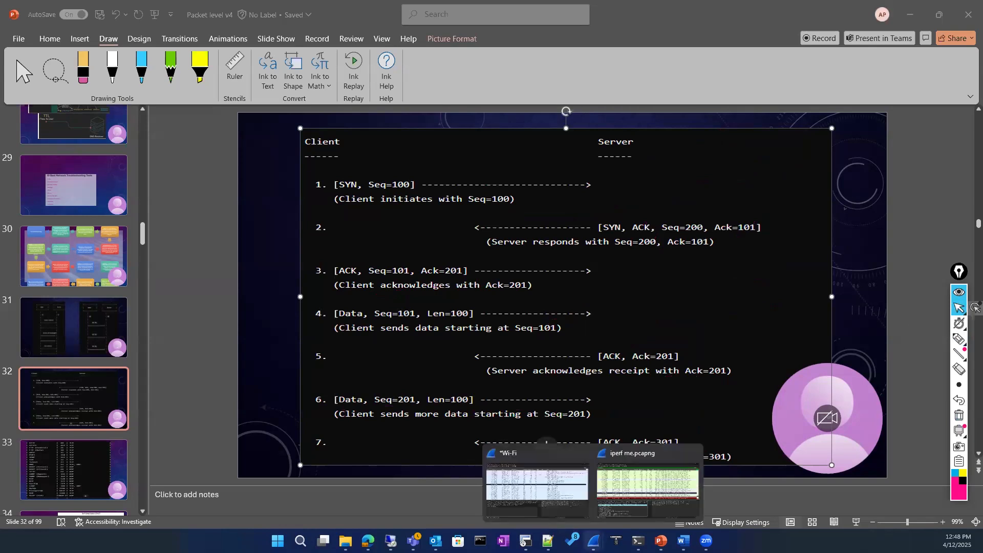
left_click(621, 474)
left_click(556, 475)
scroll(380, 250, "down", 12)
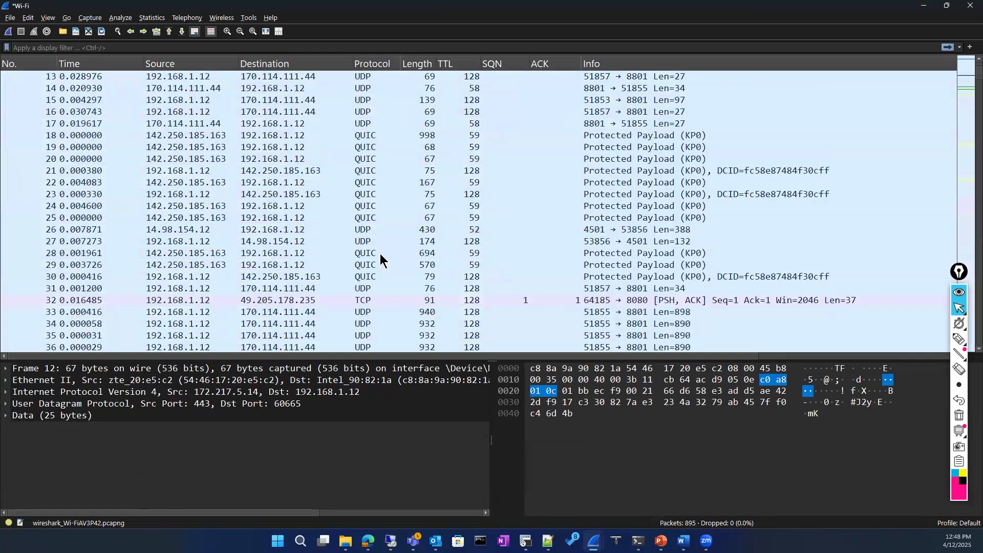
scroll(387, 255, "up", 12)
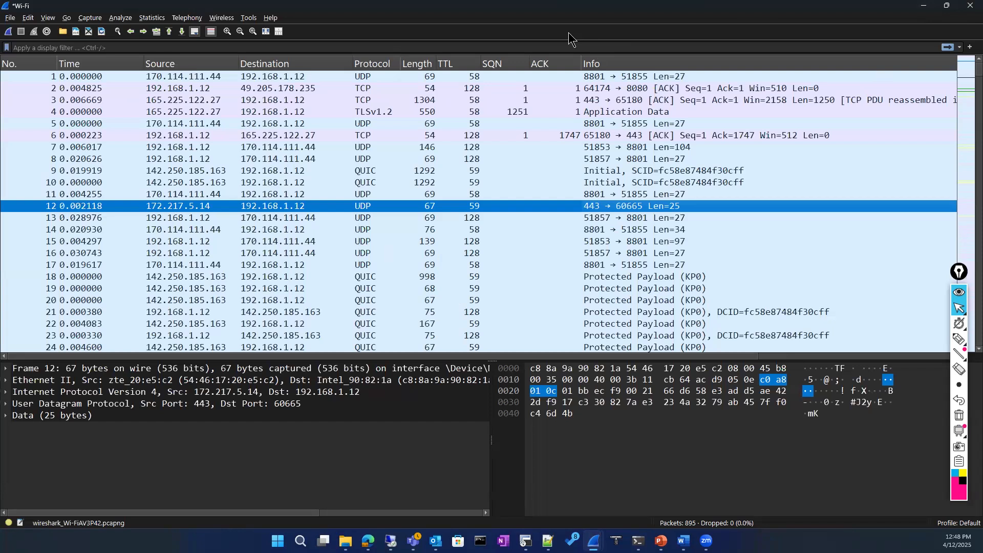
left_click(574, 177)
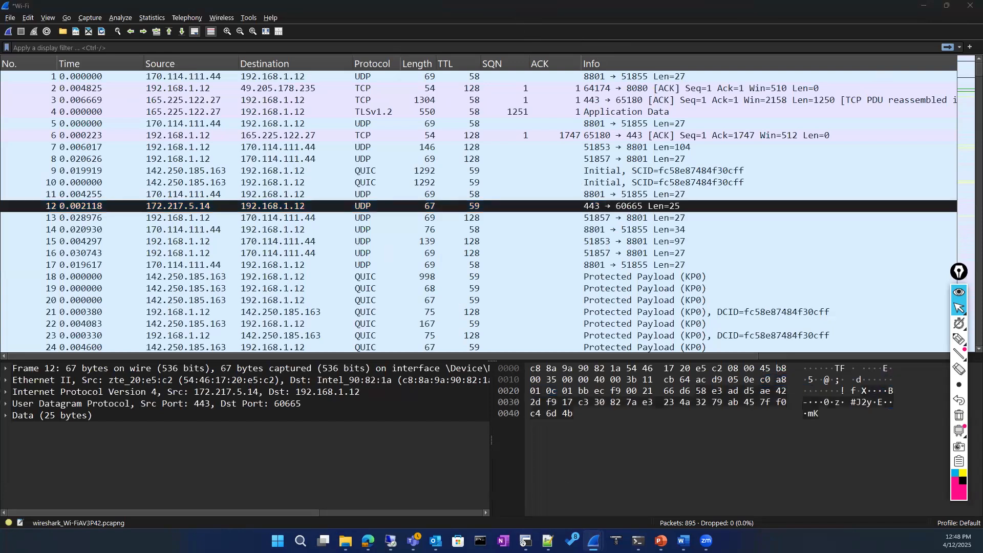
Scroll through the Advanced_Network_Packet_Analysis -word V6 outline's TCP, UDP and later modules
left_click(683, 540)
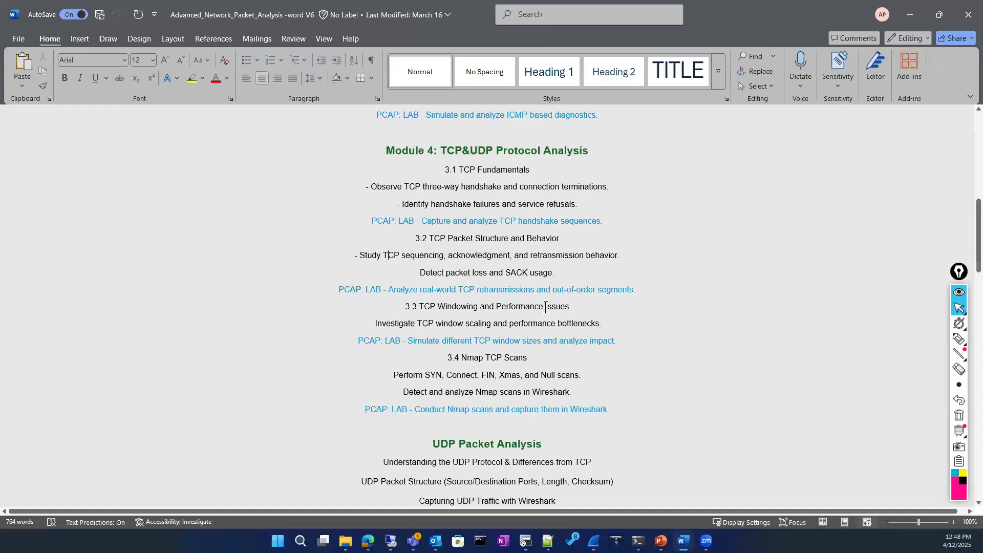
scroll(504, 287, "down", 5)
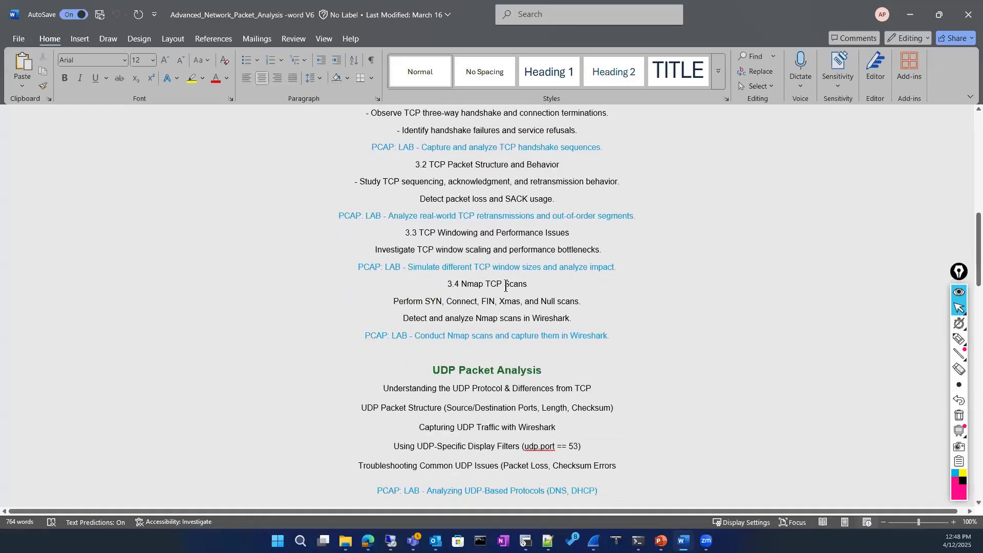
scroll(511, 290, "down", 5)
scroll(510, 291, "up", 7)
Back in PowerPoint, view slide 40 on ECE/CWR flags and slide 43 on TCP windows
left_click(660, 540)
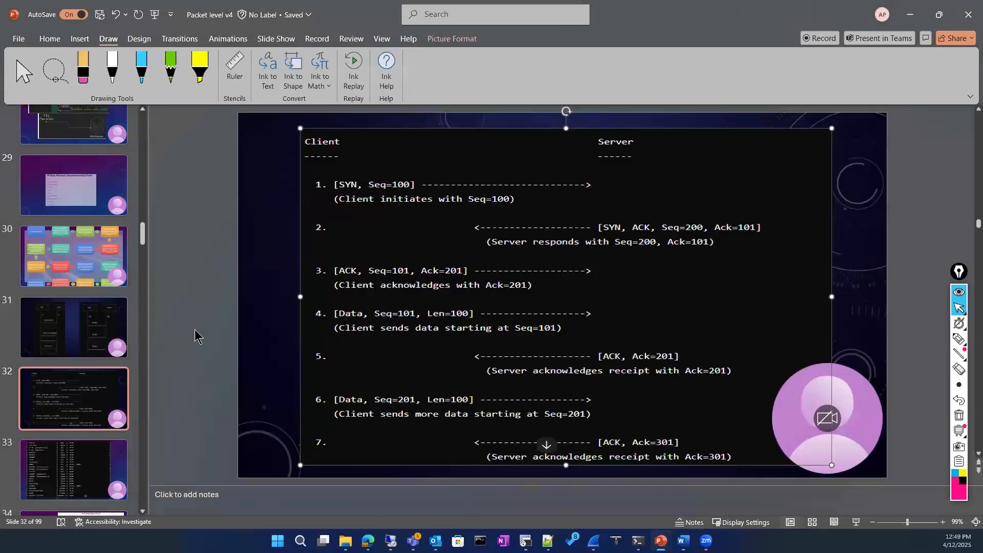
scroll(98, 368, "down", 8)
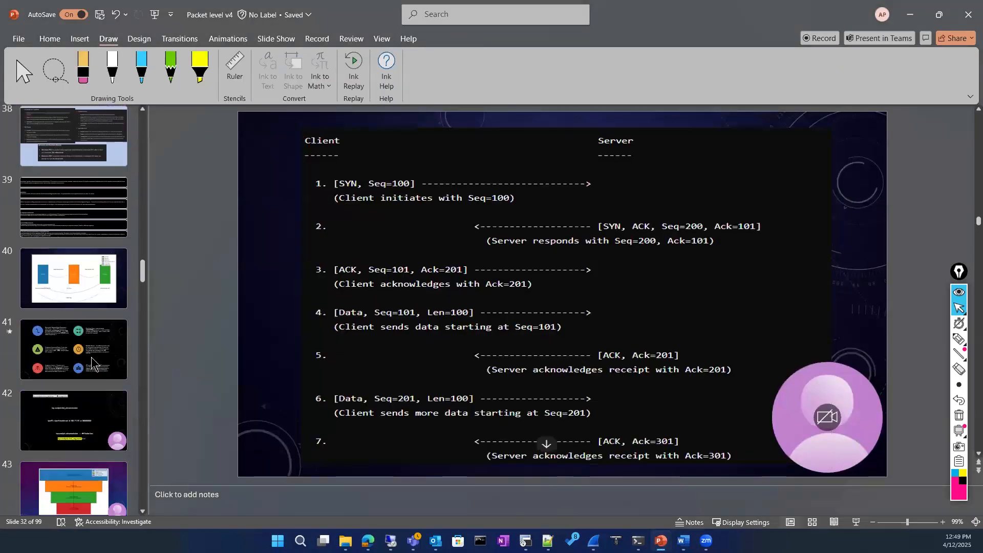
left_click(76, 279)
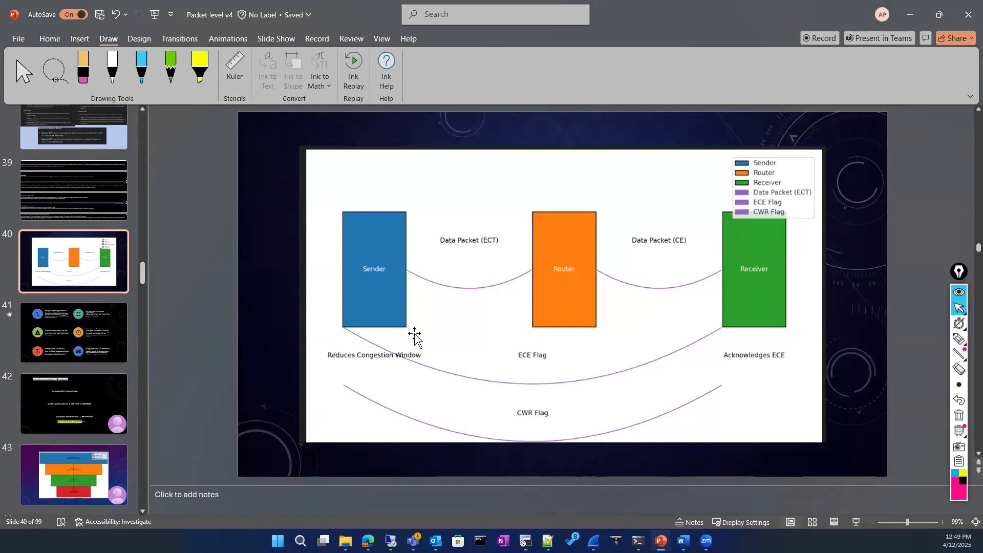
scroll(62, 357, "down", 2)
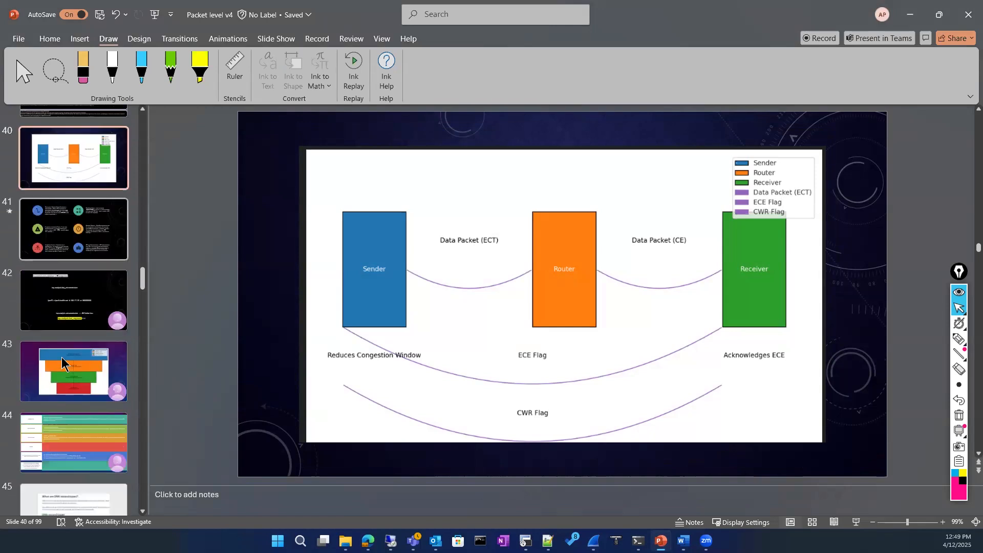
left_click(60, 364)
Open slide 41 on cwnd and ssthresh across slow start and congestion avoidance
scroll(59, 363, "down", 2)
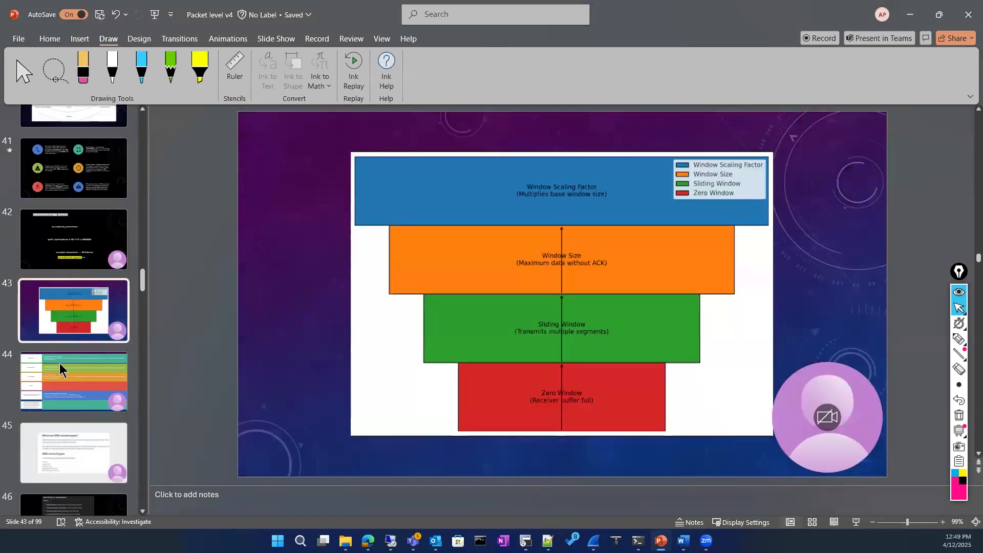
scroll(77, 380, "down", 2)
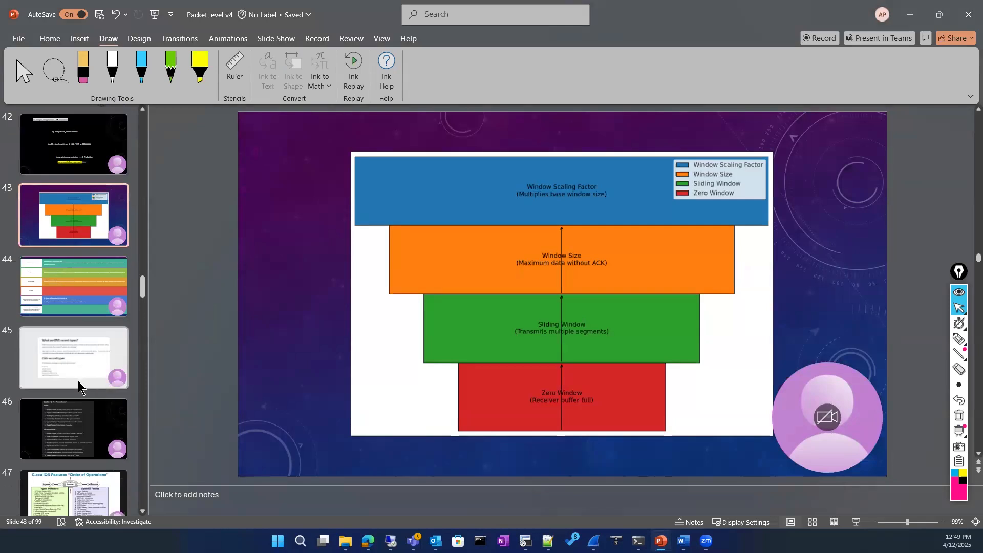
scroll(77, 380, "up", 4)
scroll(77, 379, "up", 1)
left_click(82, 233)
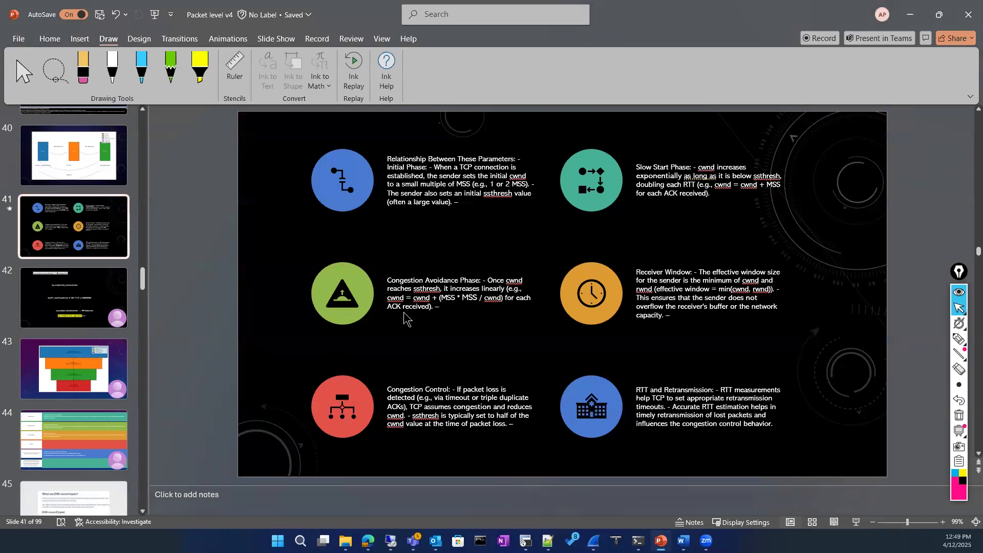
scroll(134, 333, "up", 5)
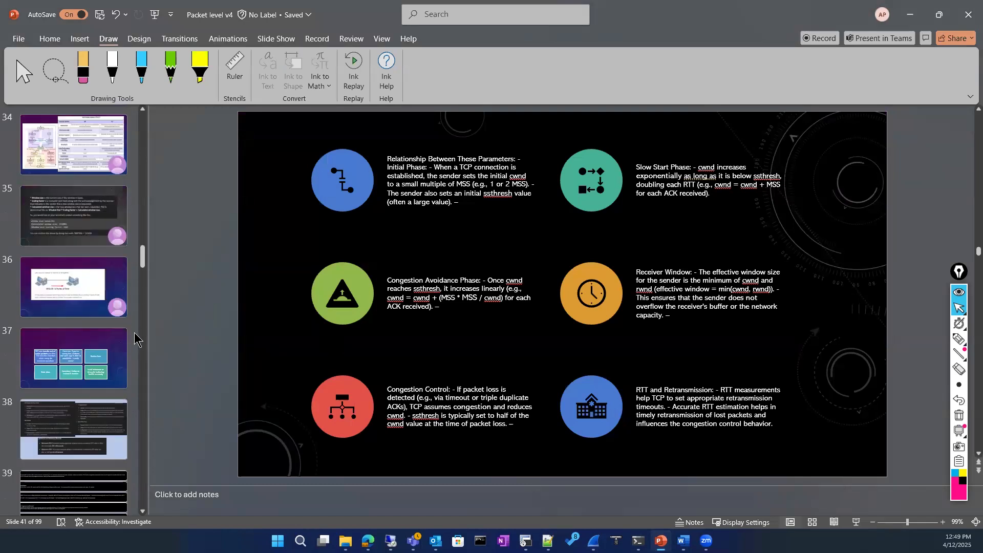